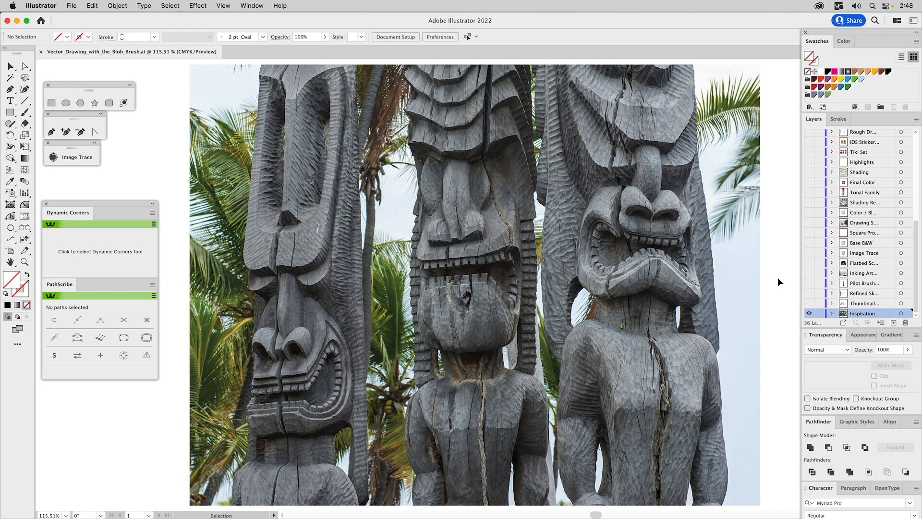
Show the thumbnail sketch layer in place of Inspiration, and switch the view to the refined sketch layer.
click(809, 303)
click(809, 313)
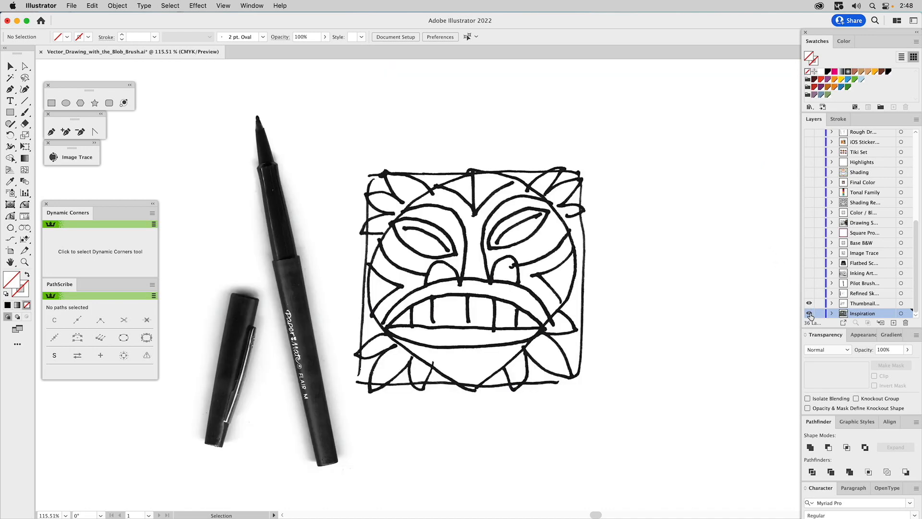
click(866, 304)
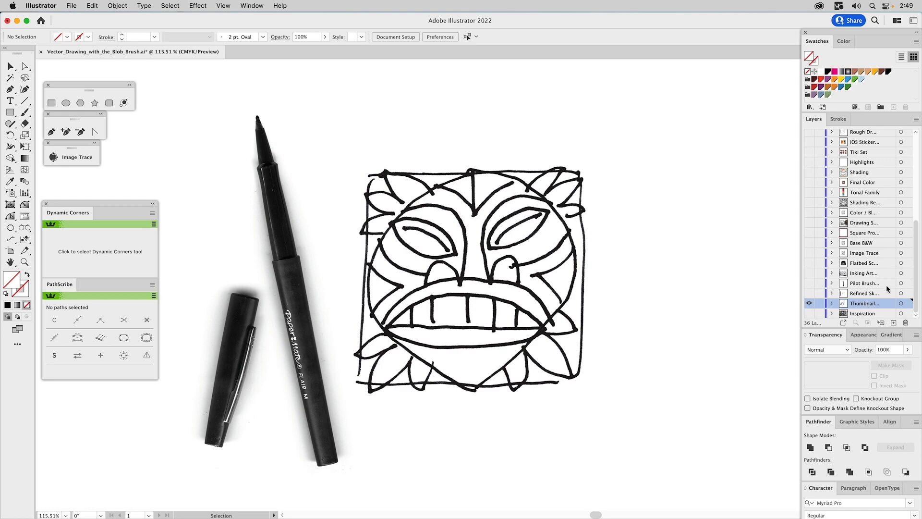
click(809, 293)
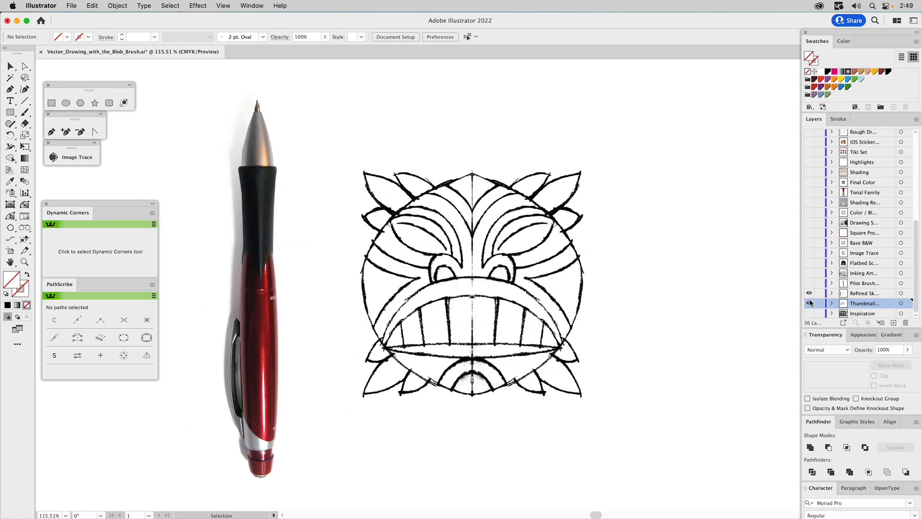
click(860, 294)
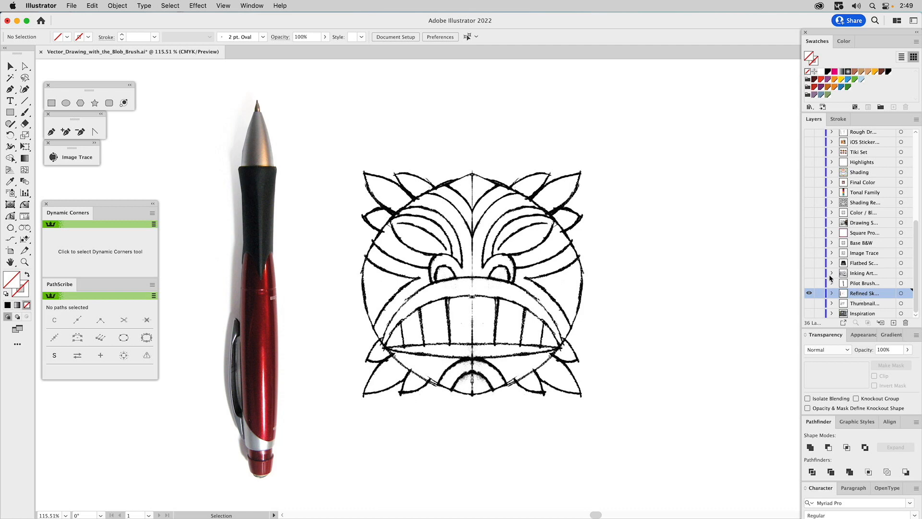
Show the Pilot Brush layer over the refined sketch, and replace both with the Inking Art layer.
click(809, 284)
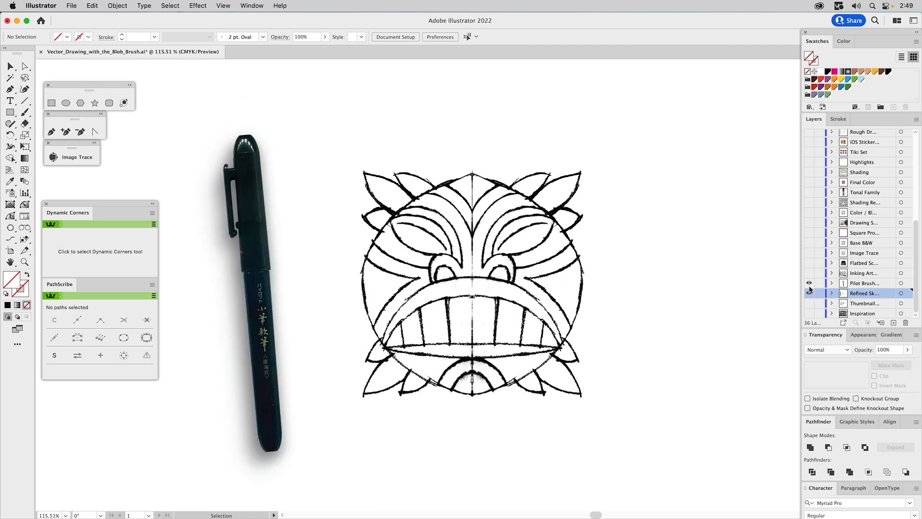
click(864, 285)
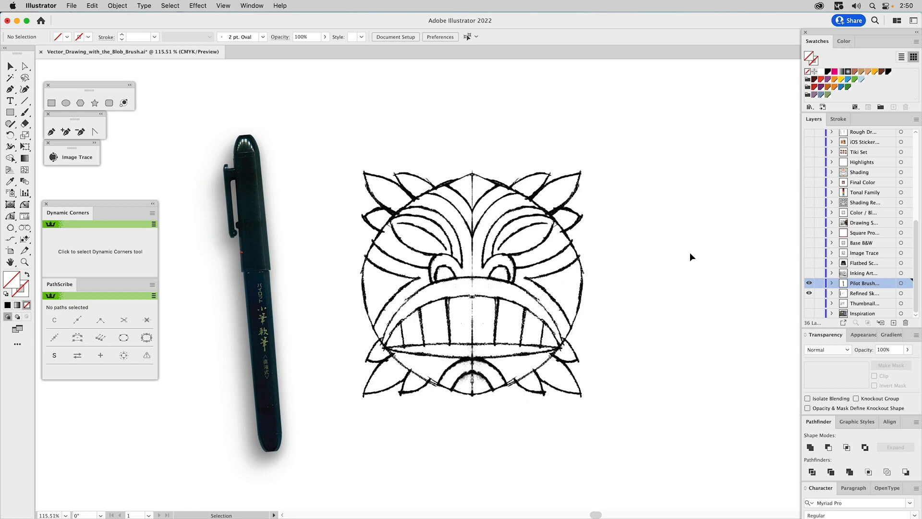
click(809, 273)
drag(809, 284, 809, 294)
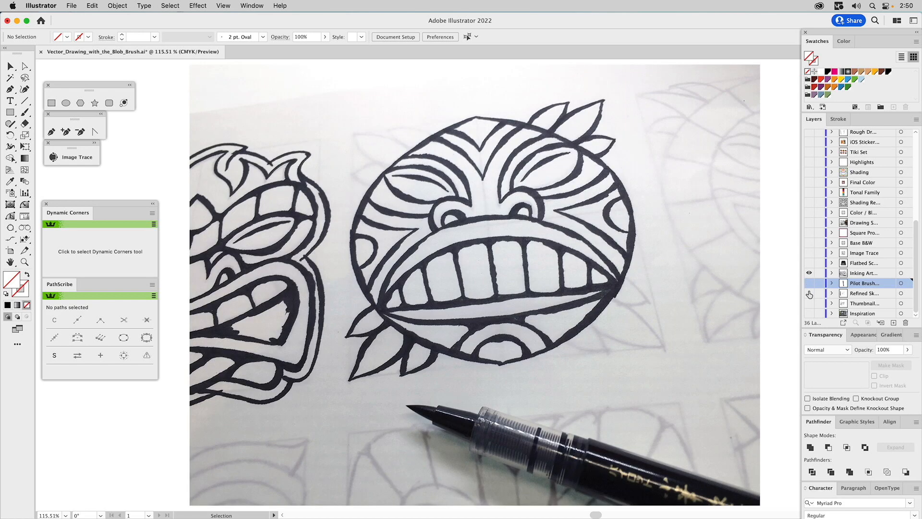
click(854, 273)
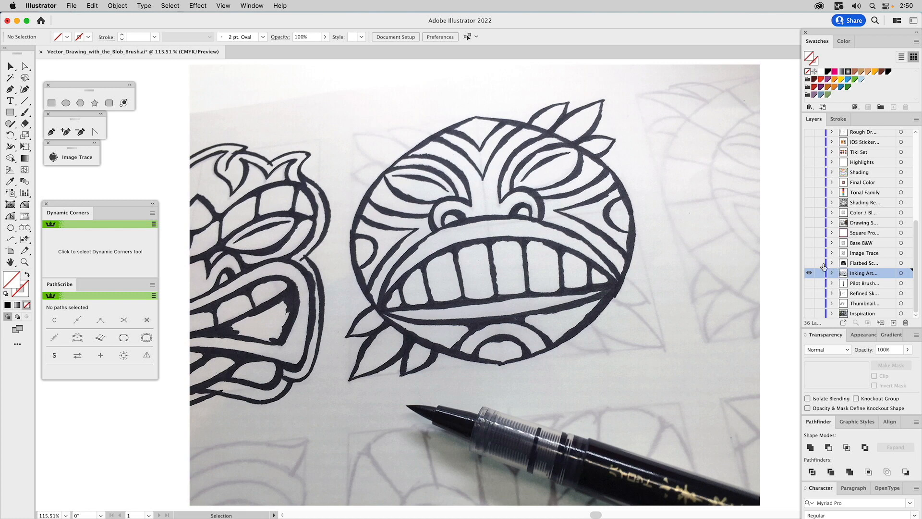
View the flatbed scanner layer instead of the inking photo, and make Image Trace the only visible, active layer.
click(809, 263)
click(809, 273)
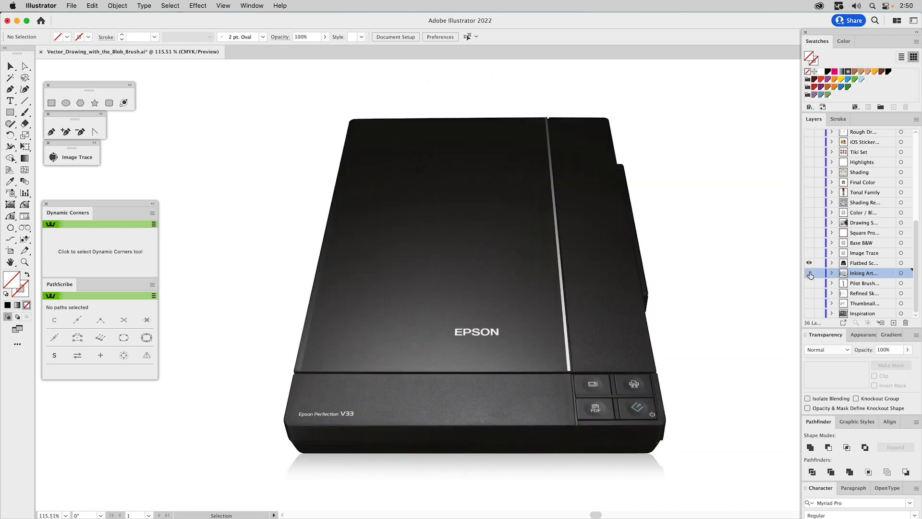
click(861, 264)
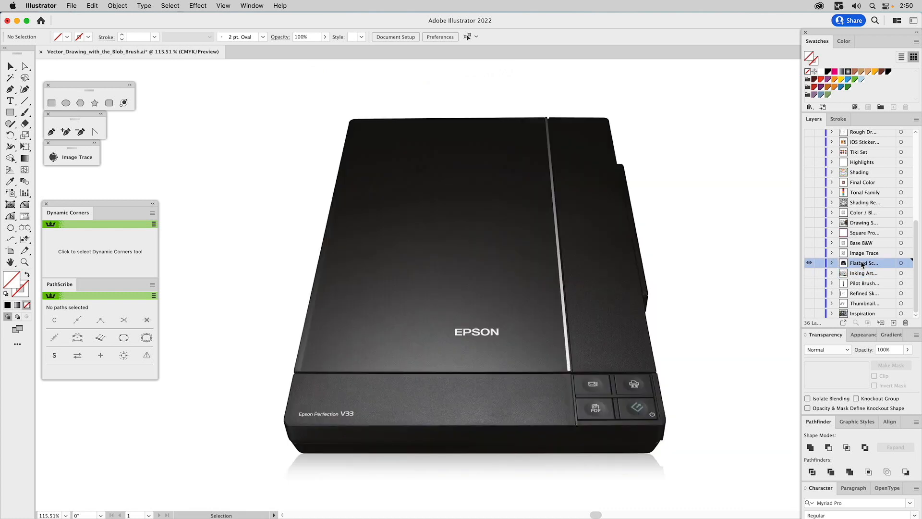
click(809, 253)
click(810, 263)
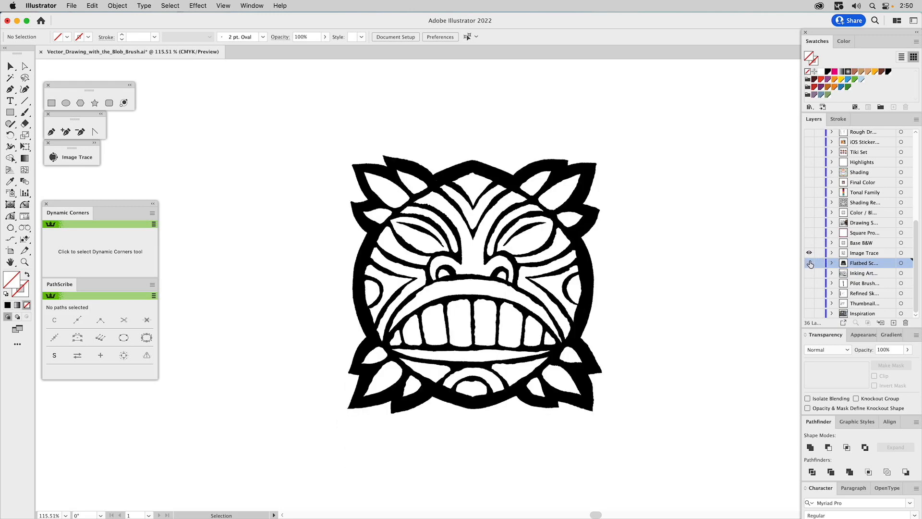
click(864, 253)
Image Trace the scanned tiki drawing with Ignore White on, Paths at 100% and Noise at 1 px, and expand the tracing.
click(590, 200)
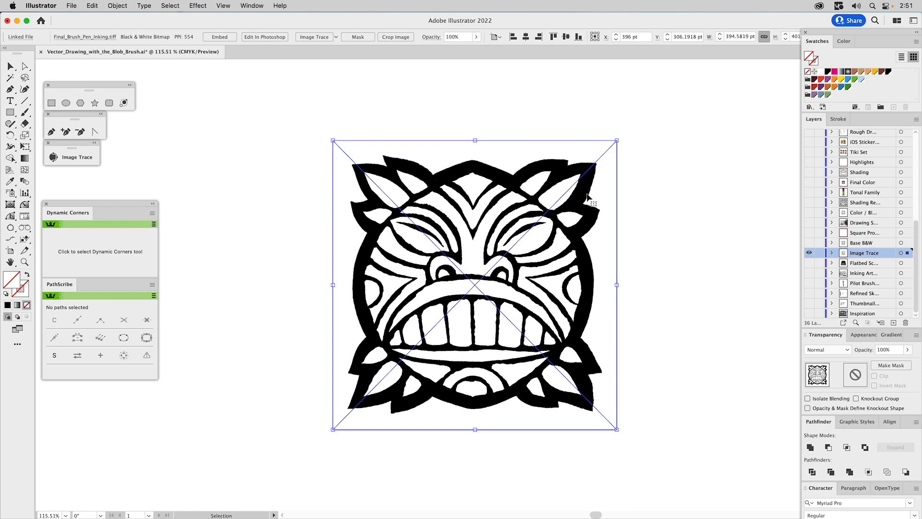
click(95, 143)
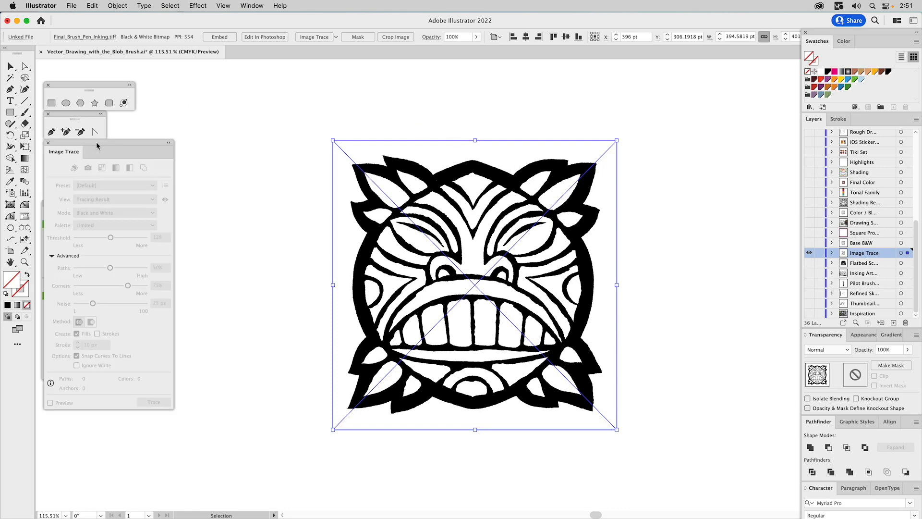
click(221, 235)
click(367, 207)
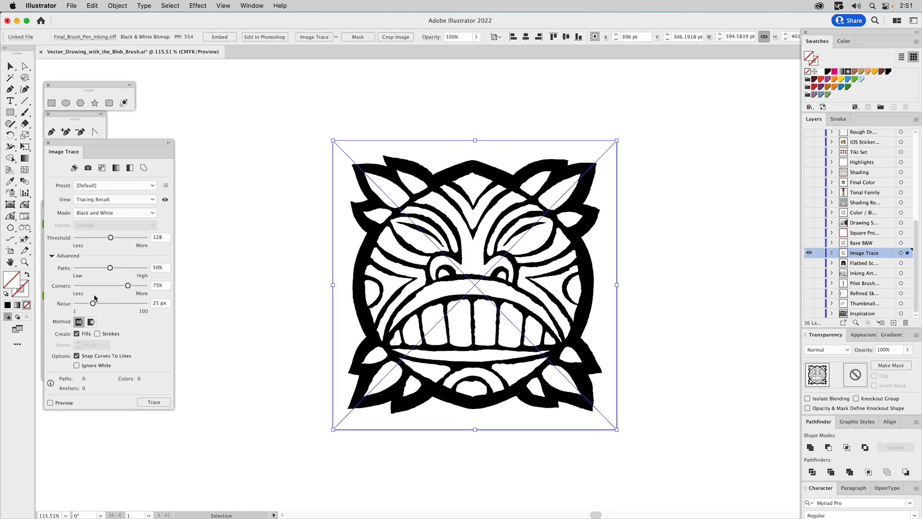
click(84, 367)
drag(110, 268, 174, 275)
drag(93, 304, 42, 309)
click(155, 403)
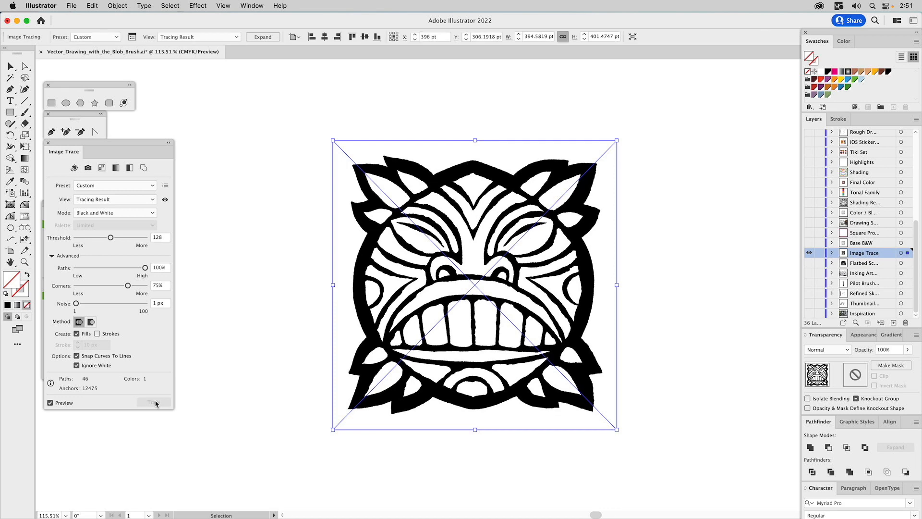
click(264, 37)
click(170, 143)
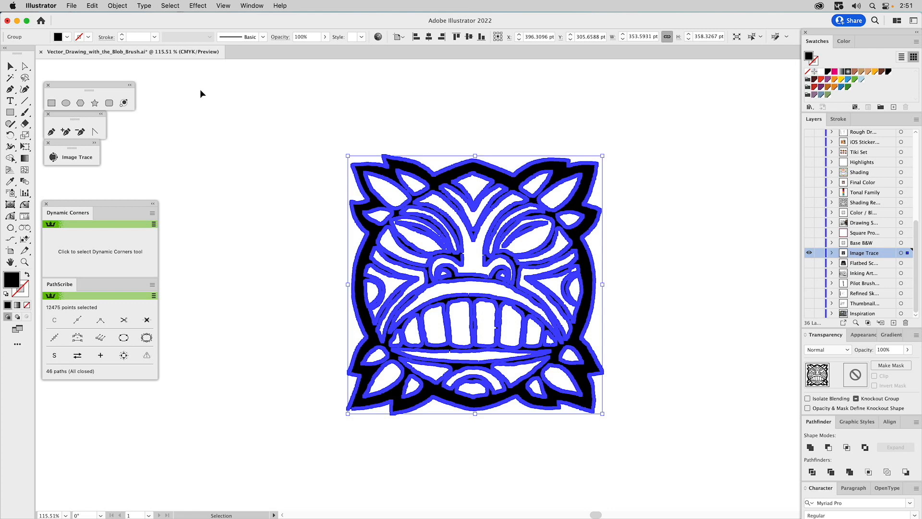
Simplify the expanded tiki paths with Simplify Curve at 40% and a Corner Point Angle Threshold of 10°.
click(118, 6)
mouse_move(126, 248)
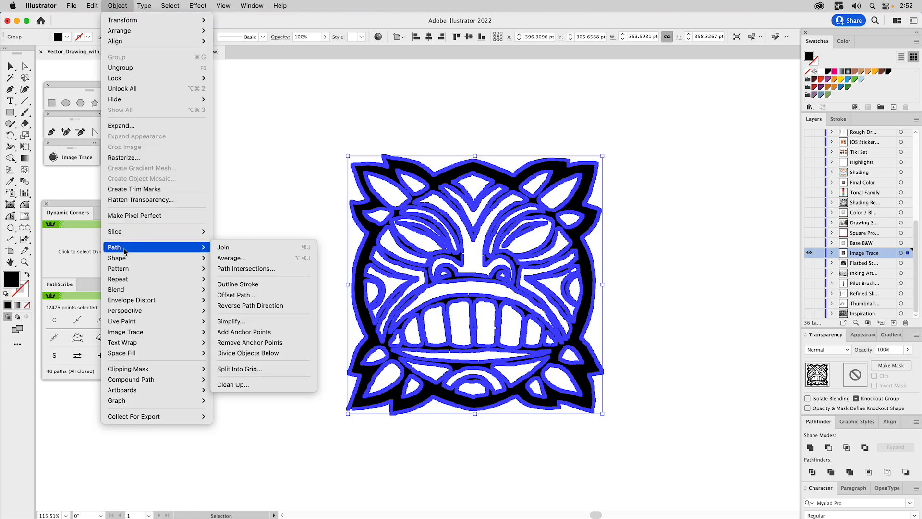
click(247, 320)
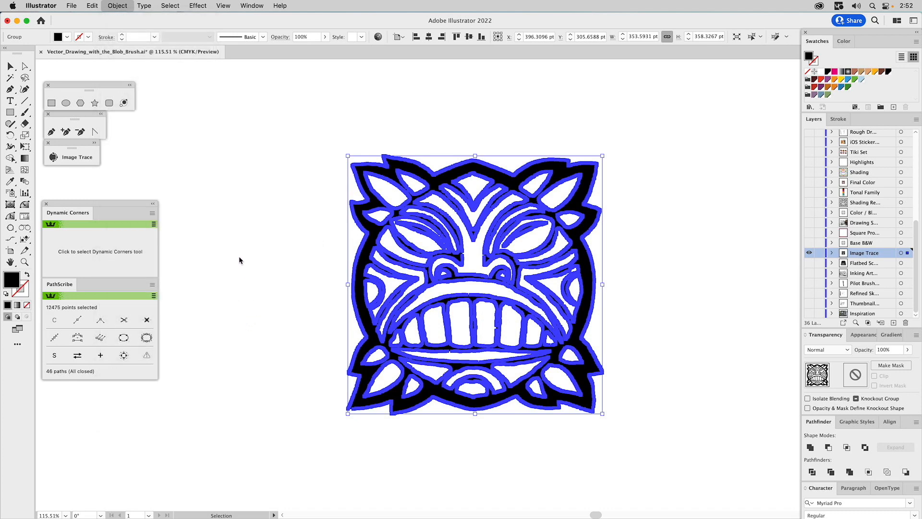
drag(173, 199, 238, 170)
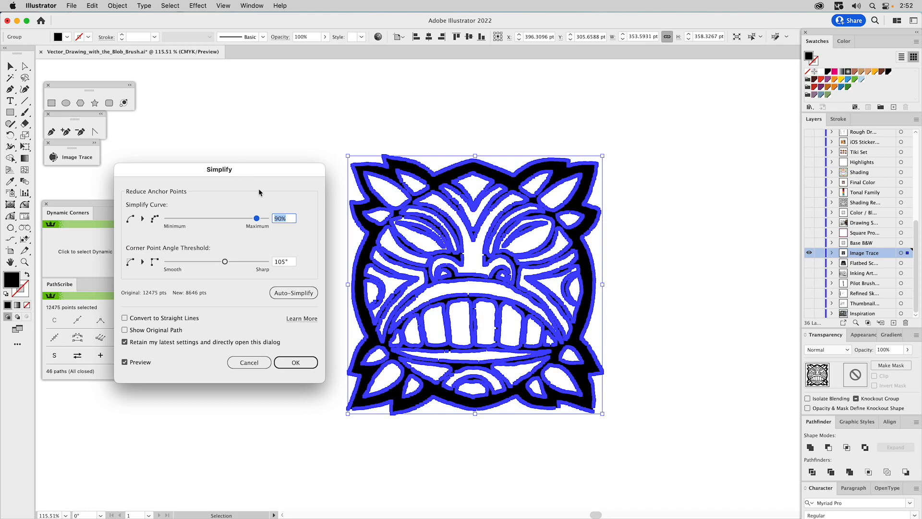
click(277, 219)
drag(277, 219, 272, 222)
text(4)
click(277, 260)
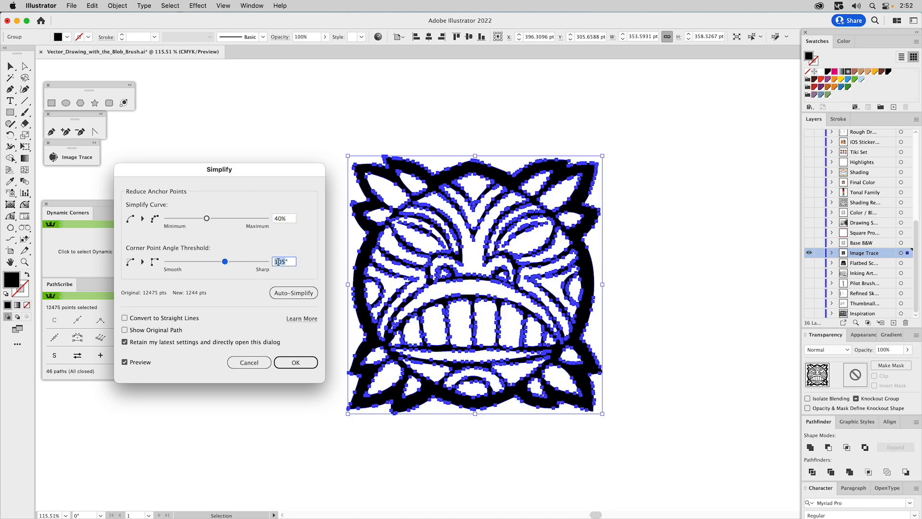
text(10)
click(287, 219)
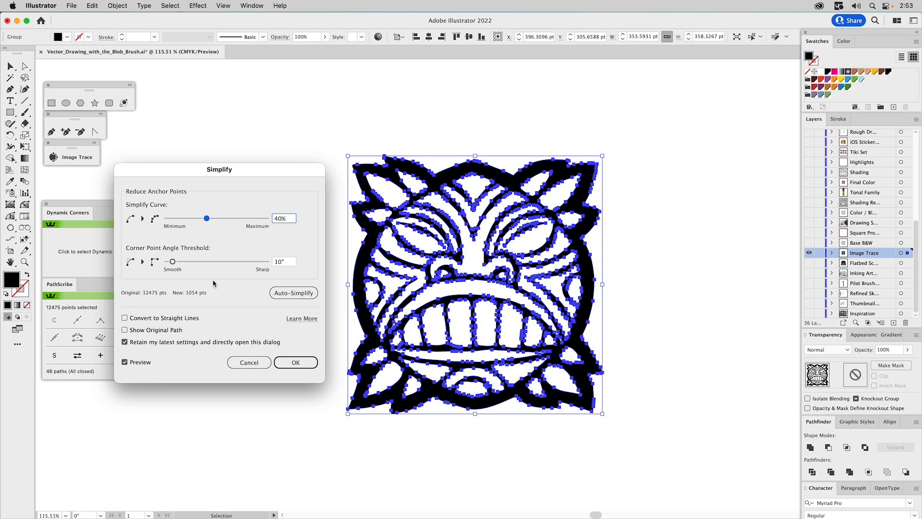
click(295, 363)
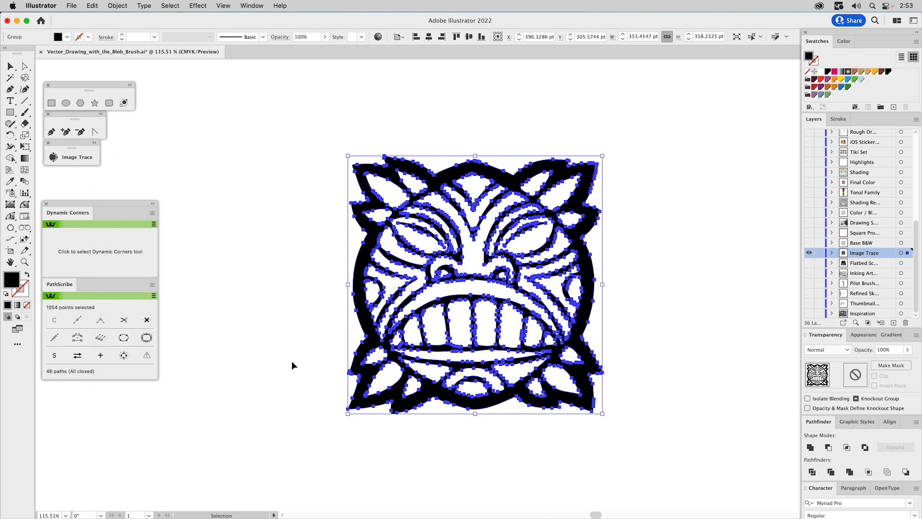
click(295, 223)
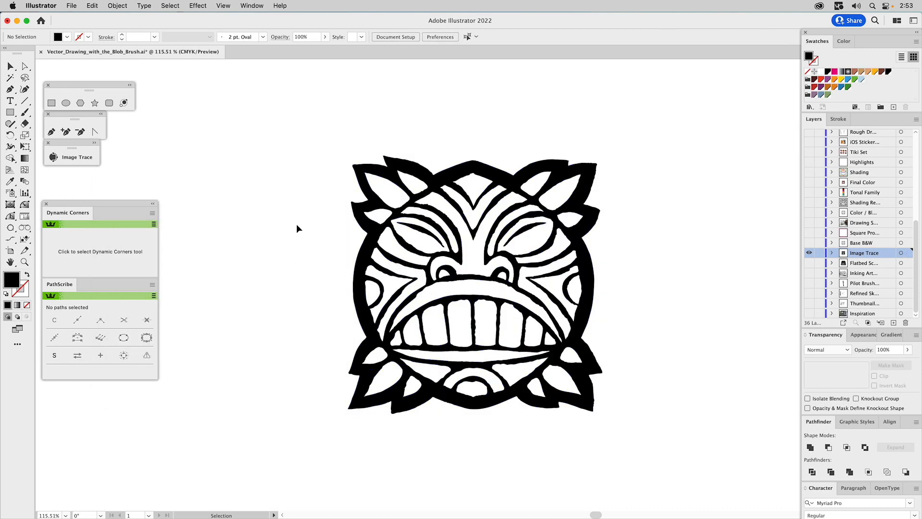
Release the traced tiki artwork's compound path and ungroup its shapes.
click(374, 238)
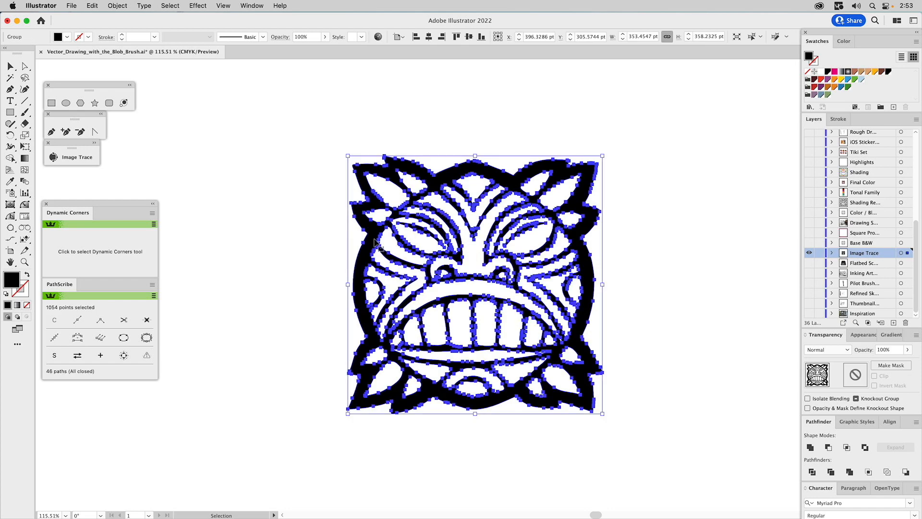
click(119, 5)
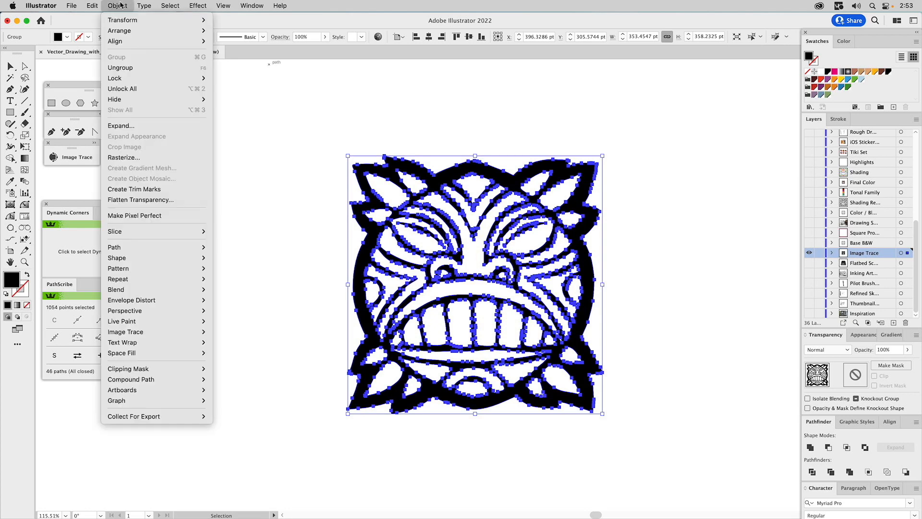
mouse_move(175, 379)
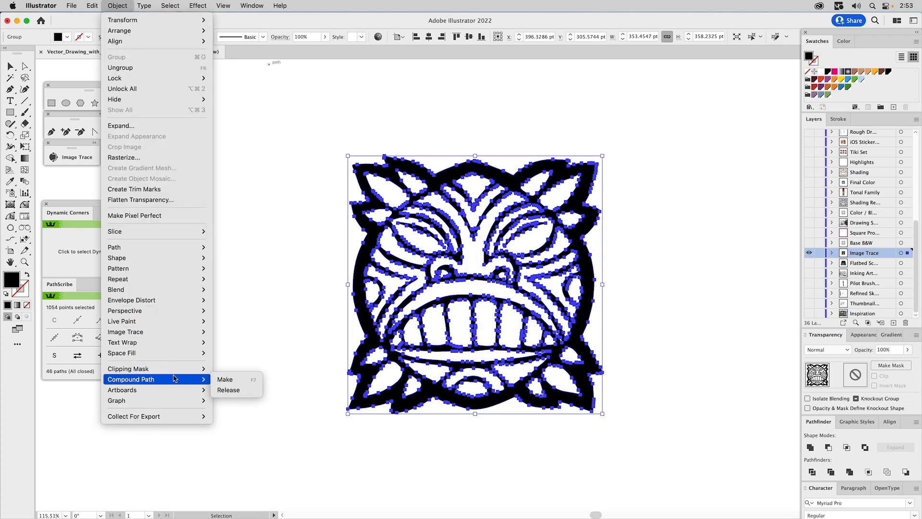
click(247, 390)
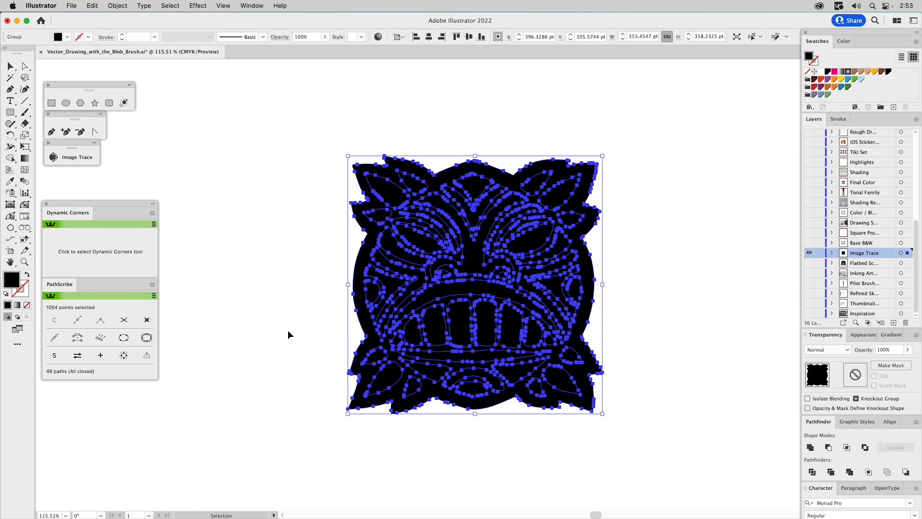
key(shift+super+g)
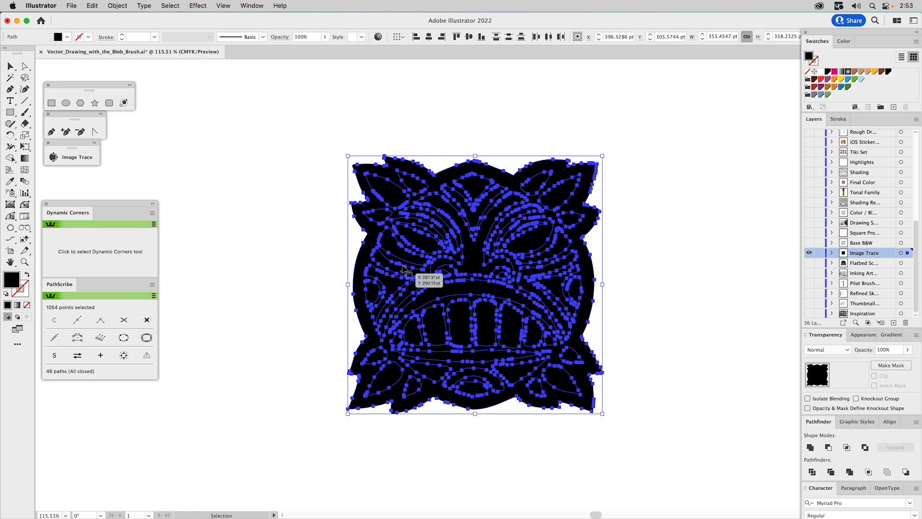
Fill all the tiki's inner shapes with white, leaving out the outer silhouette.
shift+click(445, 176)
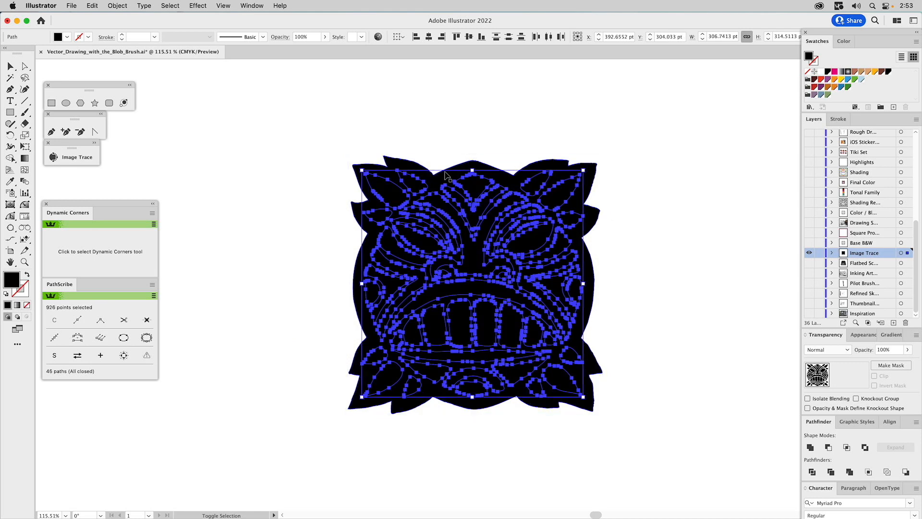
click(817, 71)
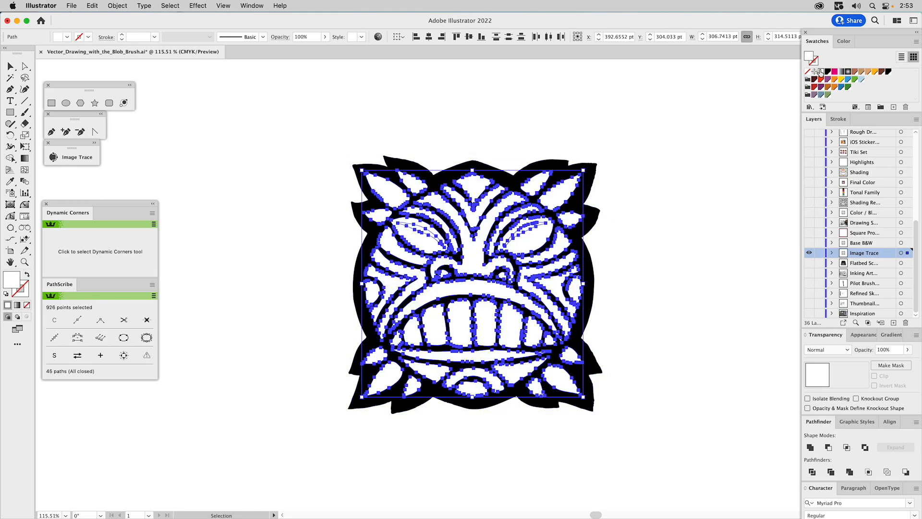
click(517, 91)
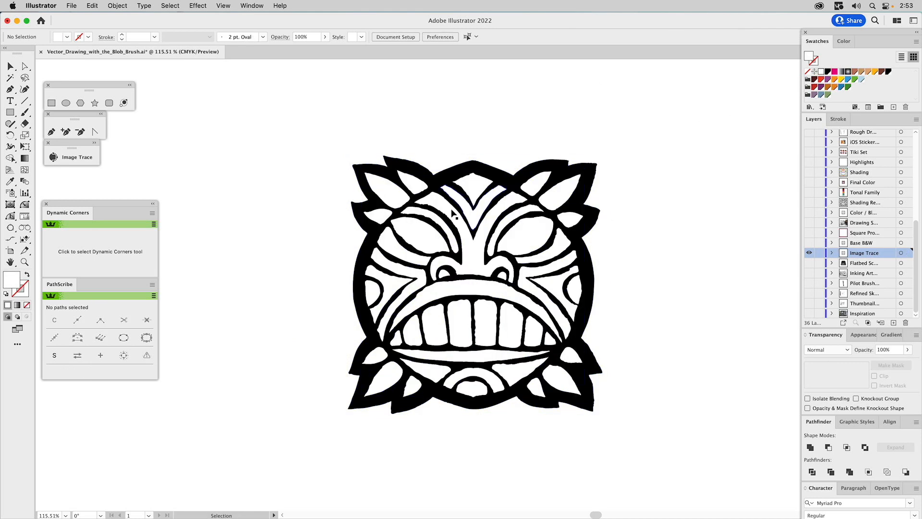
Cut the inner line shape out of each of the tiki's two white eyes with Minus Front.
click(420, 240)
shift+click(419, 237)
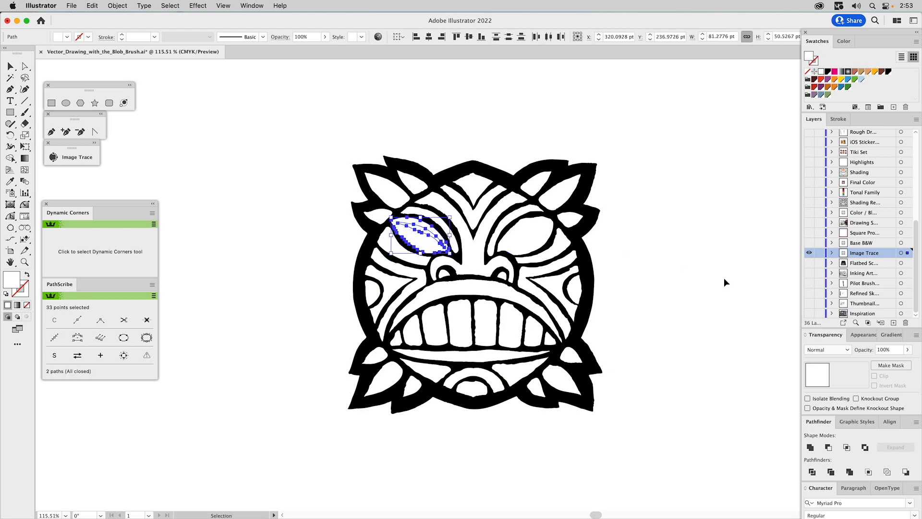
click(828, 447)
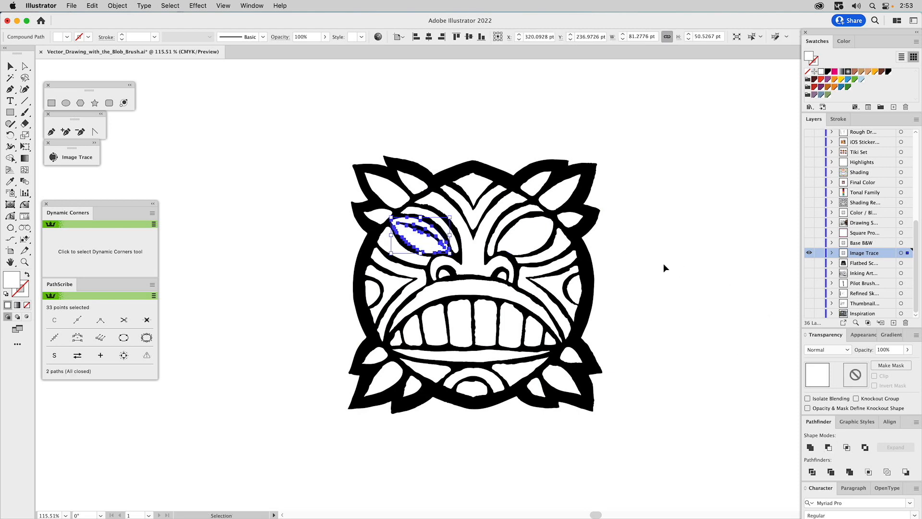
click(529, 230)
shift+click(527, 233)
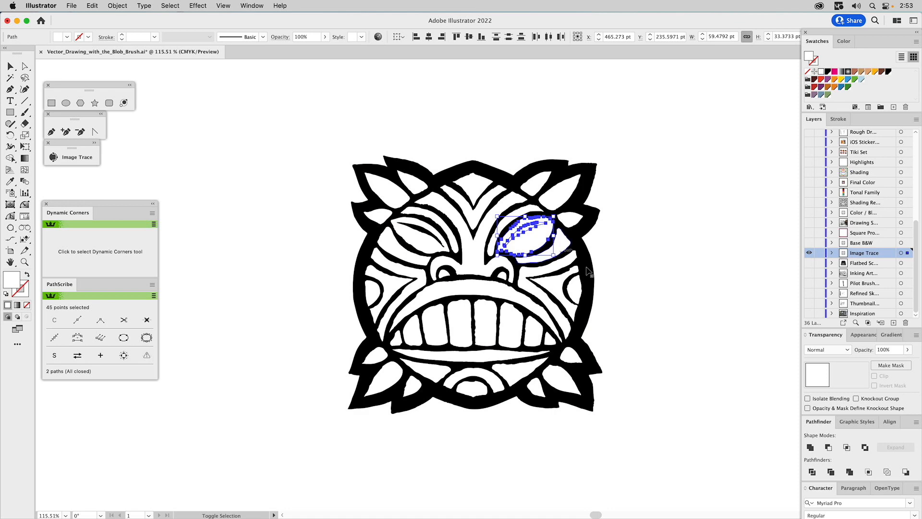
click(828, 447)
click(646, 275)
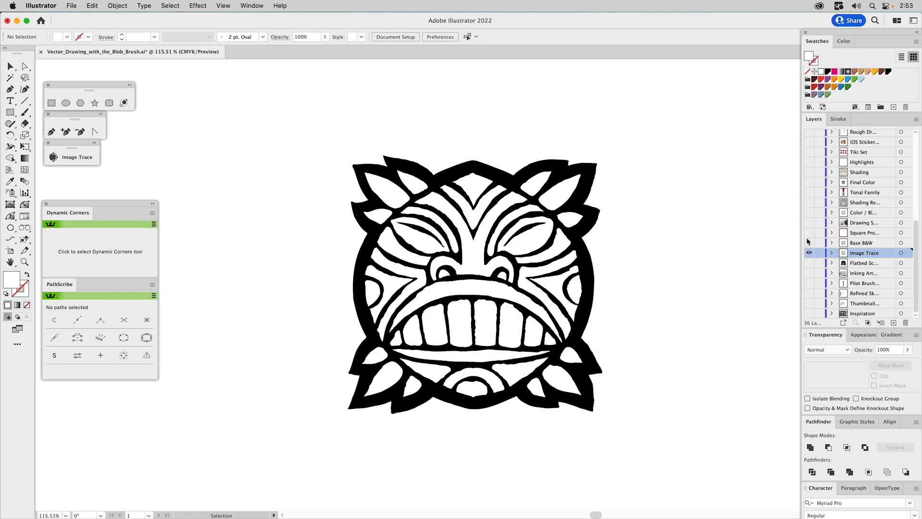
Try pulling the tiki's black outer silhouette away from the white inner shapes, and undo the move.
click(475, 250)
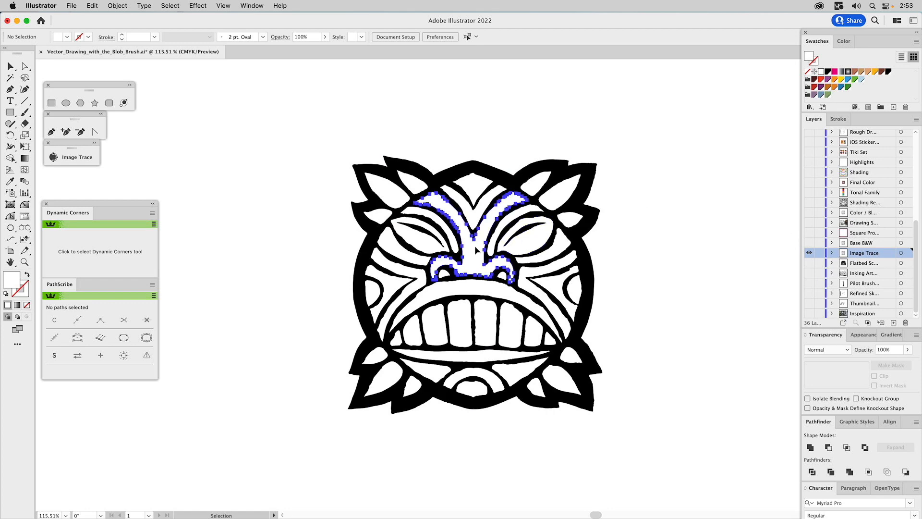
drag(498, 173, 540, 151)
key(super+z)
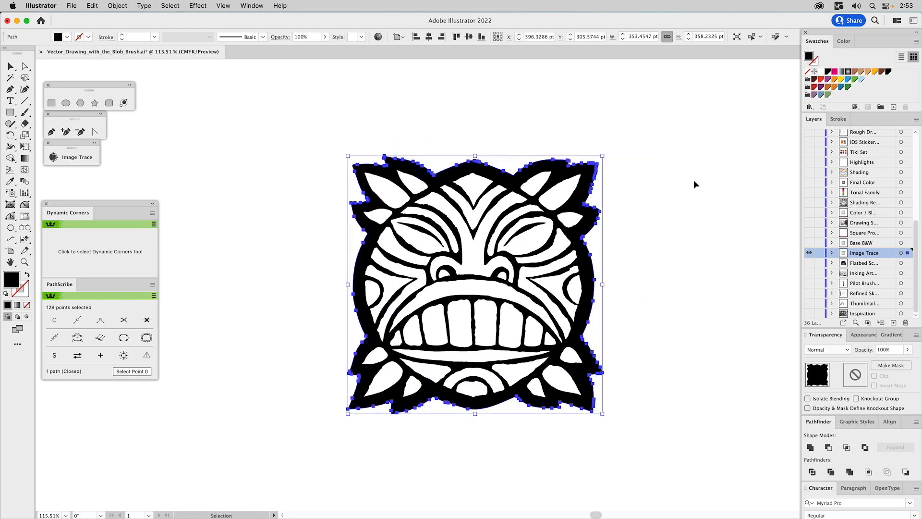
click(693, 182)
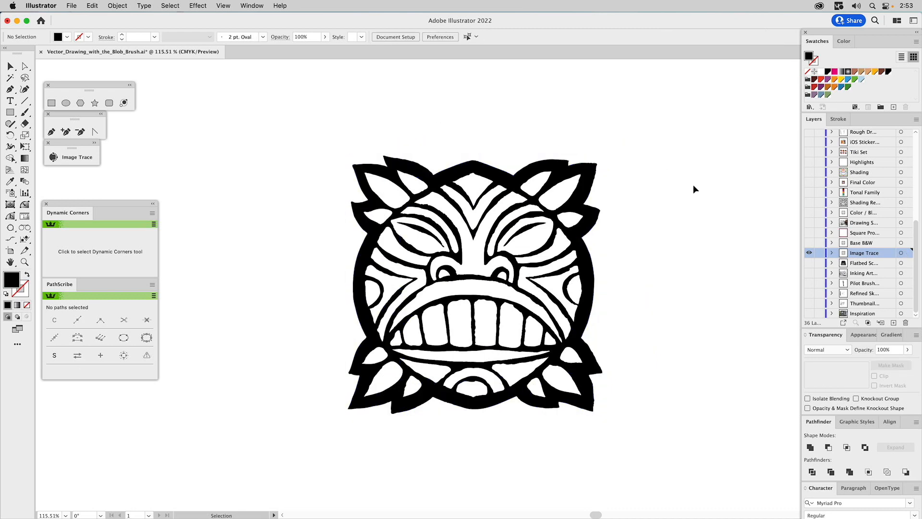
Hide the Image Trace layer, and show the Base B&W layer and make it active.
click(810, 243)
click(809, 253)
click(854, 244)
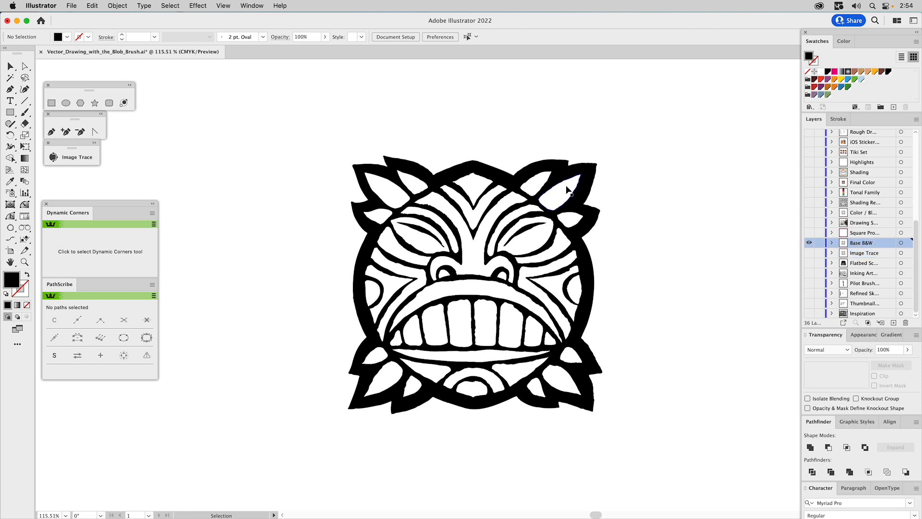
Preview the square guide layer and the photo of the pencil shading over the artwork, hiding each again.
click(809, 233)
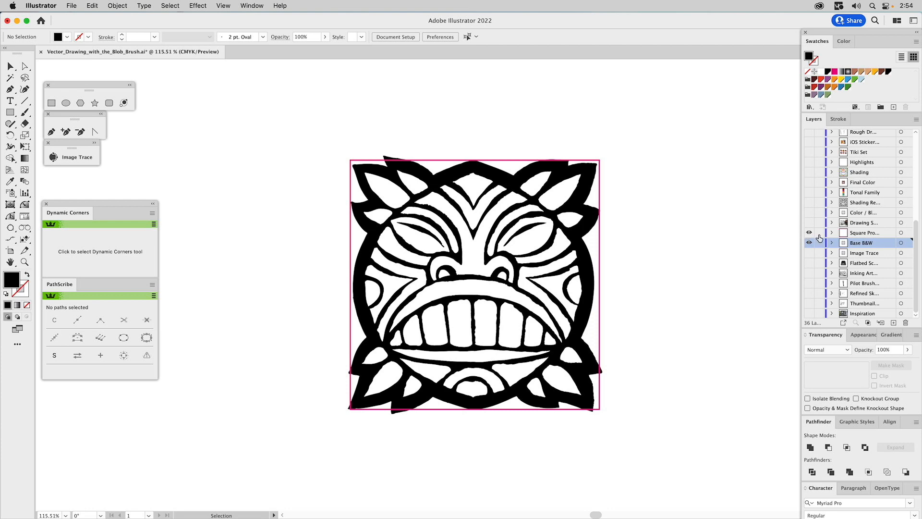
click(809, 233)
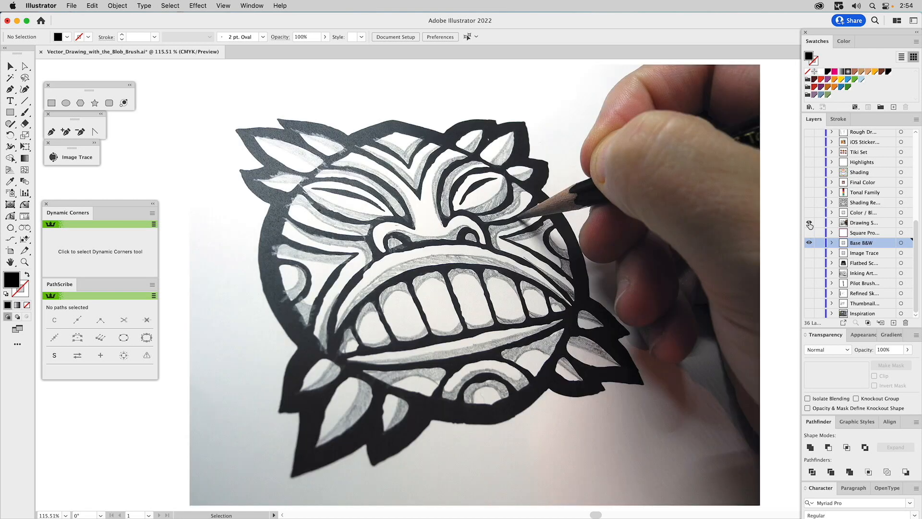
click(809, 223)
Hide the Base B&W layer and show the color/blend artwork layer together with the Tonal Family palette layer.
click(809, 244)
alt+click(809, 212)
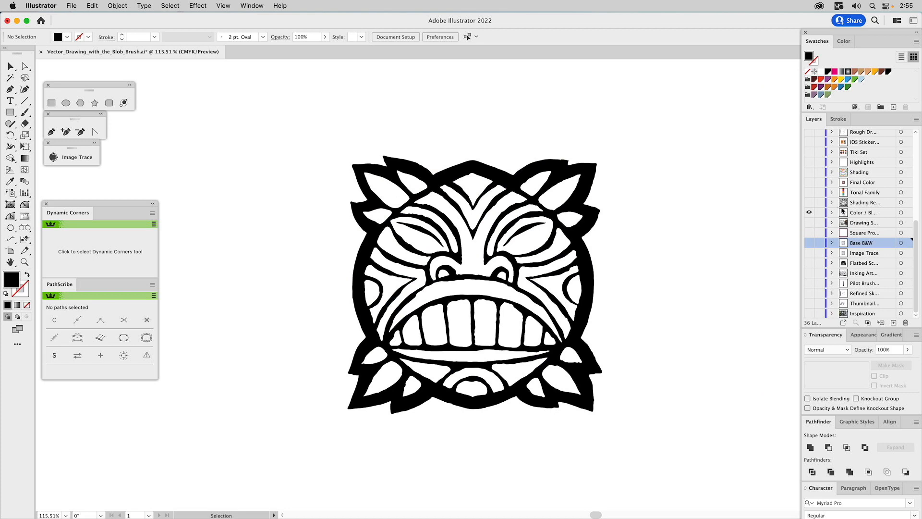
click(810, 192)
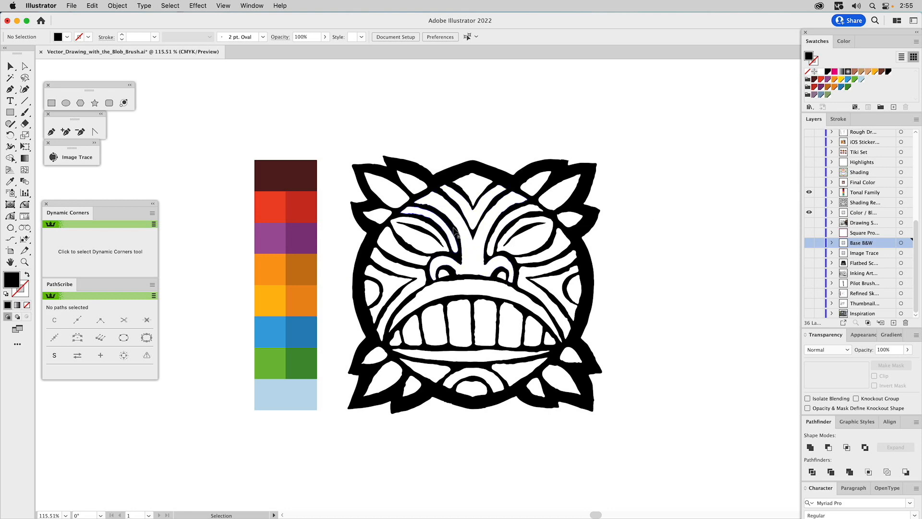
Try moving the darker red square off the lighter red rectangle in the palette, and undo the move.
click(269, 206)
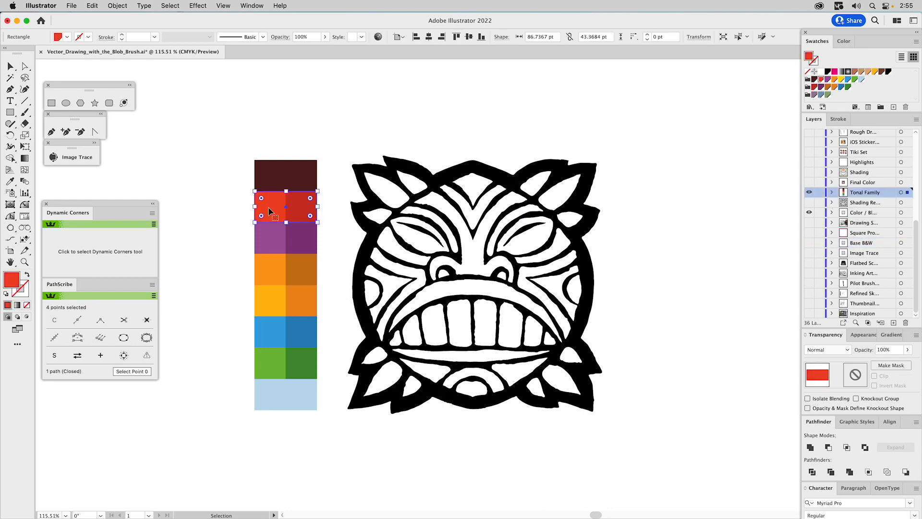
click(235, 206)
drag(302, 208, 320, 207)
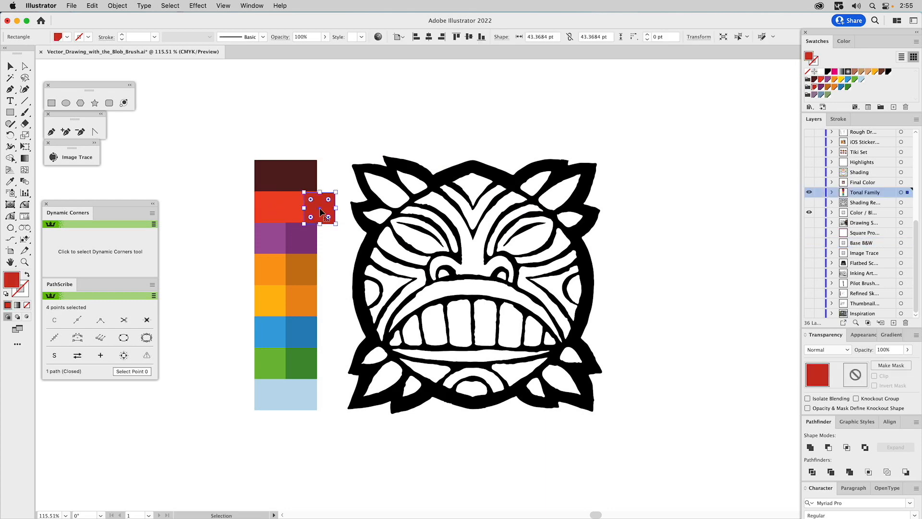
key(super+z)
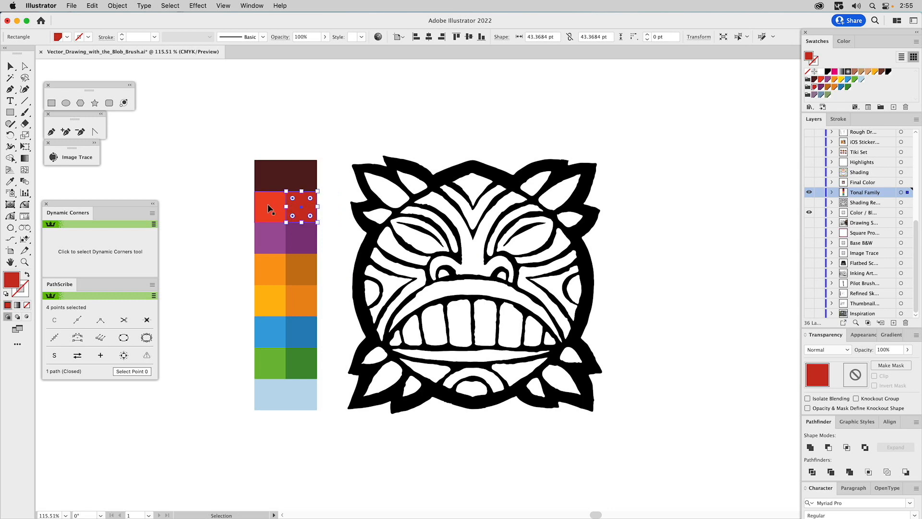
Examine the CMYK mixes of the palette's lighter and darker red, cancelling the swatch options without changes.
click(269, 208)
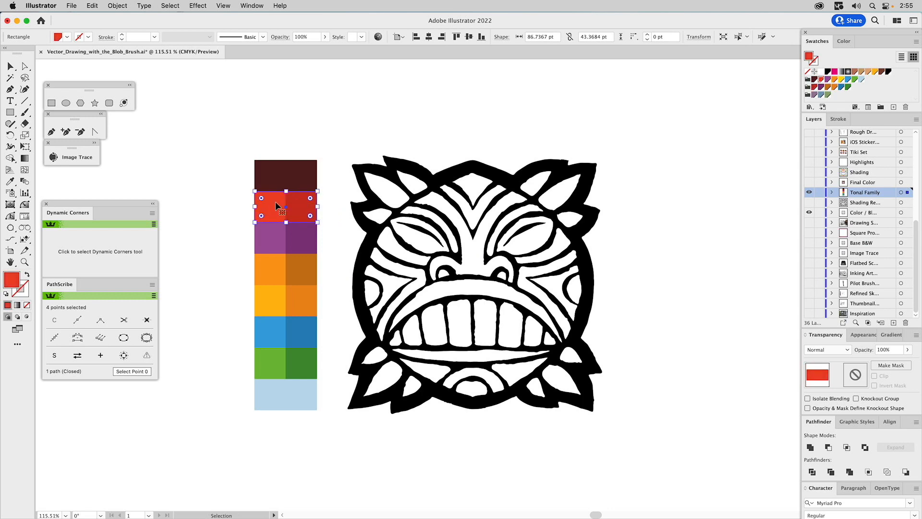
double_click(821, 80)
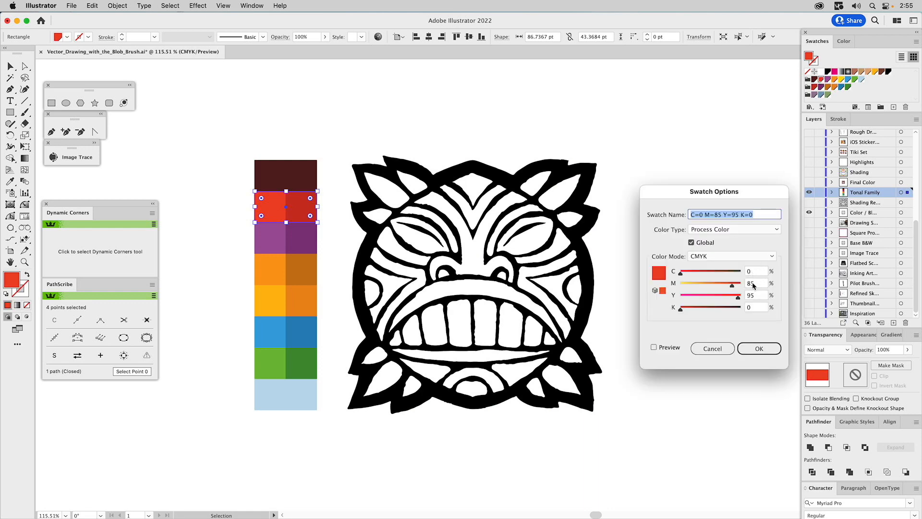
click(713, 348)
click(845, 44)
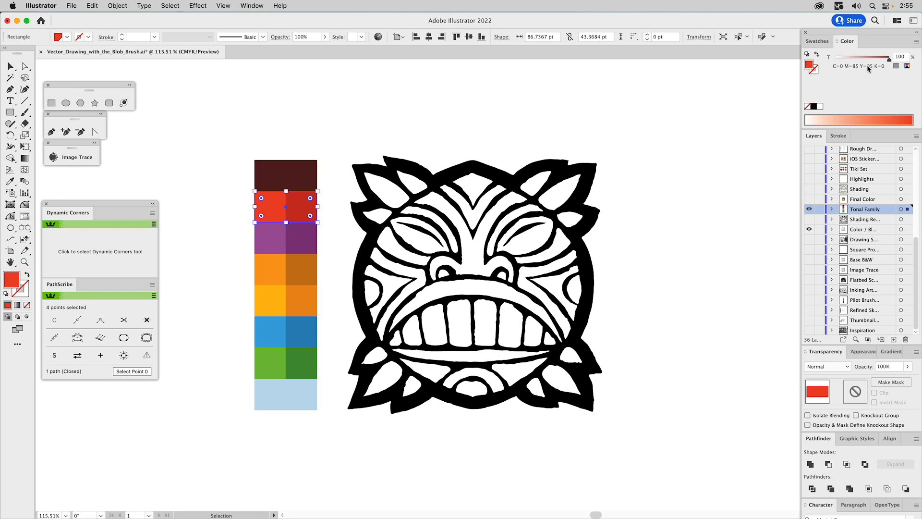
click(297, 208)
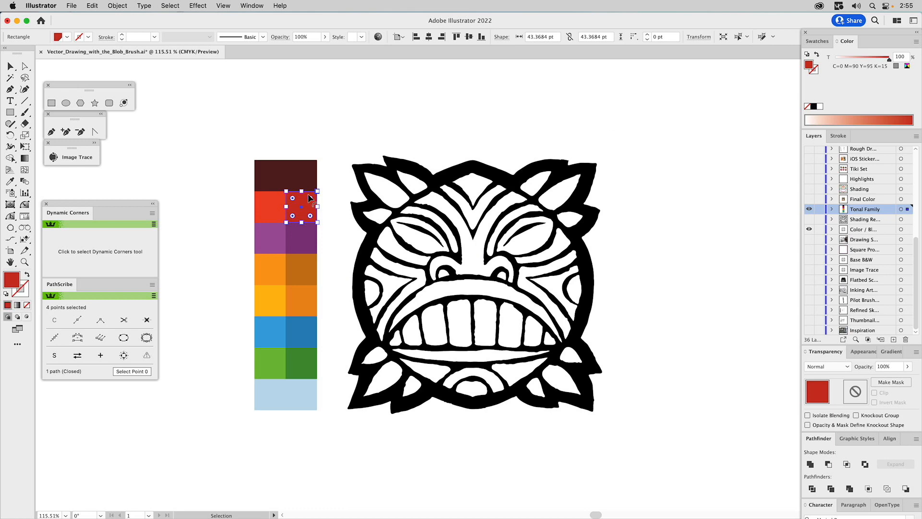
click(307, 124)
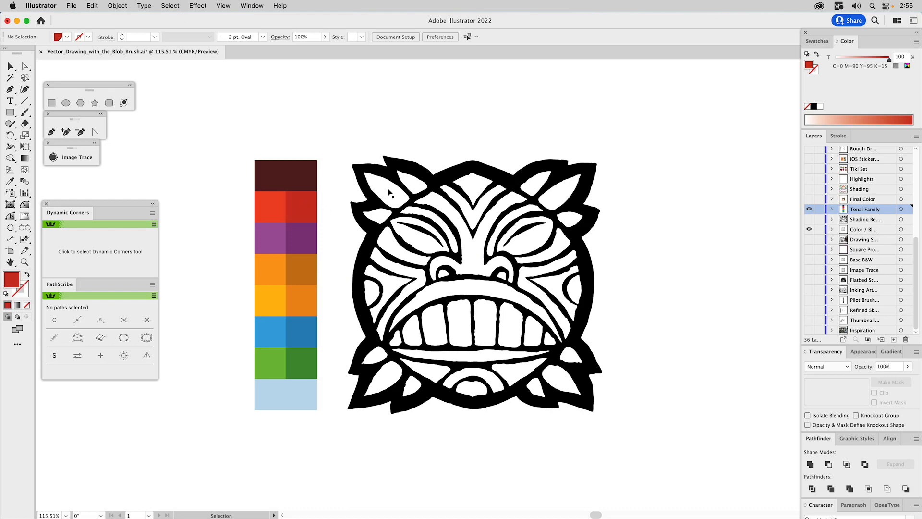
Fill the nose-and-brow shape and both cheek half-circles with the palette's lighter red (C=0 M=85 Y=95 K=0).
click(472, 255)
key(i)
click(279, 207)
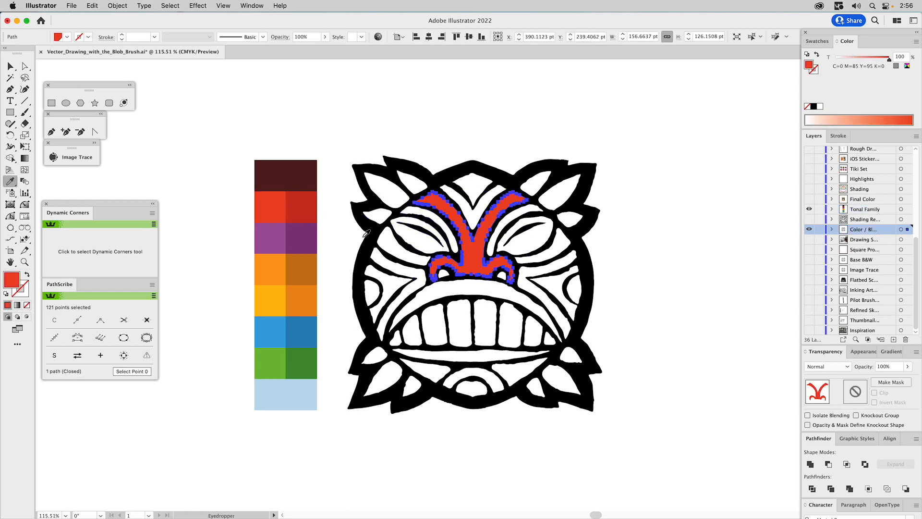
super+click(372, 291)
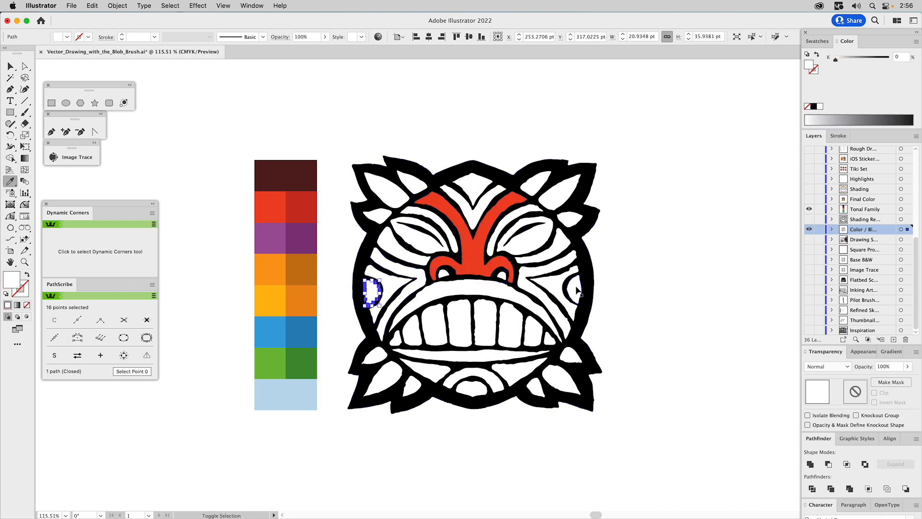
shift+super+click(576, 290)
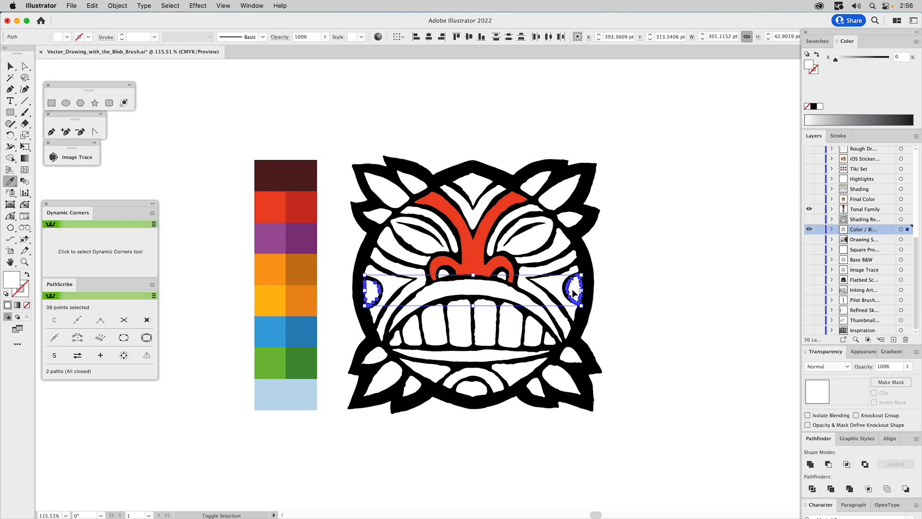
click(478, 251)
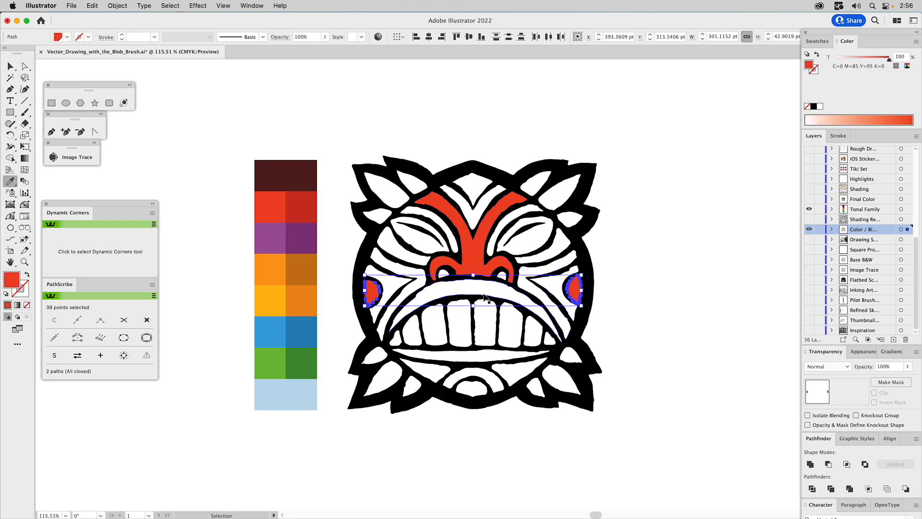
Fill the pointed shapes around both red cheek half-circles with the palette's lighter blue (C=65 M=15 Y=0 K=0).
super+click(398, 286)
click(267, 327)
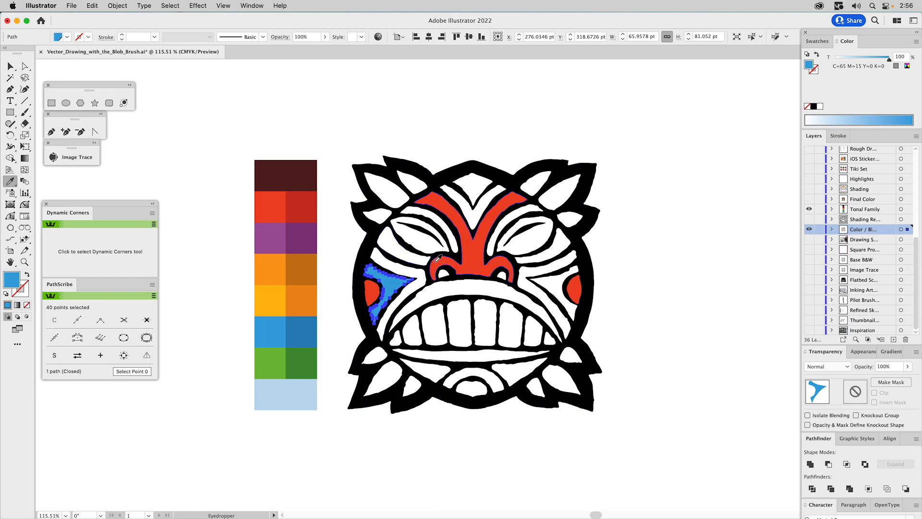
super+click(552, 290)
click(397, 282)
Fill the angled bands bordering the blue shapes on both cheeks with the palette's lighter green.
super+click(419, 274)
shift+super+click(527, 274)
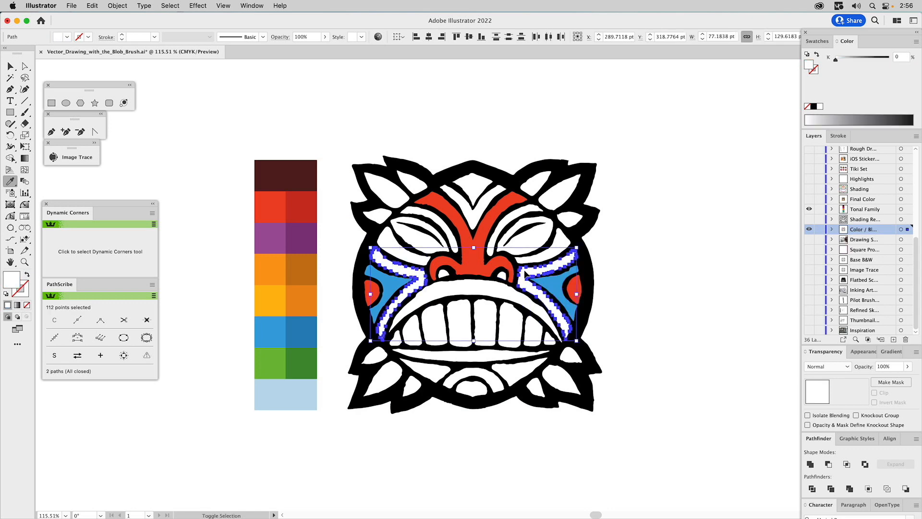
click(277, 354)
Fill the tiki's black outer silhouette with the palette's dark brown (C=40 M=90 Y=80 K=50).
super+click(447, 276)
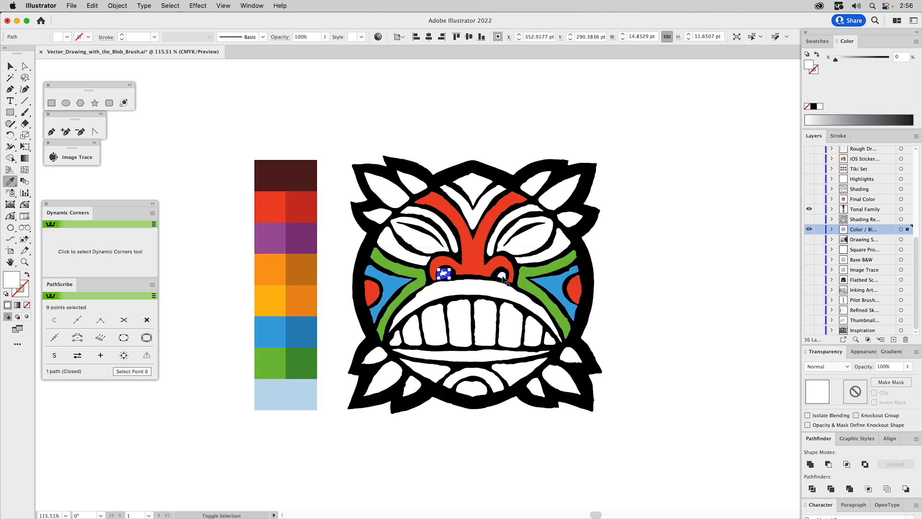
shift+super+click(502, 277)
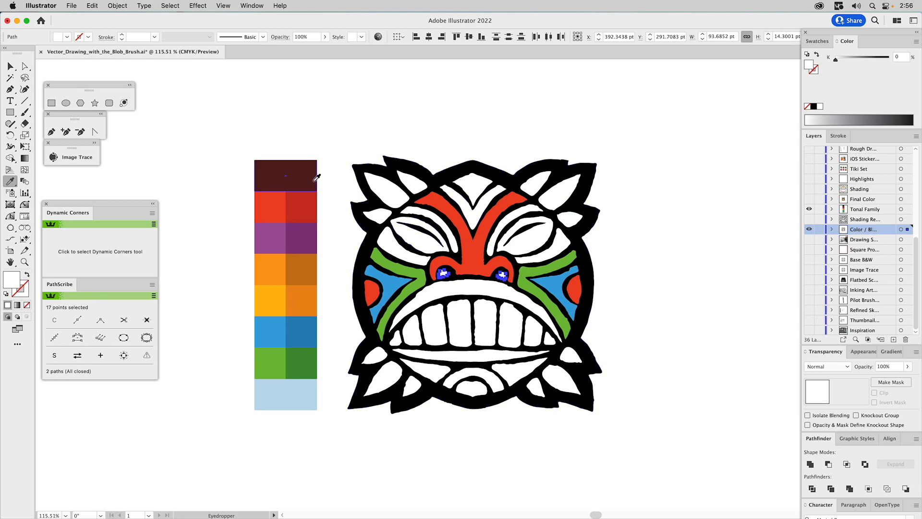
super+click(411, 169)
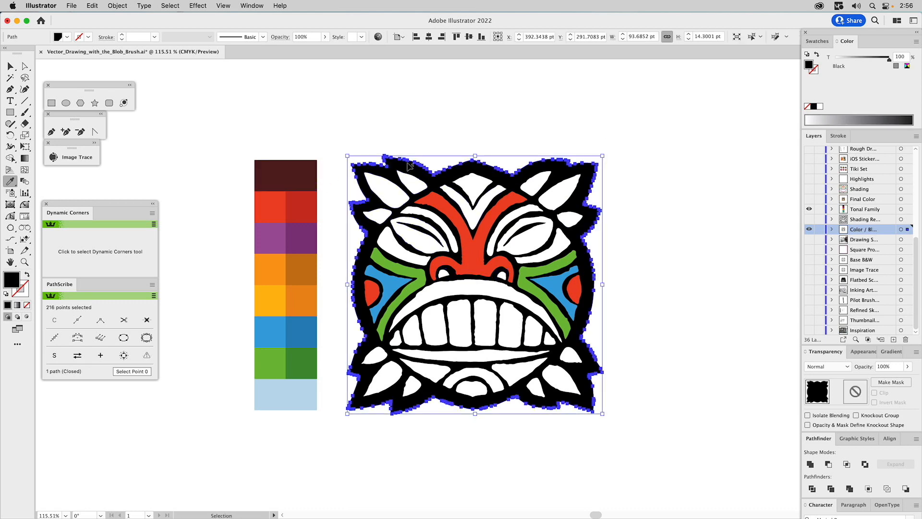
click(298, 170)
super+click(402, 117)
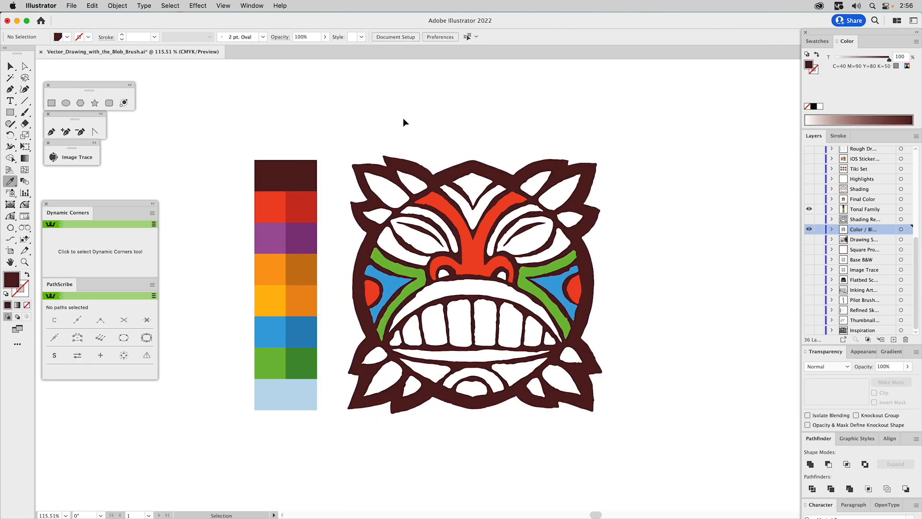
Fill both nostrils with the silhouette's dark brown at a 60% tint.
super+click(443, 274)
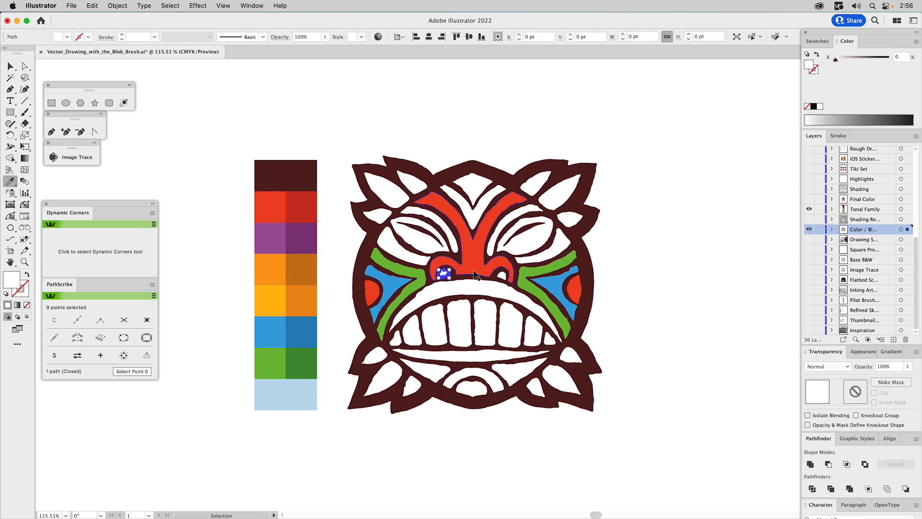
shift+super+click(501, 277)
click(402, 170)
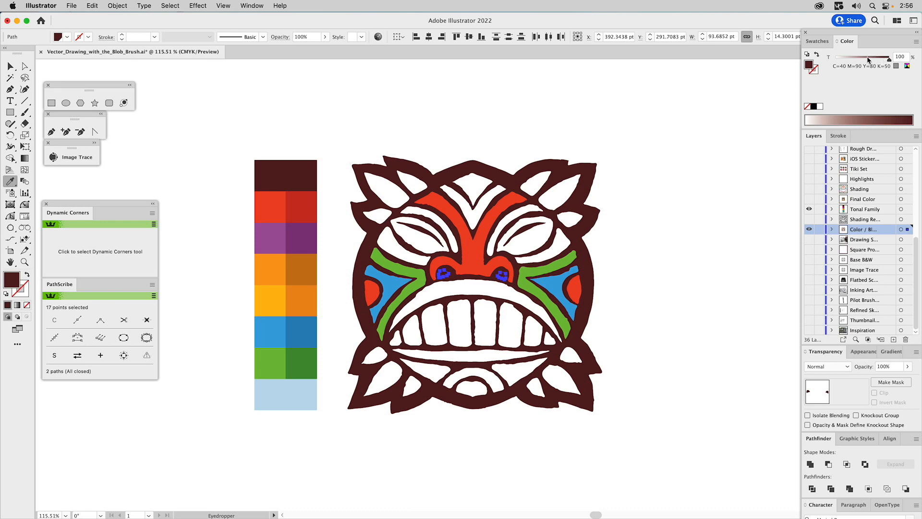
drag(867, 58, 869, 58)
super+click(529, 99)
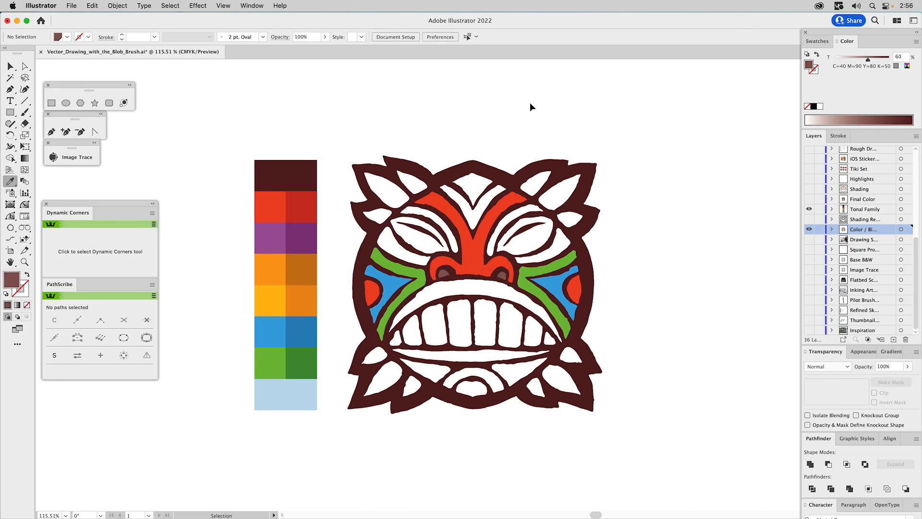
Fill both eyes with the cheeks' blue, and the shapes above and below them with yellow (C=0 M=25 Y=100 K=0).
super+click(416, 237)
click(556, 285)
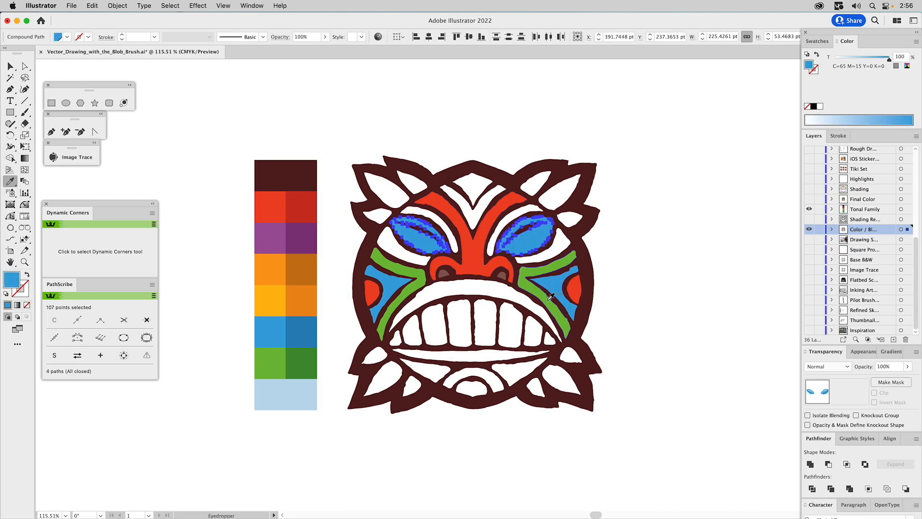
super+click(417, 259)
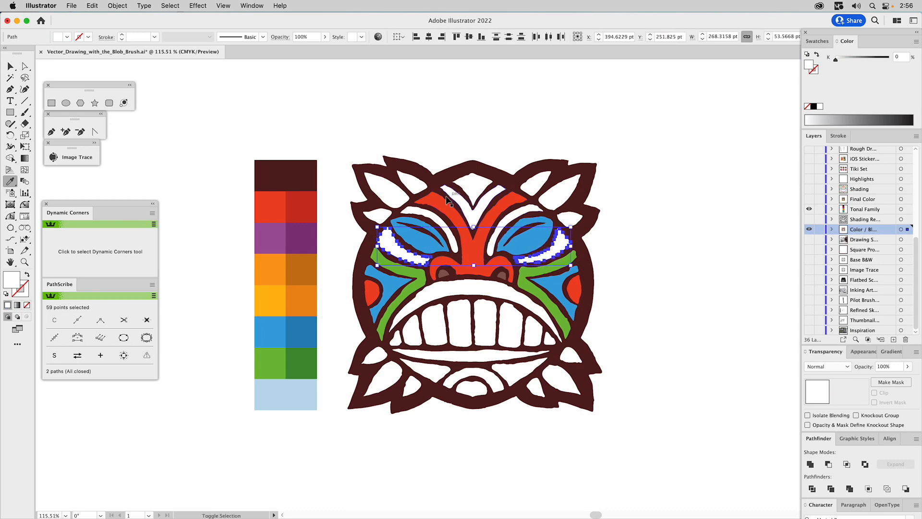
shift+super+click(430, 219)
shift+super+click(513, 217)
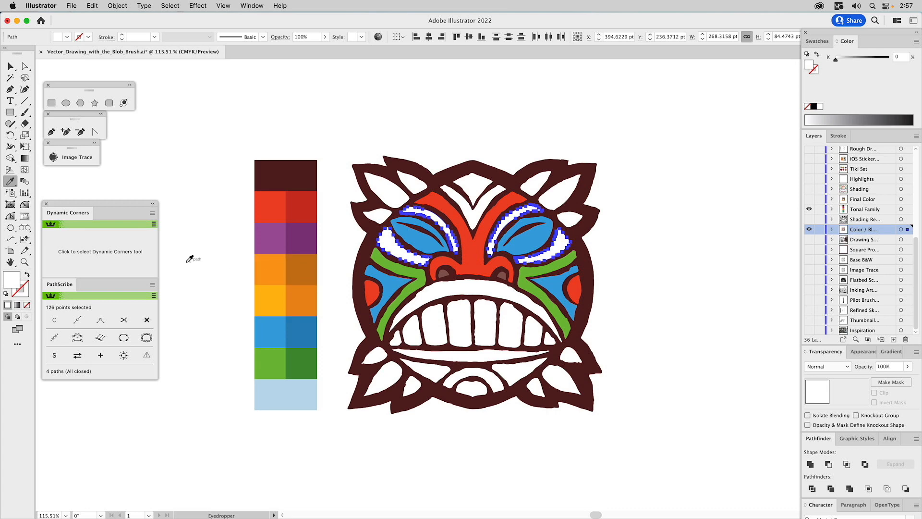
click(285, 300)
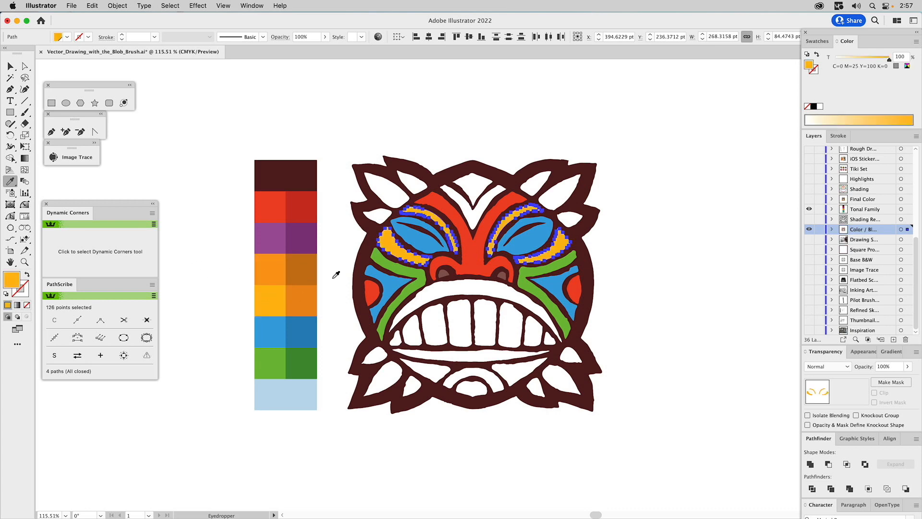
Fill the V-shaped forehead band with the palette's lighter purple (C=35 M=75 Y=0 K=0) after trying the lighter orange.
key(v)
super+click(466, 214)
click(269, 267)
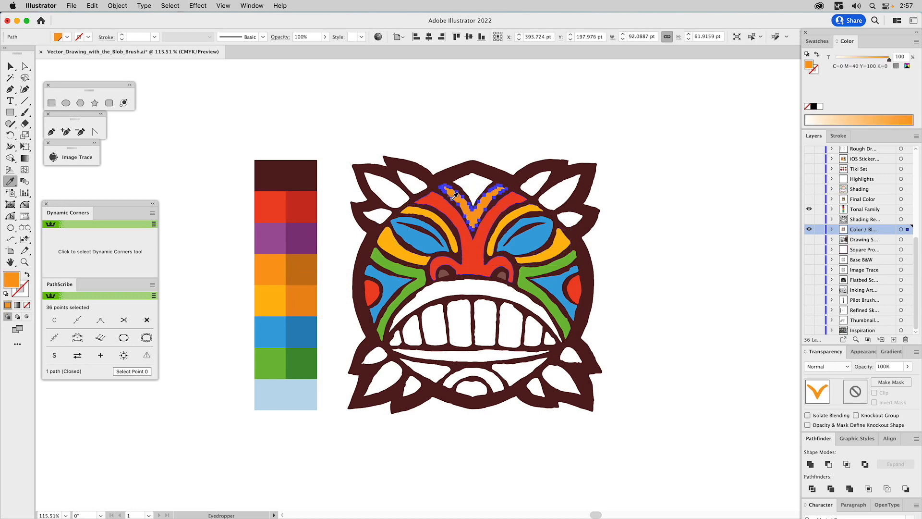
key(i)
click(273, 238)
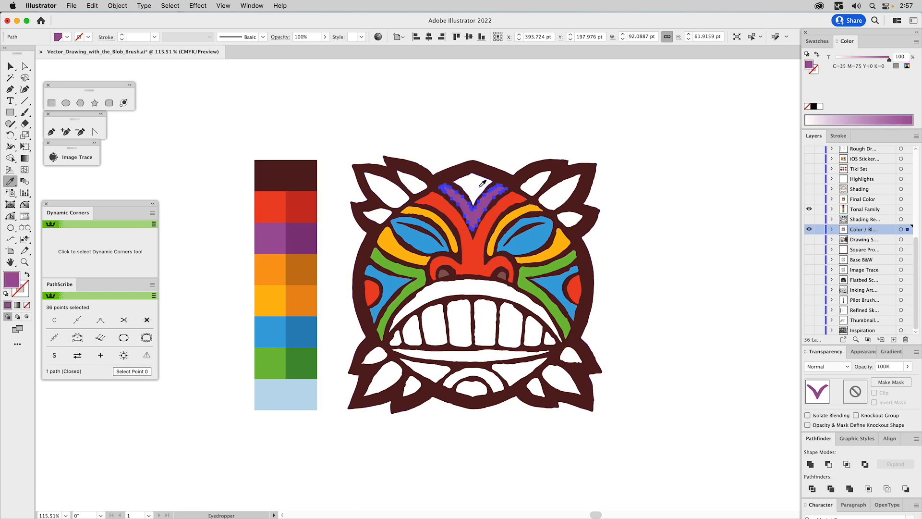
Fill the forehead diamond with the V-shaped band's purple, and the band itself with the palette's lighter orange (C=0 M=40 Y=100 K=0).
super+click(480, 187)
click(481, 213)
super+click(460, 199)
click(274, 266)
super+click(212, 214)
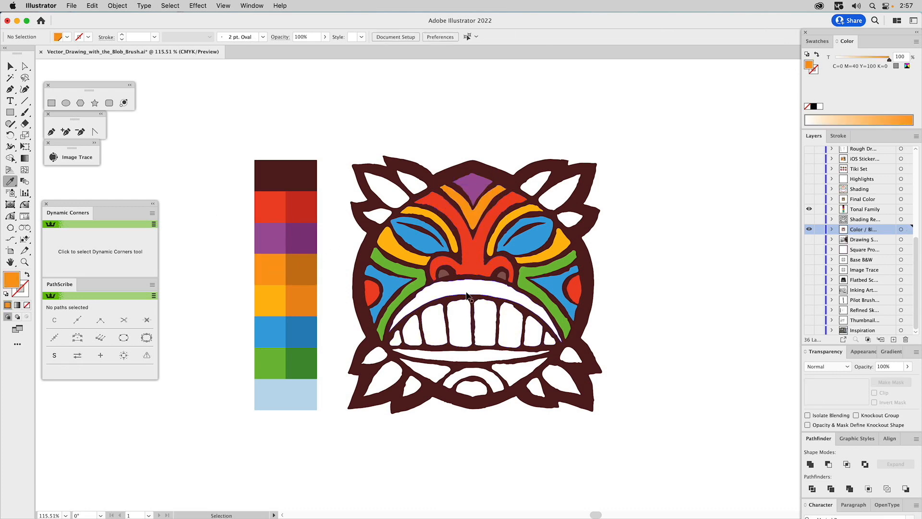
Fill both lips with the forehead diamond's purple (C=35 M=75 Y=0 K=0), and the two shapes below the lower lip with yellow (C=0 M=25 Y=100 K=0).
super+click(475, 342)
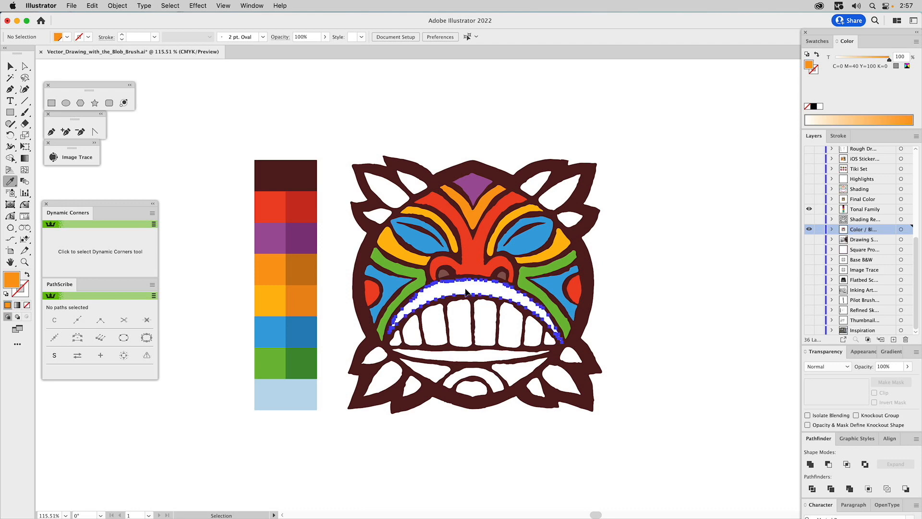
shift+super+click(454, 359)
click(480, 194)
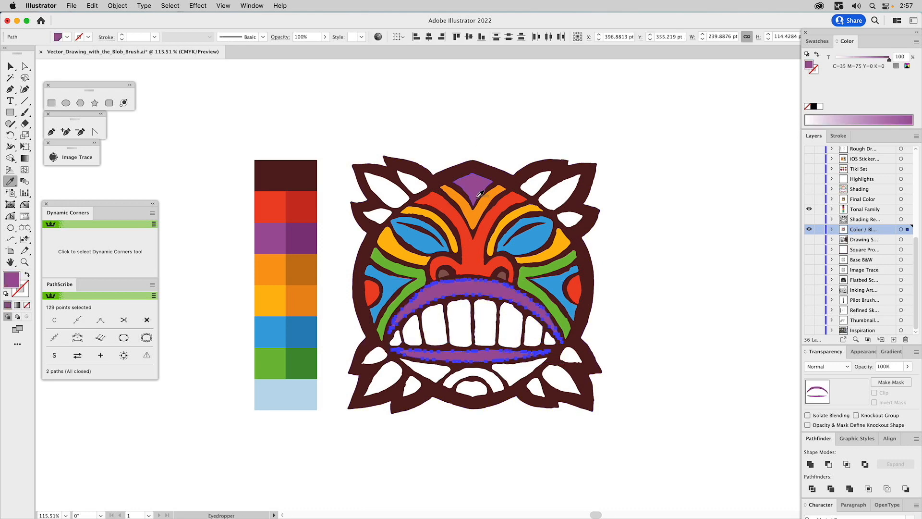
super+click(516, 372)
shift+super+click(432, 367)
click(413, 256)
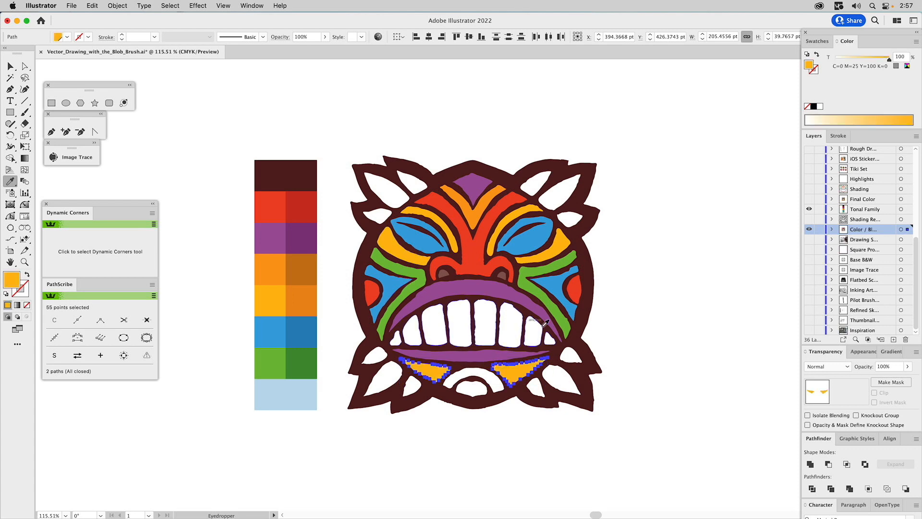
Fill the chin's arch with the palette's lighter green and the small shape inside it with the nose's red.
super+click(470, 377)
click(281, 368)
super+click(471, 390)
click(463, 274)
Fill the leaf shapes in all four corners with the palette's lighter green (C=55 M=0 Y=100 K=0).
super+click(403, 196)
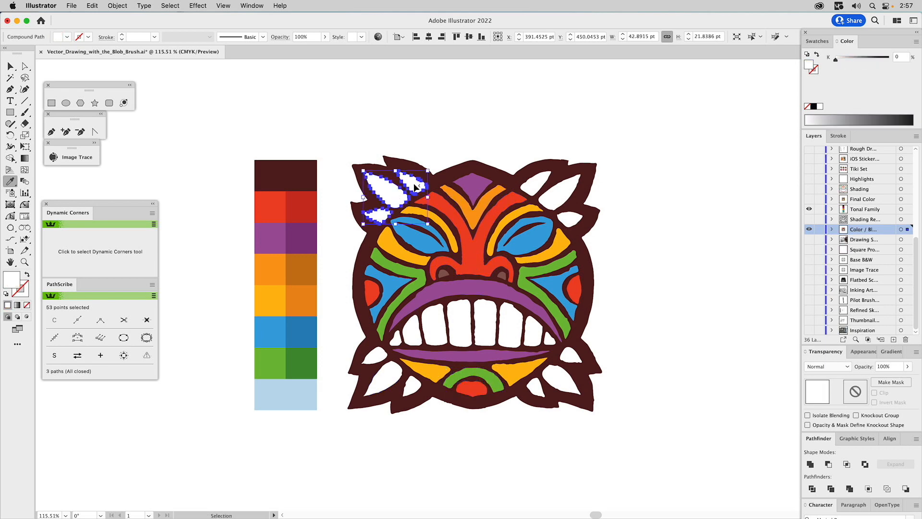
shift+super+click(558, 385)
shift+super+click(384, 374)
click(279, 363)
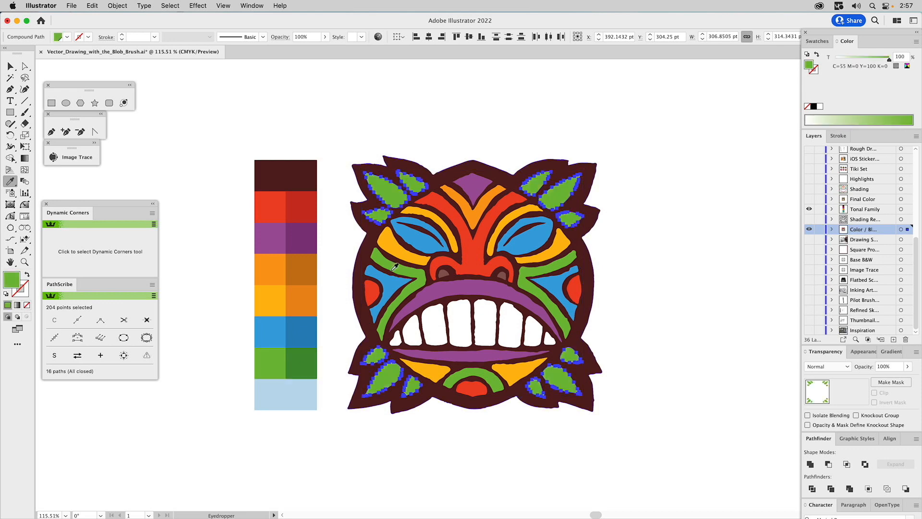
super+click(492, 97)
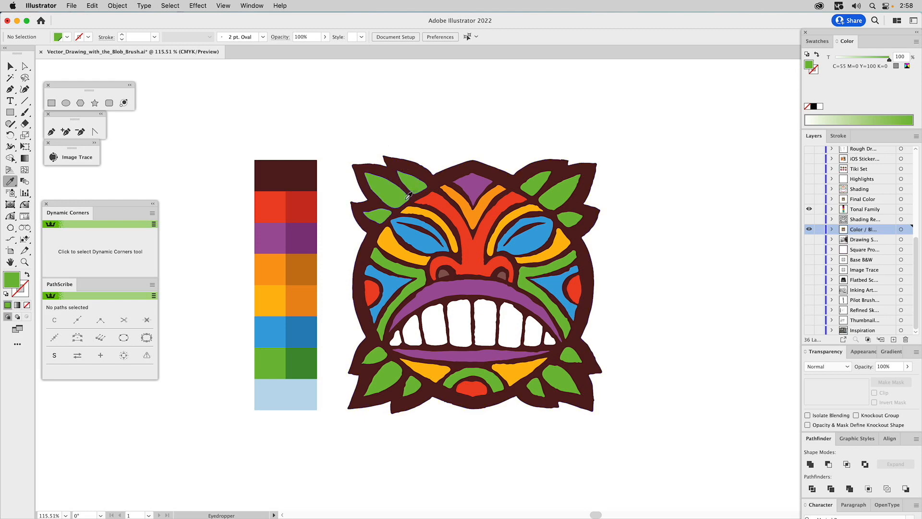
Configure the Blob Brush with a 3 pt size and its fidelity one mark from Accurate toward Smooth.
key(z)
drag(363, 178, 556, 320)
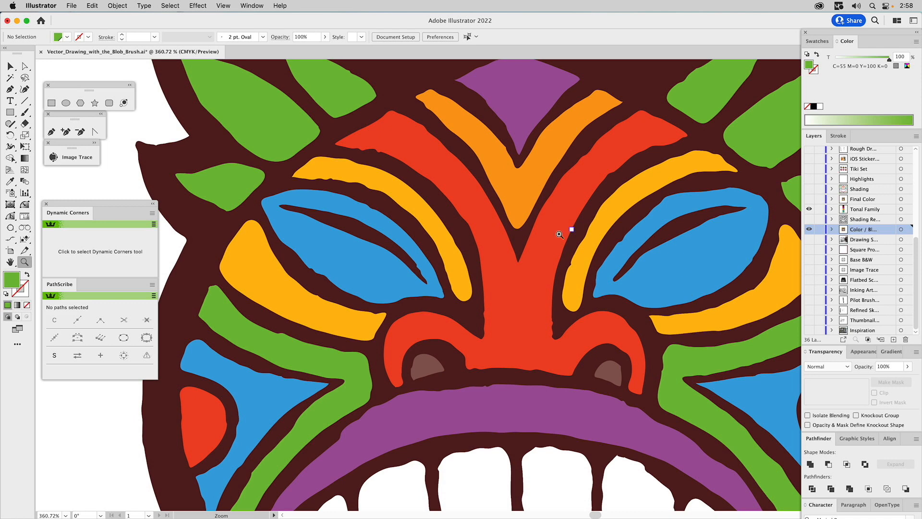
drag(377, 233, 606, 236)
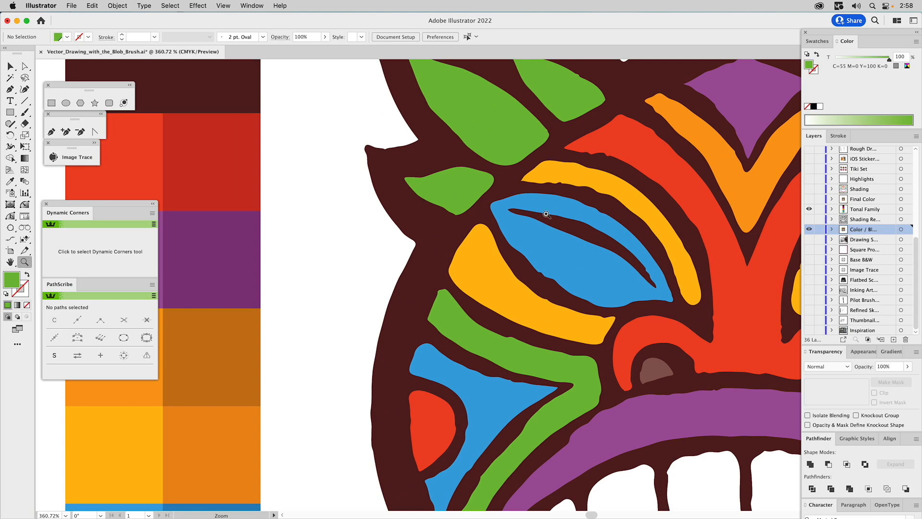
drag(669, 261, 667, 196)
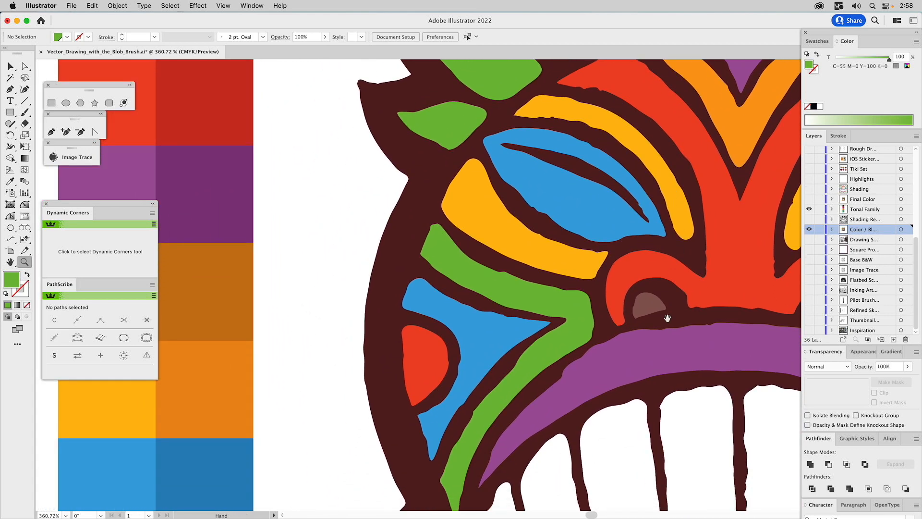
drag(667, 323, 669, 237)
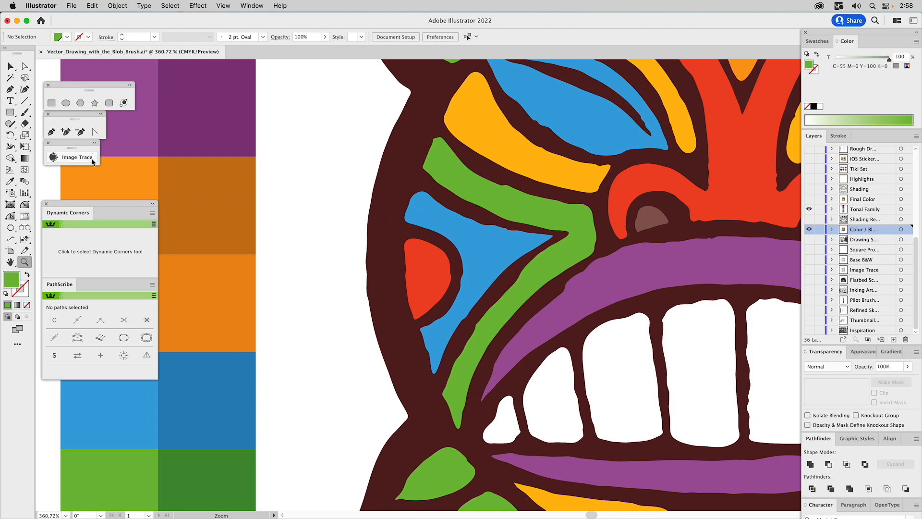
click(11, 124)
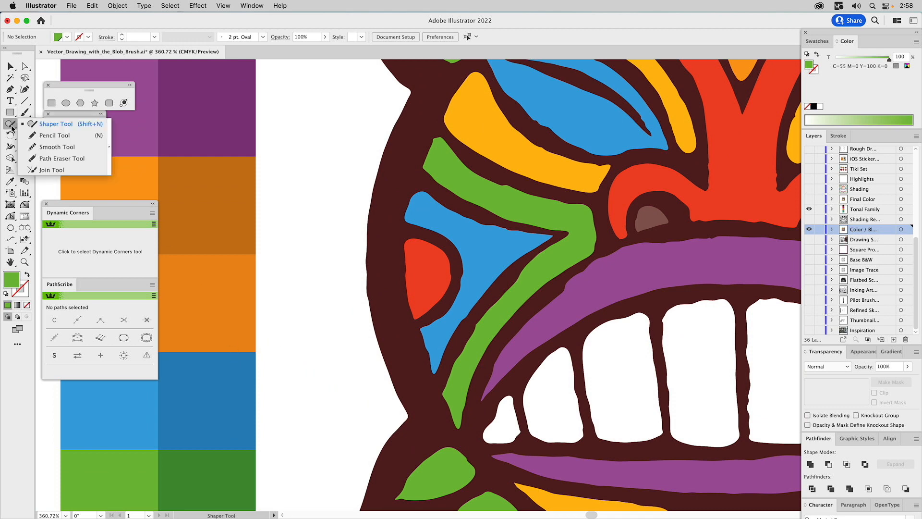
click(25, 124)
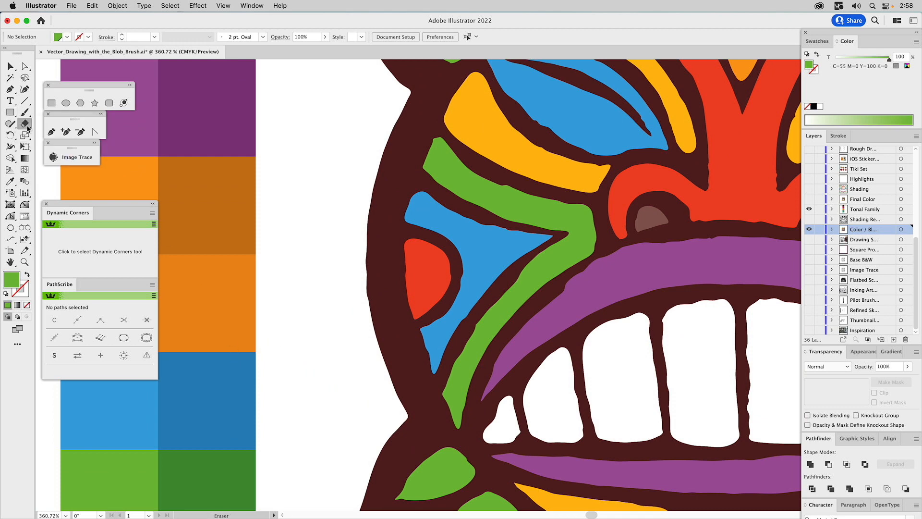
click(25, 112)
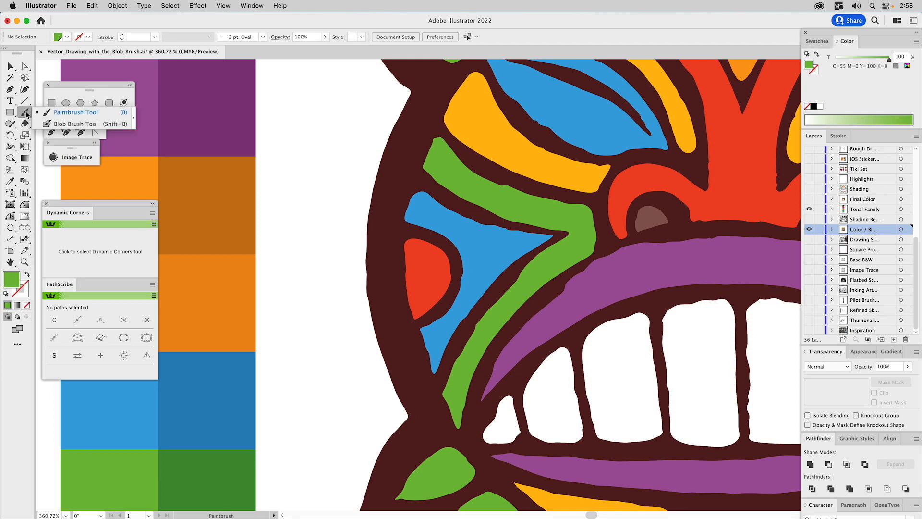
click(55, 124)
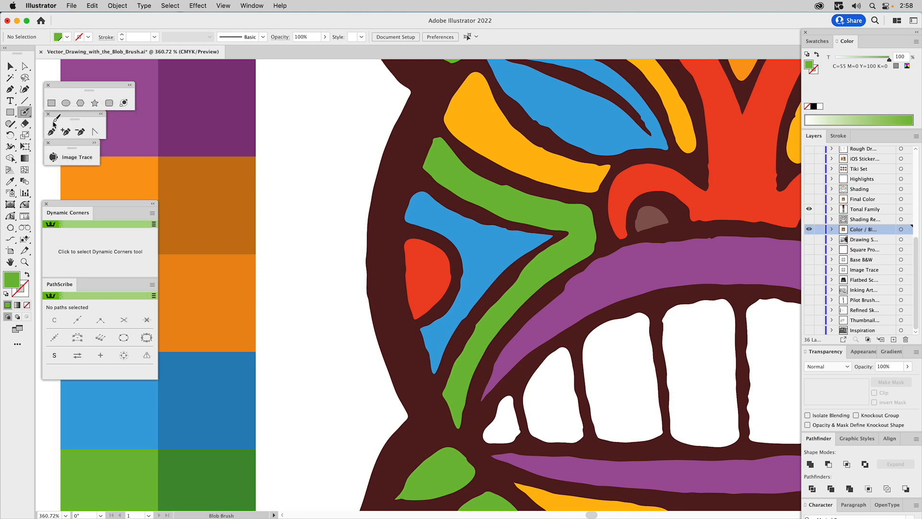
double_click(27, 114)
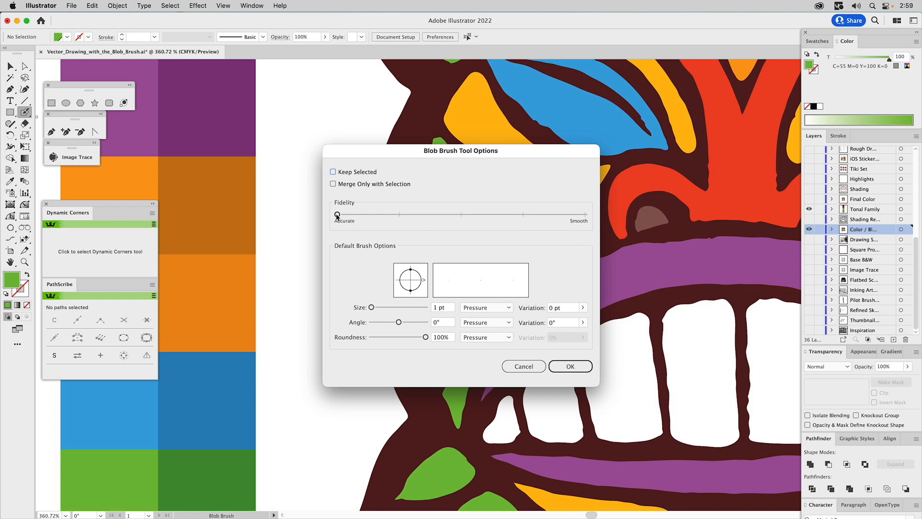
drag(337, 215, 390, 219)
drag(374, 308, 375, 310)
click(569, 367)
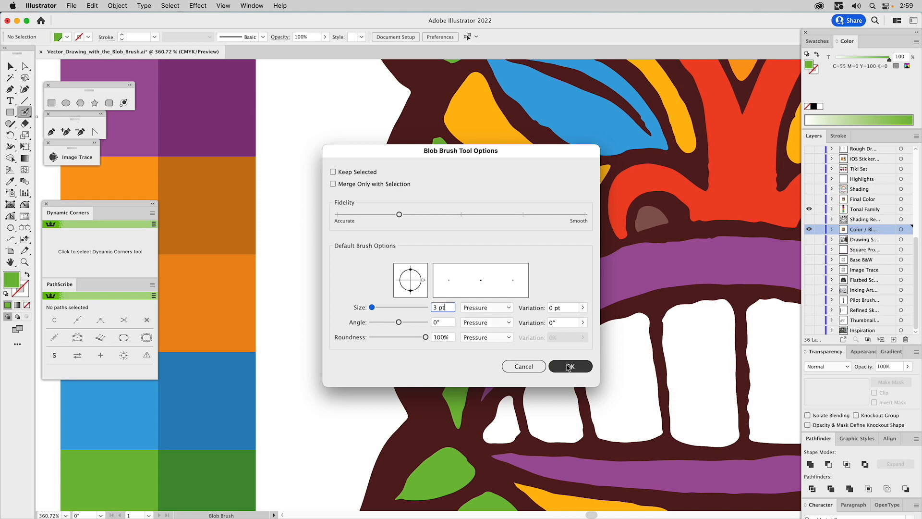
Outline a closed shadow shape along the left eye's lower edge with the Blob Brush in the palette's darker blue (C=70 M=20 Y=0 K=15).
key(space)
mouse_move(601, 116)
mouse_down()
mouse_move(570, 221)
mouse_move(576, 243)
mouse_move(603, 240)
mouse_move(609, 127)
mouse_up()
key(super)
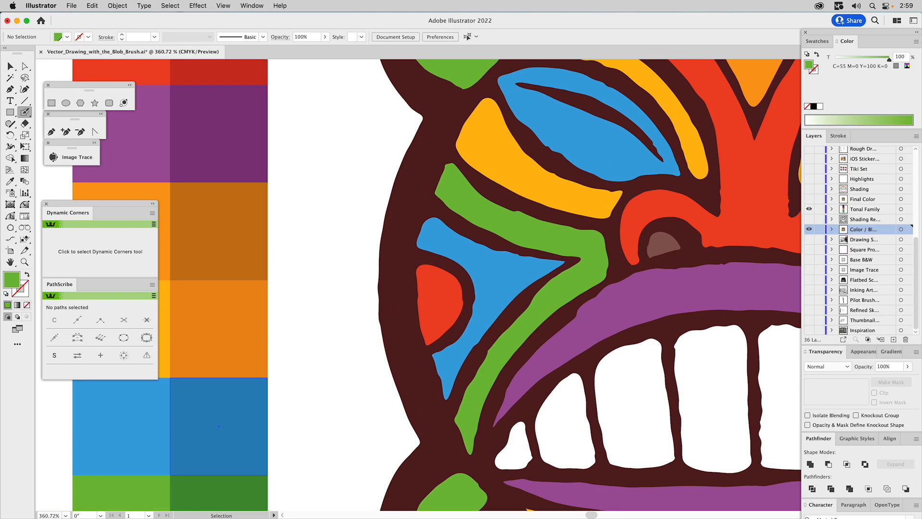
super+click(226, 404)
drag(576, 171, 539, 255)
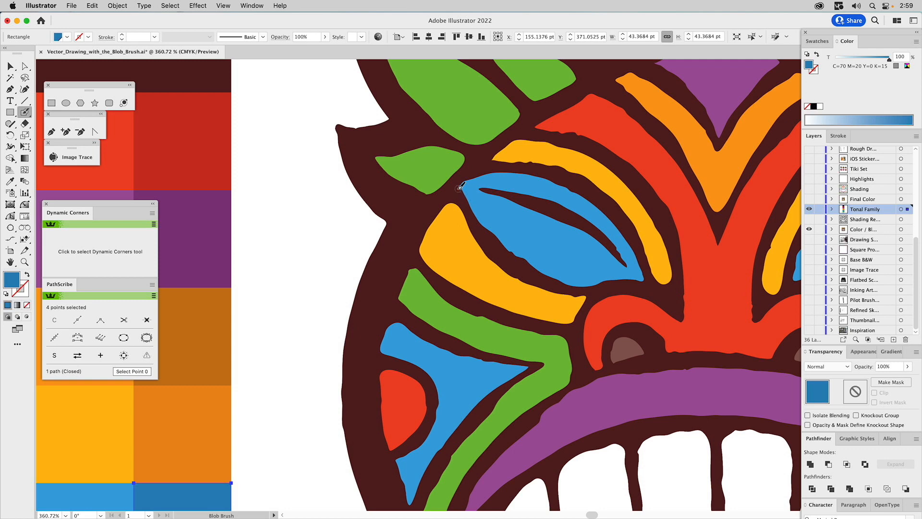
mouse_move(460, 186)
mouse_down()
mouse_move(516, 229)
mouse_move(582, 259)
mouse_move(623, 271)
mouse_move(643, 264)
mouse_move(646, 286)
mouse_move(547, 281)
mouse_move(487, 231)
mouse_move(457, 187)
mouse_up()
Delete the inner contour of the left eye's shadow outline to make it a solid shape.
key(a)
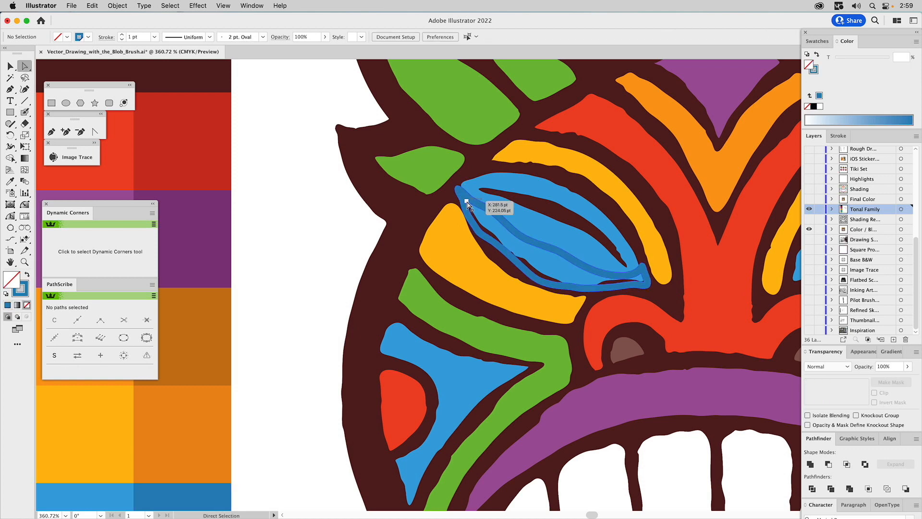
click(469, 204)
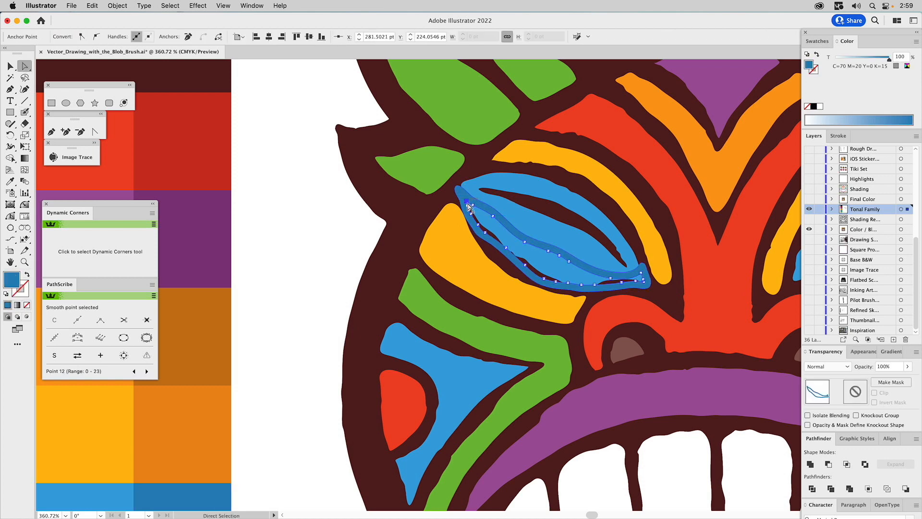
alt+click(468, 205)
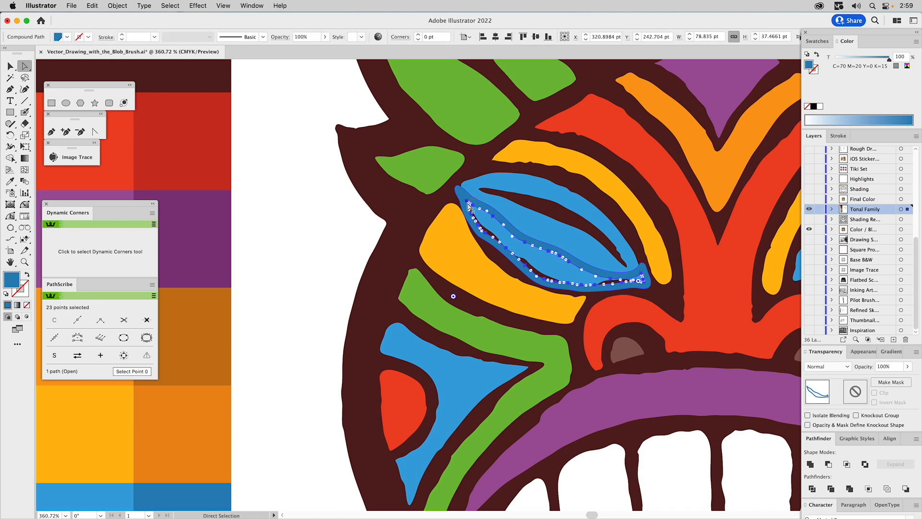
key(super+shift+a)
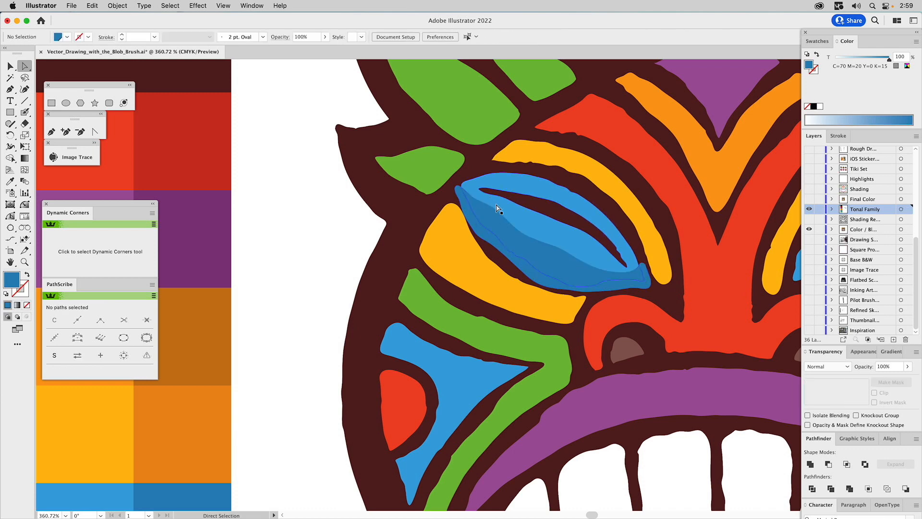
Trim the dark blue shadow to the left eye's shape with the Intersect shape mode.
key(v)
click(526, 214)
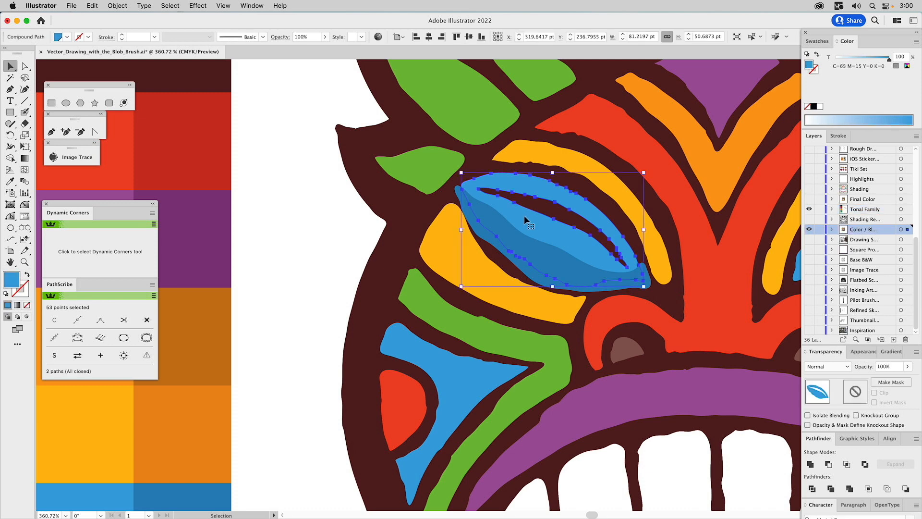
shift+click(458, 196)
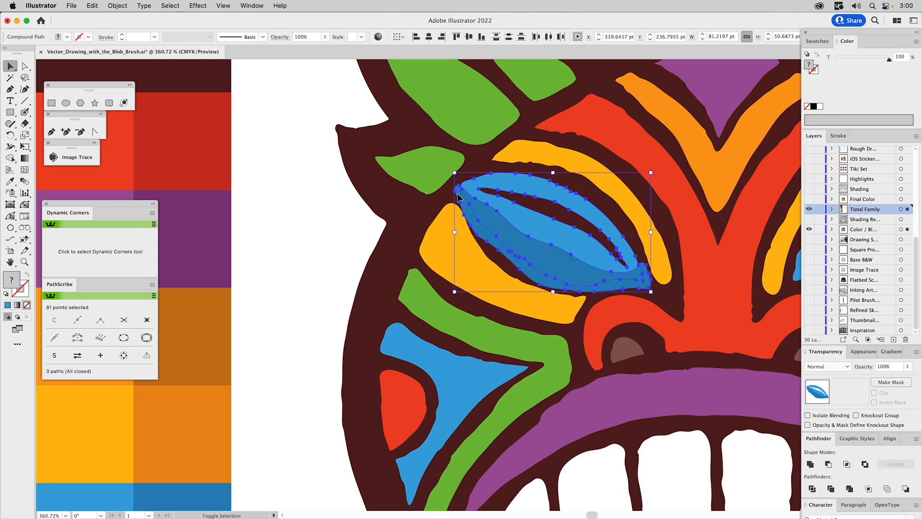
click(847, 466)
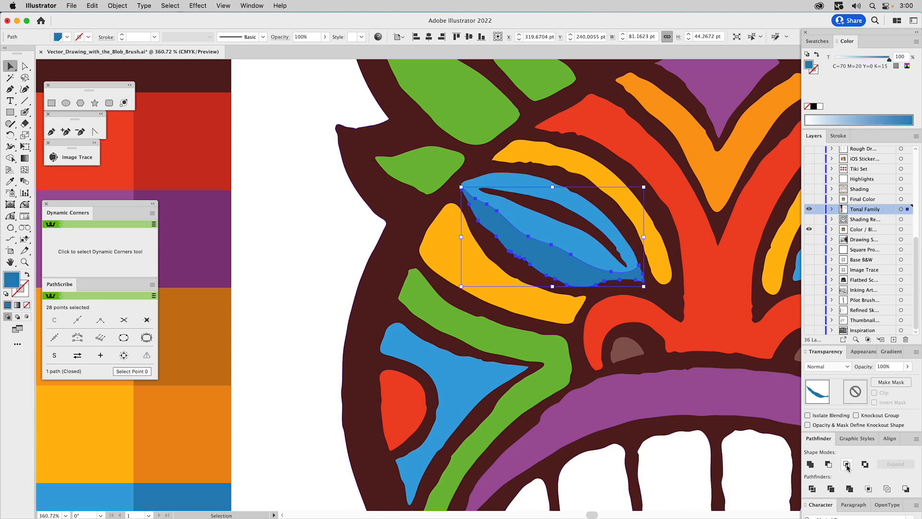
click(324, 237)
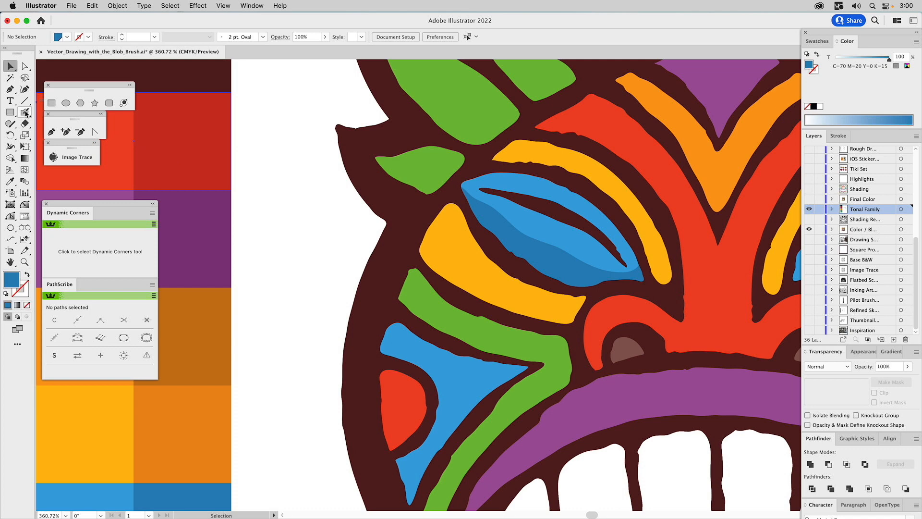
Outline a closed shadow shape across the bottom of the nose with the Blob Brush in the palette's darker red (C=0 M=90 Y=95 K=15).
drag(572, 243, 578, 264)
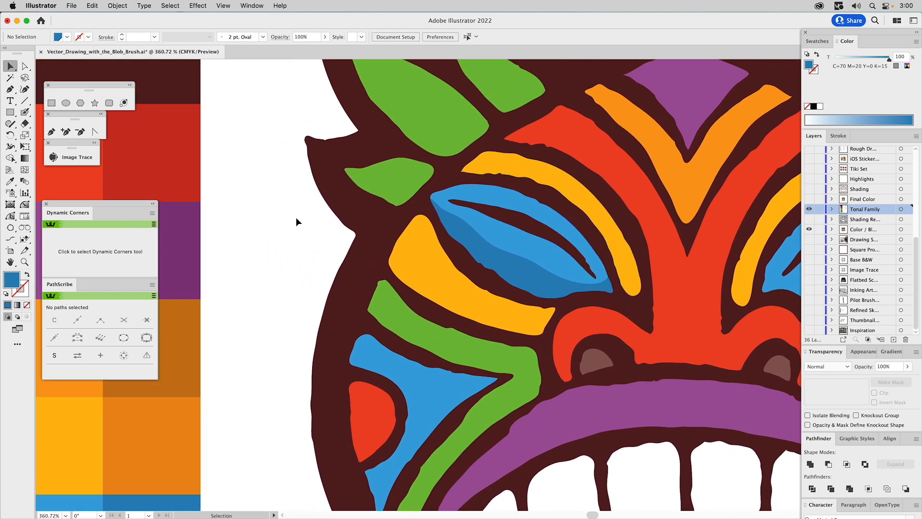
click(168, 155)
scroll(457, 233, down, 3)
scroll(457, 232, right, 6)
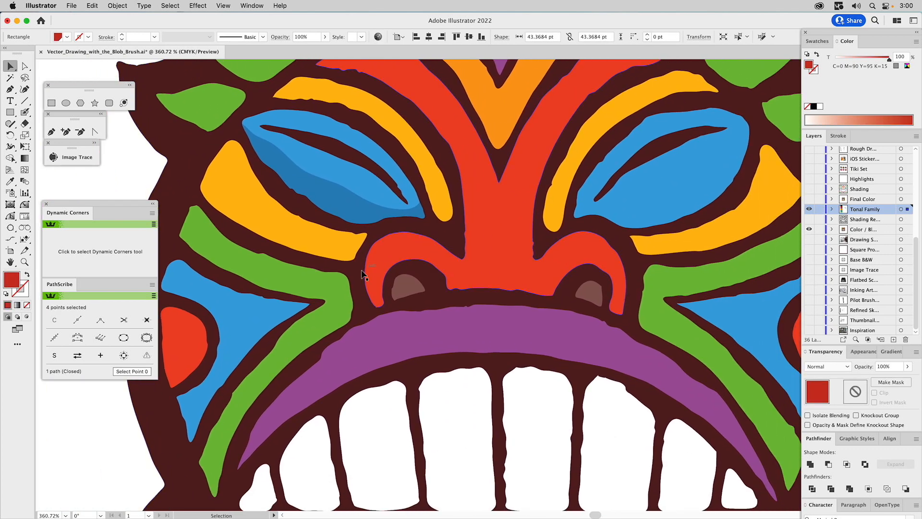
key(shift+b)
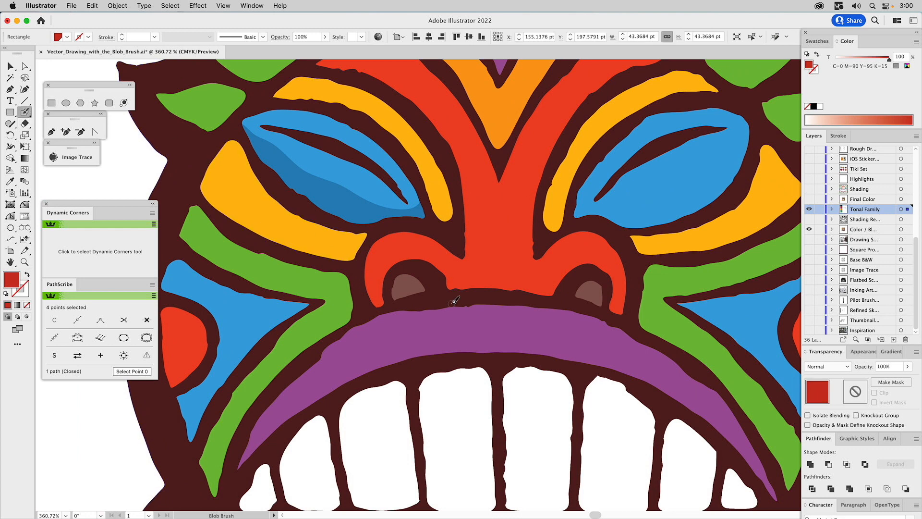
mouse_move(361, 274)
mouse_down()
mouse_move(369, 282)
mouse_move(423, 264)
mouse_move(499, 278)
mouse_move(595, 272)
mouse_move(613, 292)
mouse_move(622, 288)
mouse_move(626, 329)
mouse_move(372, 310)
mouse_move(364, 281)
mouse_up()
Delete the inner contour of the nose's shadow outline to make it a solid shape.
key(a)
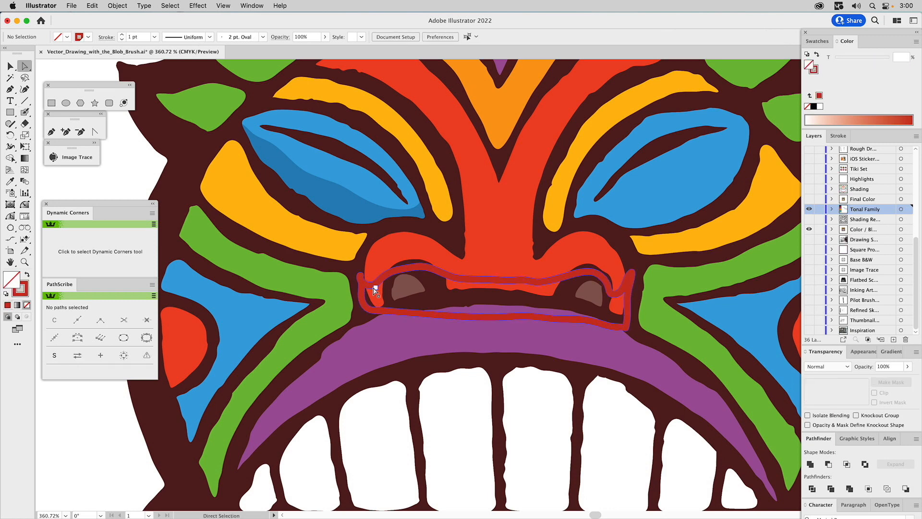
click(375, 290)
key(Delete)
key(Delete)
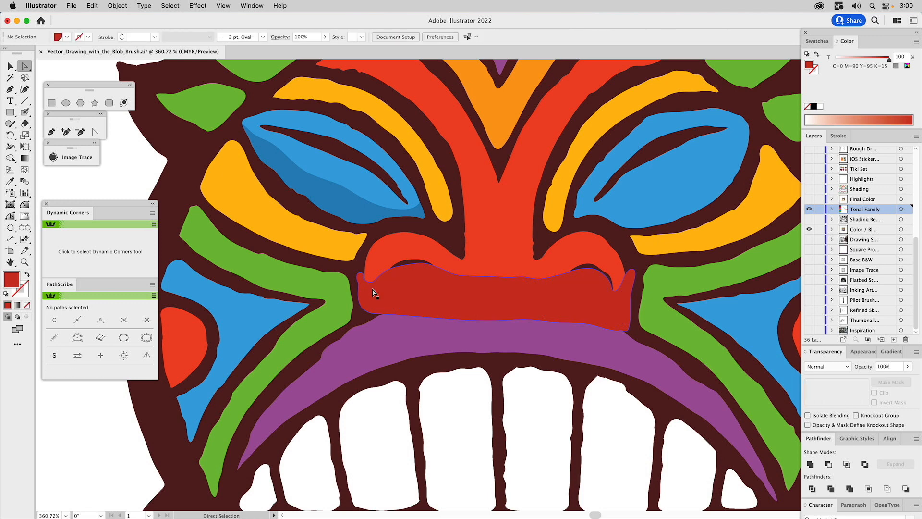
Outline closed shadow shapes along the lower edges of both red brow bands with the Blob Brush in the darker red.
scroll(421, 250, up, 5)
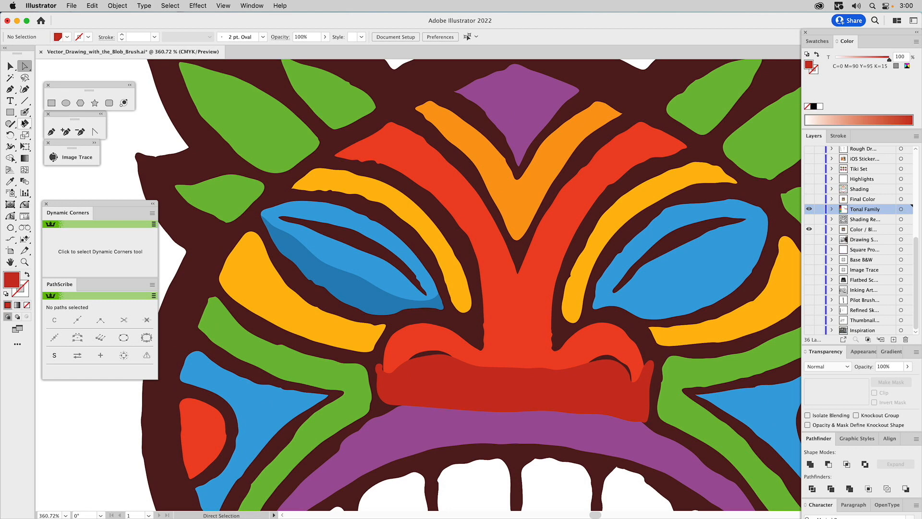
click(26, 111)
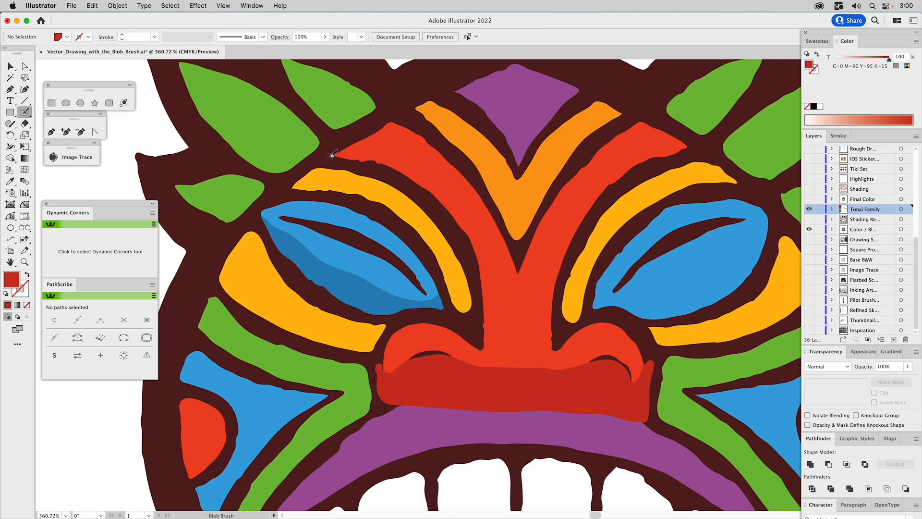
mouse_move(331, 155)
mouse_down()
mouse_move(363, 140)
mouse_move(403, 155)
mouse_move(453, 198)
mouse_move(478, 255)
mouse_move(479, 321)
mouse_move(413, 230)
mouse_move(333, 153)
mouse_up()
key(shift+x)
mouse_move(676, 134)
mouse_down()
mouse_move(581, 205)
mouse_move(558, 268)
mouse_move(558, 311)
mouse_move(571, 271)
mouse_move(603, 229)
mouse_move(659, 176)
mouse_move(696, 160)
mouse_move(679, 134)
mouse_up()
key(a)
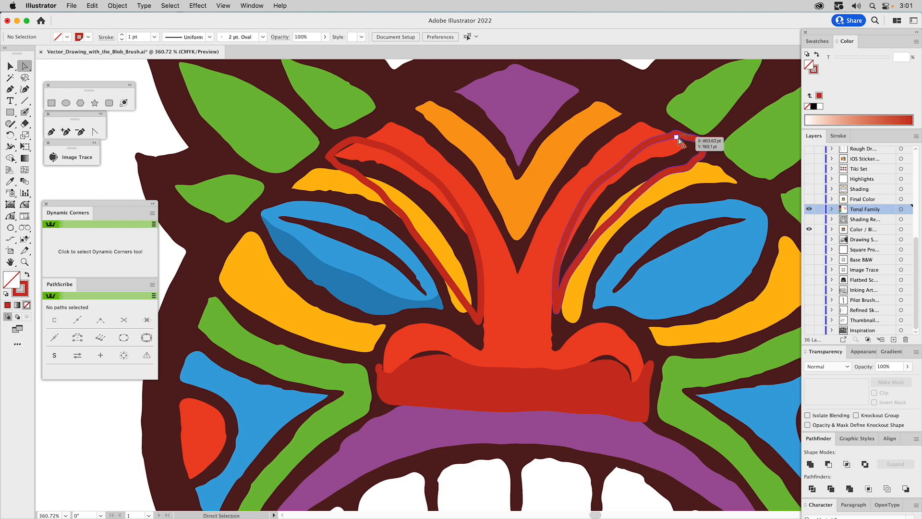
Delete the inner contours of both brow shadow outlines to make them solid shapes.
click(677, 137)
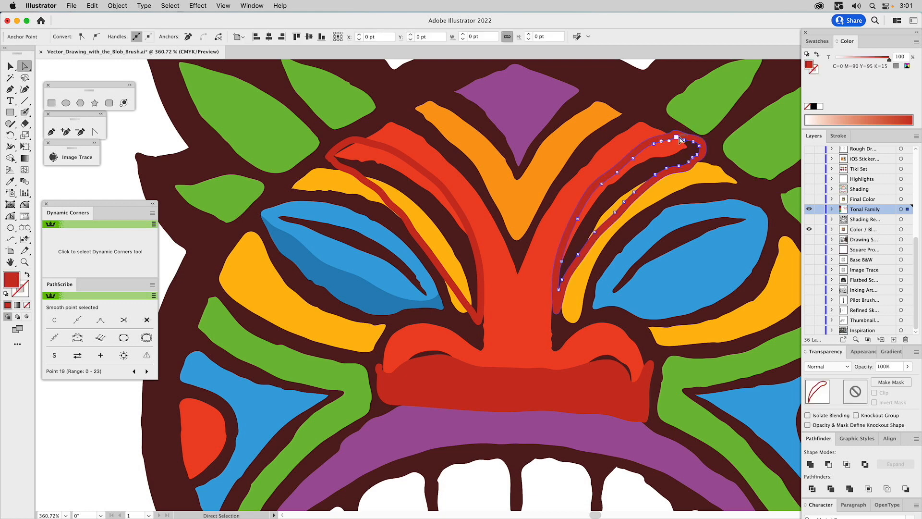
shift+click(356, 143)
click(349, 144)
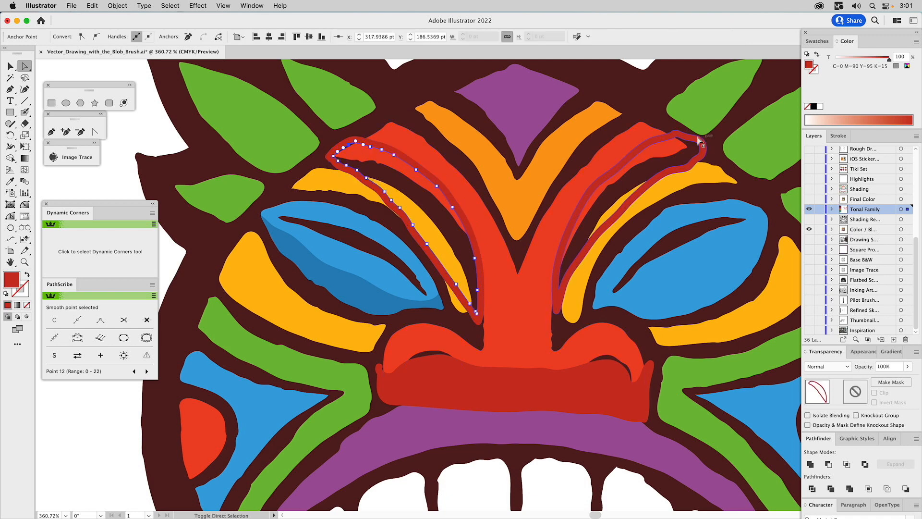
shift+click(678, 138)
key(Delete)
key(Delete)
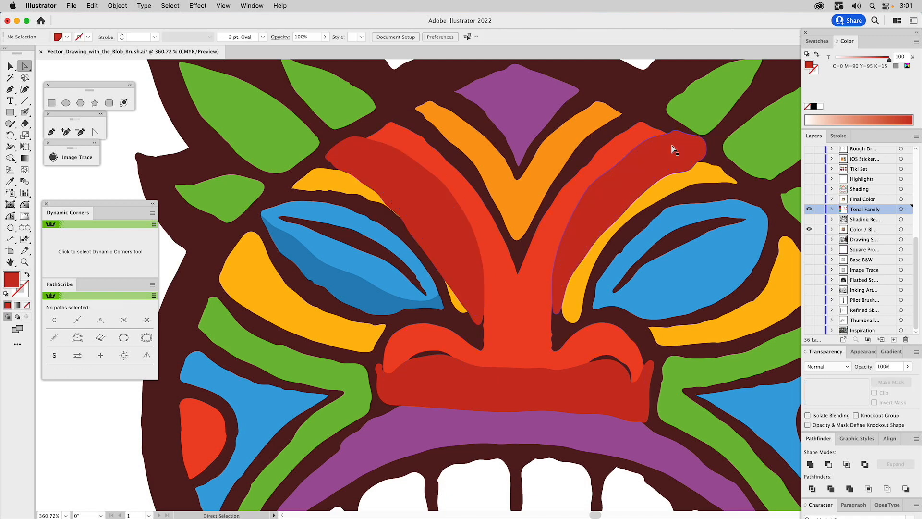
Combine the two brow shadows and the nose shadow into one compound path.
key(v)
click(652, 166)
shift+click(442, 200)
shift+click(453, 373)
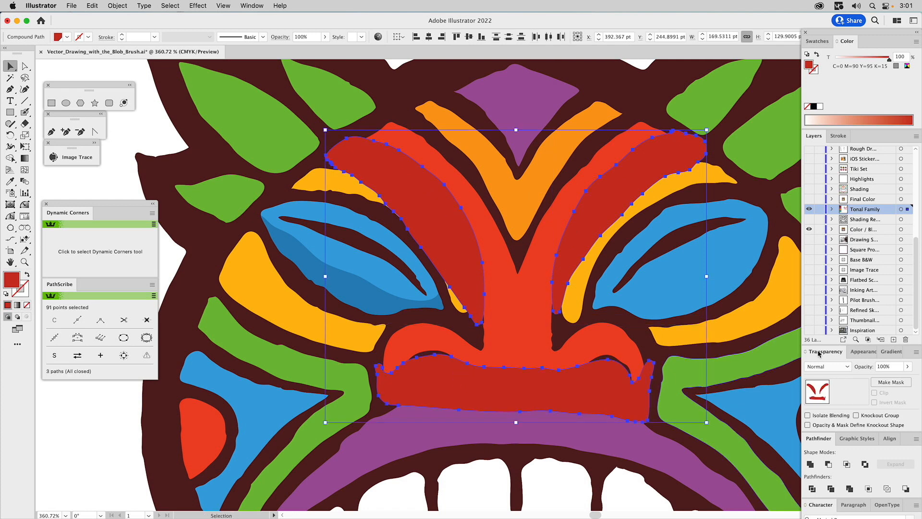
click(810, 464)
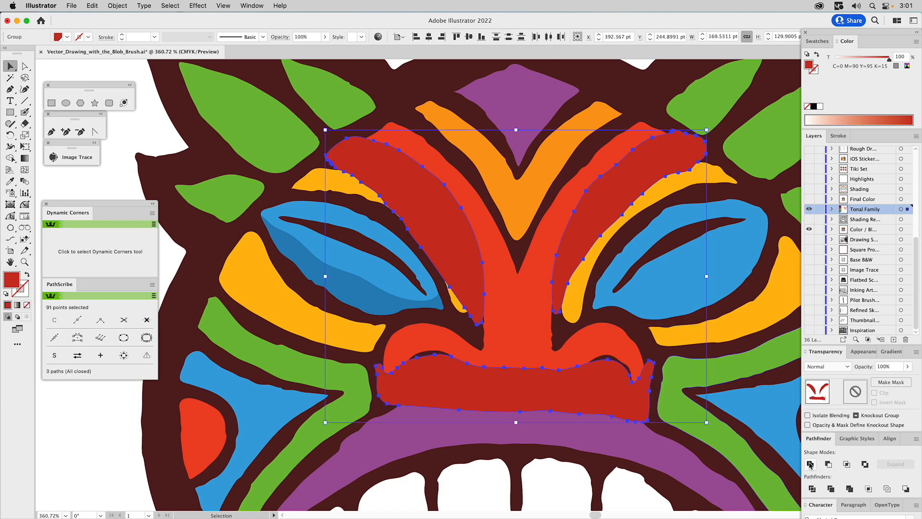
click(860, 352)
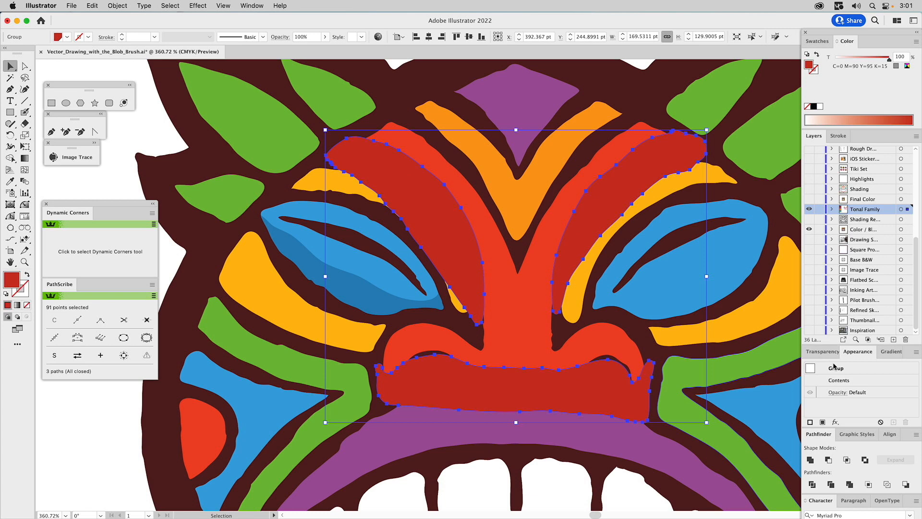
key(super+8)
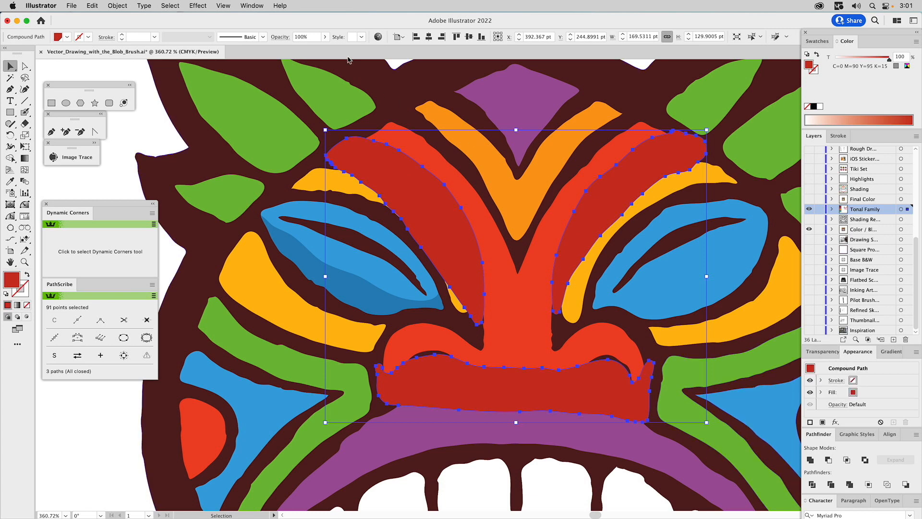
click(117, 6)
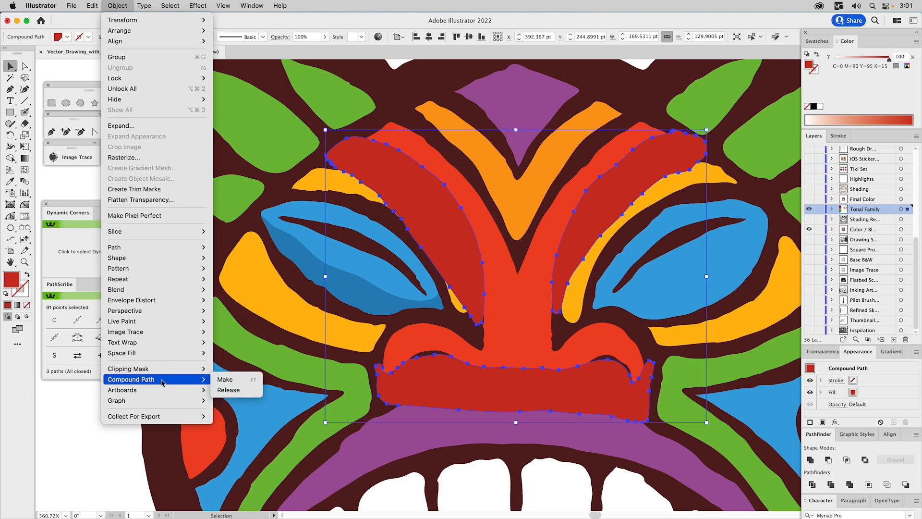
click(95, 447)
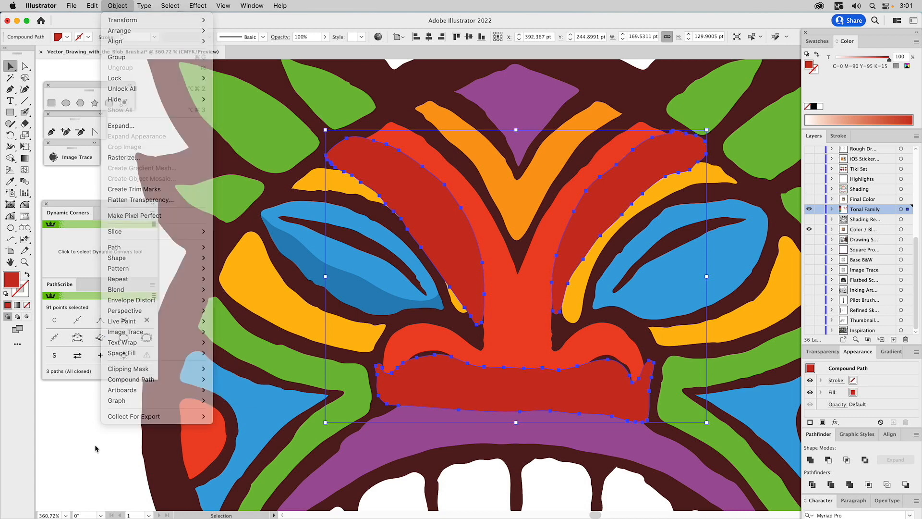
Trim the dark red compound shadow to the red brow-and-nose shape with the Intersect shape mode.
click(515, 290)
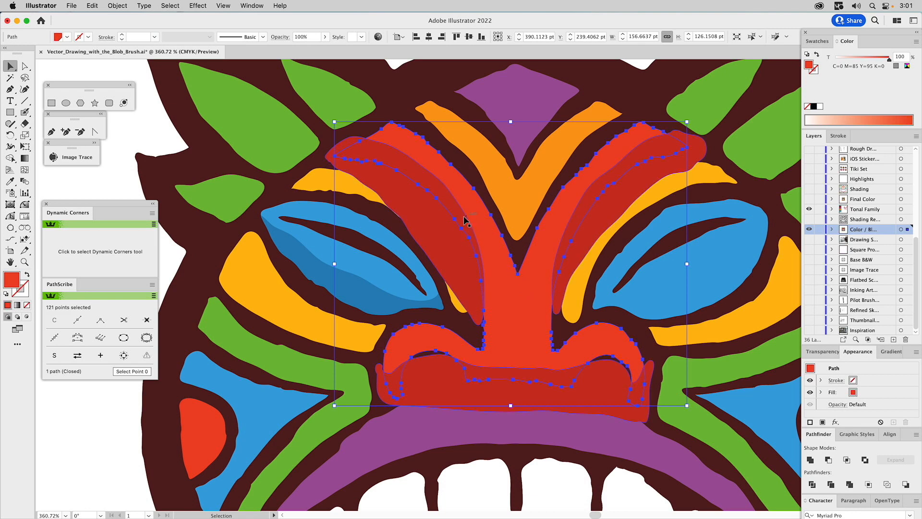
shift+click(451, 235)
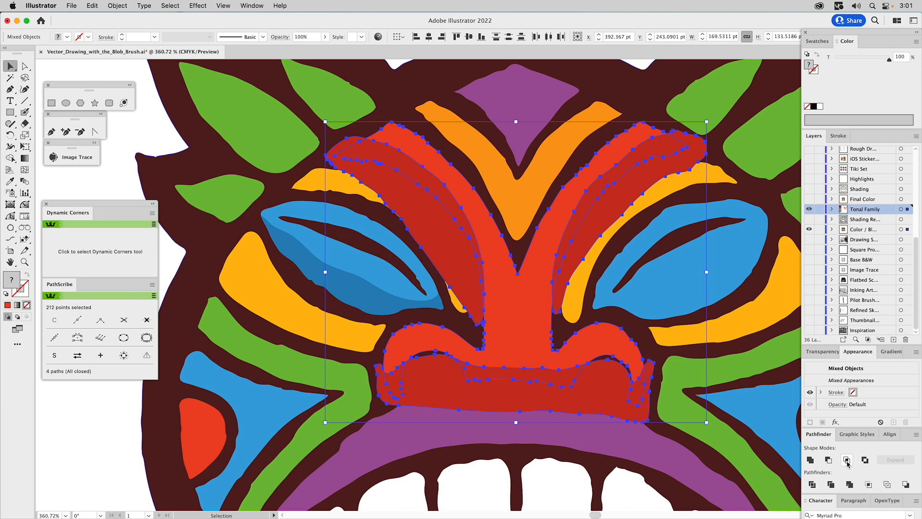
click(847, 460)
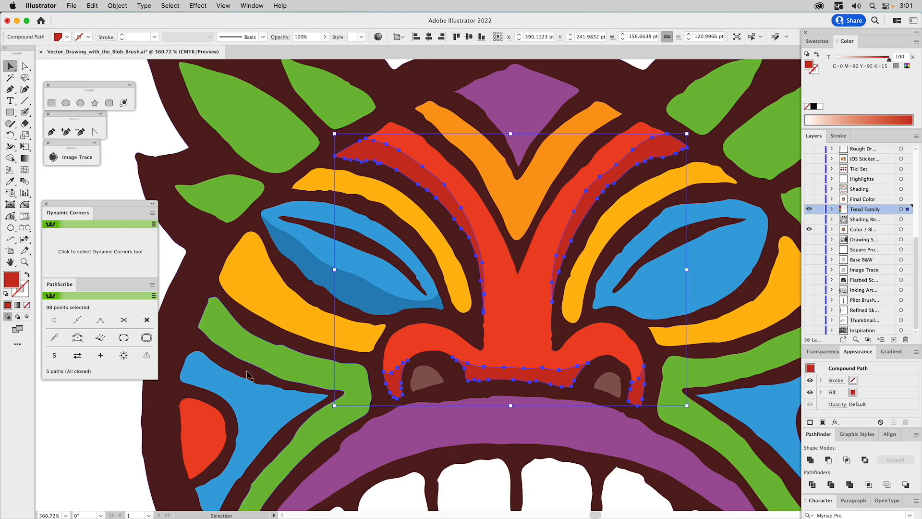
click(91, 406)
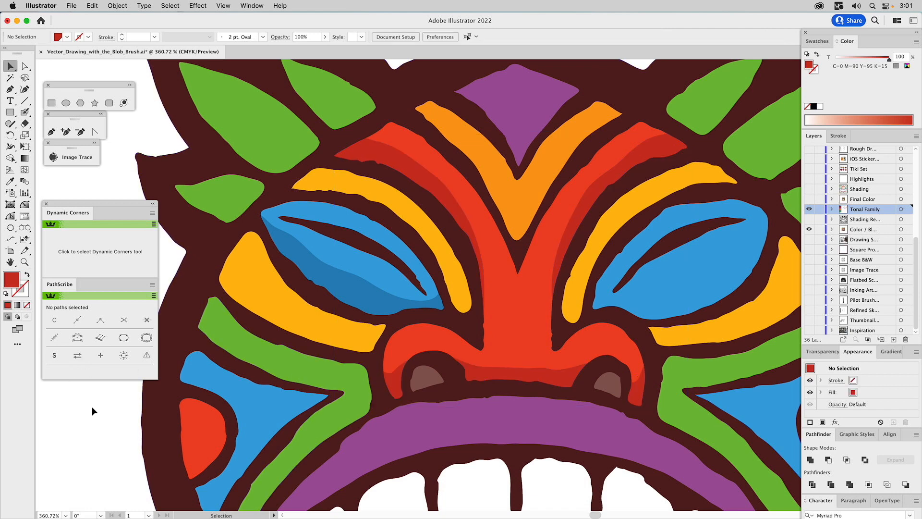
Paint a white highlight along the upper edge of the left blue eye with the Blob Brush.
drag(354, 263, 364, 304)
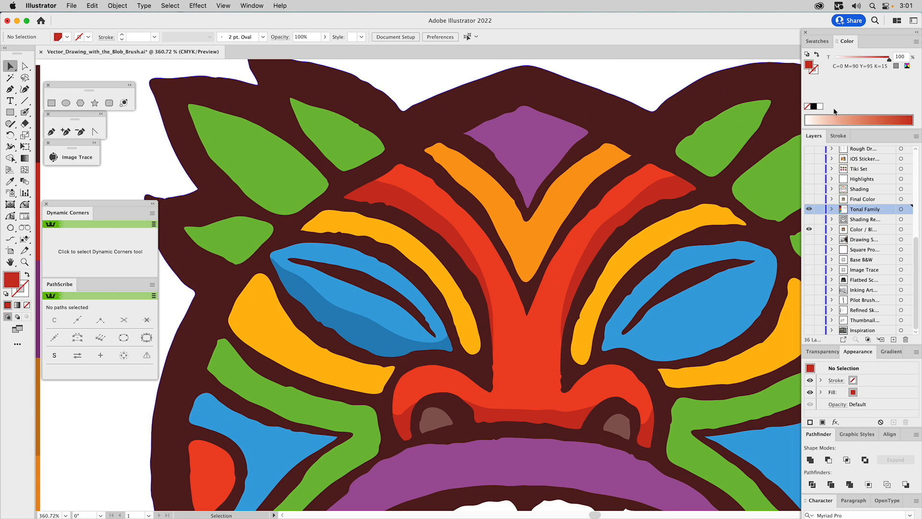
click(817, 40)
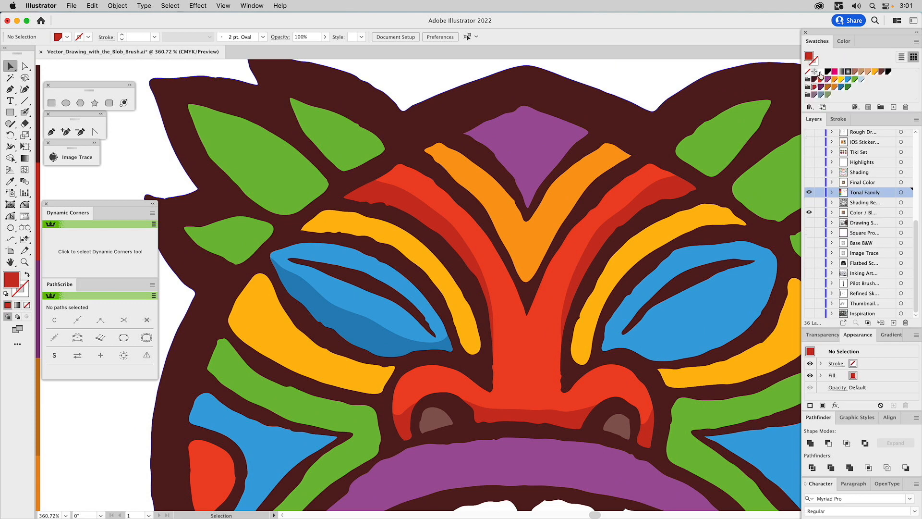
click(820, 72)
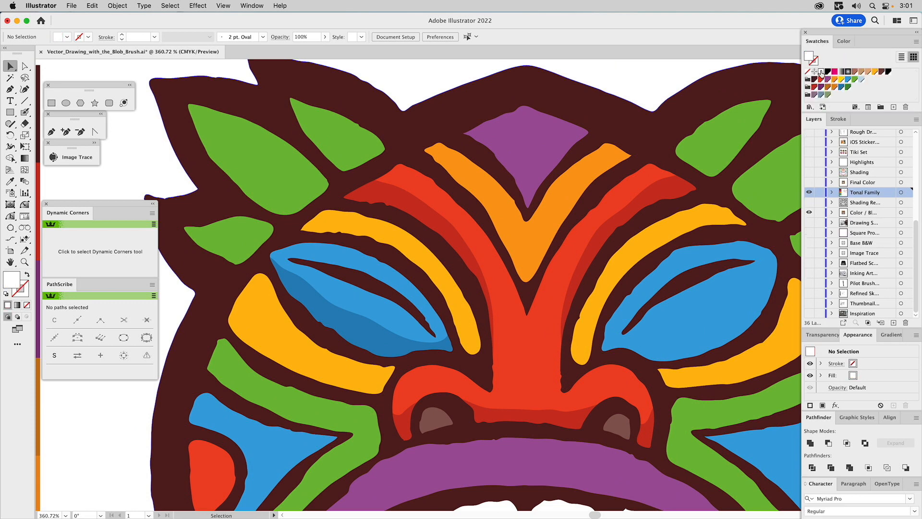
click(25, 113)
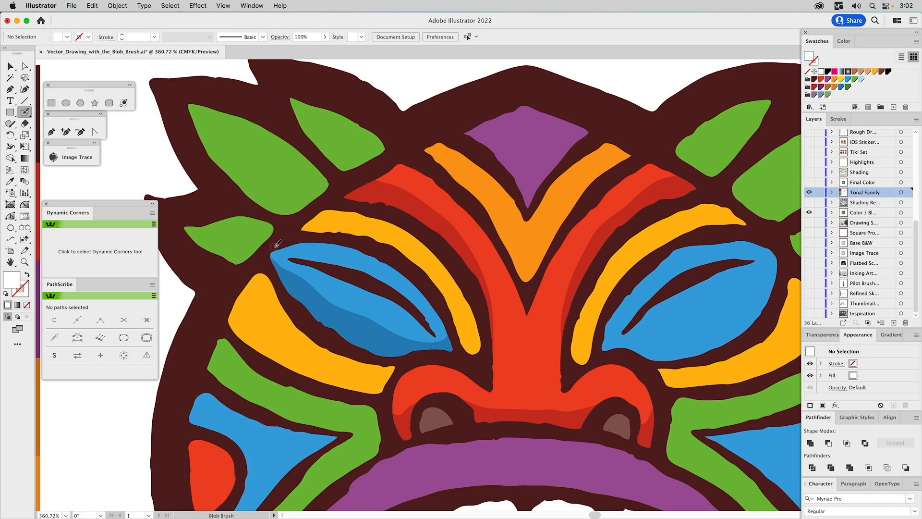
mouse_move(277, 246)
mouse_down()
mouse_move(380, 267)
mouse_move(450, 327)
mouse_move(428, 292)
mouse_move(387, 261)
mouse_move(342, 244)
mouse_move(285, 241)
mouse_move(378, 262)
mouse_move(440, 303)
mouse_up()
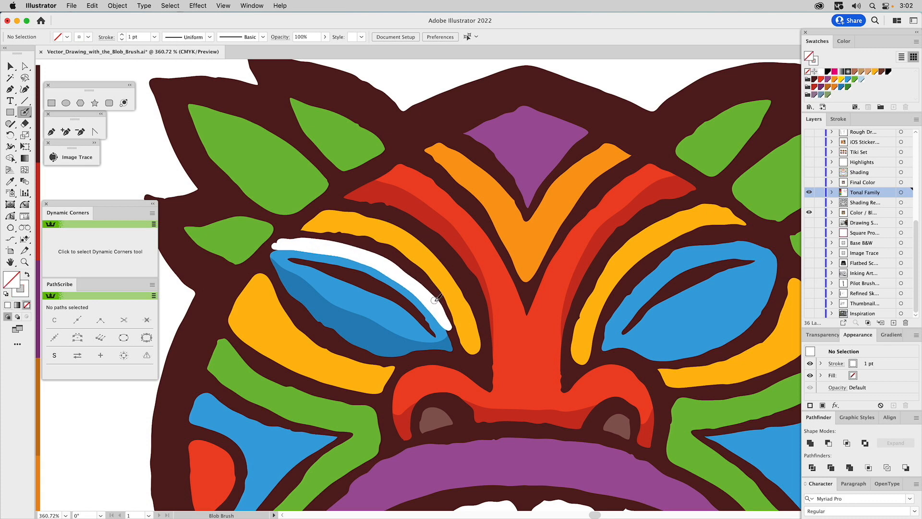
Draw a closed white highlight over the upper edge of the left red brow with the Blob Brush and make it solid.
mouse_move(382, 166)
mouse_down()
mouse_move(439, 189)
mouse_move(526, 298)
mouse_move(498, 228)
mouse_move(434, 158)
mouse_move(417, 147)
mouse_move(383, 165)
mouse_up()
key(a)
click(390, 164)
key(shift+x)
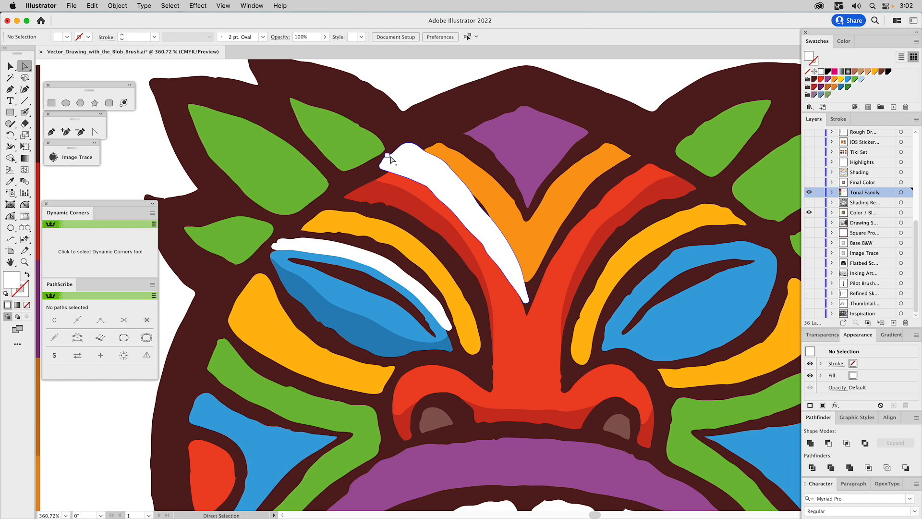
Trim the white brow highlight to the red brow-and-nose shape with the Intersect shape mode.
key(v)
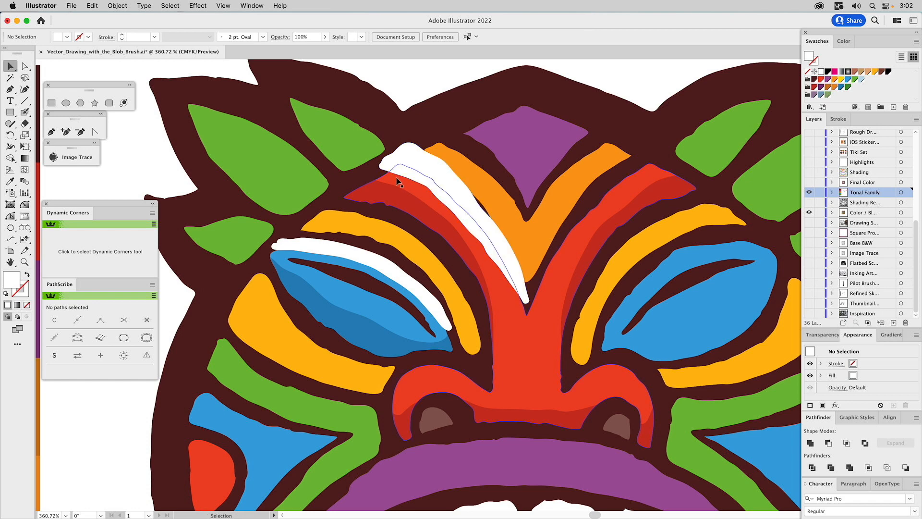
click(397, 181)
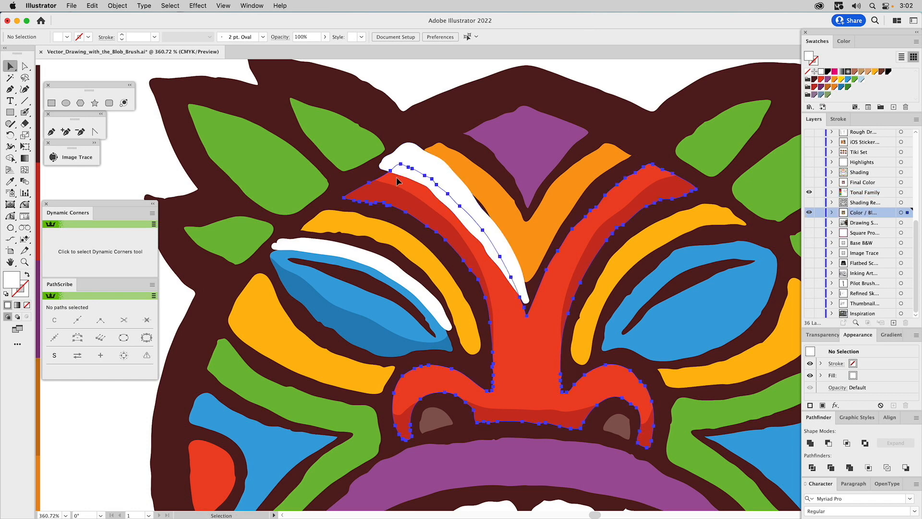
shift+click(412, 158)
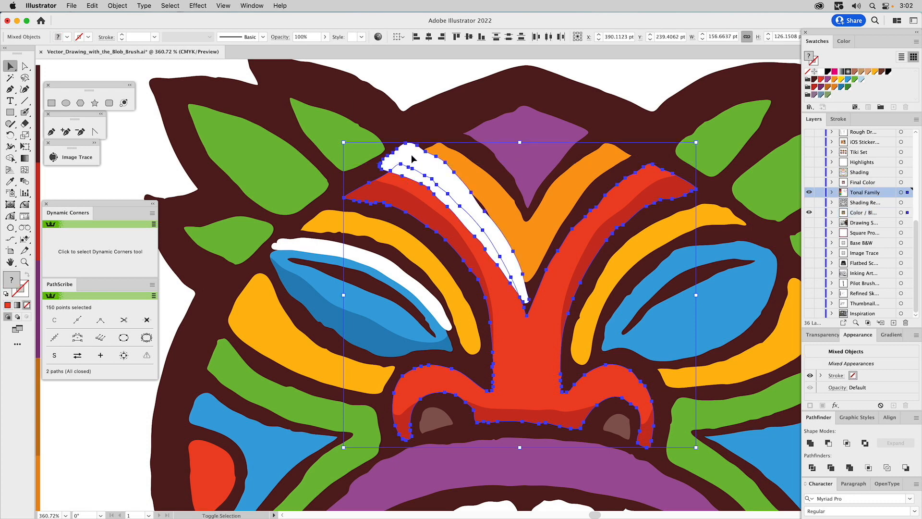
click(847, 443)
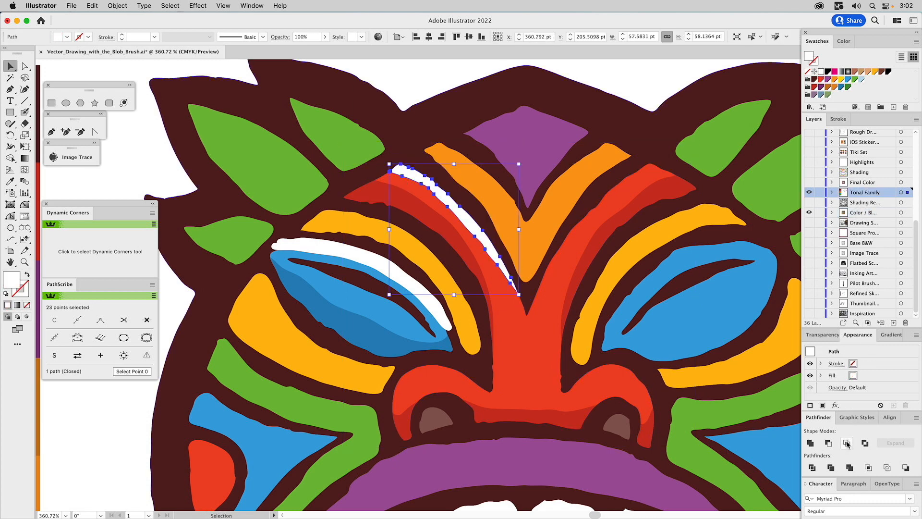
Trim the white eye highlight to the left blue eye shape with the Intersect shape mode.
click(311, 275)
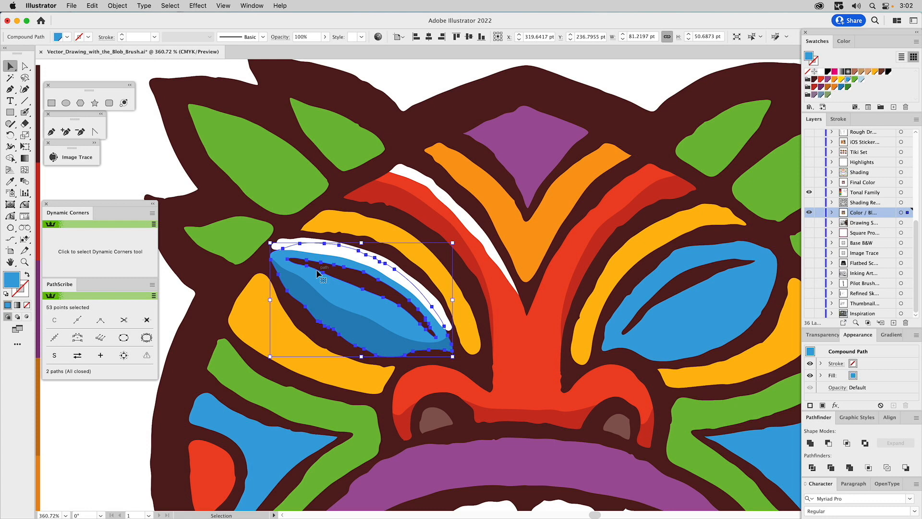
drag(281, 258, 364, 252)
key(super+z)
shift+click(294, 244)
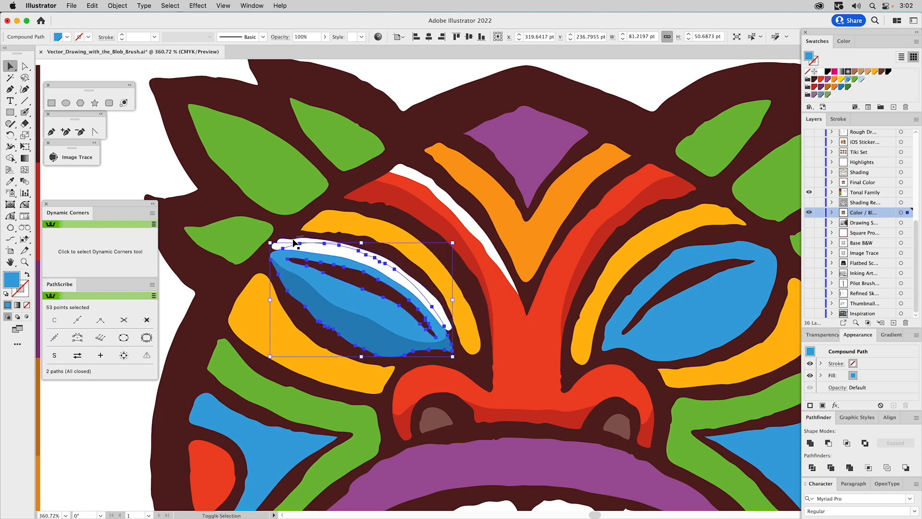
click(847, 443)
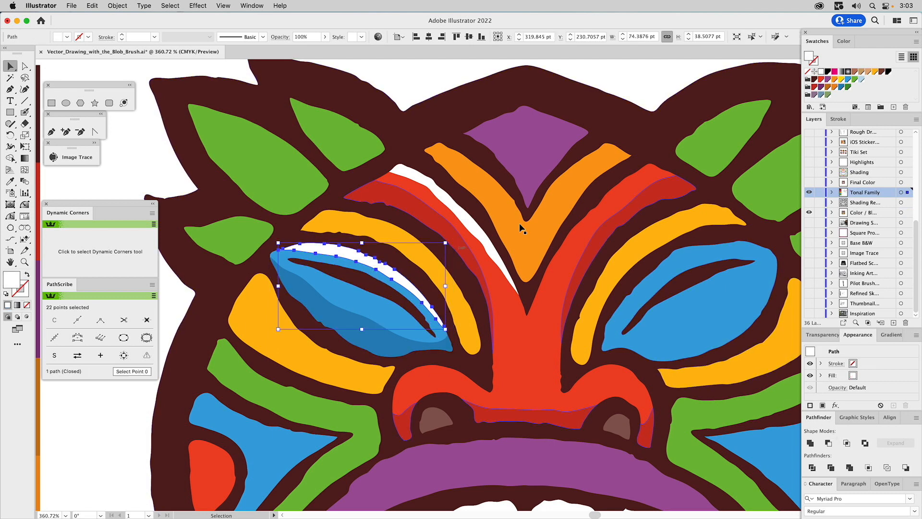
Set the left eye highlight's opacity to 40%.
click(831, 334)
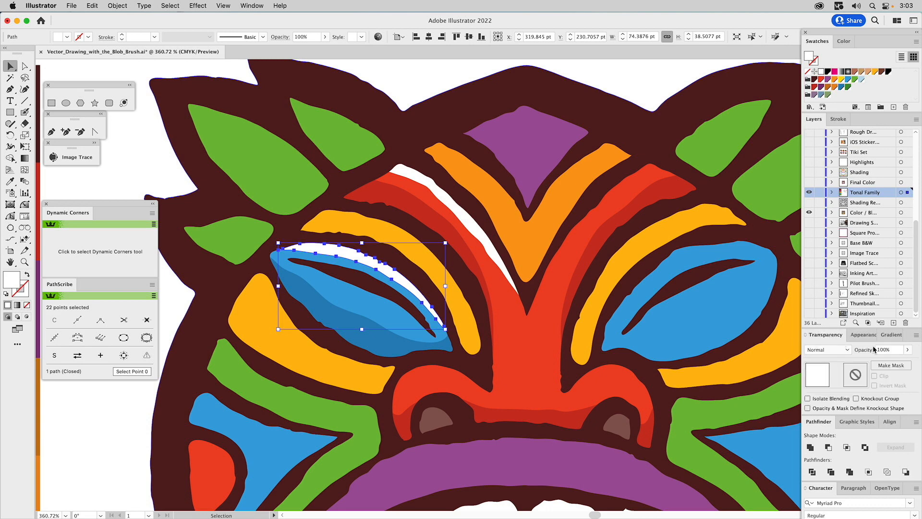
click(877, 350)
key(Return)
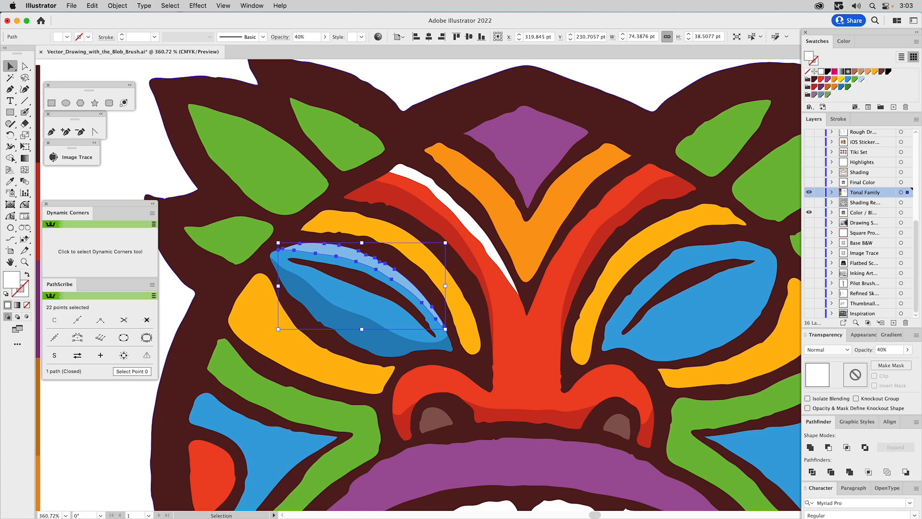
Set the left brow highlight's opacity to 30% and deselect it.
click(429, 182)
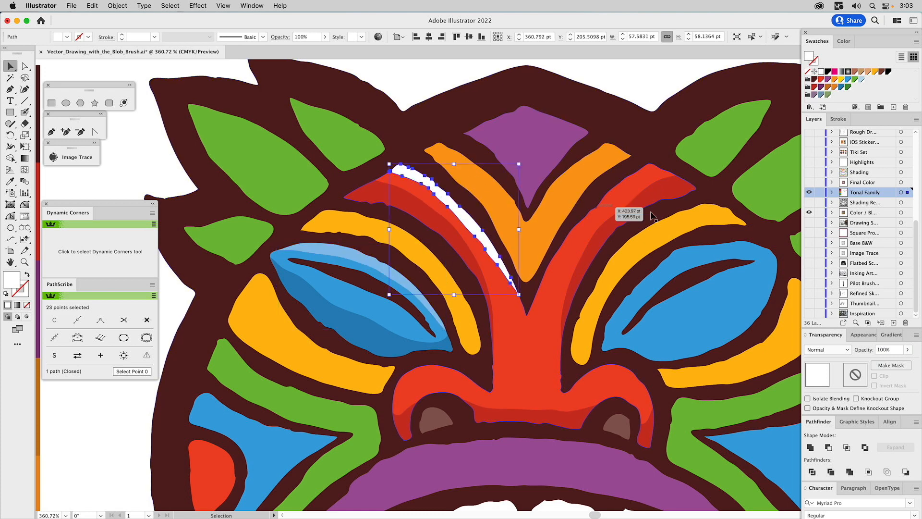
click(884, 351)
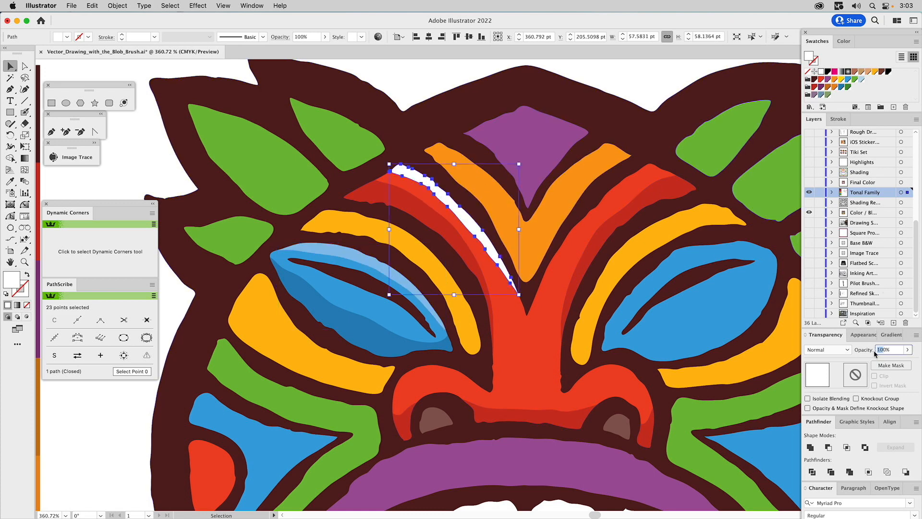
text(30)
key(Return)
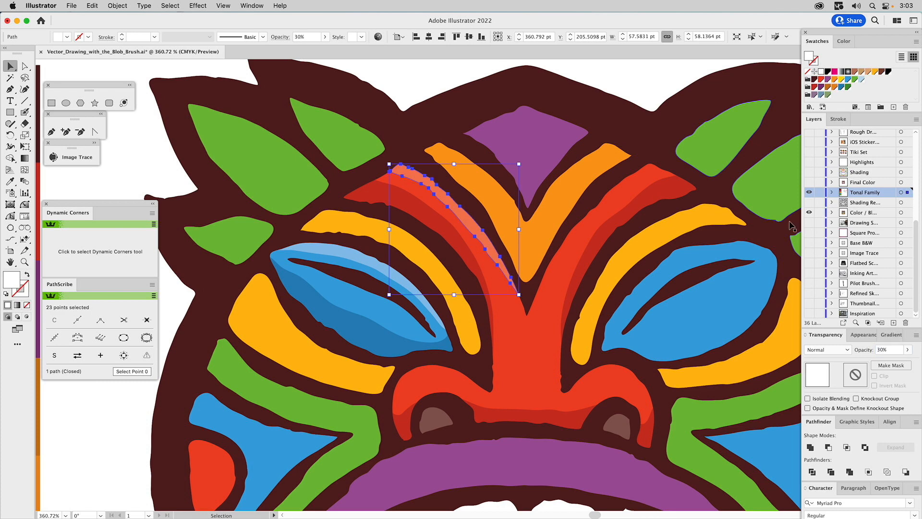
click(449, 73)
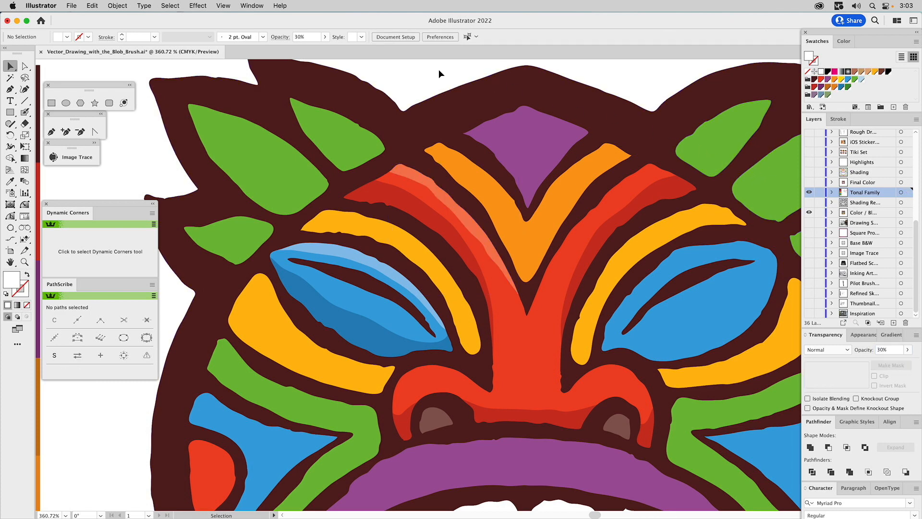
Hide the Tonal Family and base color layers, and show the Final Color and Shading layers.
key(super+0)
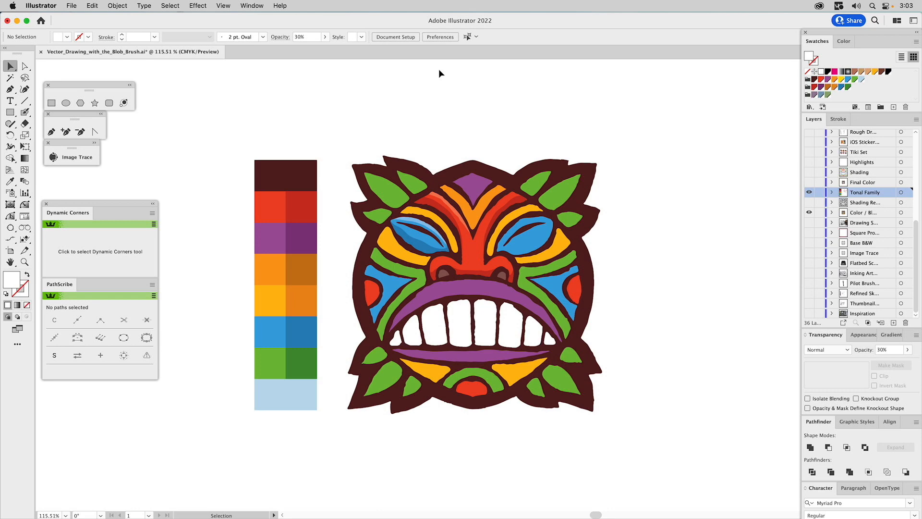
click(809, 192)
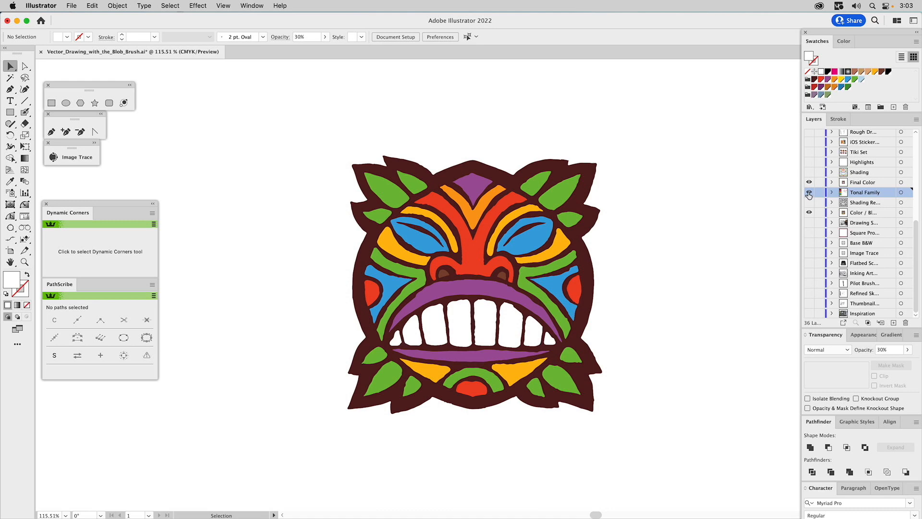
drag(809, 193, 810, 214)
click(810, 173)
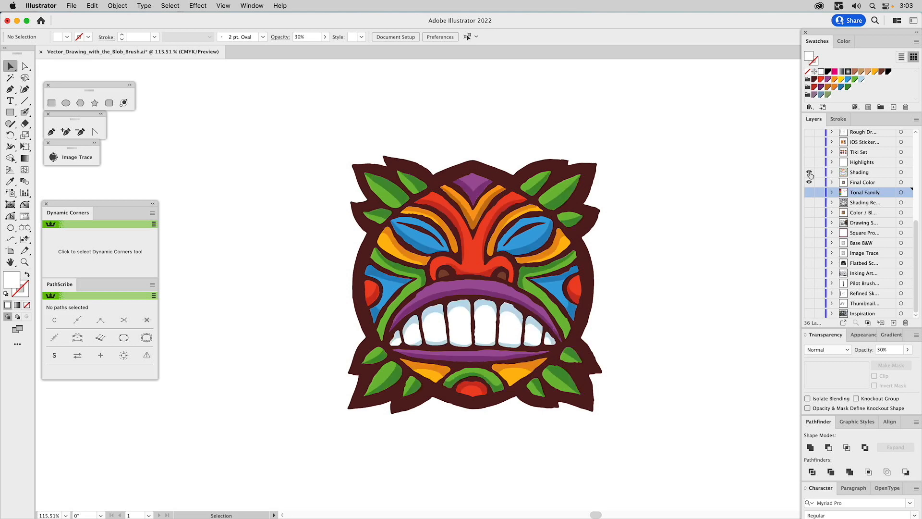
Compare the tiki with and without the Shading layer, and show the Highlights layer above it.
click(810, 172)
click(810, 172)
click(809, 172)
click(810, 172)
click(810, 163)
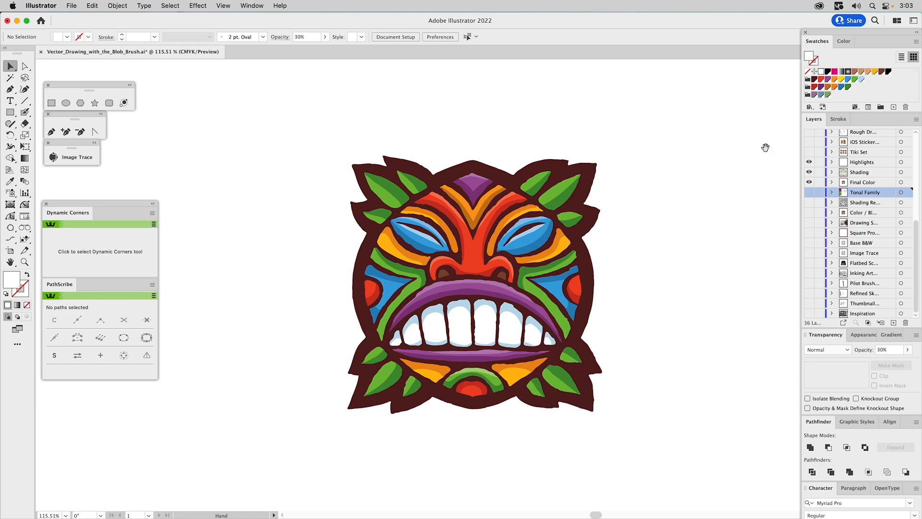
key(super+0)
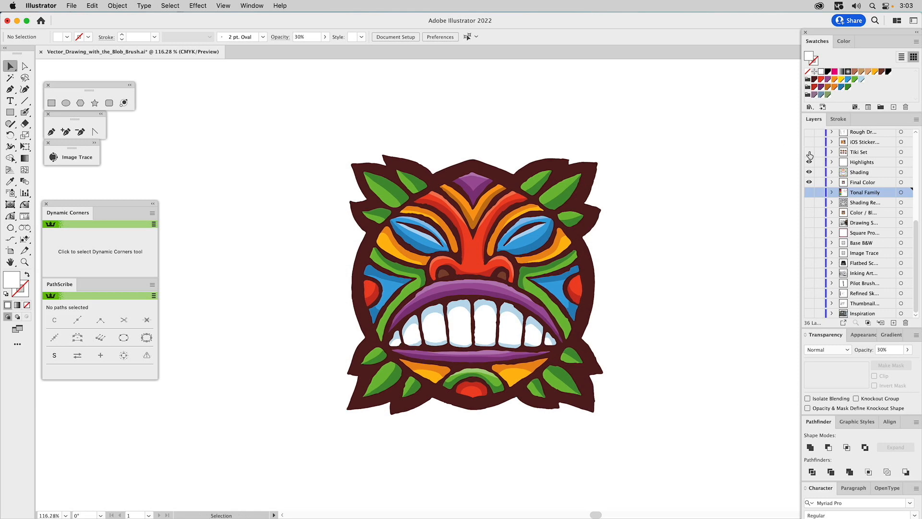
View the Tiki Set layer by itself, followed by the iOS Sticker layer.
click(809, 151)
drag(810, 162, 809, 185)
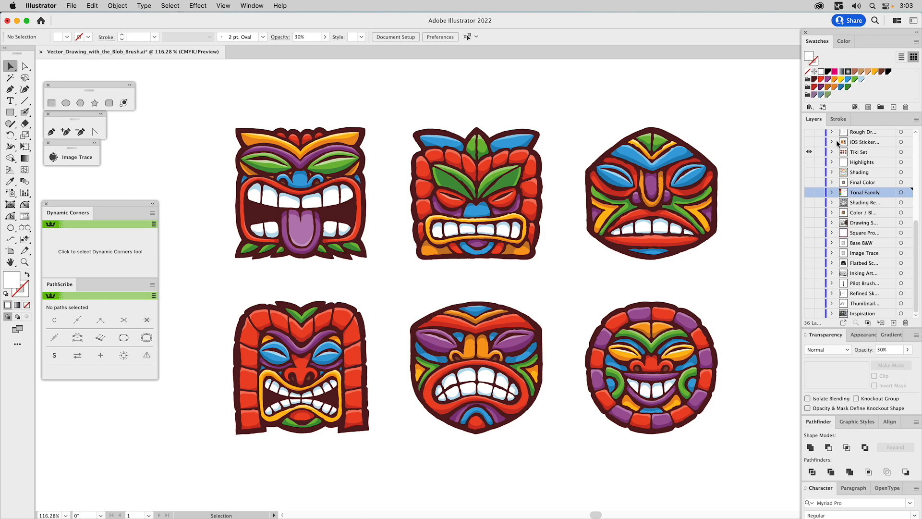
click(809, 142)
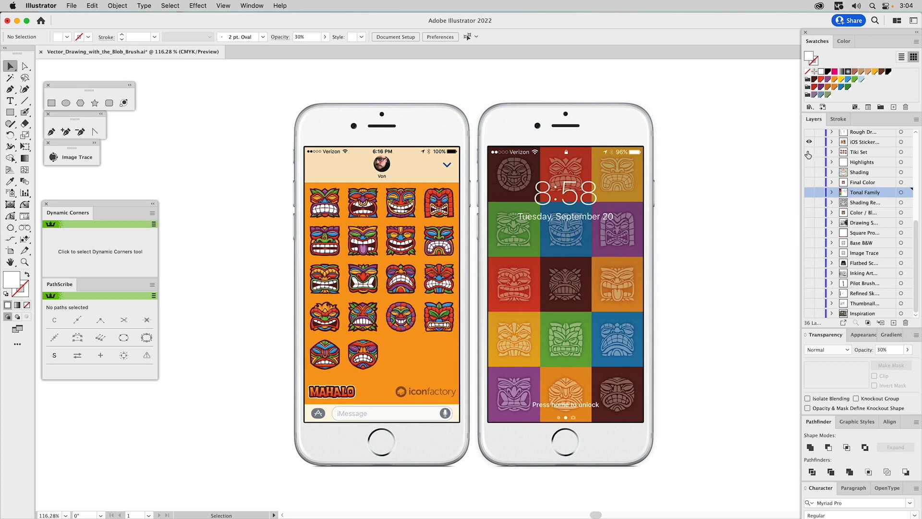
click(850, 143)
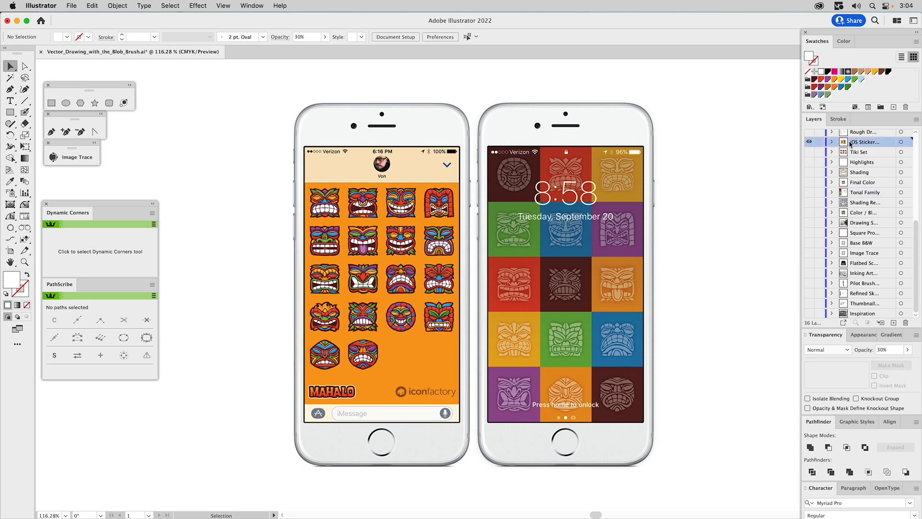
Hide the iOS Sticker and Rough Drawing layers so that only the Rough Sketch layer shows.
scroll(849, 153, up, 5)
scroll(848, 160, up, 3)
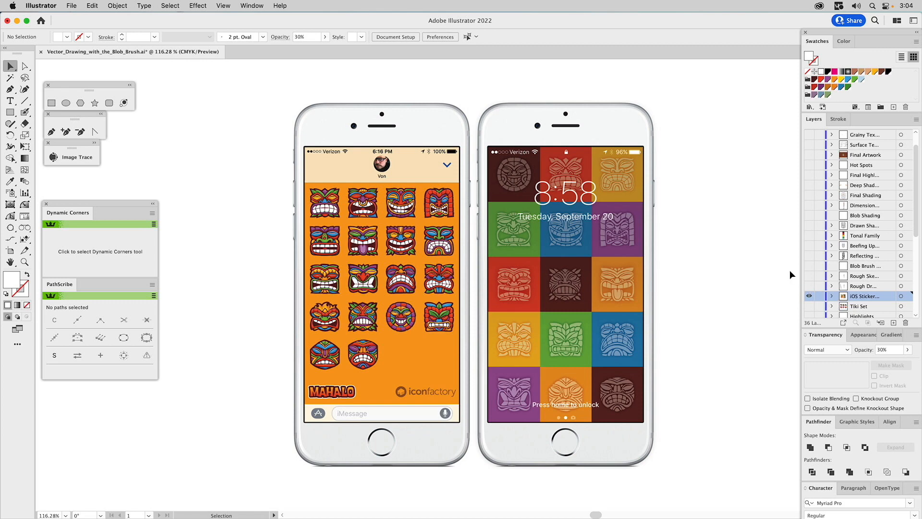
click(809, 287)
click(809, 296)
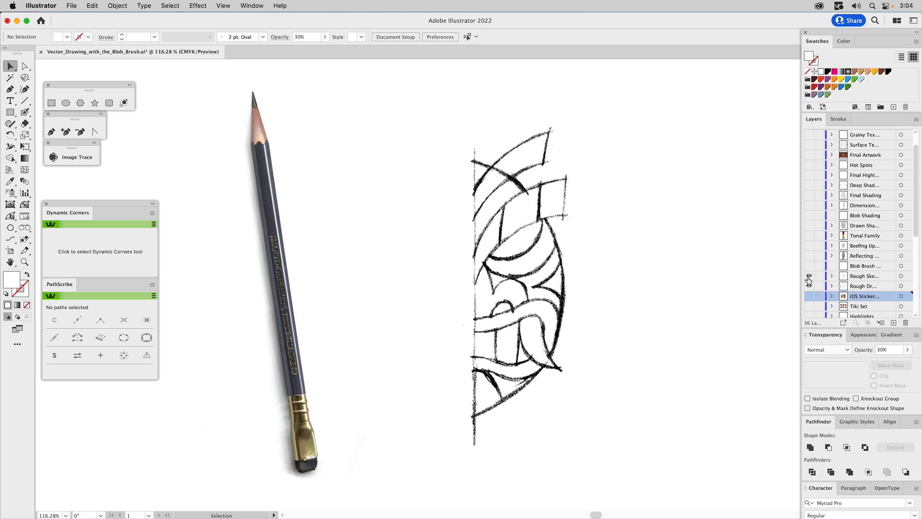
click(810, 285)
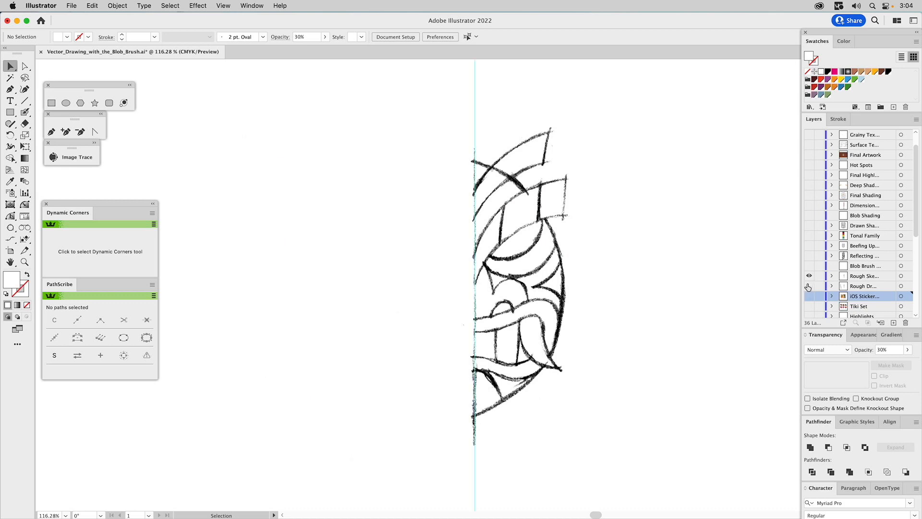
Set the rough sketch image's opacity to 15% and lock the Rough Sketch layer.
click(546, 233)
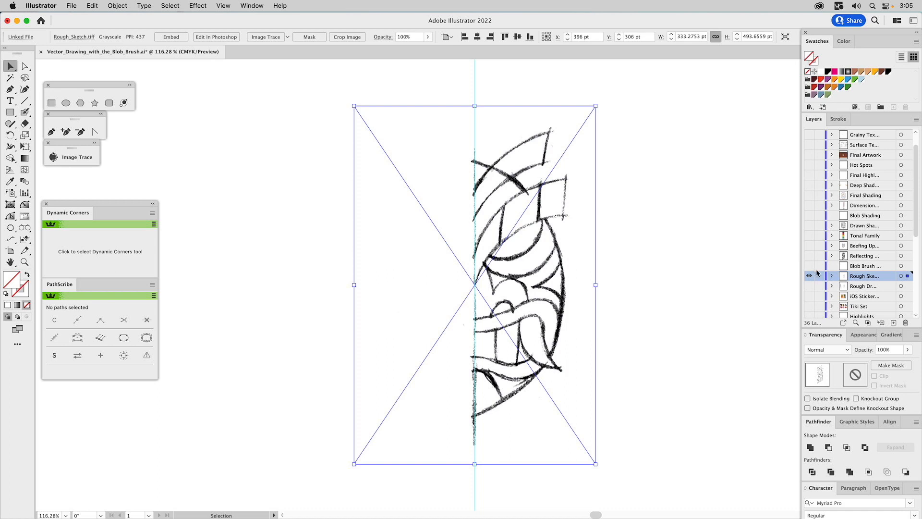
double_click(886, 350)
text(15)
key(Return)
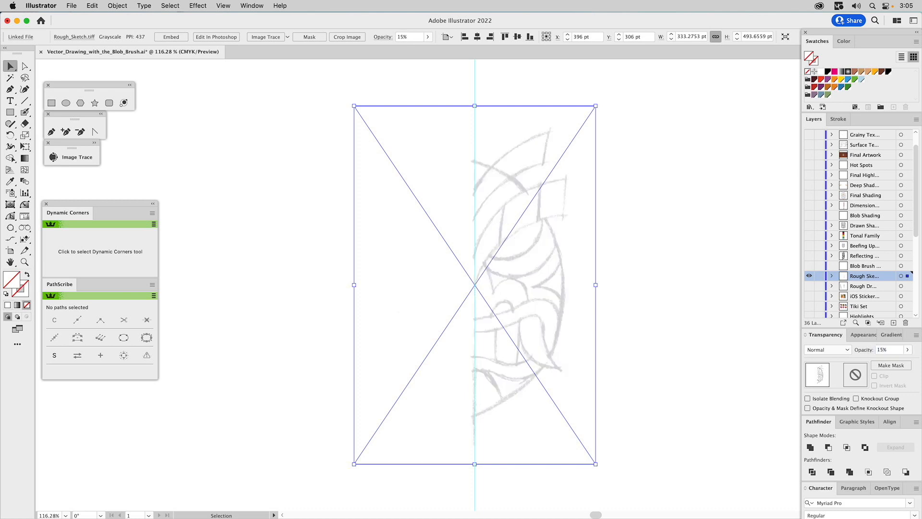
click(819, 276)
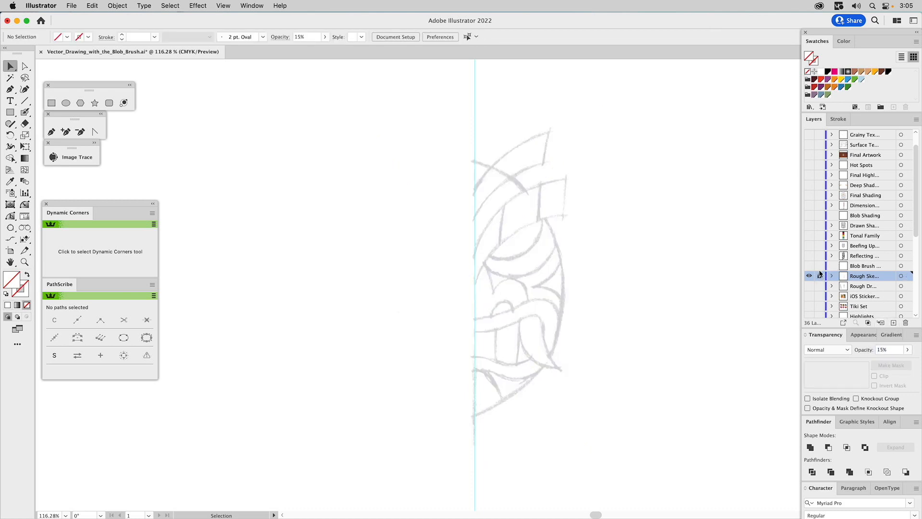
Make the Blob Brush layer active with a black fill, and check the Blob Brush tool options without changing them.
click(856, 266)
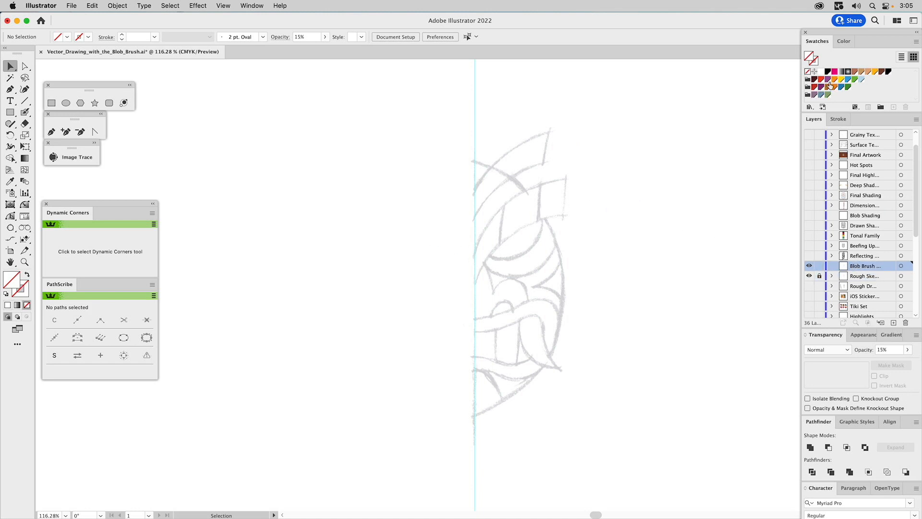
click(888, 72)
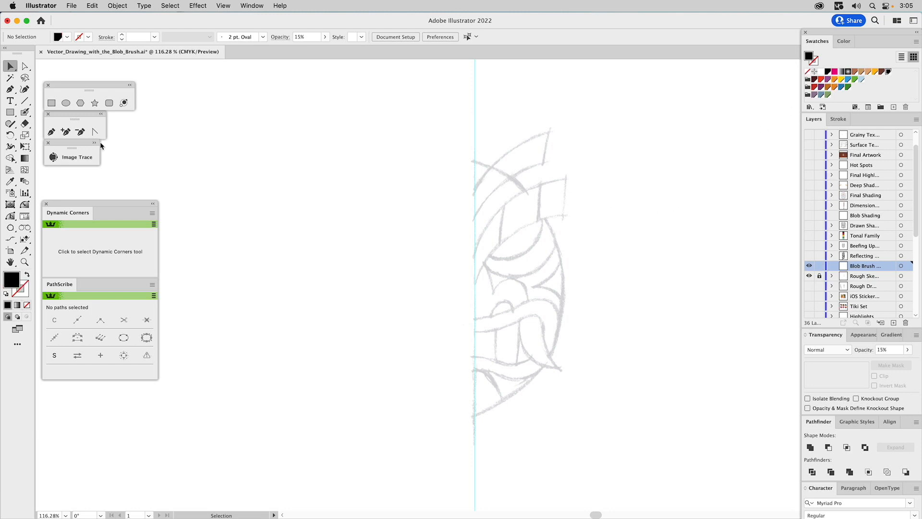
double_click(25, 113)
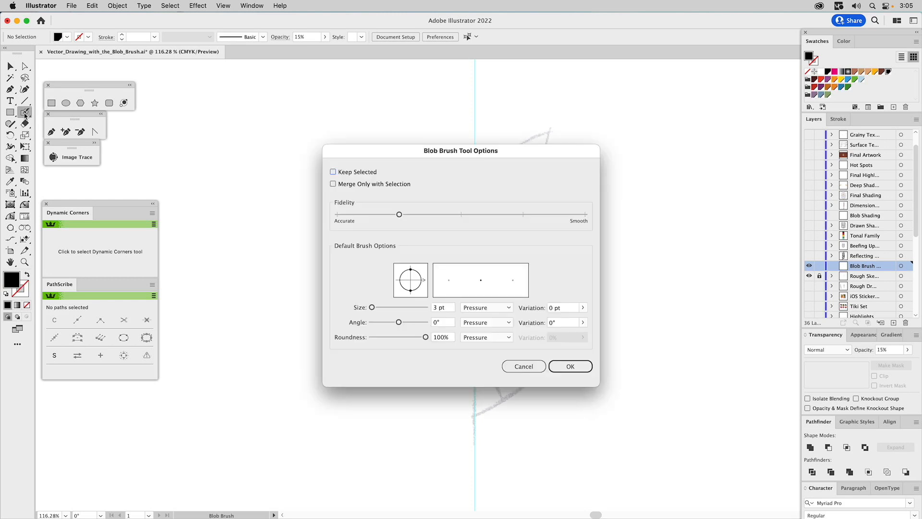
click(533, 368)
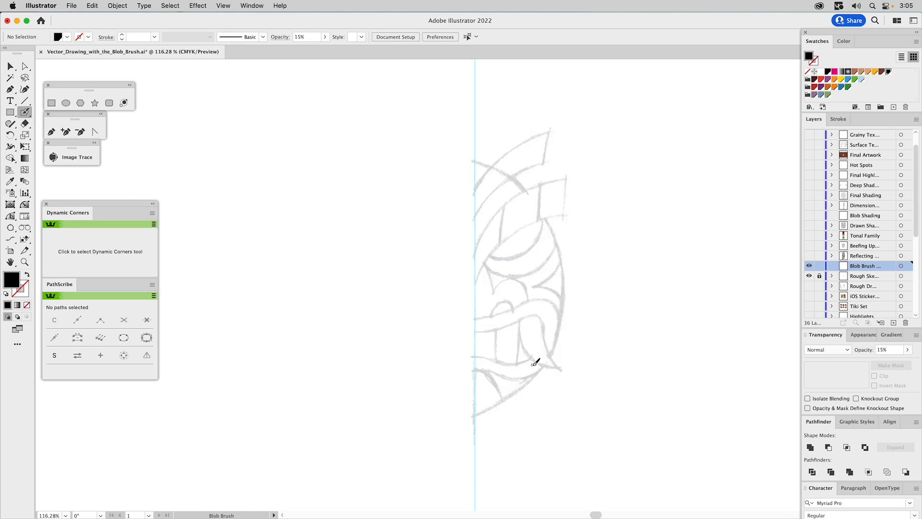
key(v)
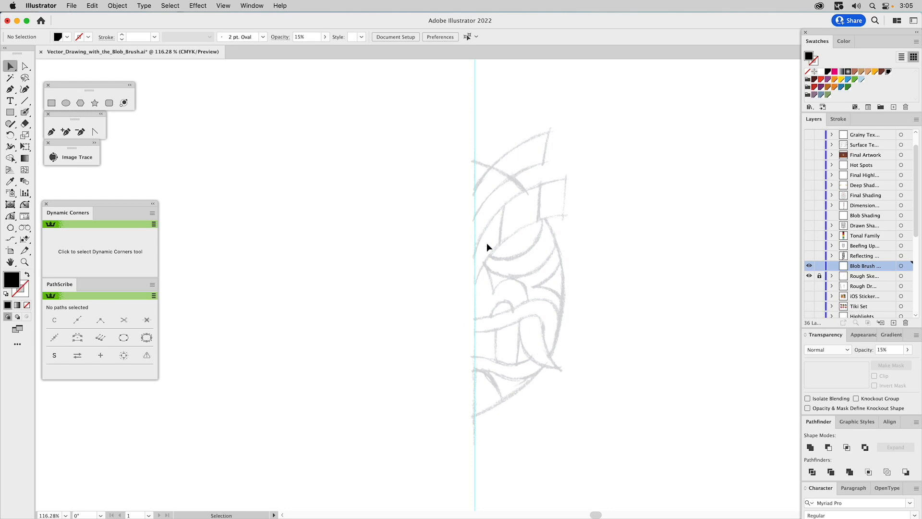
Paint a black test loop with the Blob Brush in the empty area beside the sketch and select it.
key(z)
drag(437, 165, 598, 360)
mouse_move(511, 379)
mouse_down()
mouse_move(508, 298)
mouse_move(502, 395)
mouse_up()
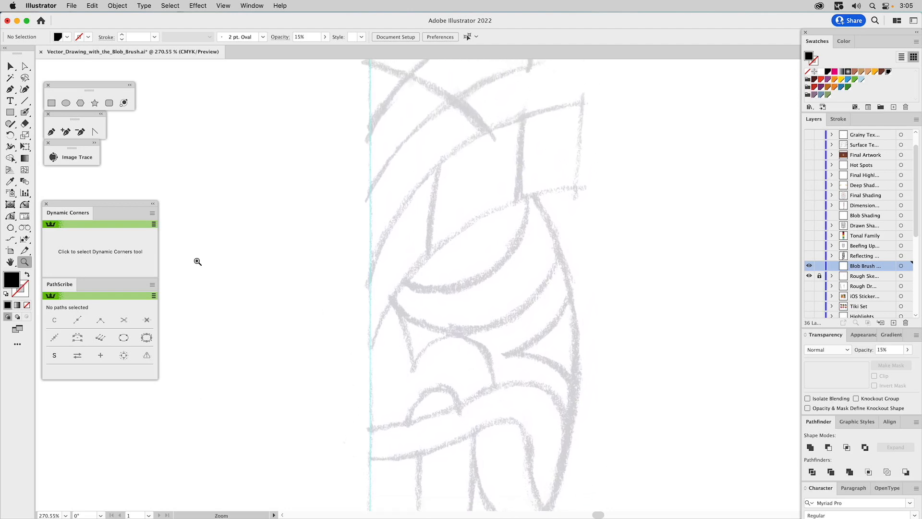
click(25, 112)
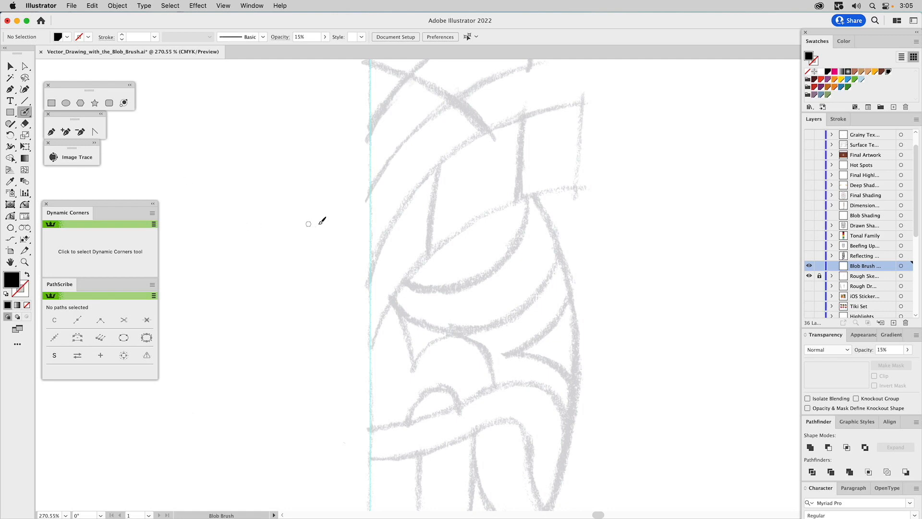
mouse_move(214, 148)
mouse_down()
mouse_move(236, 134)
mouse_move(276, 148)
mouse_move(279, 186)
mouse_move(234, 205)
mouse_move(210, 193)
mouse_move(218, 145)
mouse_up()
key(super)
super+click(228, 138)
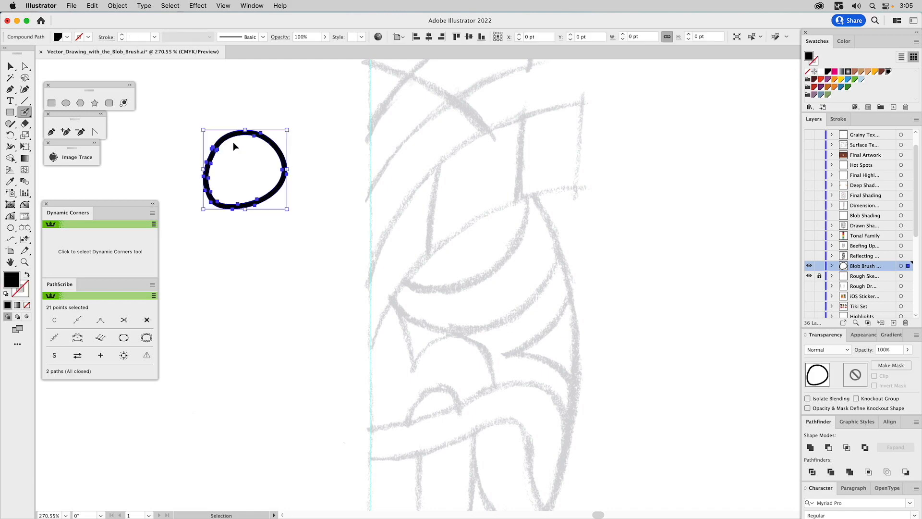
Paint a black squiggle overlapping the test loop with the Blob Brush, and check how the two shapes combine.
mouse_move(307, 150)
mouse_down()
mouse_move(272, 226)
mouse_move(297, 244)
mouse_move(291, 213)
mouse_move(318, 185)
mouse_up()
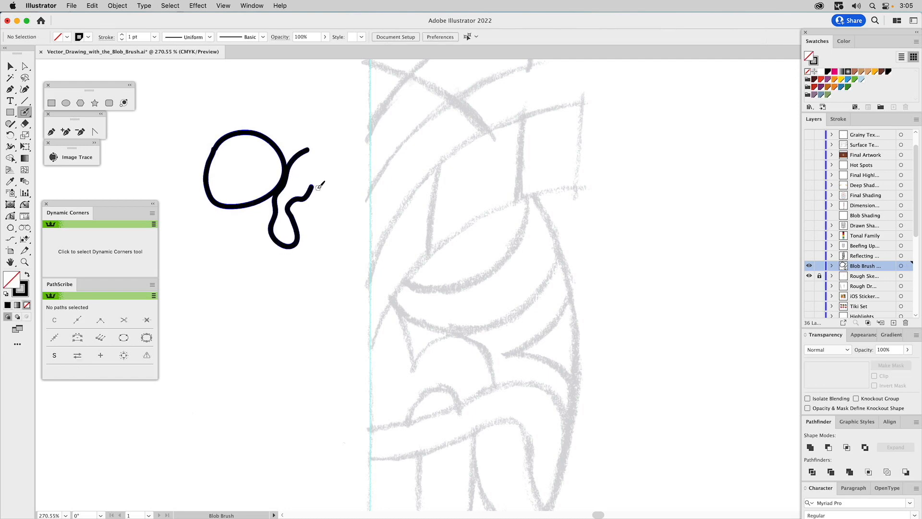
super+click(293, 166)
super+click(315, 92)
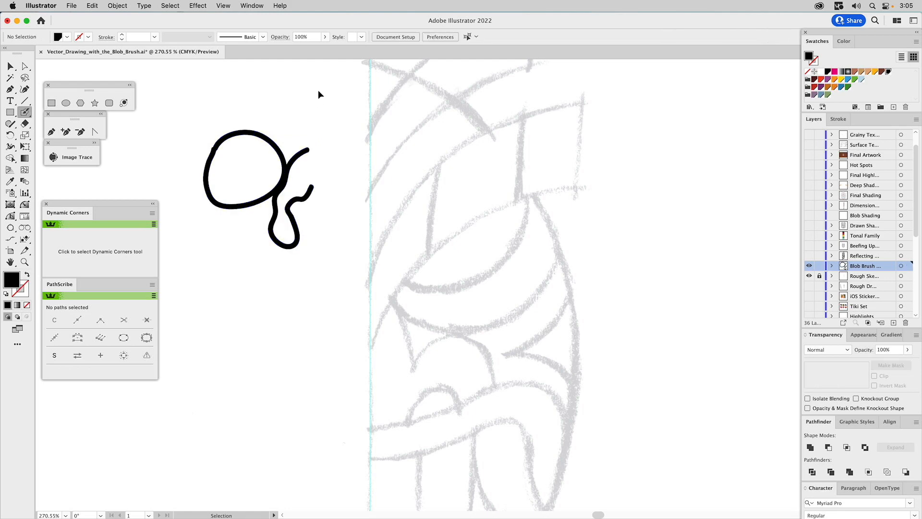
Paint a yellow Blob Brush stroke across the black test shape, and select the two colors to compare their paths.
click(841, 80)
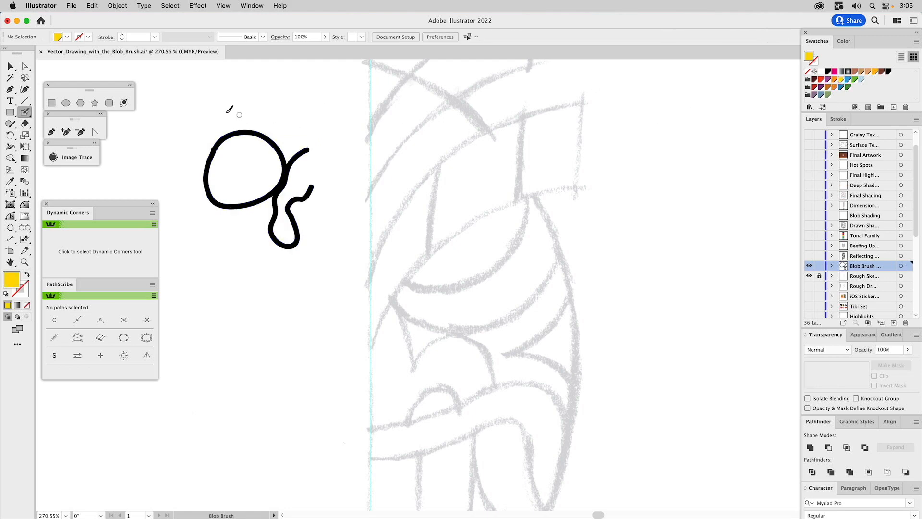
mouse_move(244, 110)
mouse_down()
mouse_move(296, 164)
mouse_move(284, 175)
mouse_move(244, 172)
mouse_move(239, 247)
mouse_up()
key(shift+x)
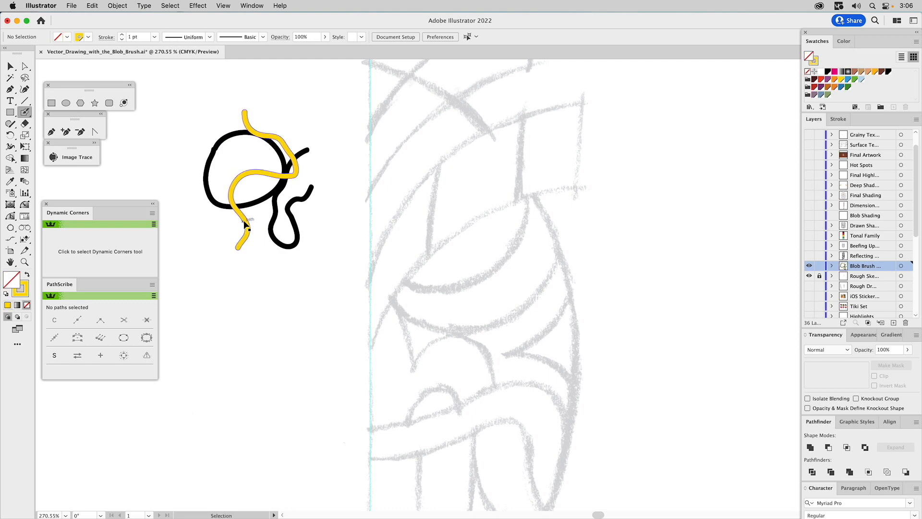
super+click(255, 205)
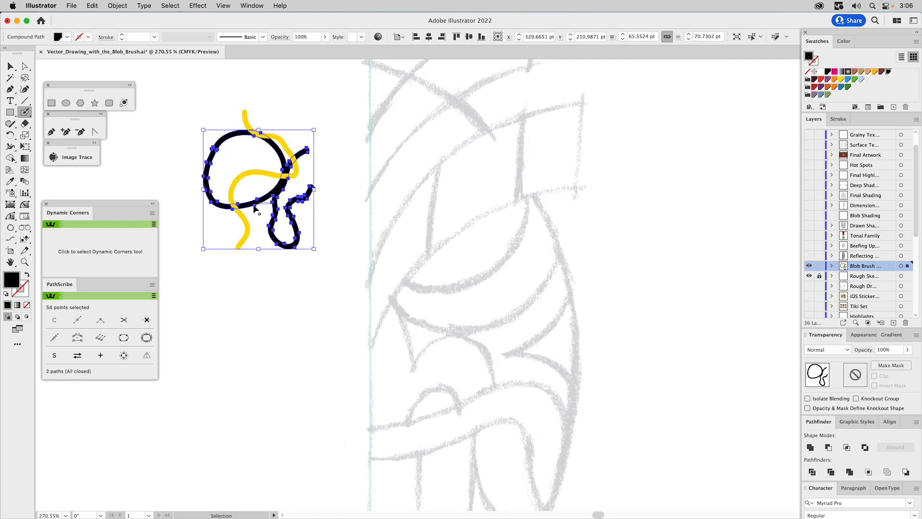
super+click(257, 176)
Delete all the black and yellow test strokes beside the sketch.
drag(275, 126, 253, 182)
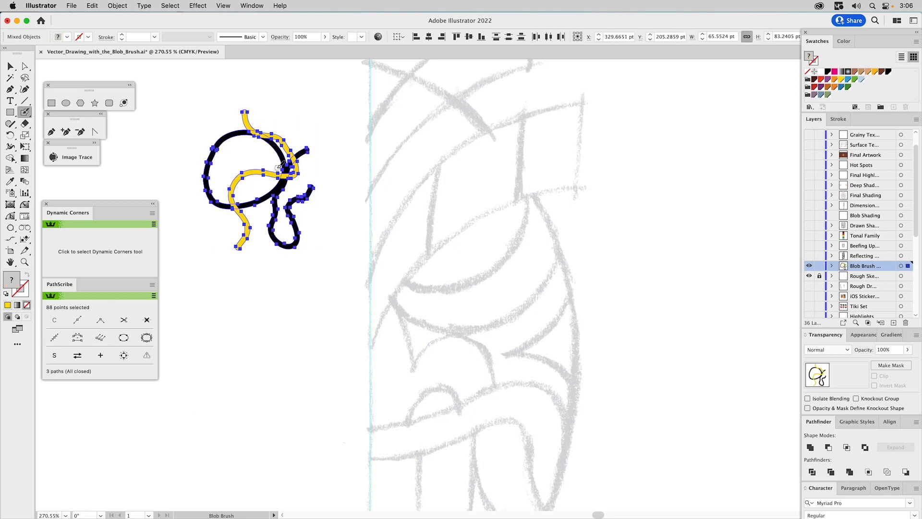
key(Delete)
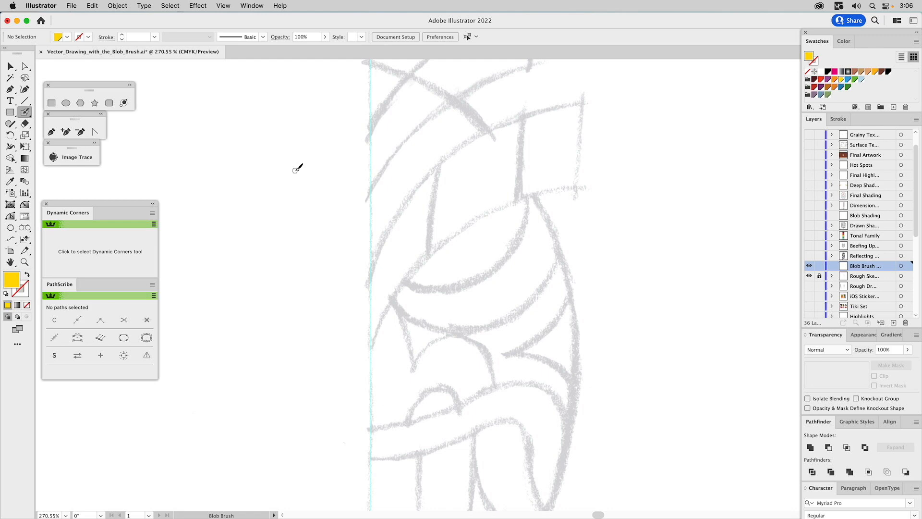
Set the fill to black and ink the outline of the sketch's long curved brow band with the Blob Brush.
double_click(24, 112)
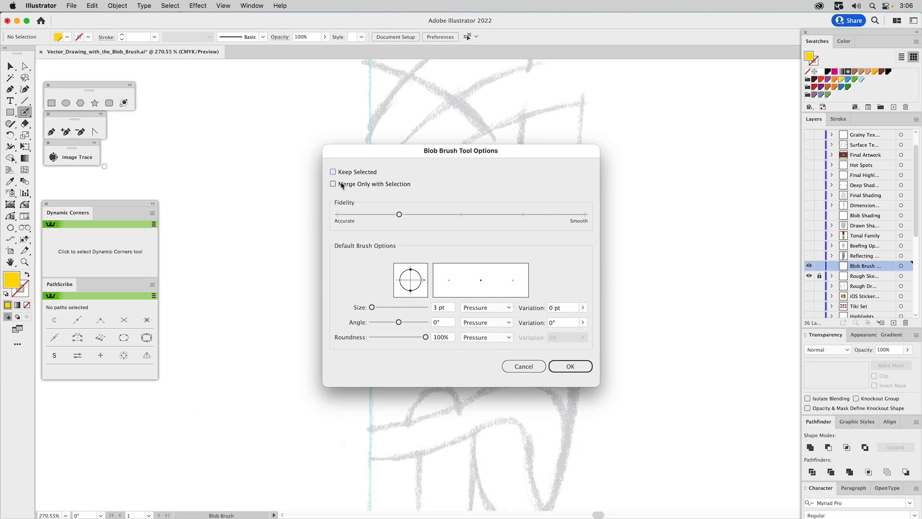
click(516, 366)
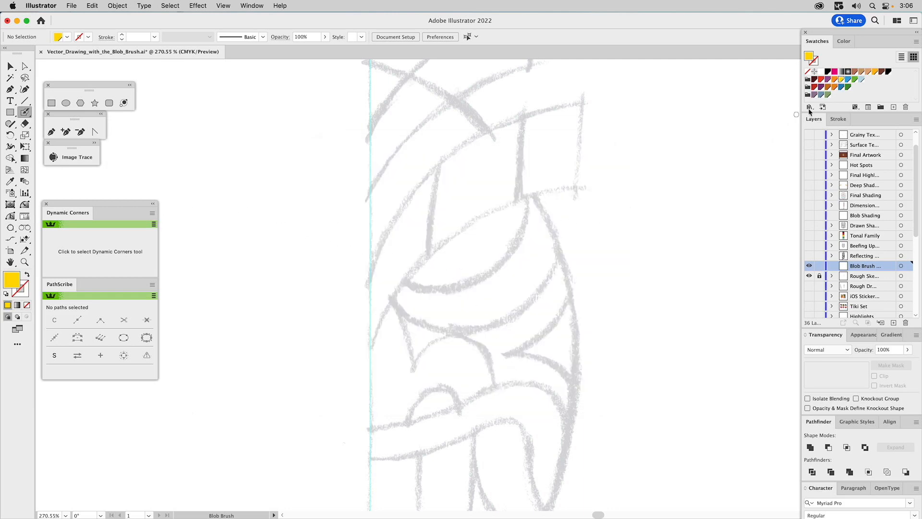
click(888, 72)
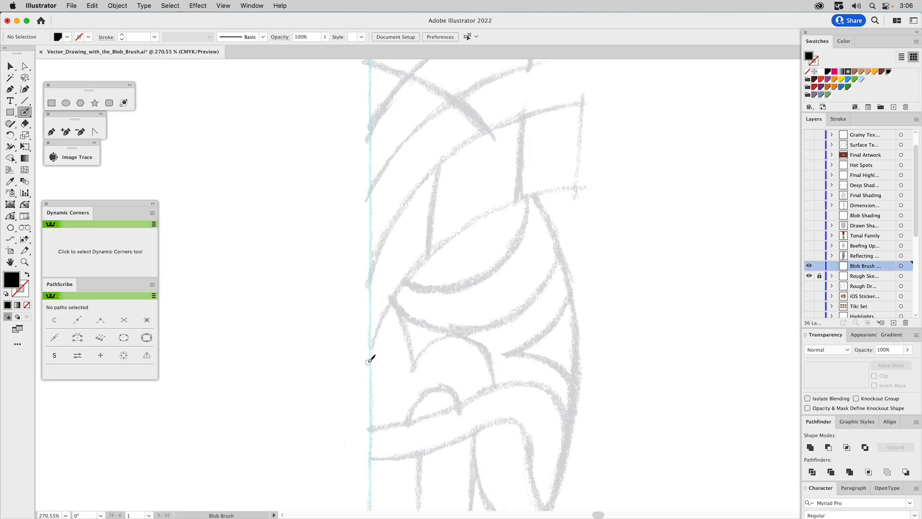
mouse_move(368, 363)
mouse_down()
mouse_move(423, 267)
mouse_move(479, 218)
mouse_move(541, 192)
mouse_move(579, 189)
mouse_move(584, 98)
mouse_move(446, 149)
mouse_move(357, 289)
mouse_move(371, 264)
mouse_up()
mouse_move(384, 246)
mouse_down()
mouse_move(436, 163)
mouse_move(468, 138)
mouse_move(580, 104)
mouse_move(575, 184)
mouse_move(524, 195)
mouse_move(451, 232)
mouse_move(391, 307)
mouse_move(364, 368)
mouse_up()
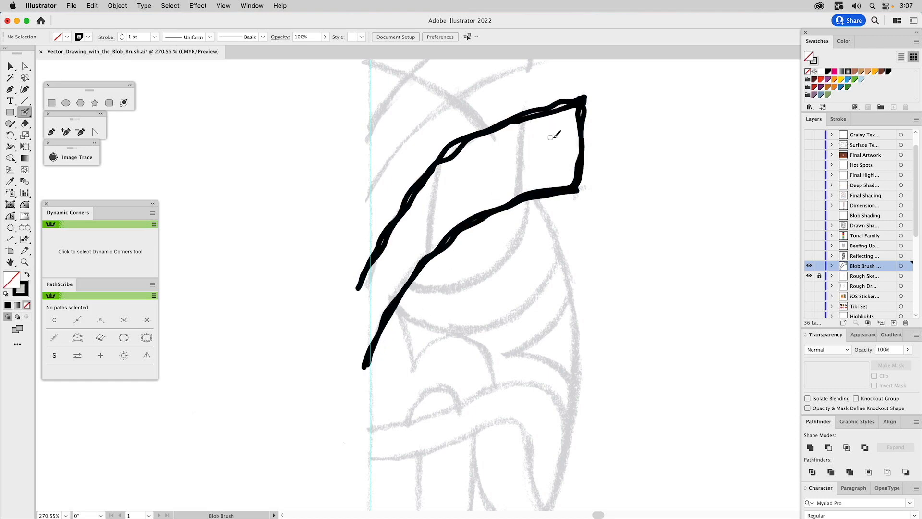
Delete the small inner gap path near the upper outer corner of the inked brow outline with Direct Selection.
key(a)
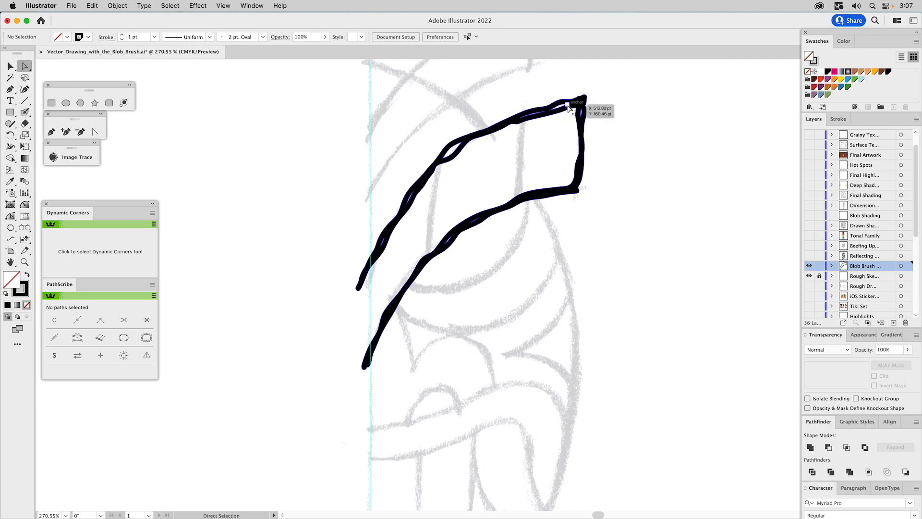
click(568, 108)
key(Delete)
key(Delete)
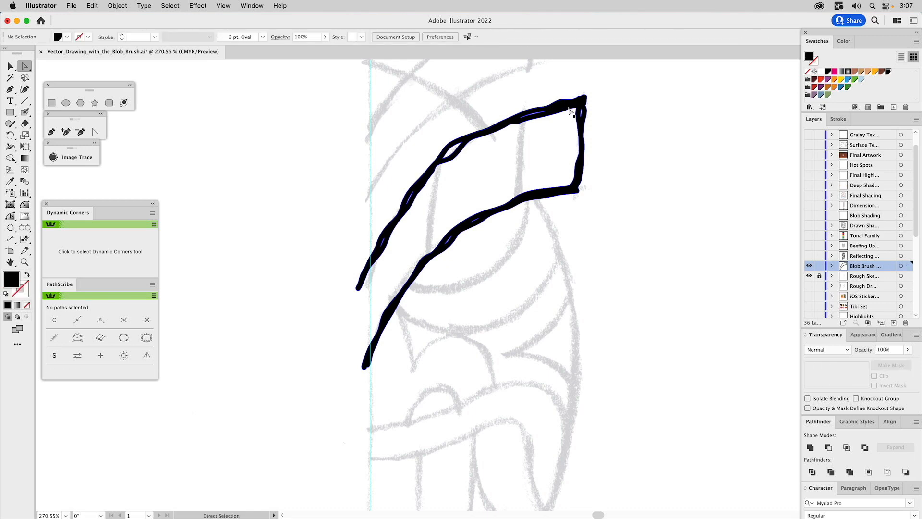
Isolate the inked brow outline, select all its small inner gap paths without the outer contour, and delete them.
key(v)
double_click(573, 106)
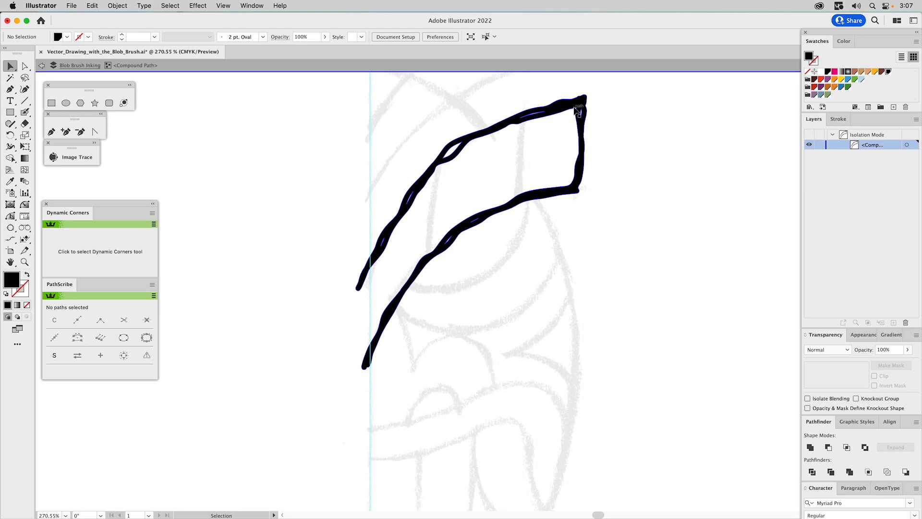
click(577, 110)
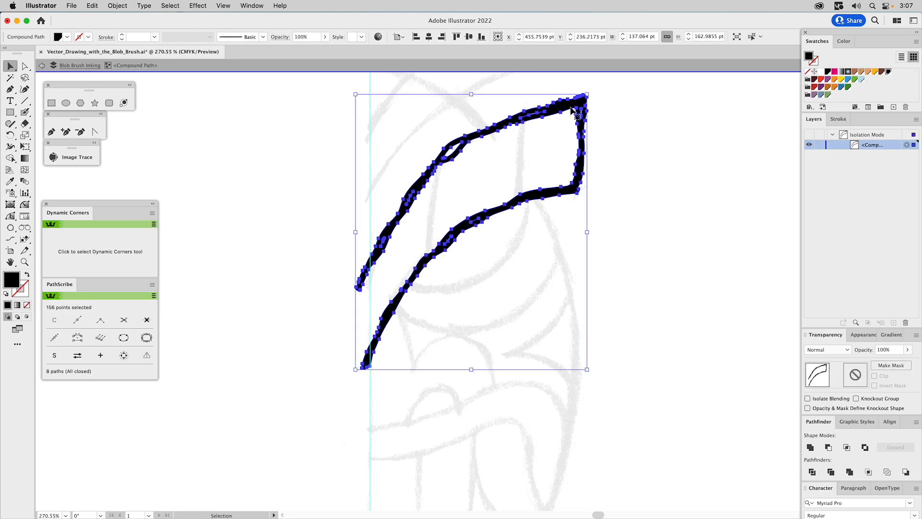
key(shift)
shift+click(572, 111)
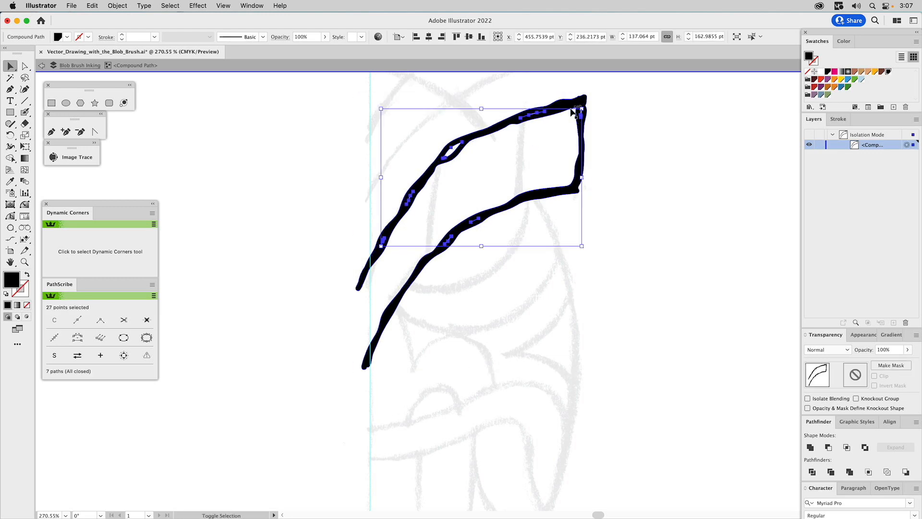
key(Delete)
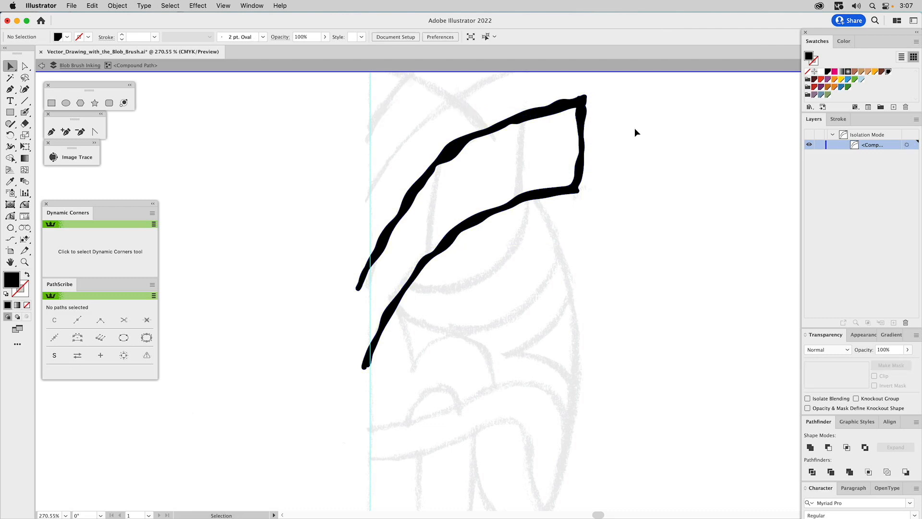
double_click(635, 128)
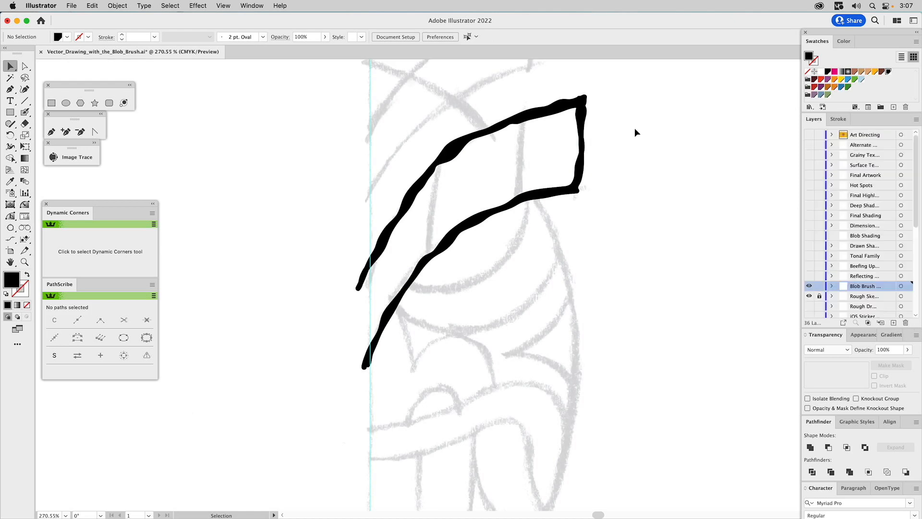
click(585, 118)
click(678, 154)
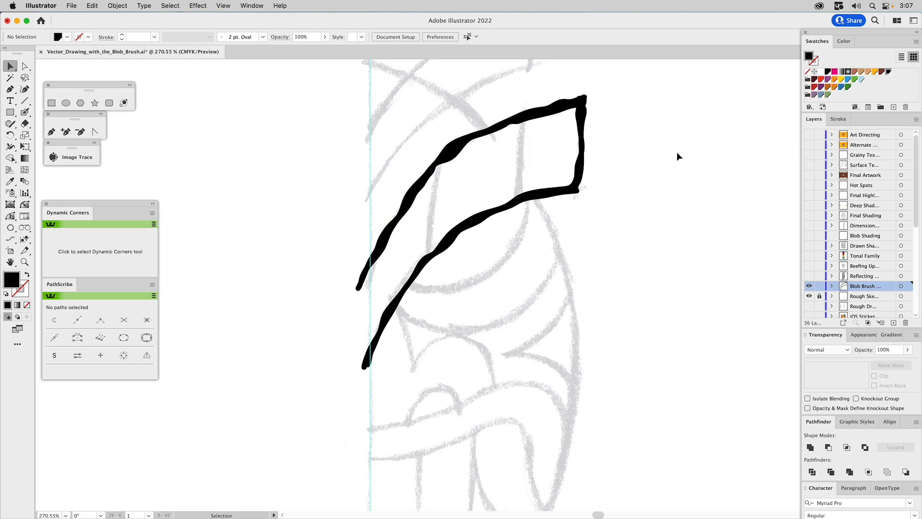
Ink the curved lower edge of the eye beneath the brow with the Blob Brush and thicken its corner joins.
click(25, 112)
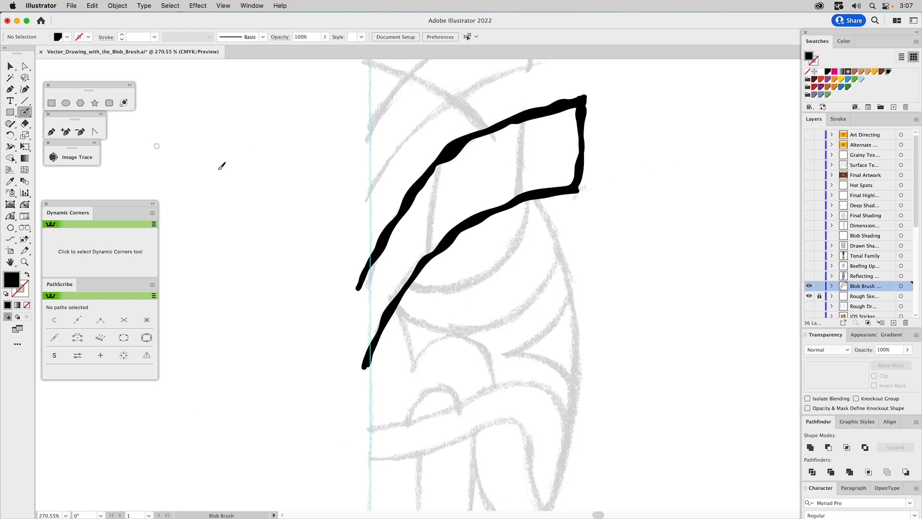
mouse_move(413, 285)
mouse_down()
mouse_move(470, 288)
mouse_move(499, 275)
mouse_move(530, 221)
mouse_move(529, 200)
mouse_move(515, 259)
mouse_move(484, 283)
mouse_move(423, 289)
mouse_up()
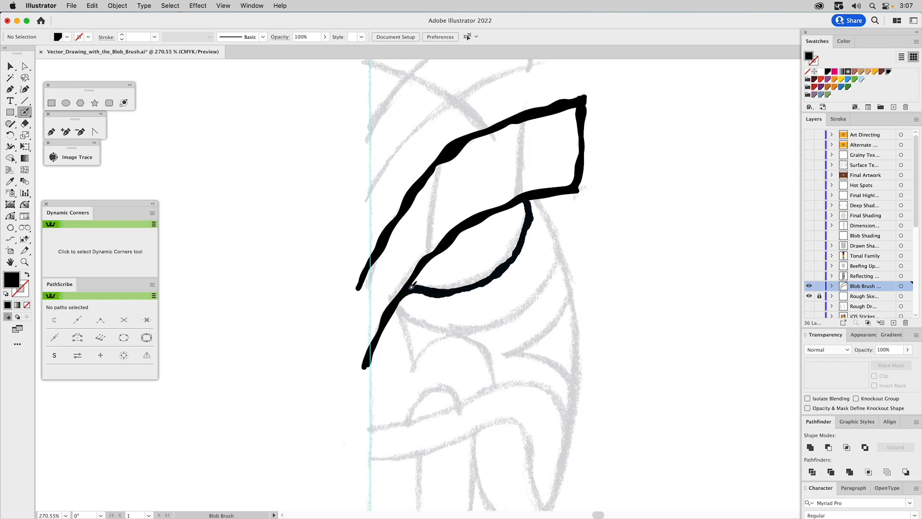
drag(411, 287, 411, 287)
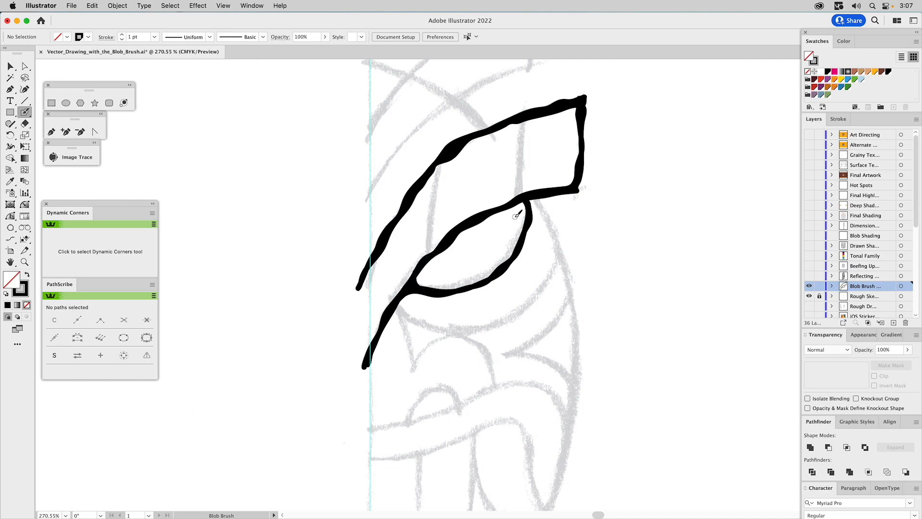
drag(526, 208, 529, 216)
key(super+a)
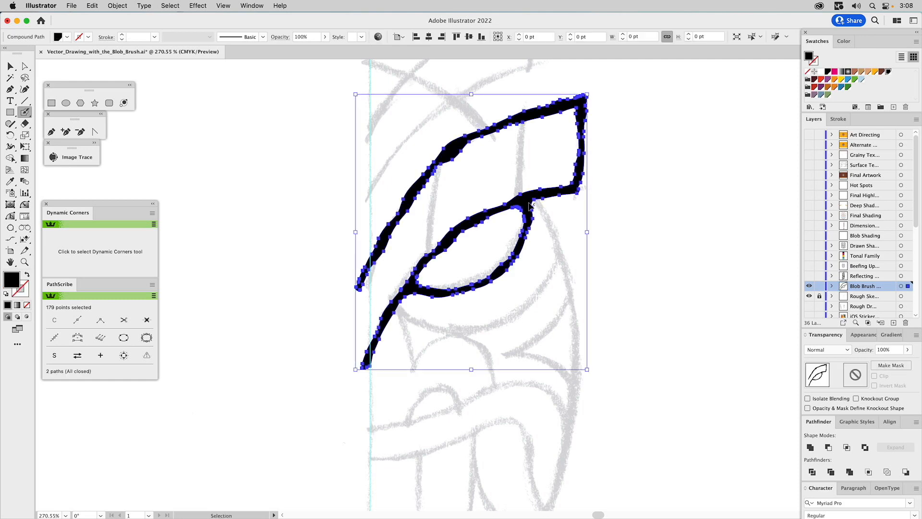
click(548, 273)
Ink the sketch's outer mouth contour from the centre line around and back, thickening it with extra Blob Brush strokes.
drag(549, 270, 510, 242)
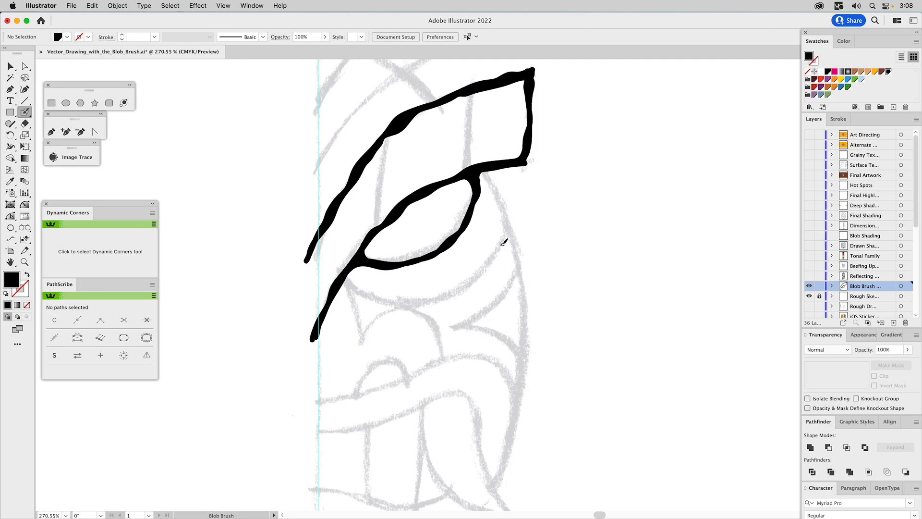
drag(469, 267, 458, 144)
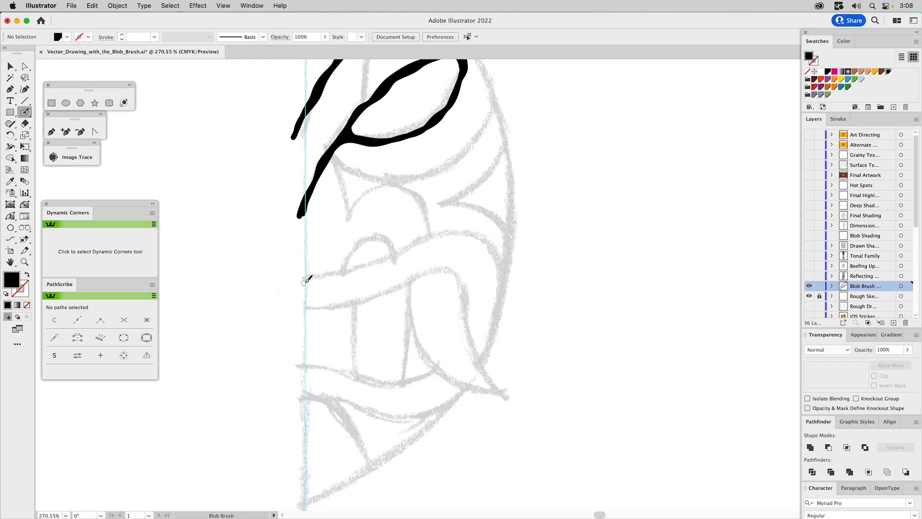
mouse_move(301, 277)
mouse_down()
mouse_move(370, 267)
mouse_move(430, 235)
mouse_move(469, 232)
mouse_move(496, 253)
mouse_move(504, 288)
mouse_move(480, 368)
mouse_move(439, 409)
mouse_move(388, 417)
mouse_move(291, 396)
mouse_up()
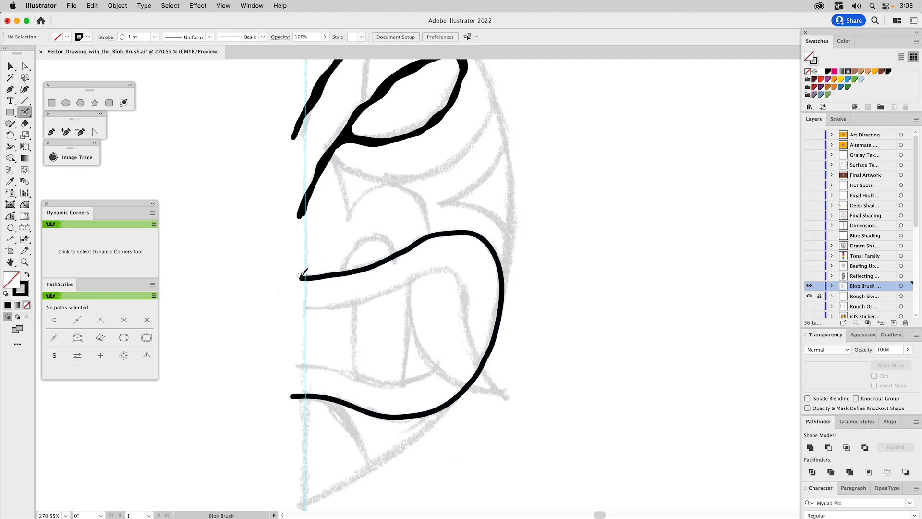
mouse_move(302, 274)
mouse_down()
mouse_move(427, 246)
mouse_move(456, 234)
mouse_up()
mouse_move(304, 273)
mouse_down()
mouse_move(379, 262)
mouse_move(410, 244)
mouse_up()
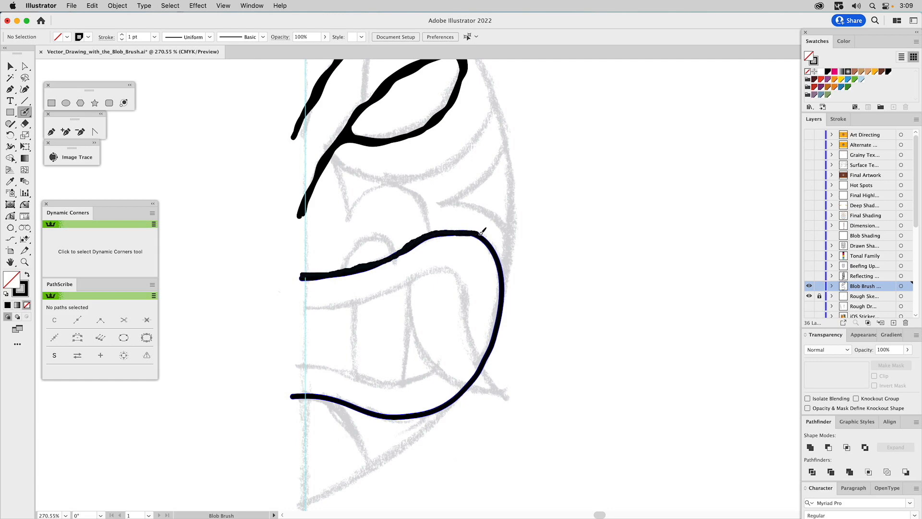
mouse_move(493, 238)
mouse_down()
mouse_move(506, 264)
mouse_move(506, 309)
mouse_move(468, 387)
mouse_move(409, 413)
mouse_move(291, 397)
mouse_up()
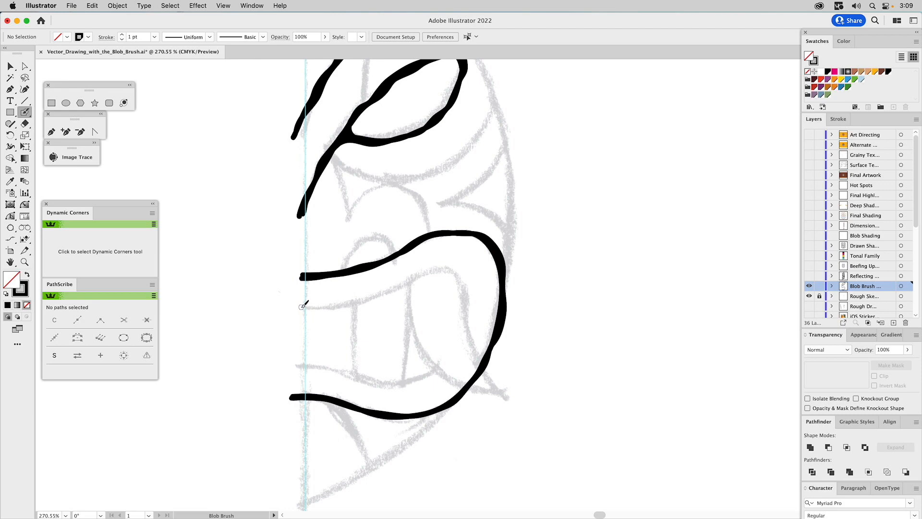
Ink the inner mouth contour with the Blob Brush, undoing and redrawing the first stroke.
drag(301, 306, 409, 285)
key(super+z)
mouse_move(301, 307)
mouse_down()
mouse_move(357, 301)
mouse_move(446, 268)
mouse_move(463, 287)
mouse_move(466, 316)
mouse_move(447, 361)
mouse_move(390, 384)
mouse_move(298, 364)
mouse_move(385, 383)
mouse_move(420, 377)
mouse_move(464, 332)
mouse_move(459, 282)
mouse_move(427, 271)
mouse_move(388, 297)
mouse_move(302, 307)
mouse_up()
Isolate the inner mouth contour and delete its two small inner gap paths.
key(v)
double_click(458, 287)
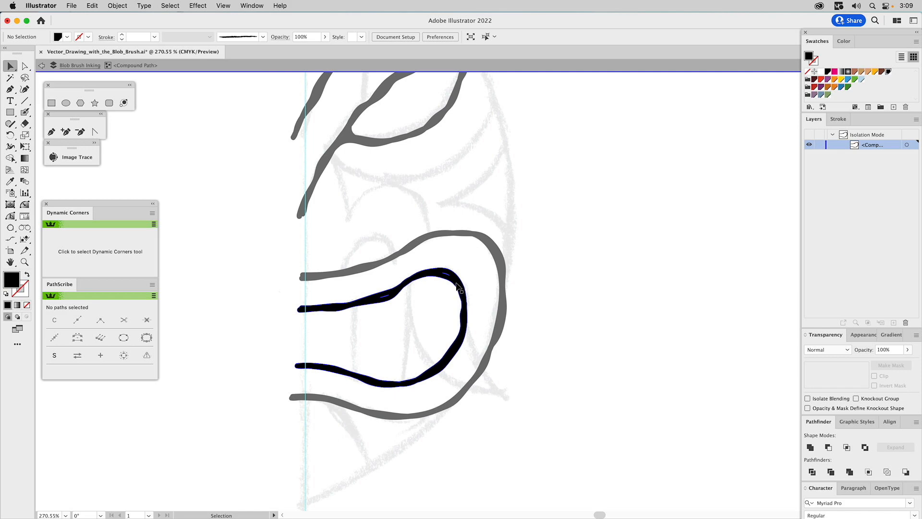
click(462, 285)
shift+click(462, 280)
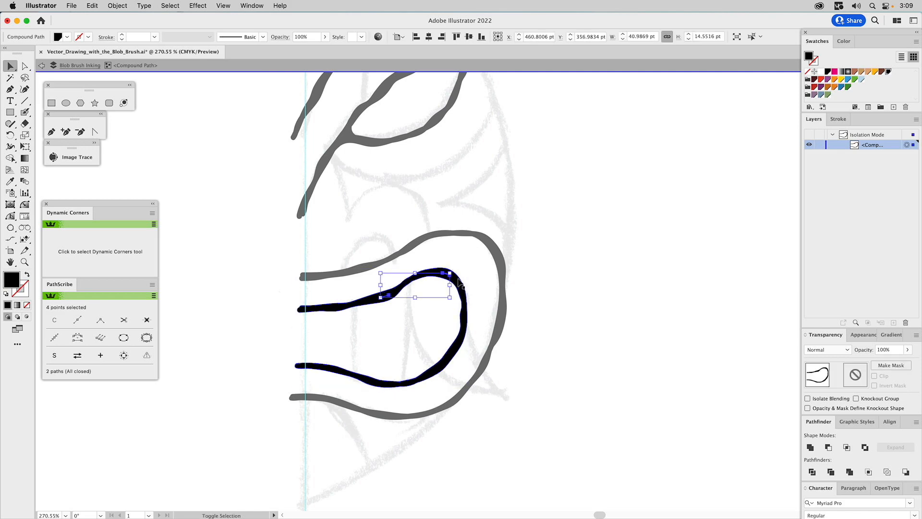
key(Delete)
double_click(469, 273)
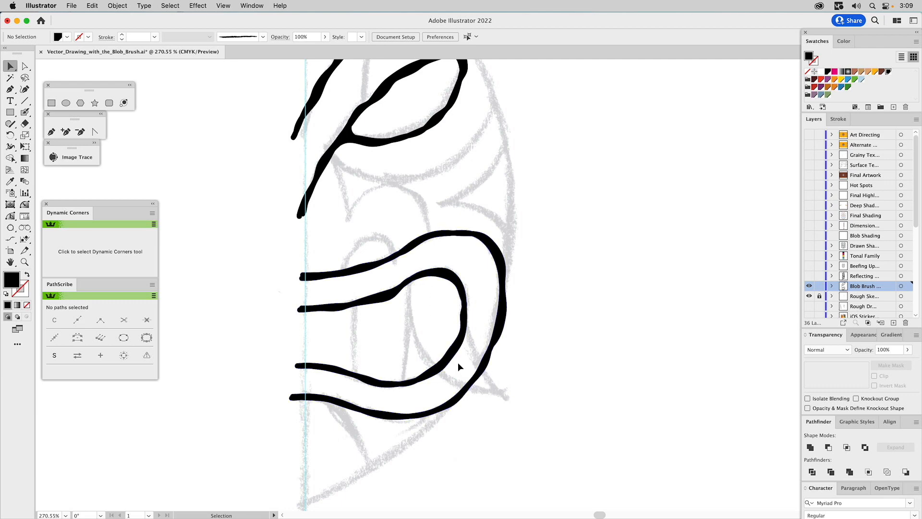
Set the fill to red and ink the curved tusk over the mouth lines, filling in its upper corner joins.
click(820, 81)
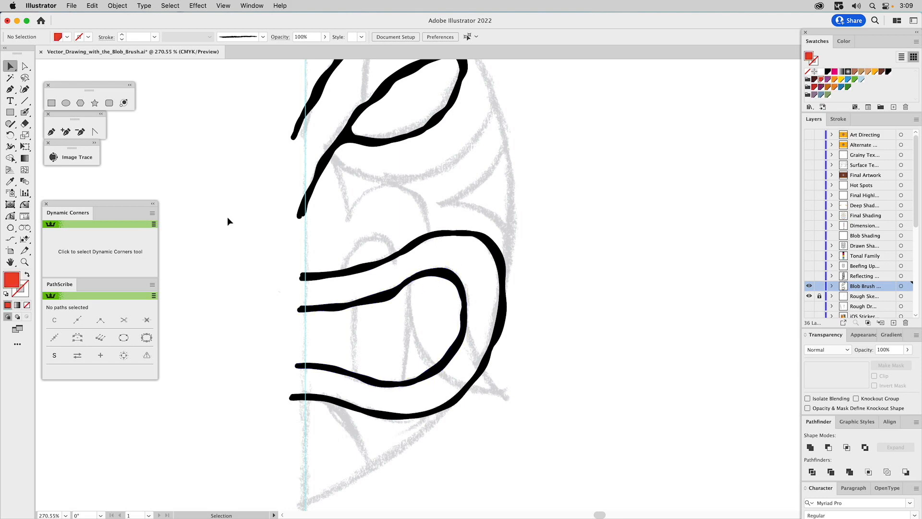
click(24, 113)
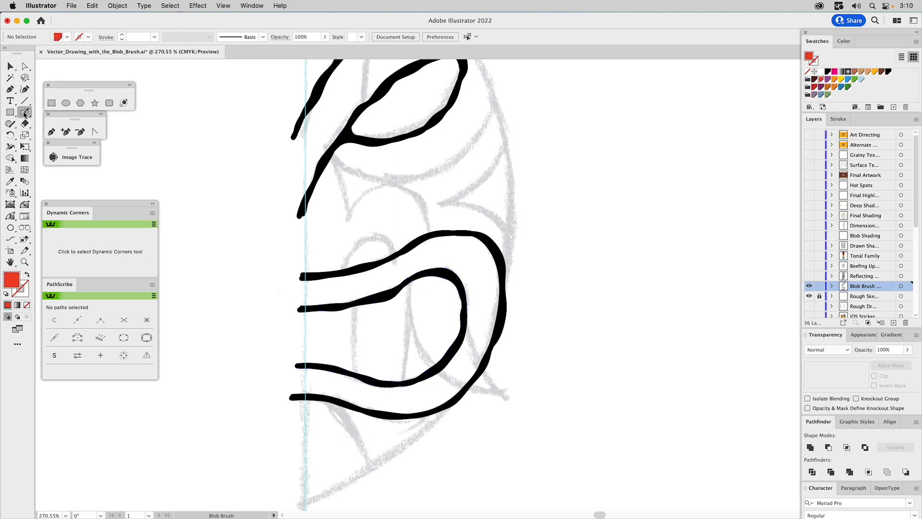
mouse_move(410, 280)
mouse_down()
mouse_move(419, 340)
mouse_move(444, 375)
mouse_move(476, 394)
mouse_move(511, 396)
mouse_move(484, 369)
mouse_move(469, 319)
mouse_up()
mouse_move(466, 302)
mouse_down()
mouse_move(462, 287)
mouse_move(421, 276)
mouse_move(420, 336)
mouse_move(456, 387)
mouse_move(512, 398)
mouse_move(482, 354)
mouse_move(461, 280)
mouse_move(462, 298)
mouse_up()
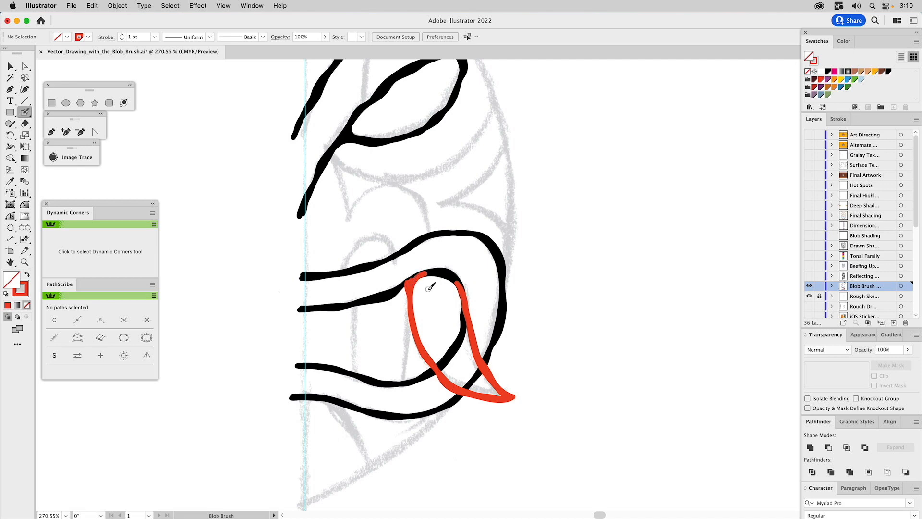
drag(397, 292, 410, 292)
mouse_move(399, 292)
mouse_down()
mouse_move(391, 293)
mouse_move(409, 283)
mouse_up()
Cut through the inner mouth contour where it meets both sides of the red tusk, using the Eraser at 3 pt.
click(26, 124)
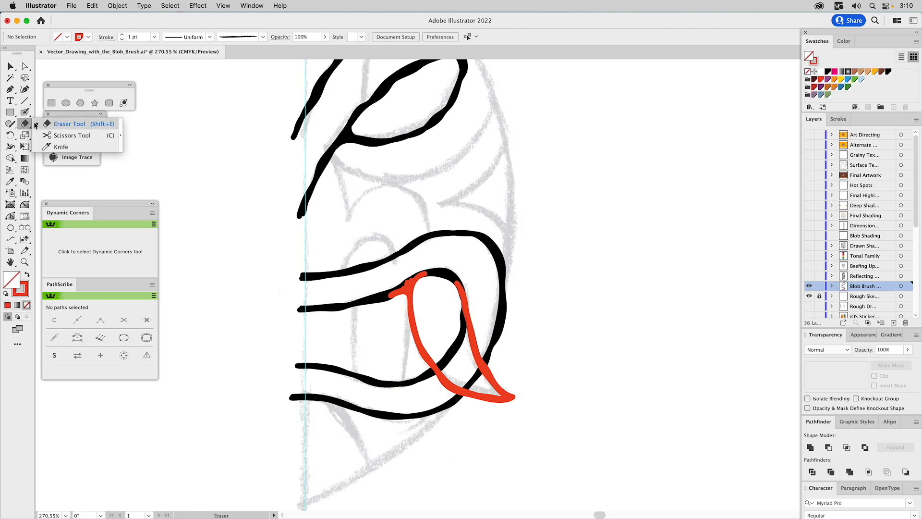
click(45, 125)
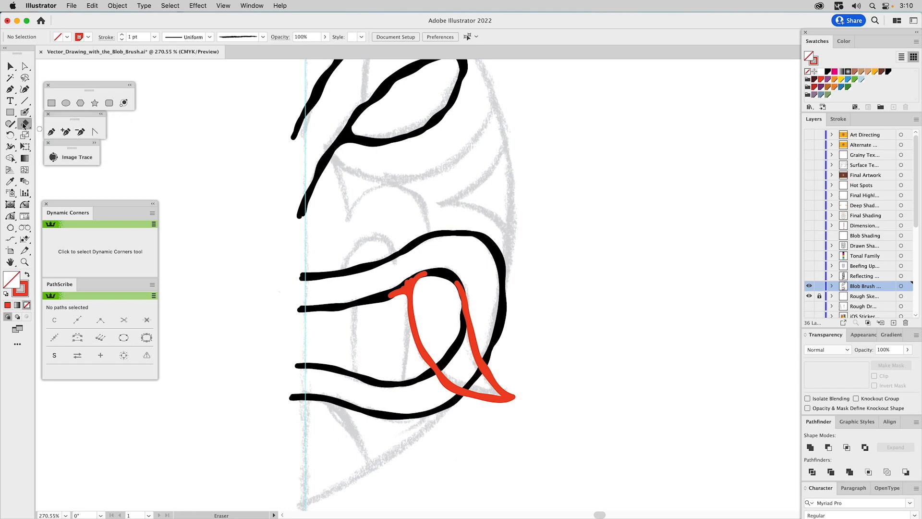
double_click(25, 124)
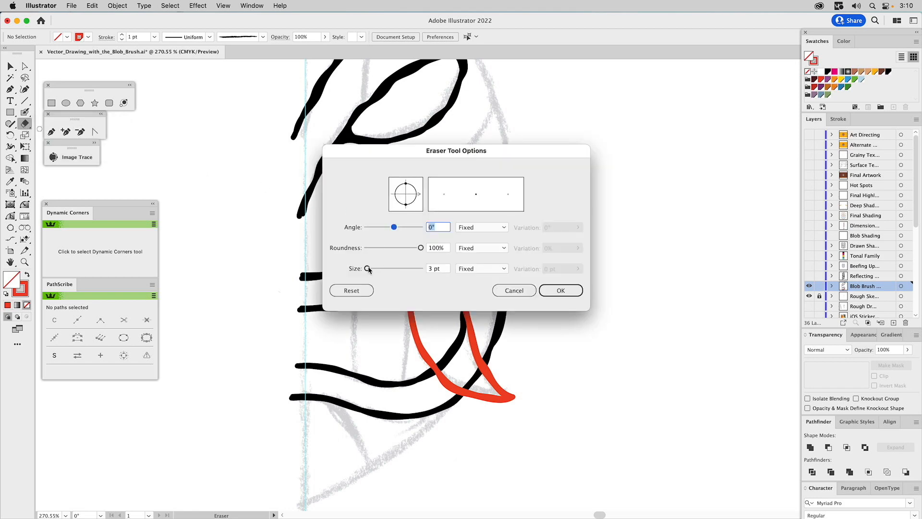
click(553, 290)
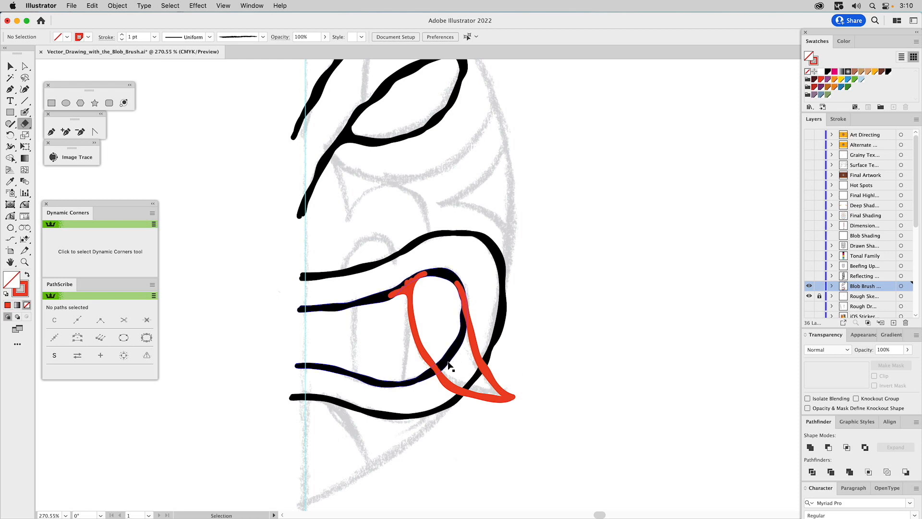
super+click(449, 366)
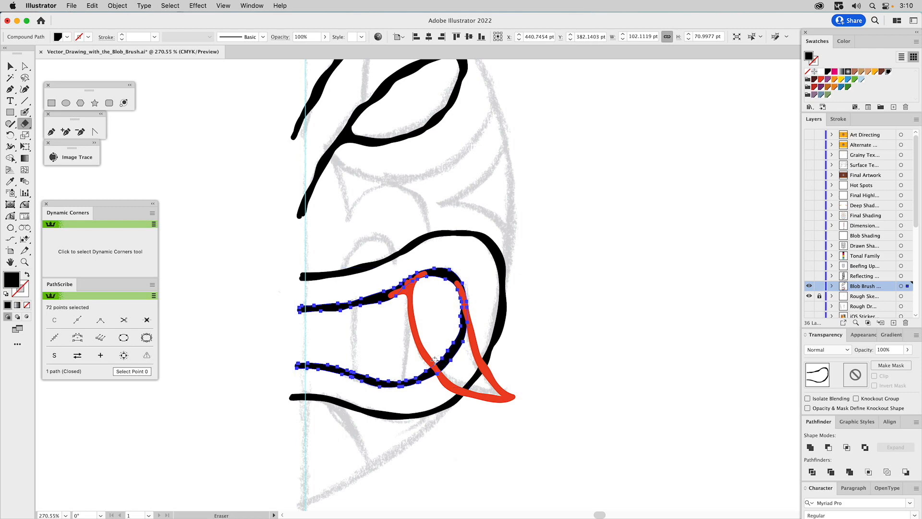
drag(449, 372, 449, 371)
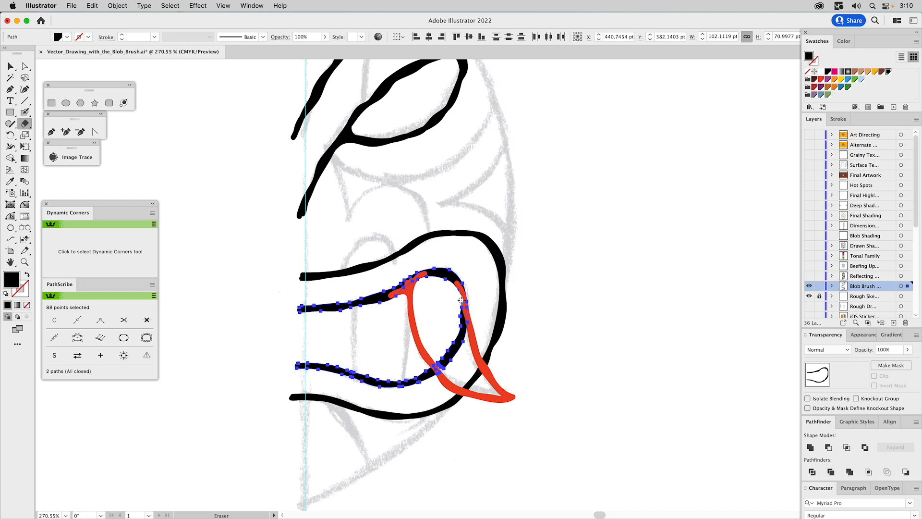
drag(467, 312, 472, 325)
Delete the detached black segment of the inner mouth contour that lies inside the tusk.
key(a)
click(450, 336)
click(457, 340)
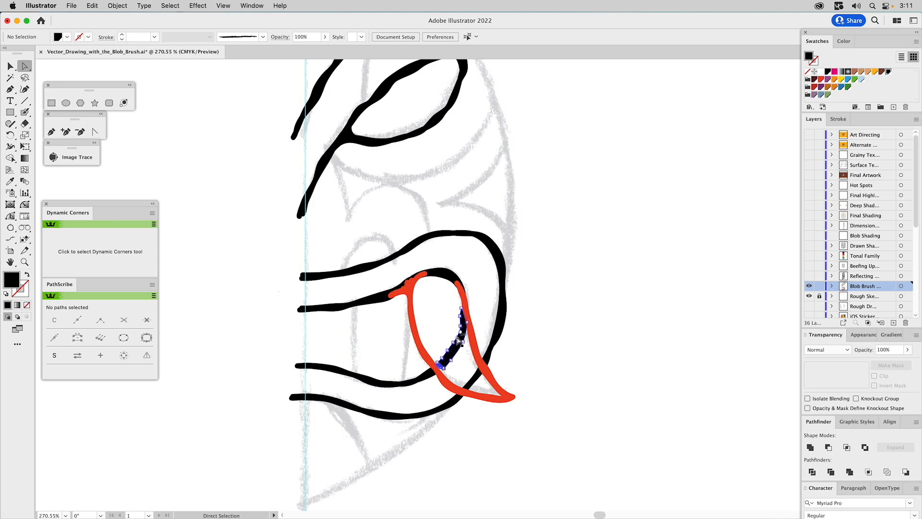
key(Delete)
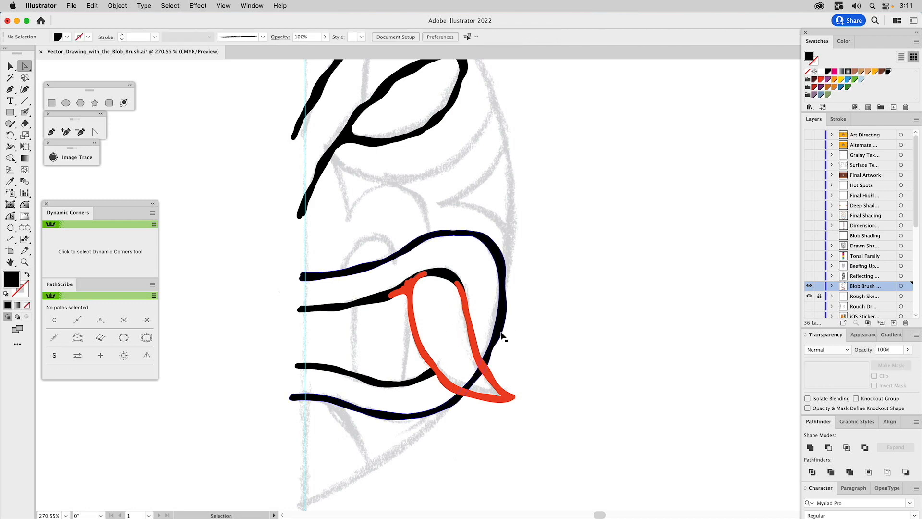
Erase the part of the outer mouth contour that crosses the inside of the red tusk.
click(374, 275)
click(25, 123)
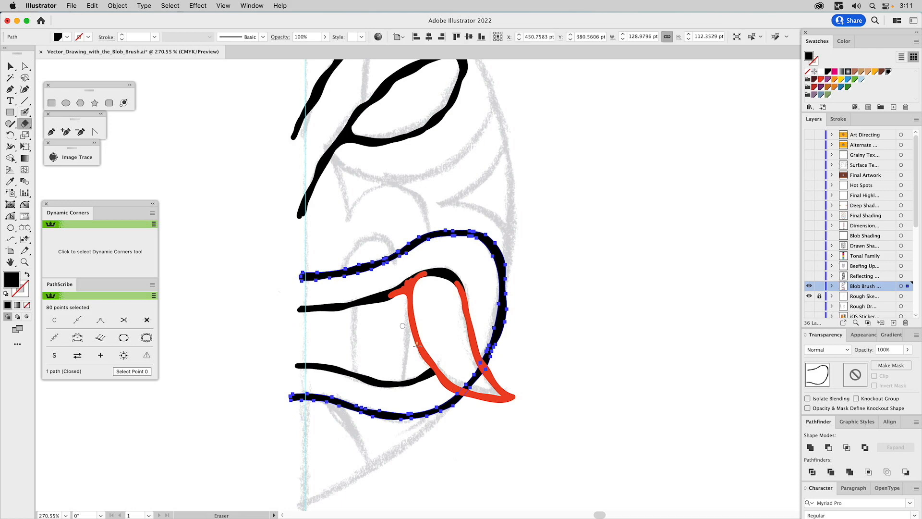
mouse_move(460, 387)
mouse_down()
mouse_move(474, 390)
mouse_move(478, 368)
mouse_move(468, 383)
mouse_up()
key(a)
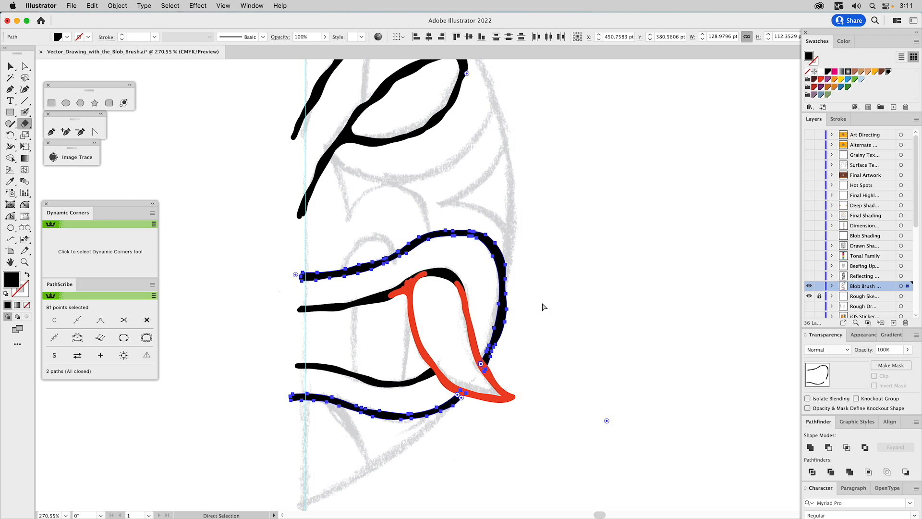
click(546, 305)
Unite the mouth contours and red tusk into one shape, and sample black from the eye outline for its fill.
key(shift+e)
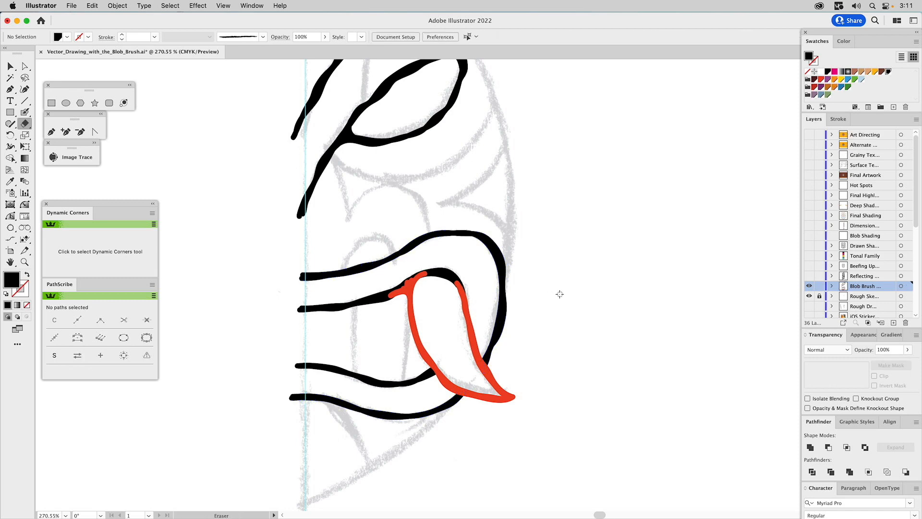
key(v)
drag(548, 267, 344, 428)
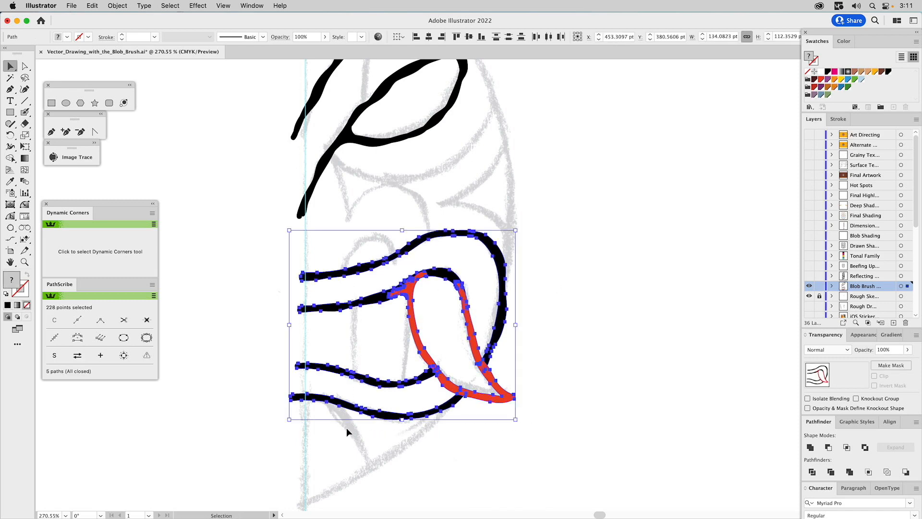
click(811, 448)
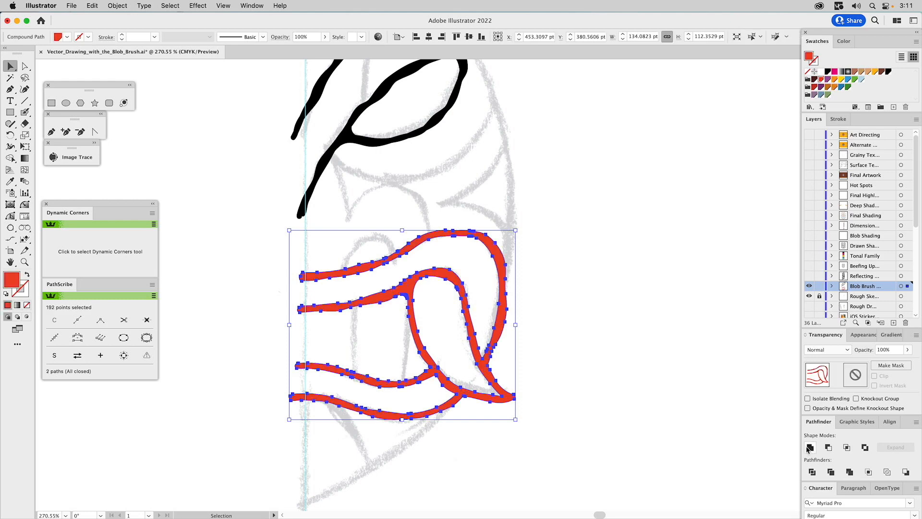
key(i)
click(354, 134)
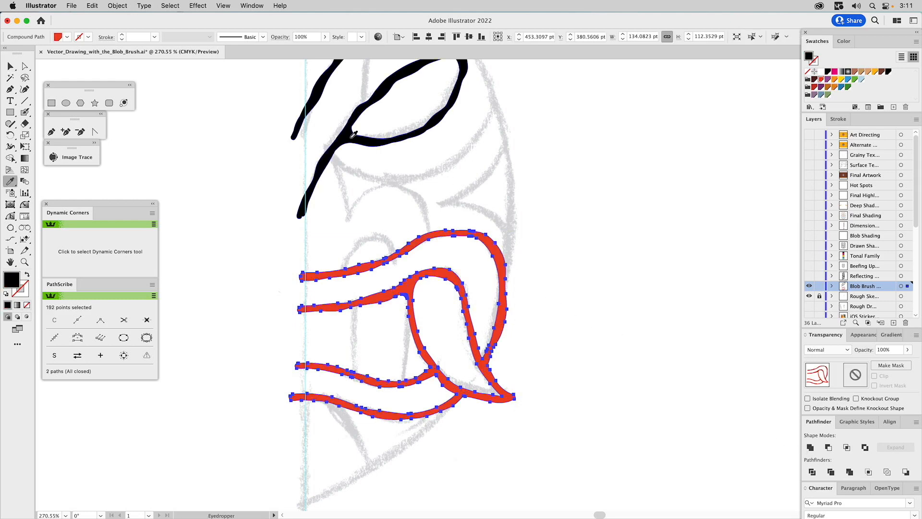
Deselect the united mouth shape and fill in the junctions where the mouth contours meet the tusk using the Blob Brush with a black stroke.
click(81, 131)
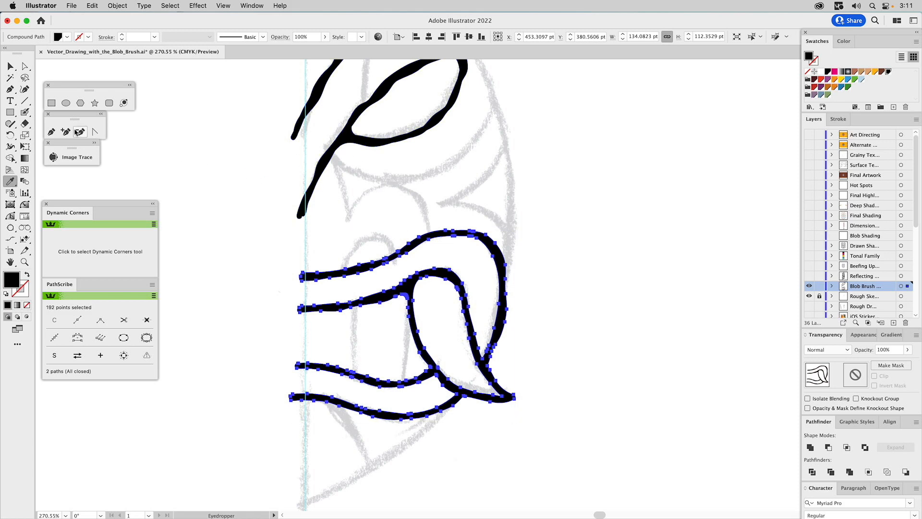
click(24, 112)
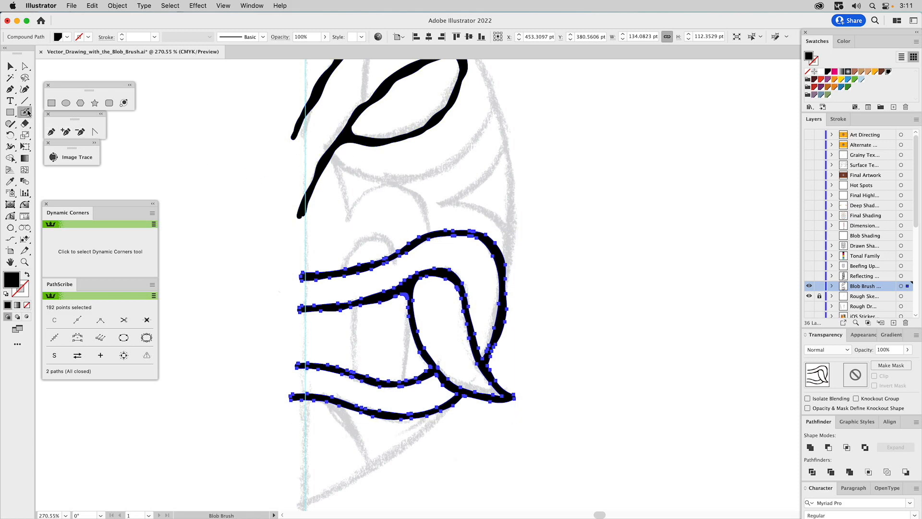
super+click(416, 358)
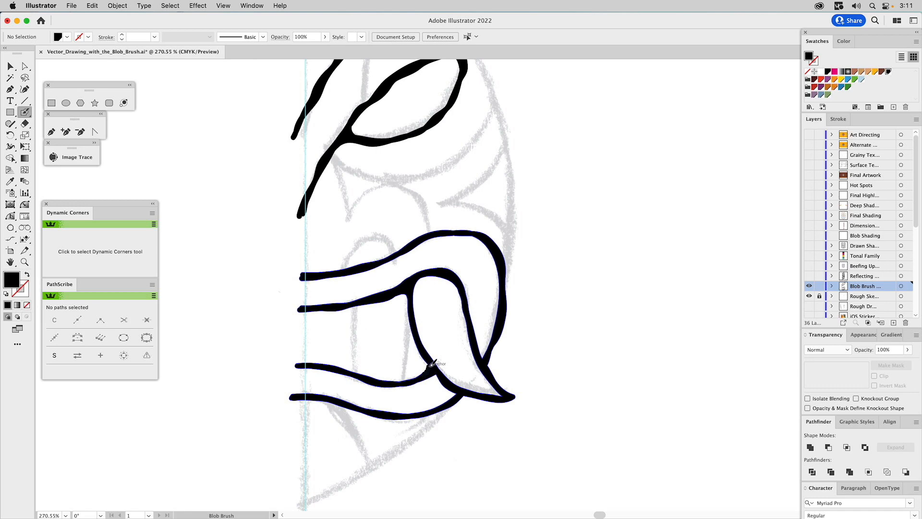
key(shift+x)
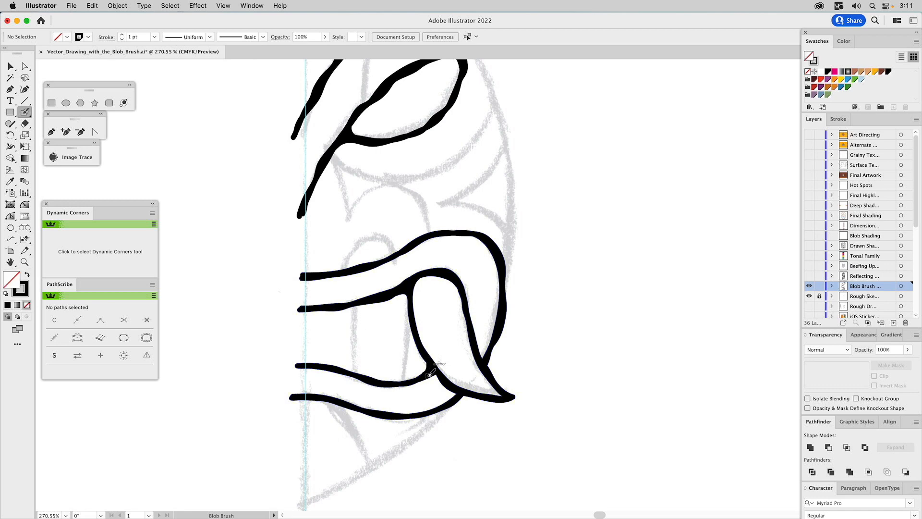
mouse_move(445, 380)
mouse_down()
mouse_move(453, 398)
mouse_move(464, 391)
mouse_up()
Hide the Blob Brush layer and show the Reflecting layer containing the completed half-tiki line art.
key(space)
drag(523, 212, 558, 268)
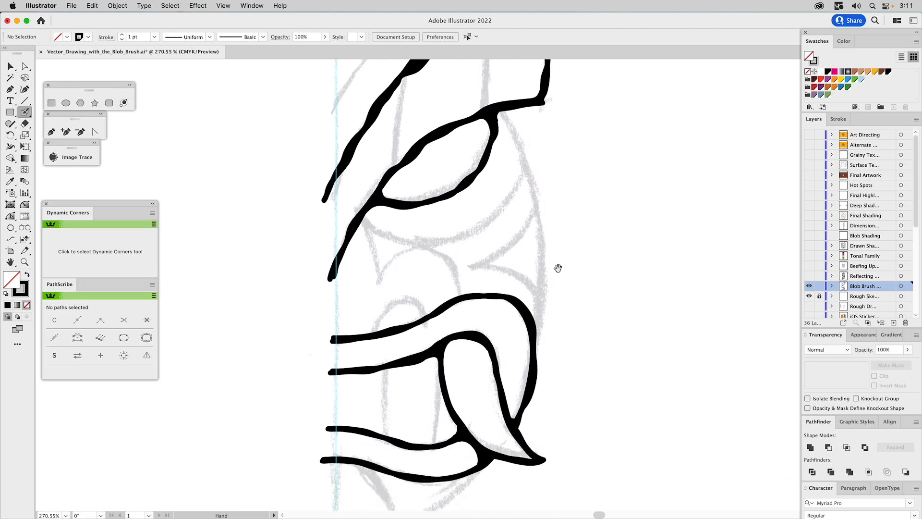
key(z)
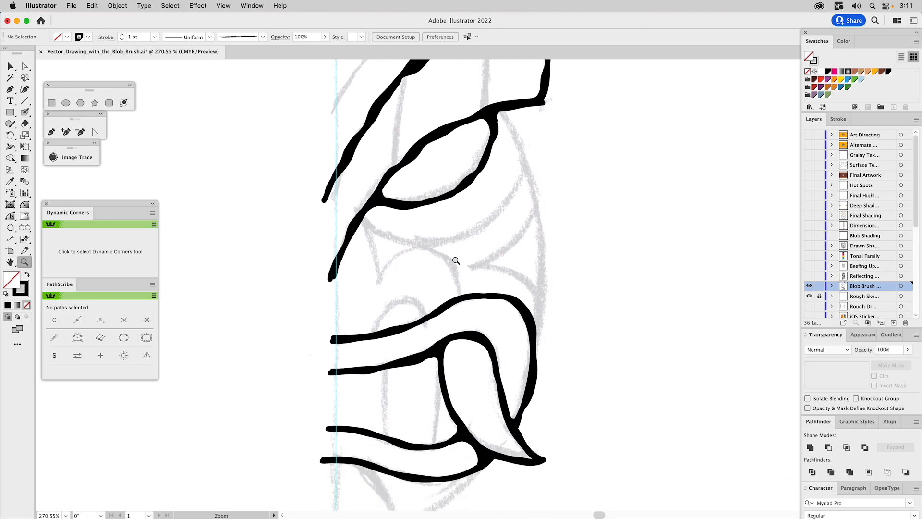
alt+click(455, 260)
alt+click(456, 260)
key(space)
drag(502, 296, 500, 274)
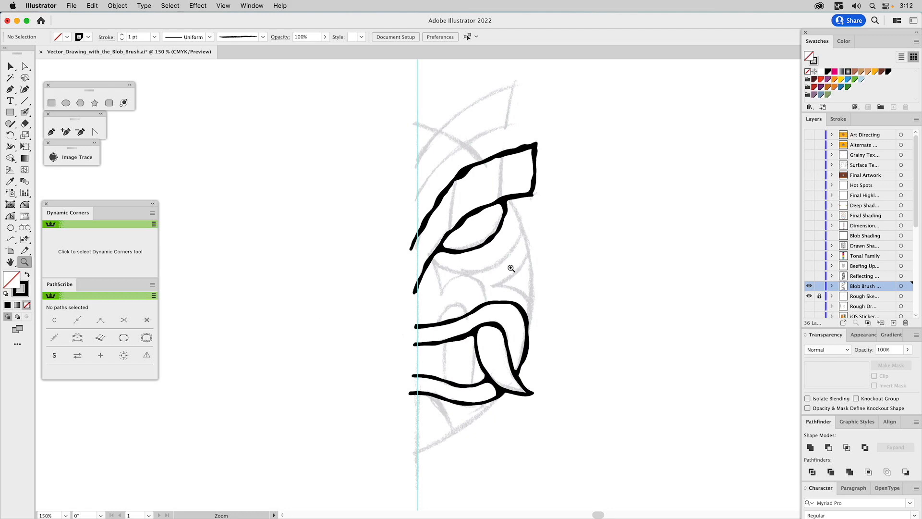
click(808, 287)
click(810, 286)
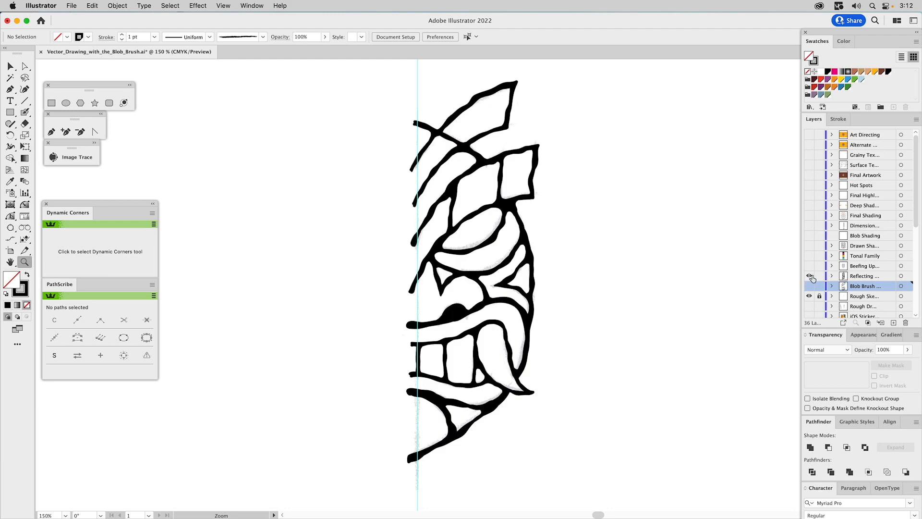
Unite the headdress and face groups of the half-tiki into one shape, and convert the result into a compound path.
key(v)
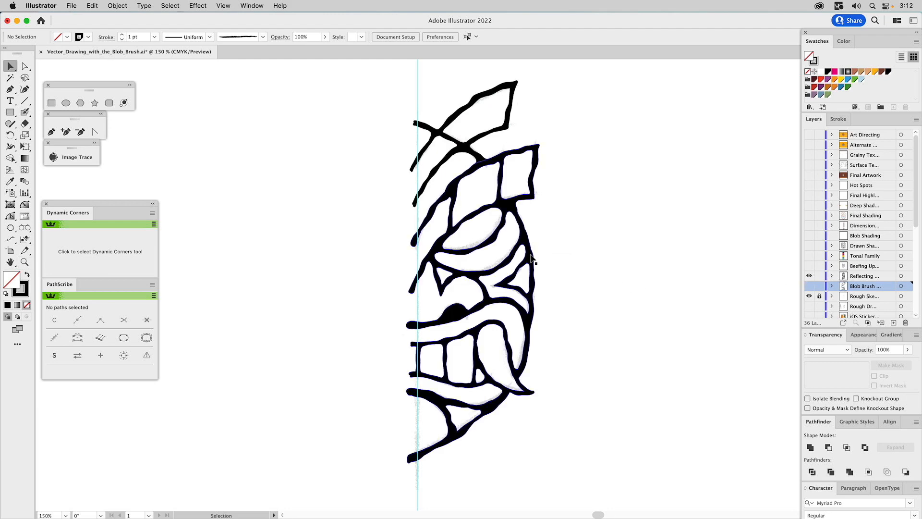
click(532, 259)
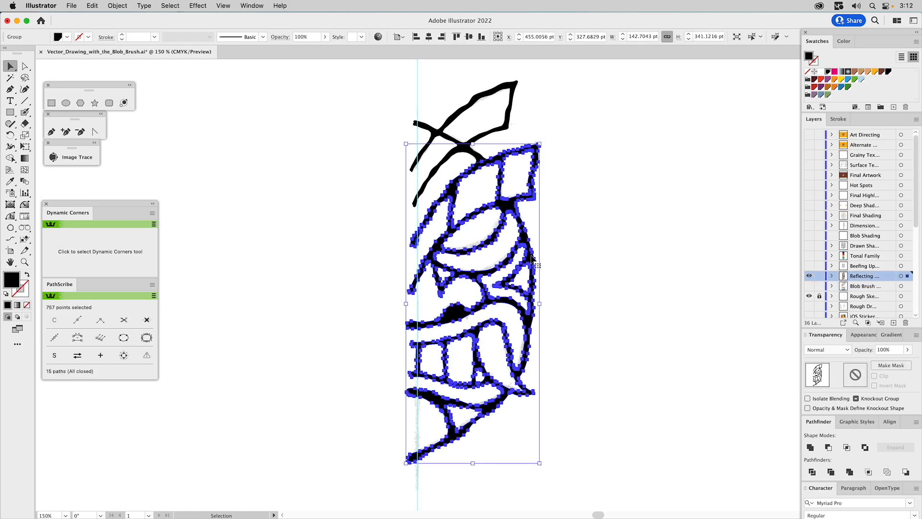
click(490, 136)
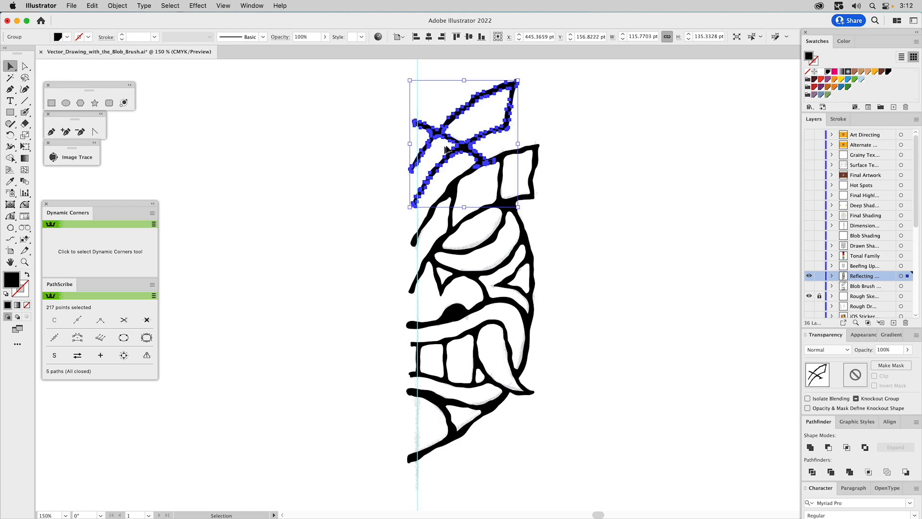
click(544, 108)
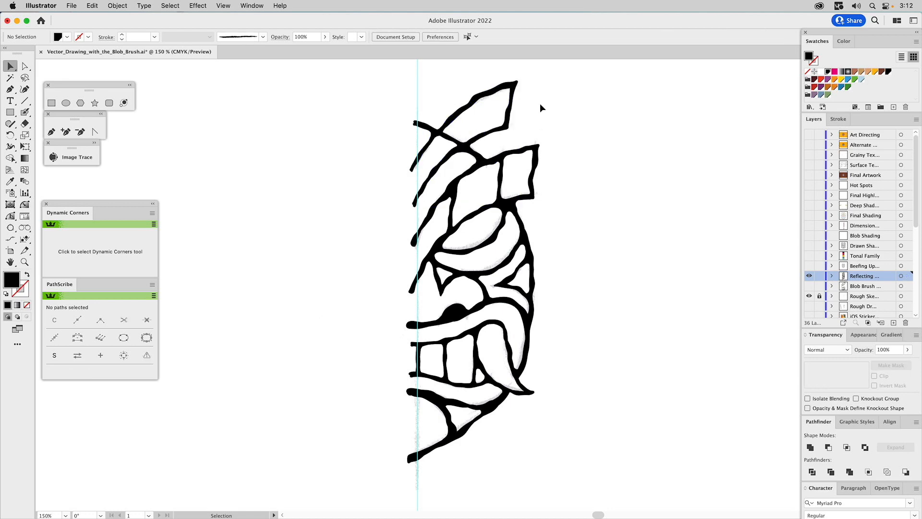
drag(552, 83, 441, 451)
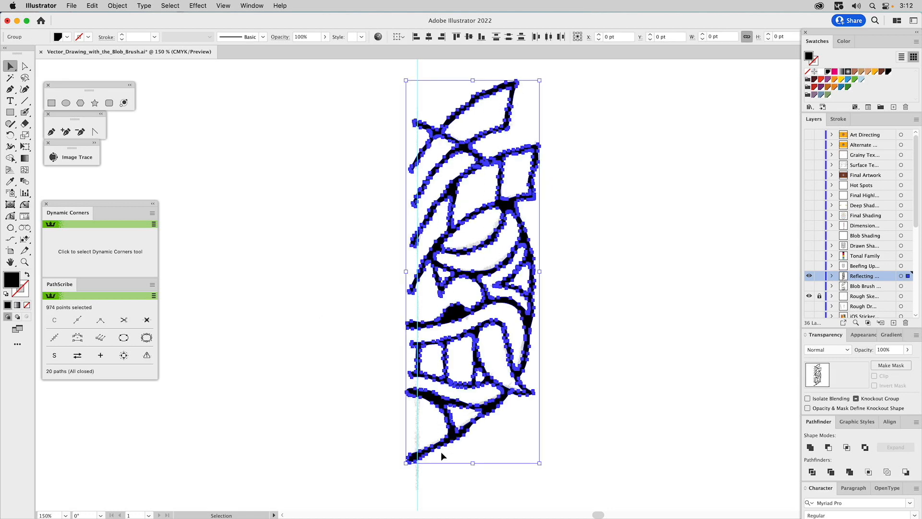
click(809, 447)
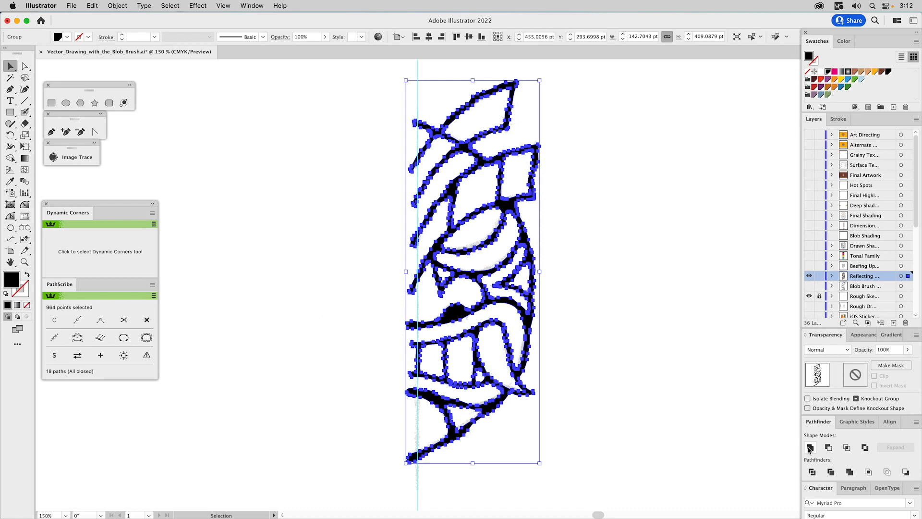
click(865, 335)
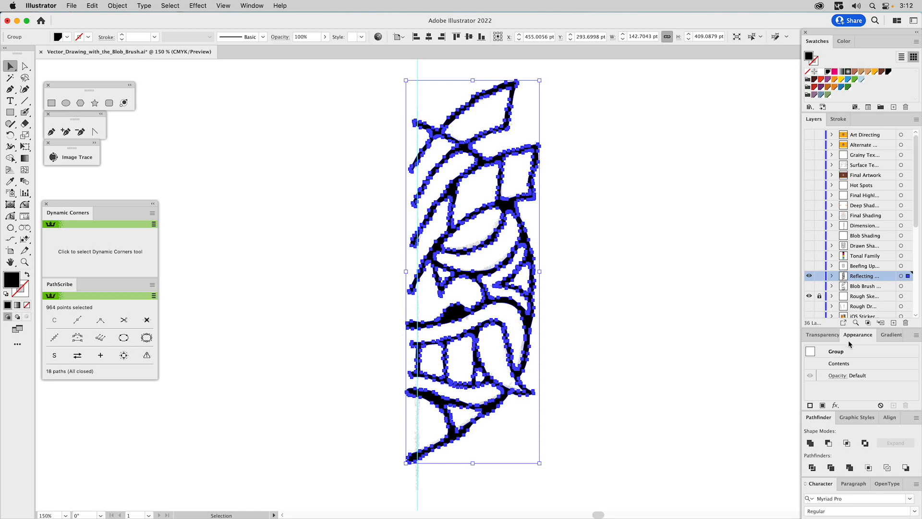
key(super+8)
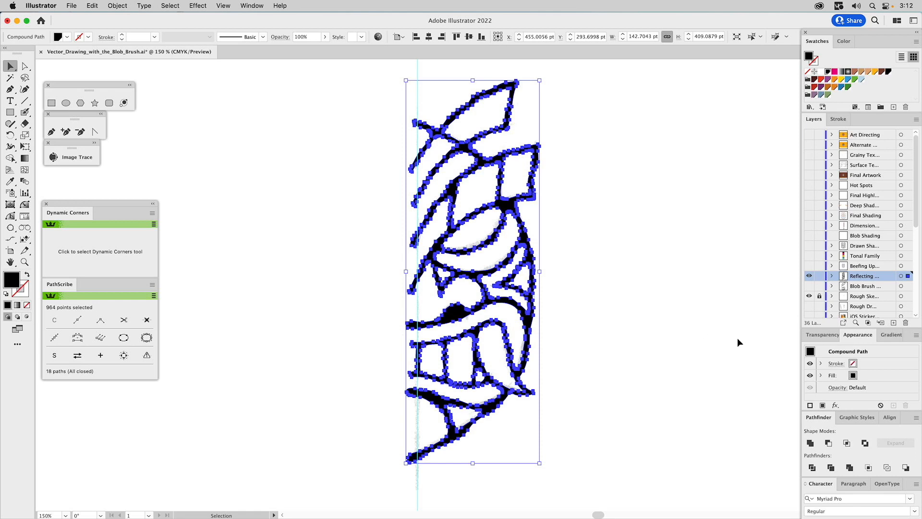
Cut the line art off at the centre guide by subtracting a rectangle about 216 × 428 pt drawn over its left overhang with Minus Front.
click(614, 217)
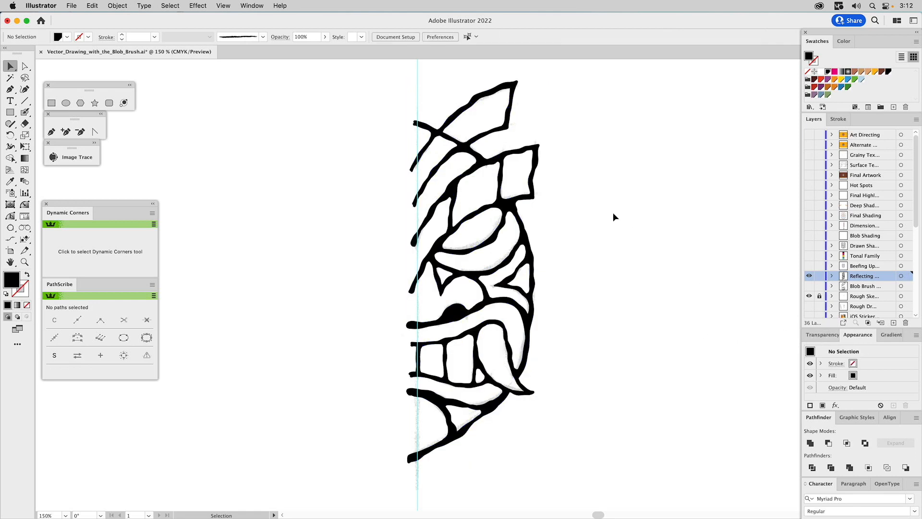
click(51, 103)
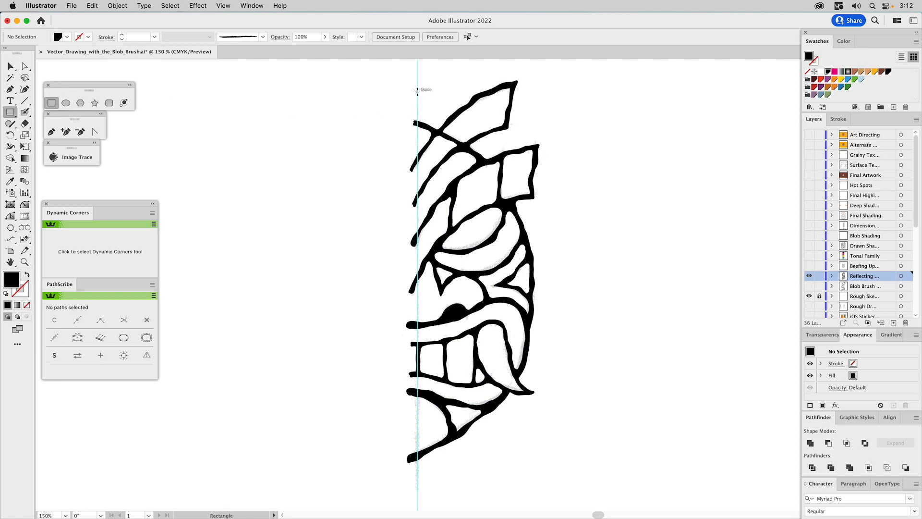
mouse_move(418, 91)
mouse_down()
mouse_move(310, 391)
mouse_move(215, 492)
mouse_up()
key(v)
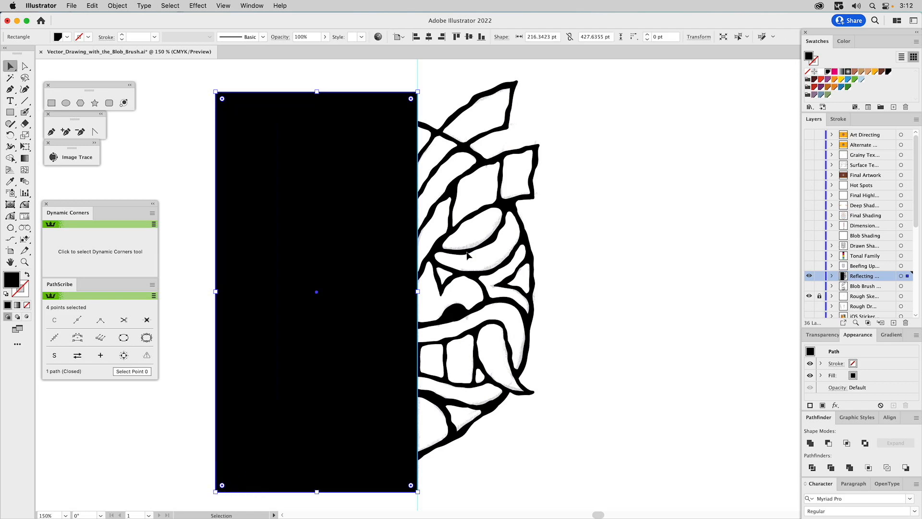
shift+click(463, 152)
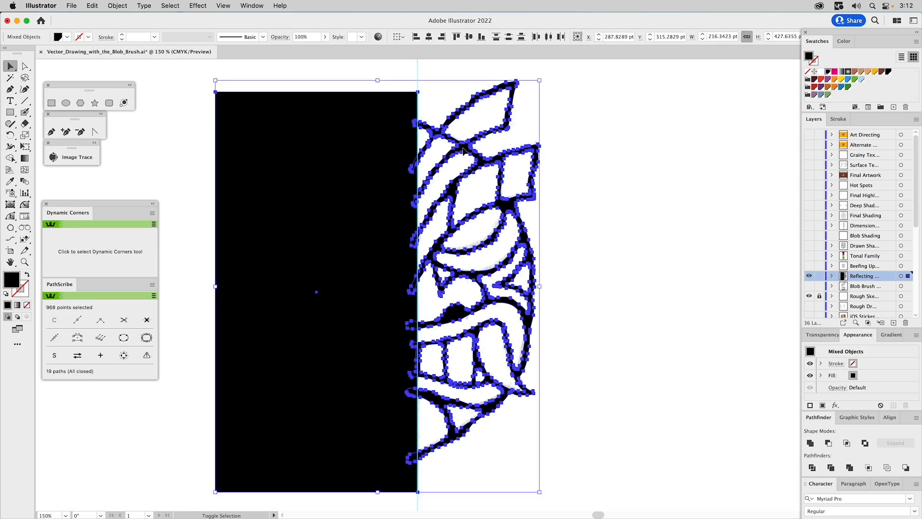
click(828, 442)
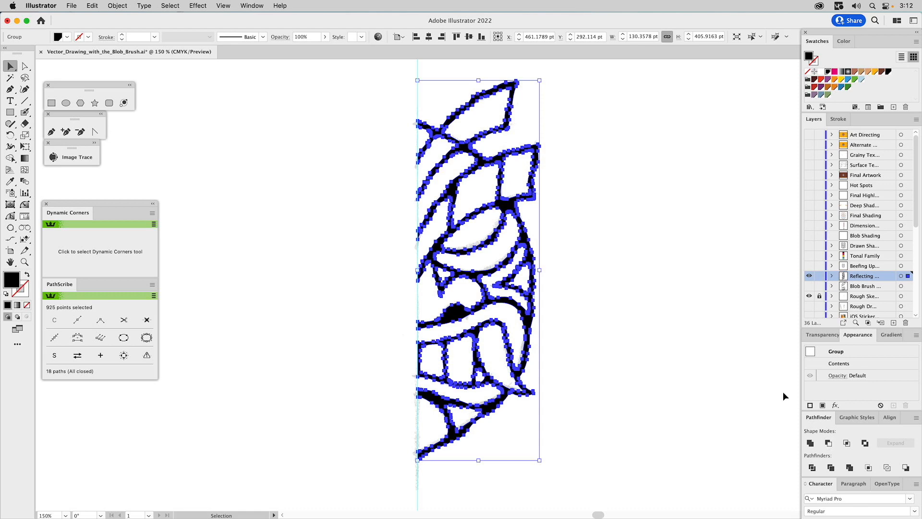
click(674, 285)
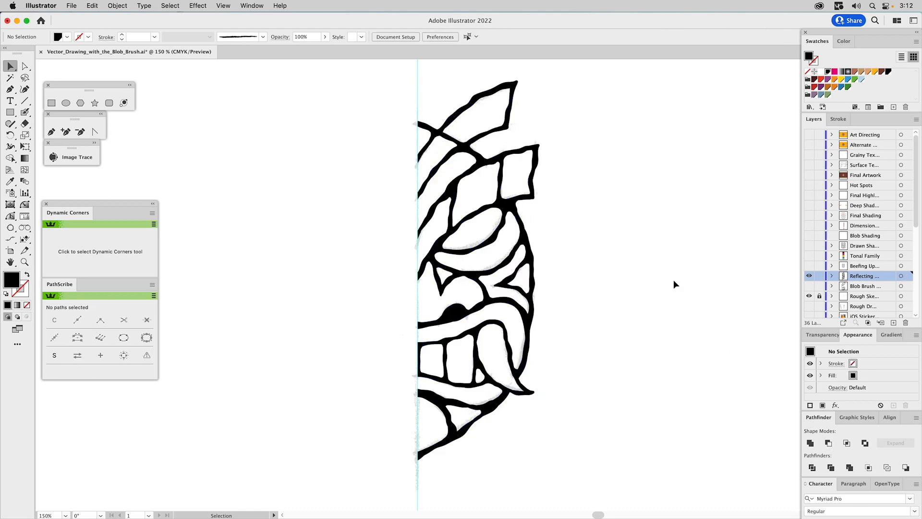
Reflect a copy of the trimmed half across the vertical centre guide to complete the tiki mask.
click(429, 126)
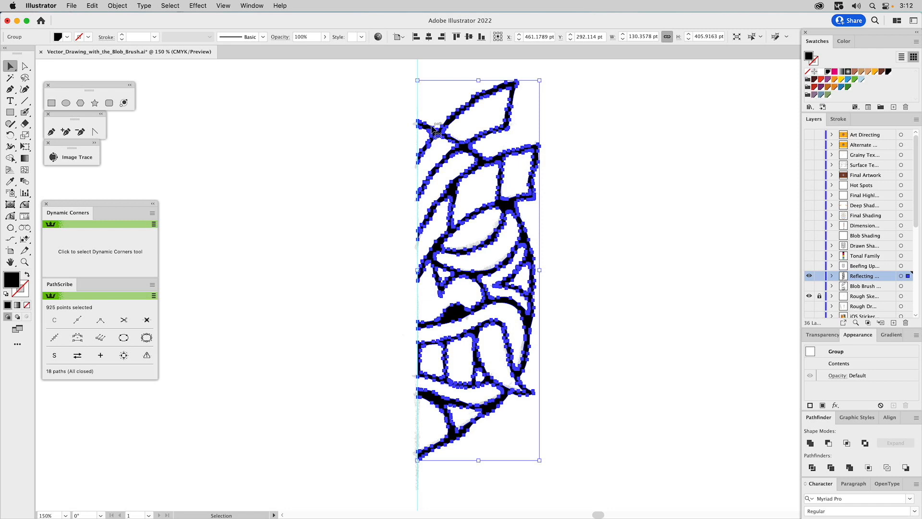
click(12, 138)
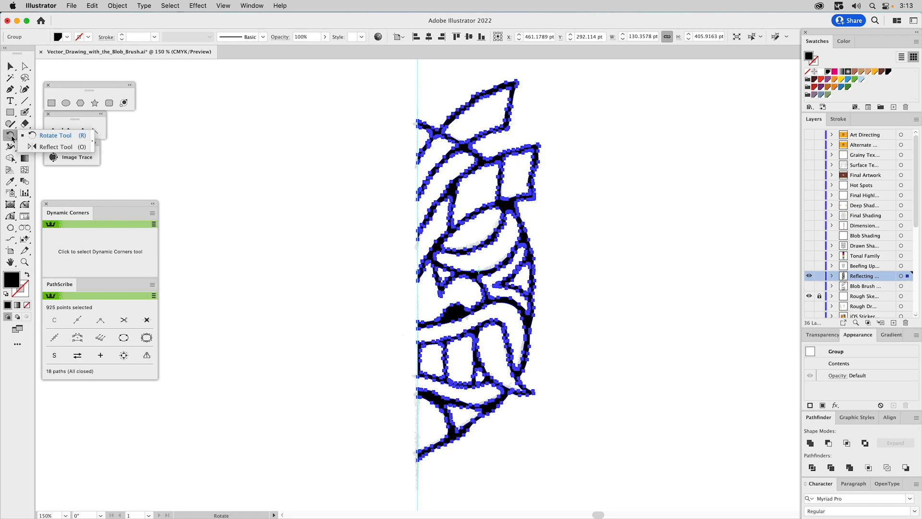
click(34, 147)
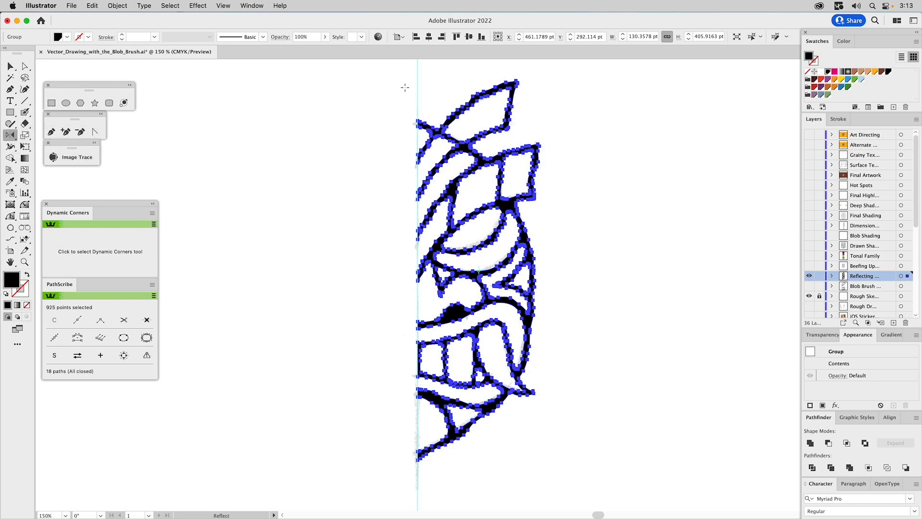
click(418, 120)
alt+shift+click(431, 143)
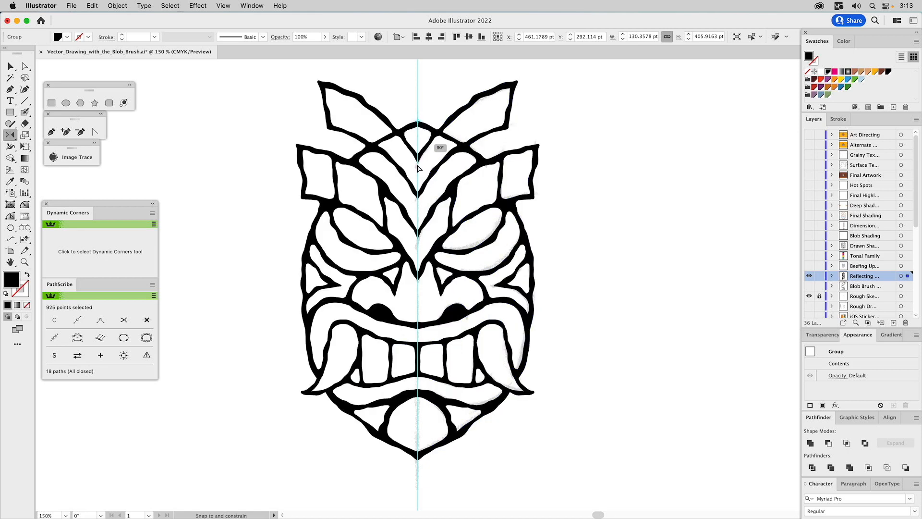
super+click(602, 228)
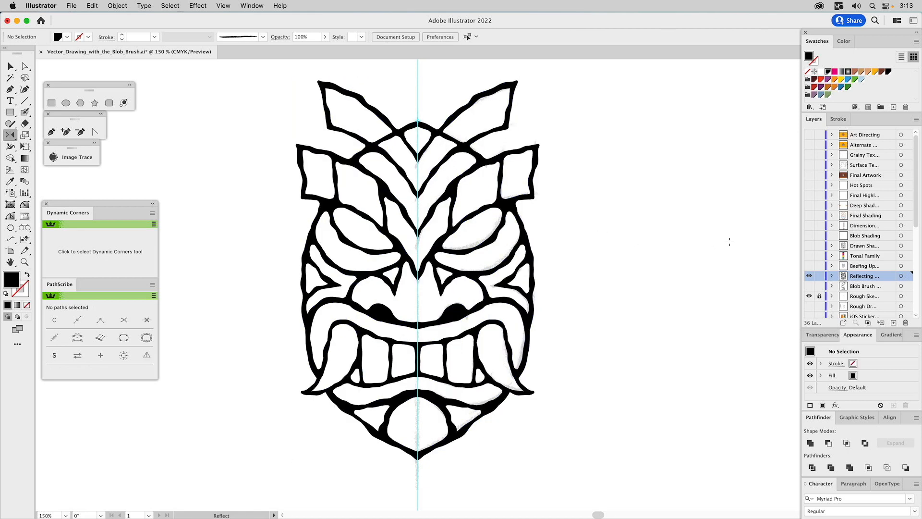
Hide the rough sketch layer and recolour the mirrored left half of the mask red.
click(809, 297)
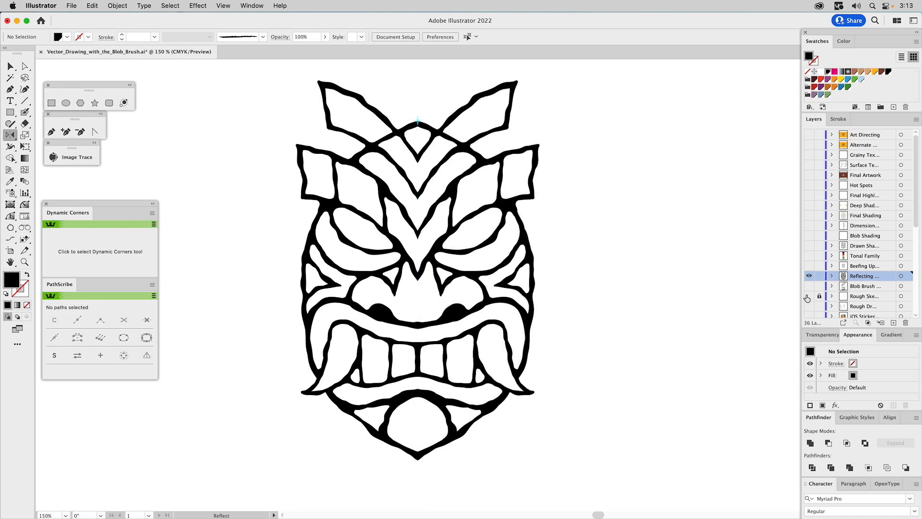
key(v)
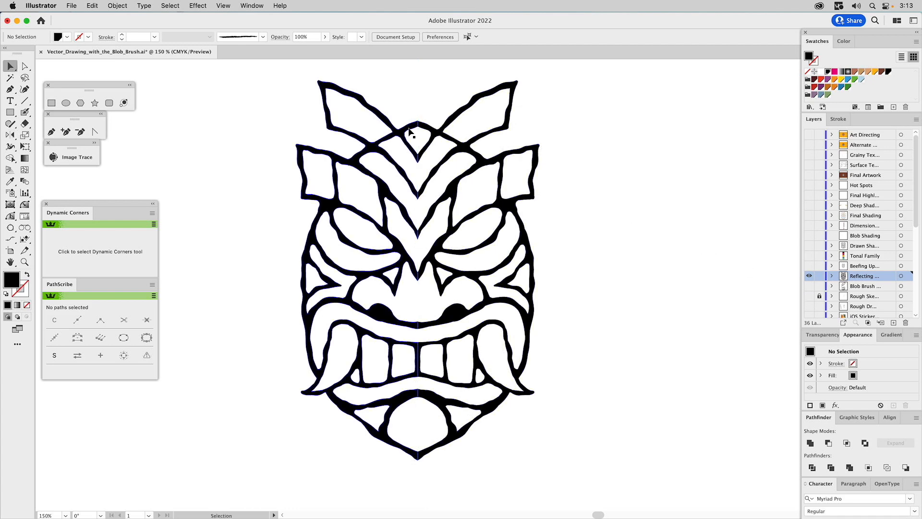
click(409, 132)
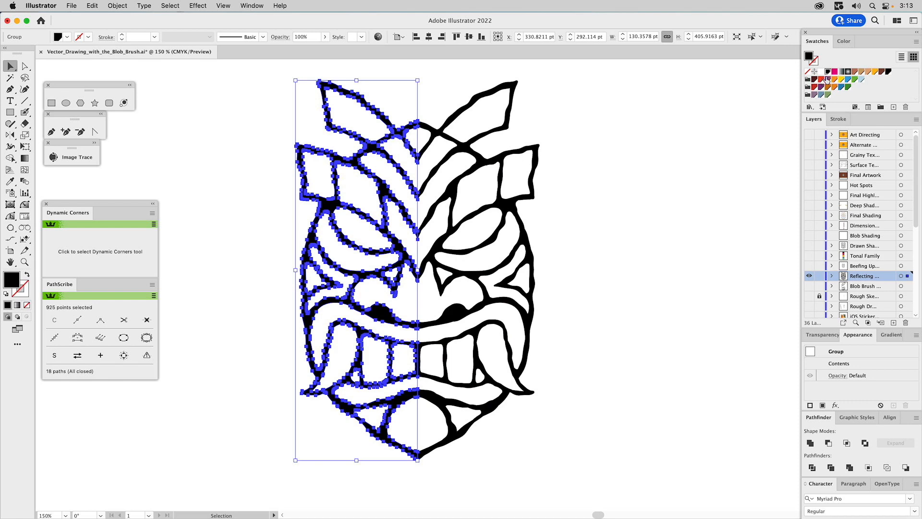
click(813, 87)
click(639, 142)
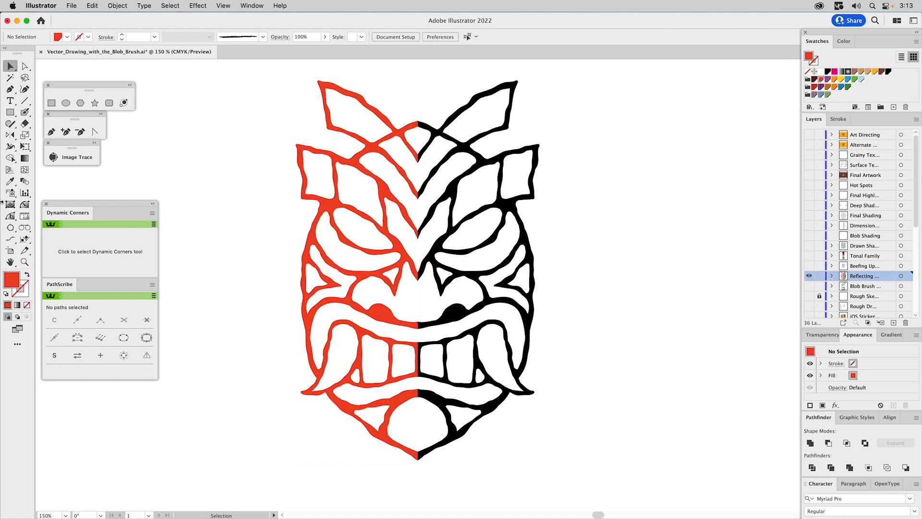
Add an anchor point on the red half's topmost centre seam and move it about 1.3 pt into the black half.
click(24, 262)
drag(461, 107, 486, 150)
key(a)
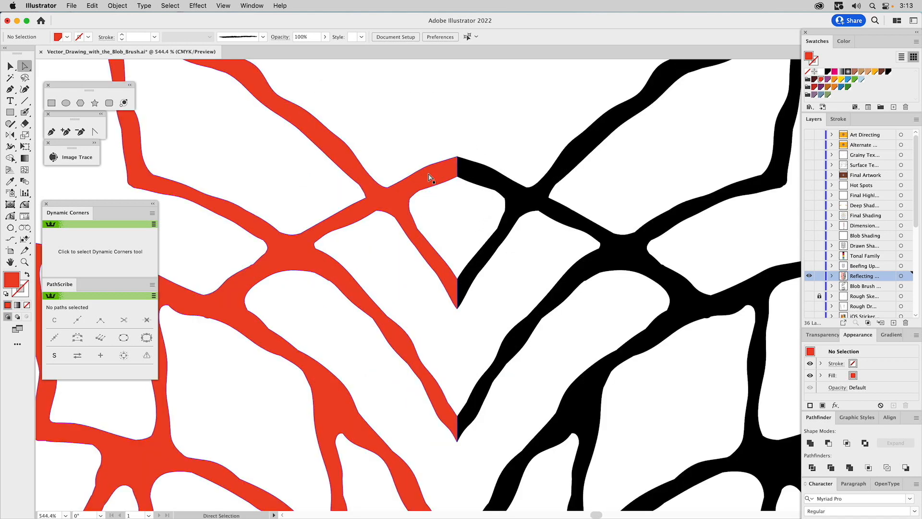
click(429, 177)
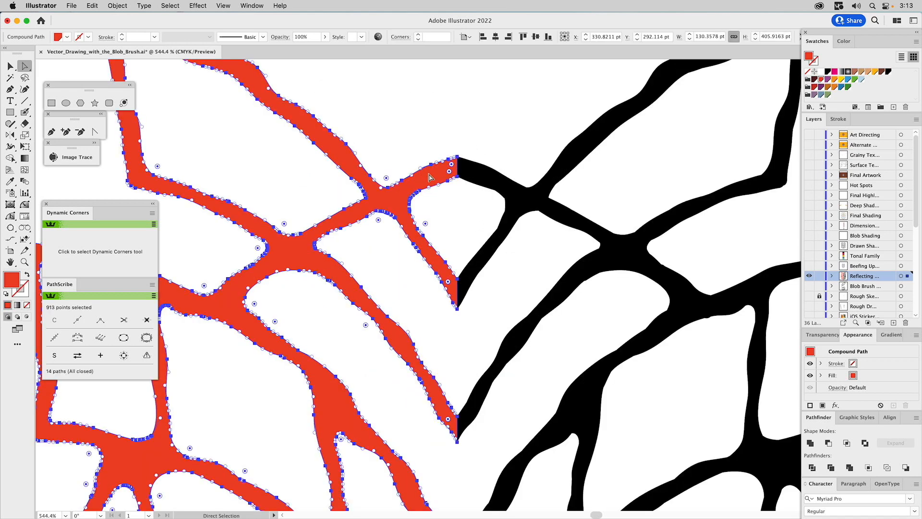
click(64, 132)
click(457, 168)
key(a)
click(458, 167)
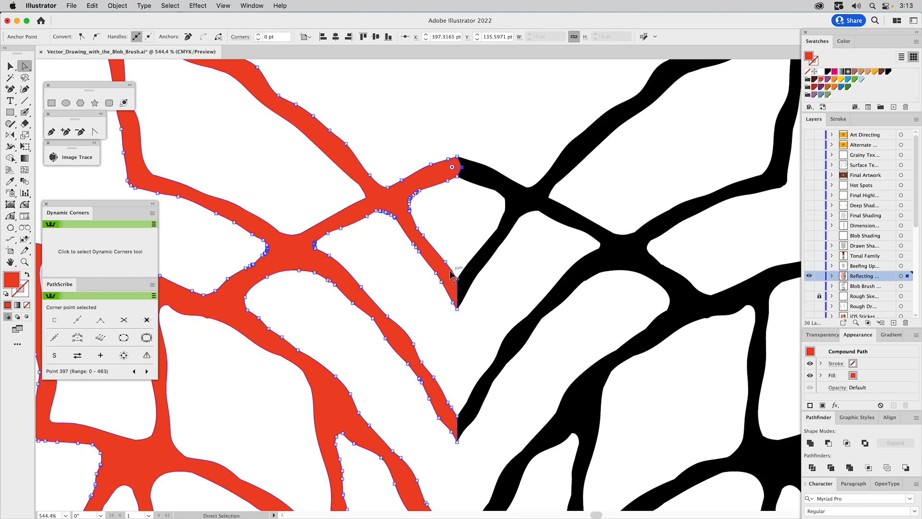
Add anchor points on the red half's next two centre seams below and move each about 1 pt into the black half.
click(66, 131)
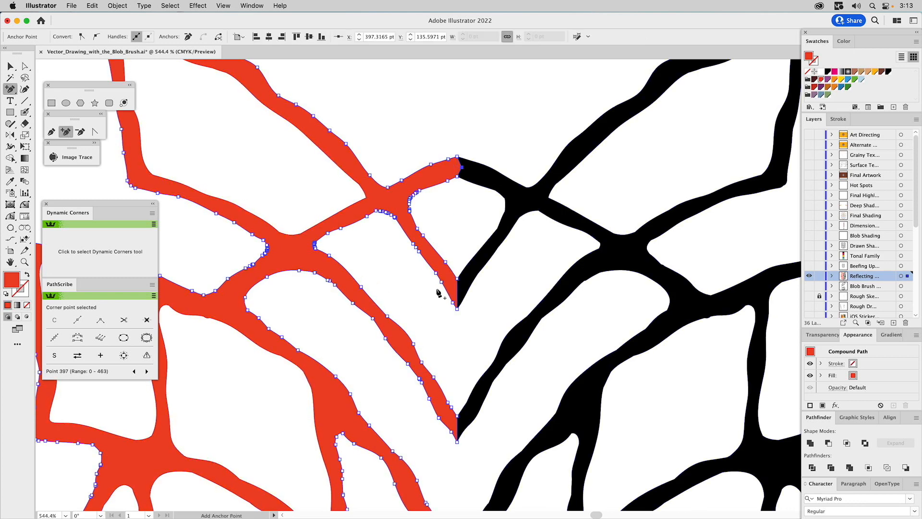
click(458, 291)
click(457, 427)
key(a)
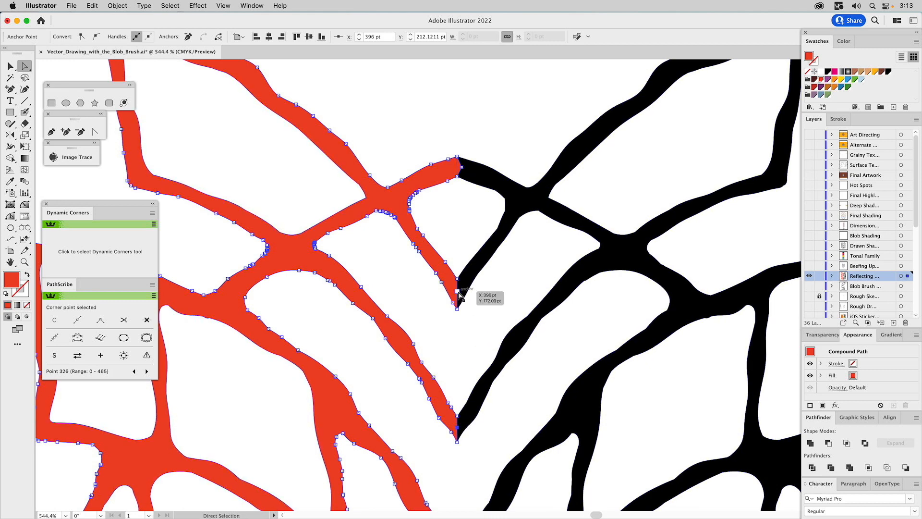
click(459, 292)
click(458, 427)
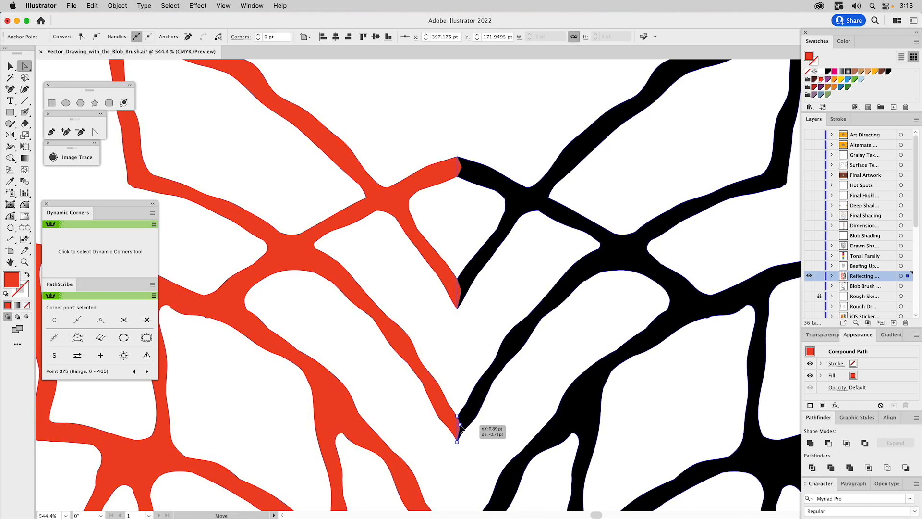
super+click(476, 347)
key(super+0)
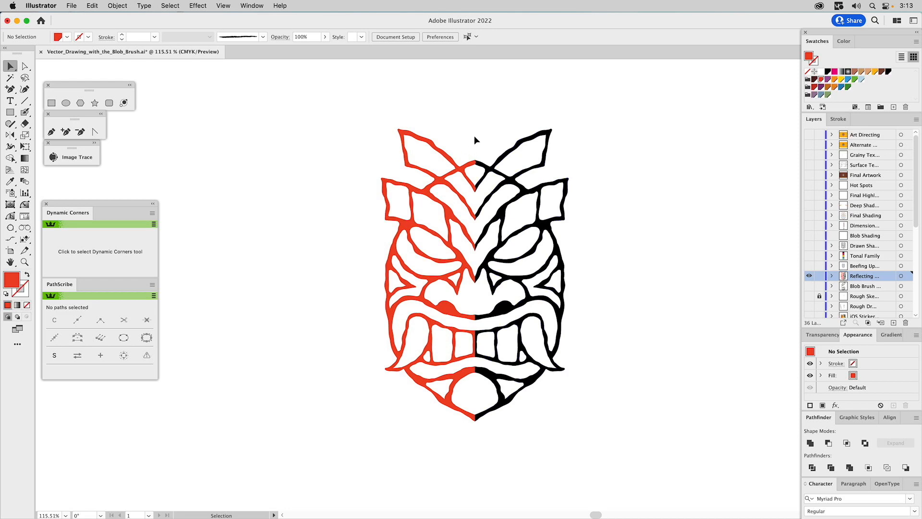
Unite the red and black halves into one shape and check the merged paths in outline view.
click(529, 303)
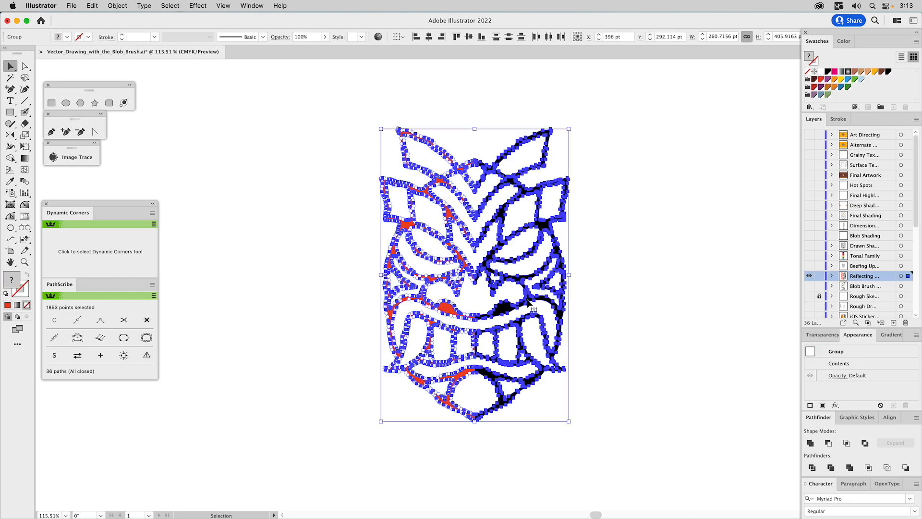
click(810, 443)
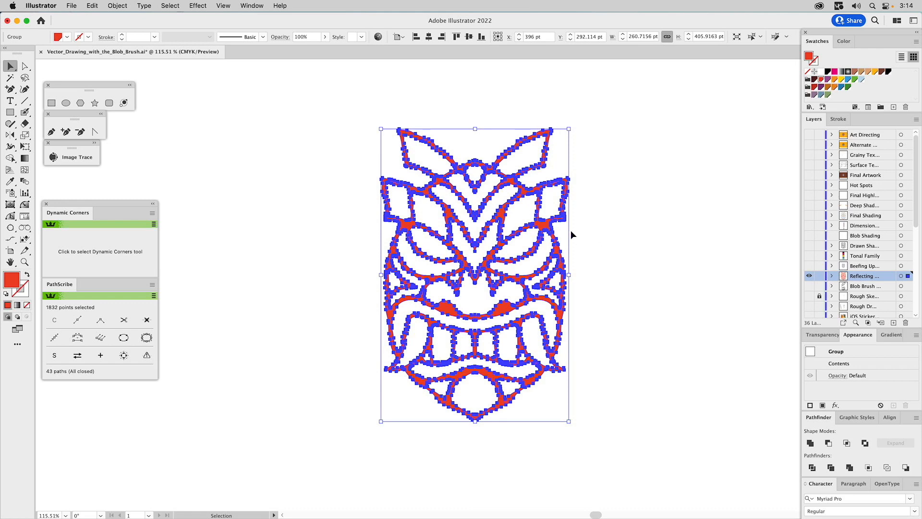
key(super+y)
click(619, 248)
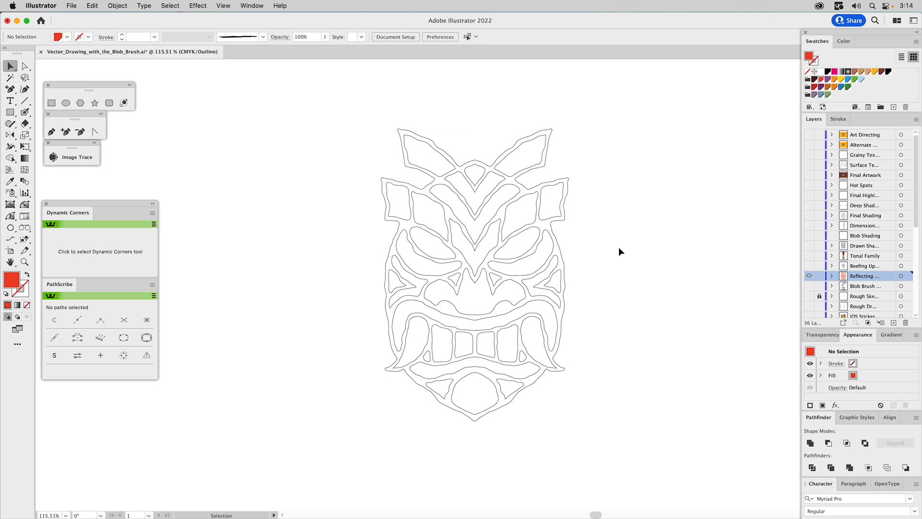
key(super)
key(super+y)
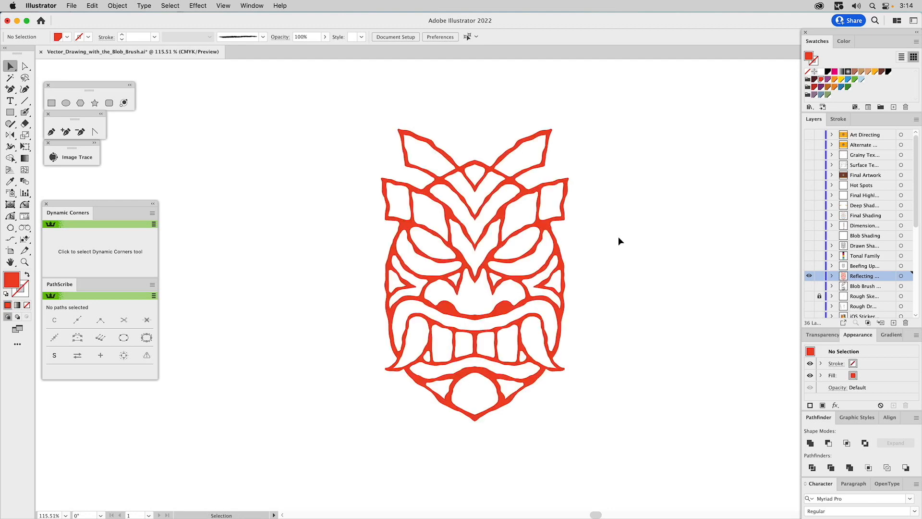
Fill the merged mask artwork with black.
click(573, 178)
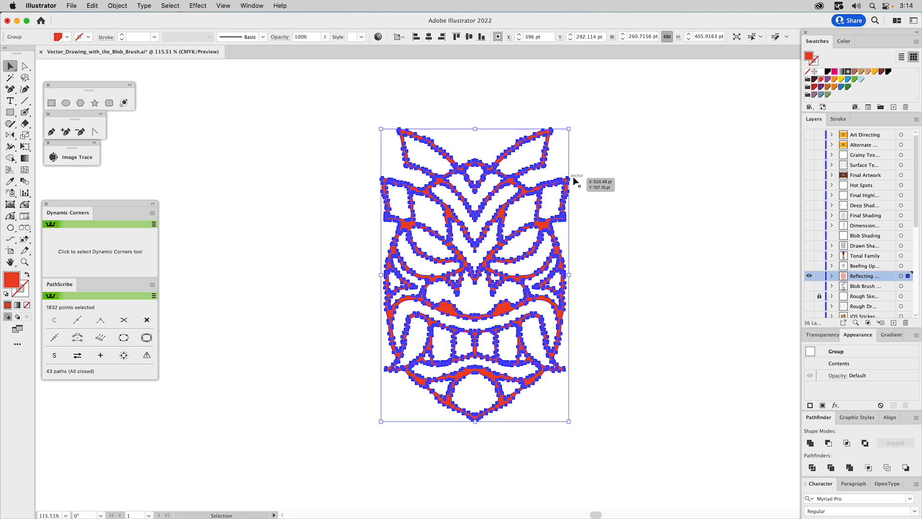
click(886, 72)
click(624, 188)
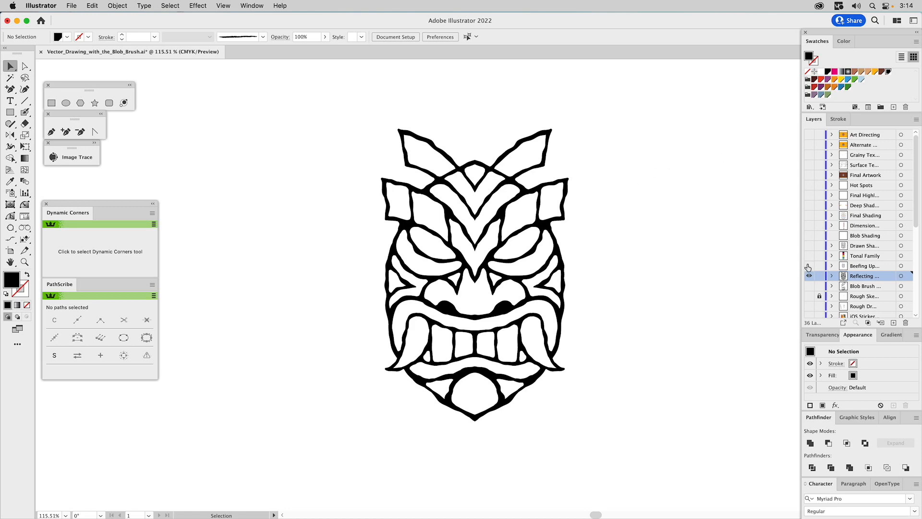
Release the mask's compound path into separate shapes.
click(568, 183)
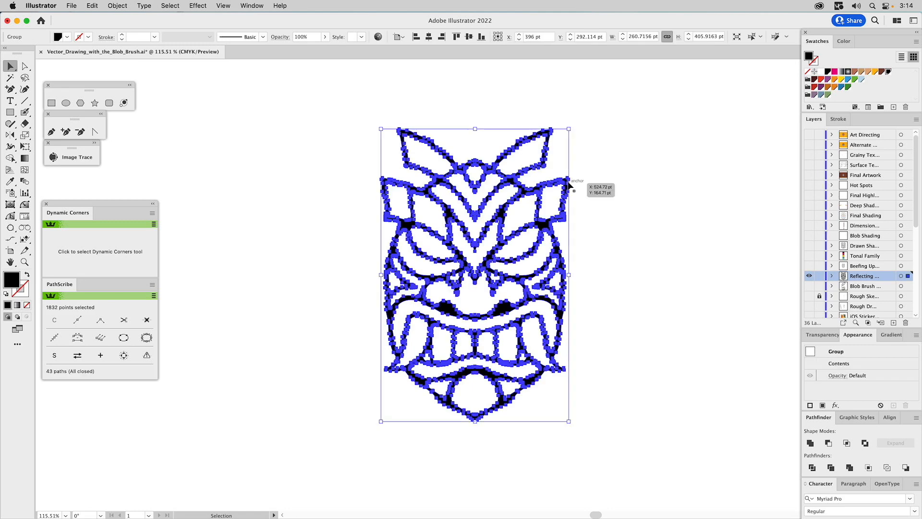
click(117, 6)
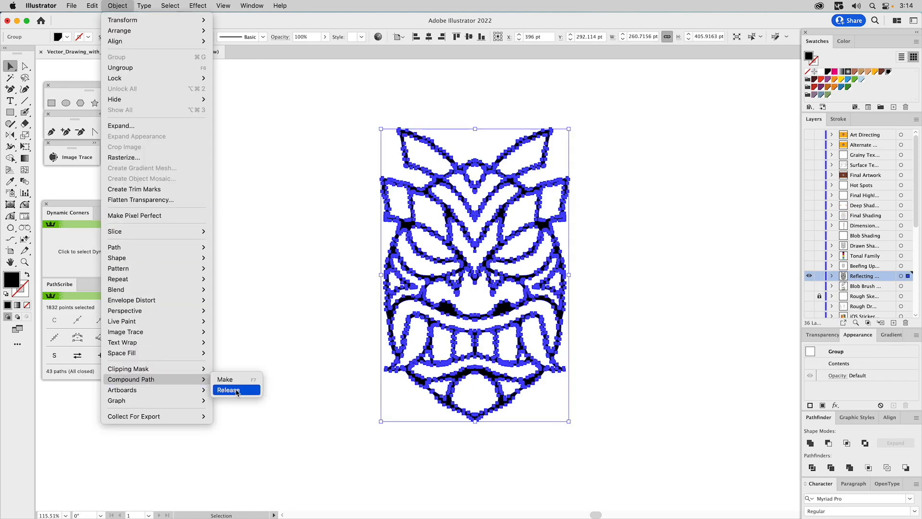
click(239, 391)
key(super+shift+a)
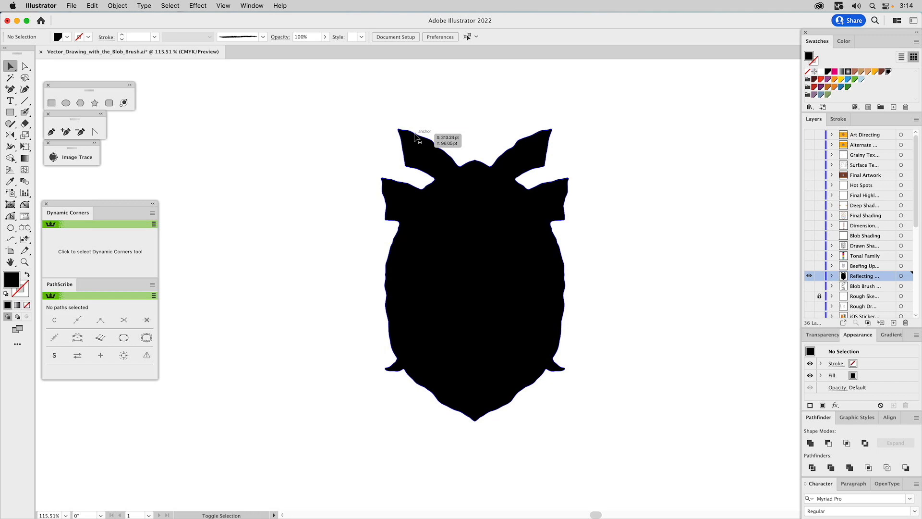
Ungroup the released shapes and fill all of them except the outer silhouette with white.
click(417, 137)
key(super+shift+g)
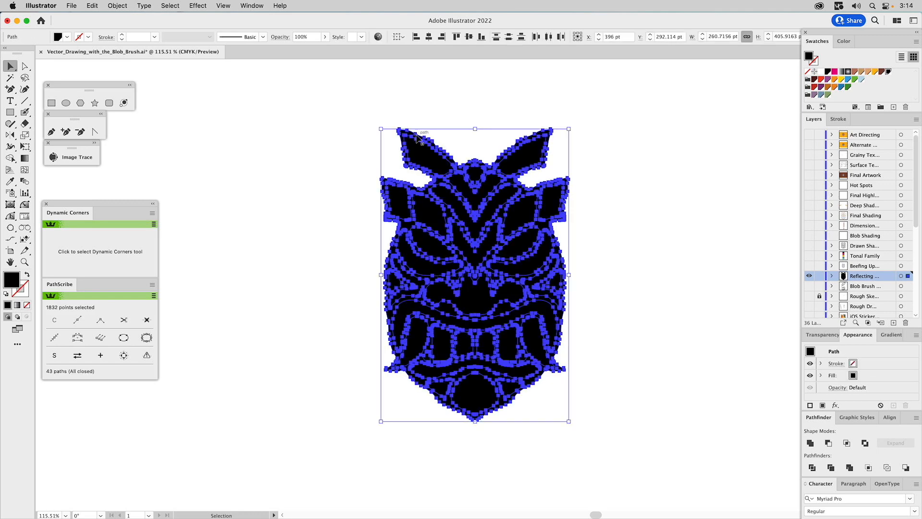
shift+click(417, 138)
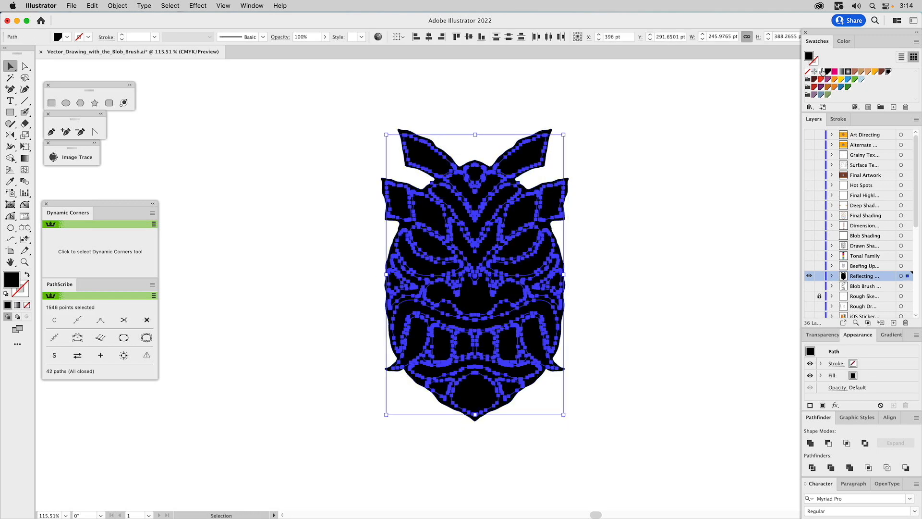
click(821, 72)
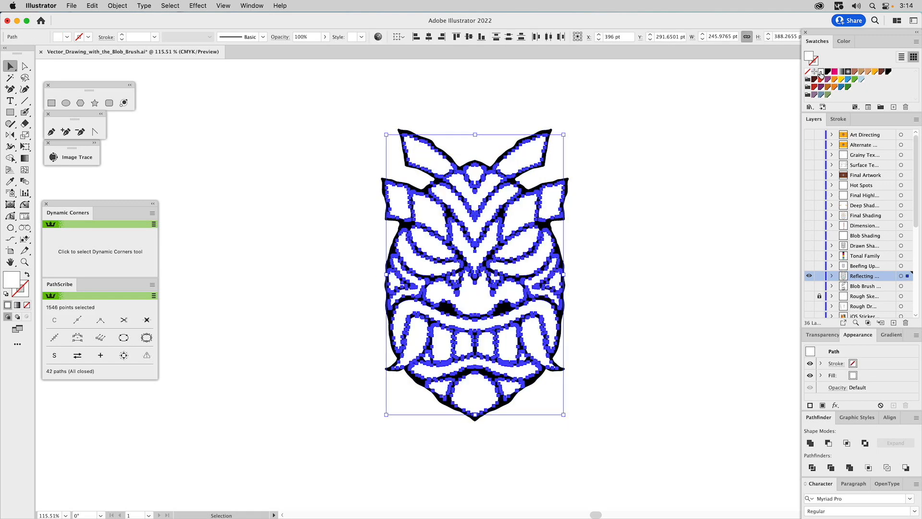
click(658, 170)
Try deleting the black outer silhouette behind the white shapes, and undo the deletion.
drag(598, 196, 654, 158)
key(Delete)
key(super+z)
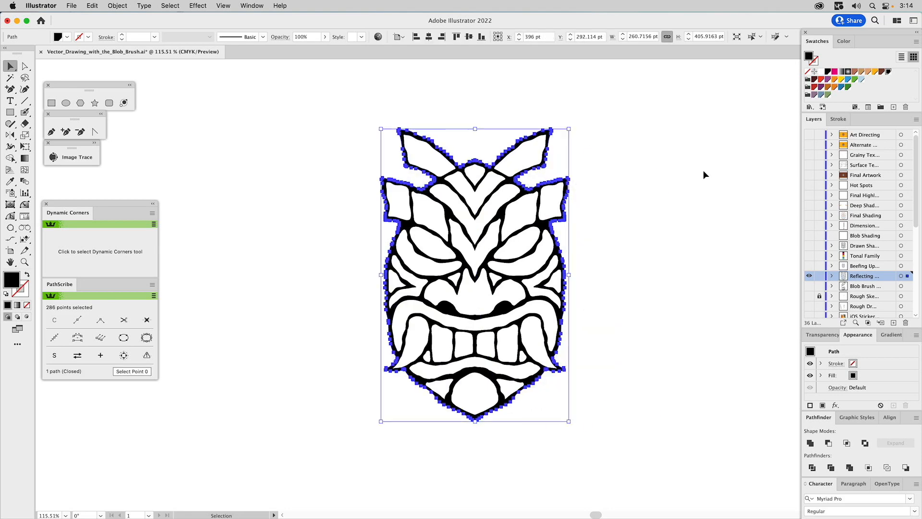
Show the "Beefing Up..." layer, hide the "Reflecting ..." layer, and make "Beefing Up..." the active layer.
click(703, 170)
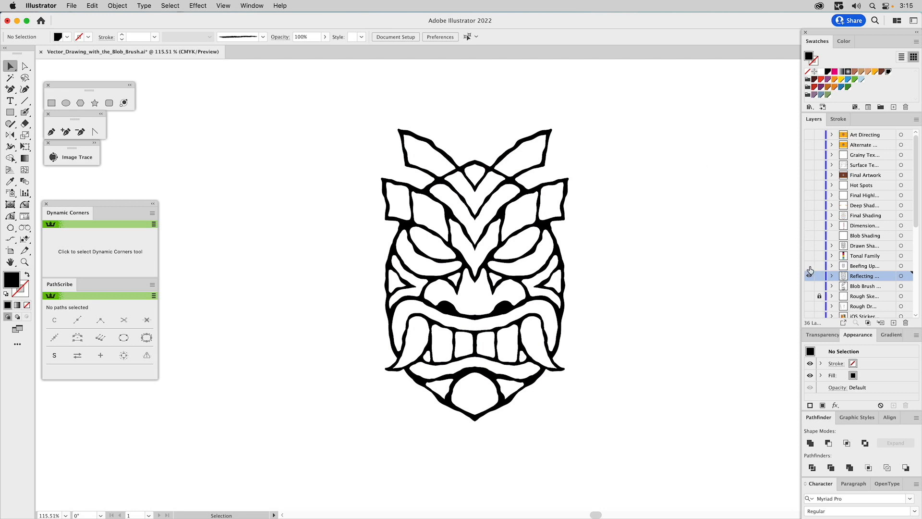
click(809, 266)
click(810, 276)
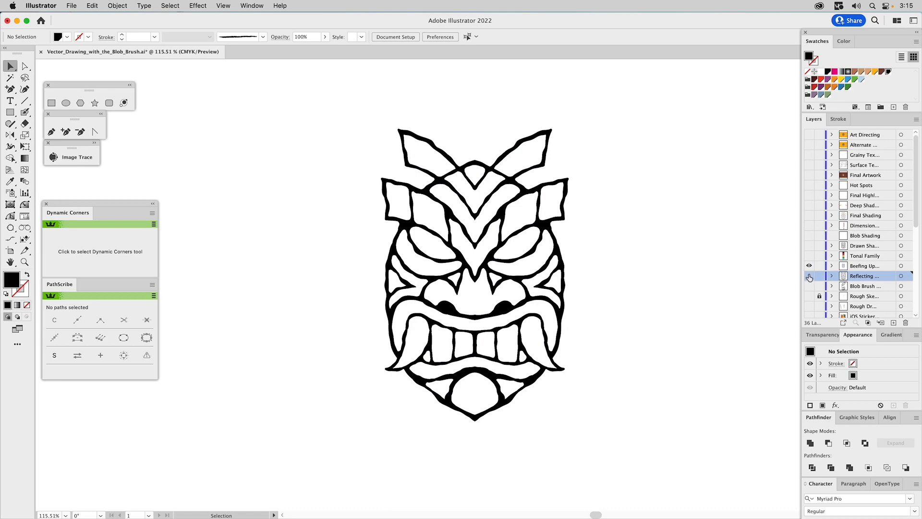
click(857, 267)
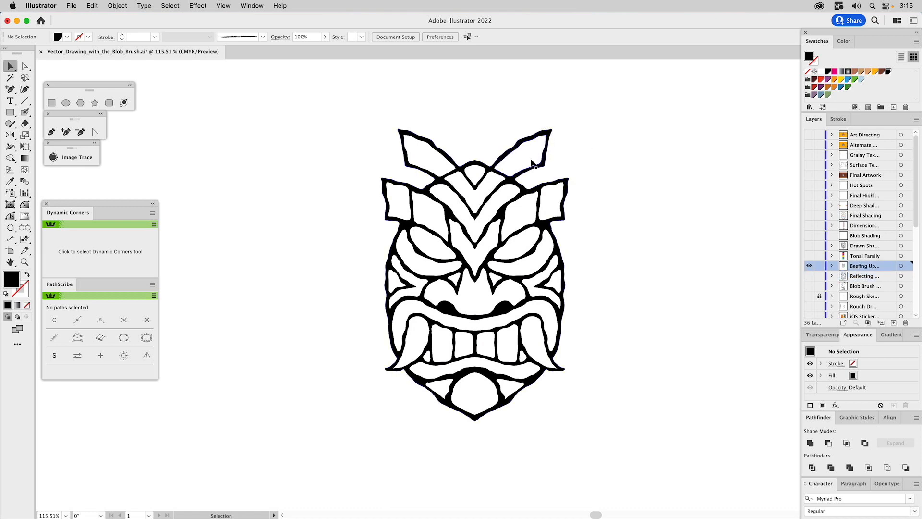
Give the mask's black outer silhouette a black 14 pt stroke with round corner joins.
click(552, 133)
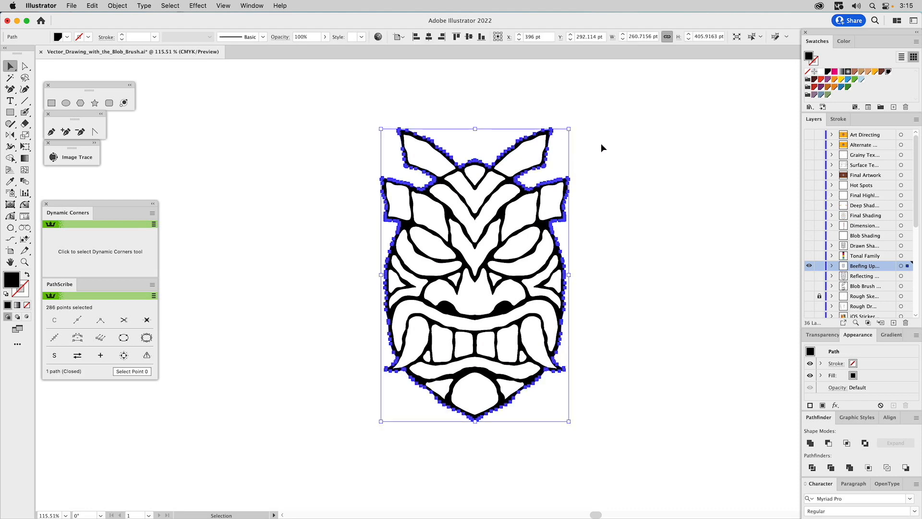
click(835, 121)
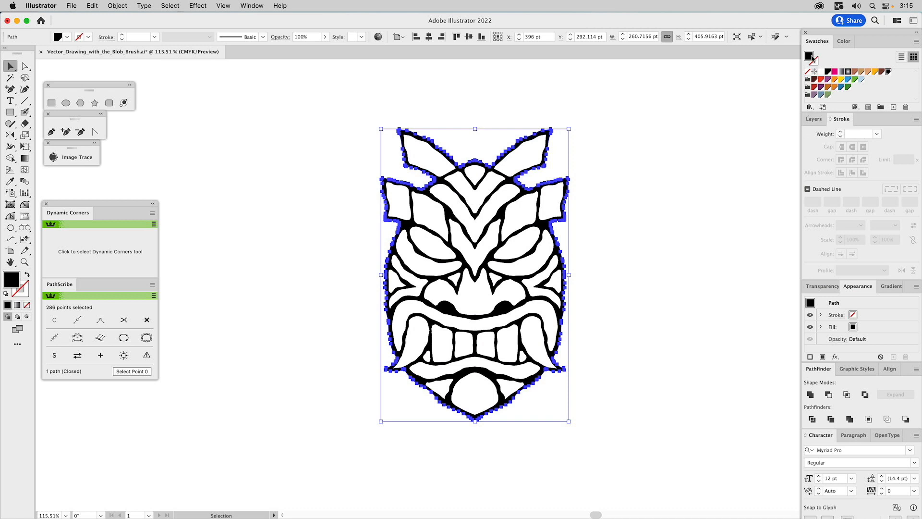
drag(810, 57, 817, 61)
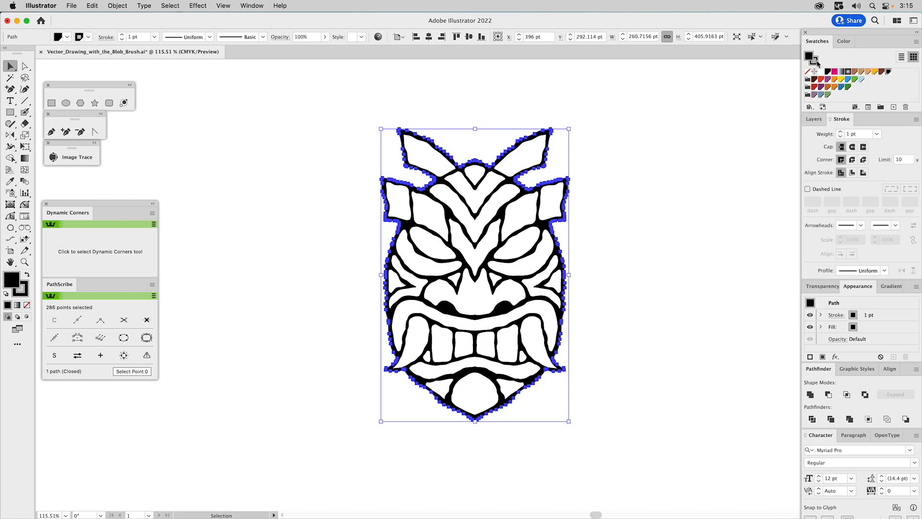
double_click(848, 134)
text(14)
key(Return)
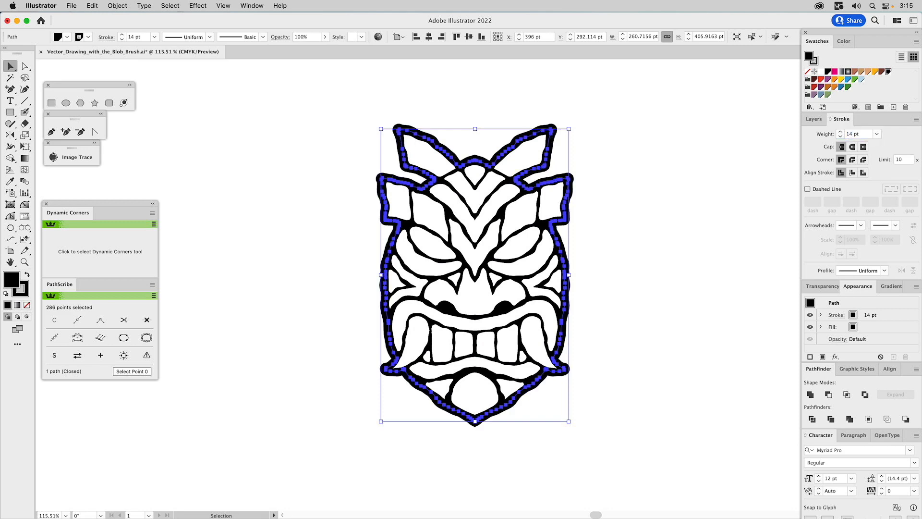
click(852, 159)
click(647, 175)
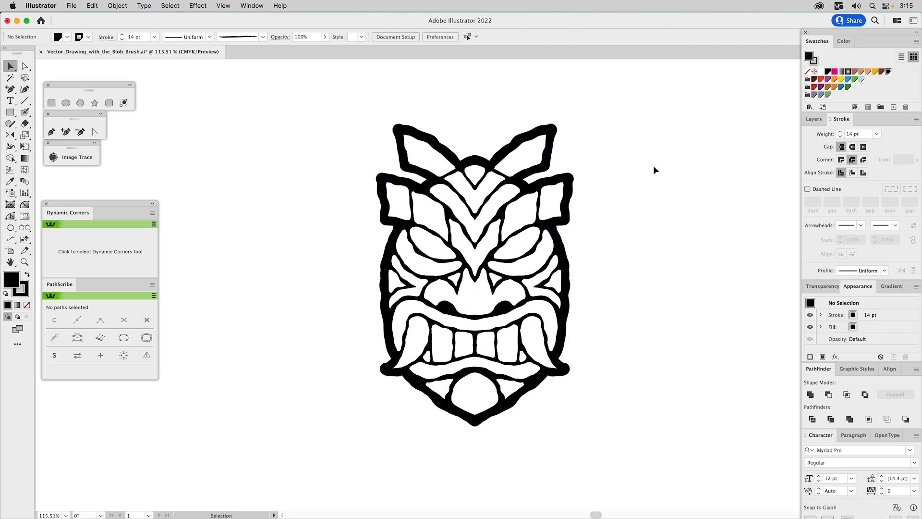
Outline the silhouette's stroke and unite it with the fill into a single black shape.
click(813, 119)
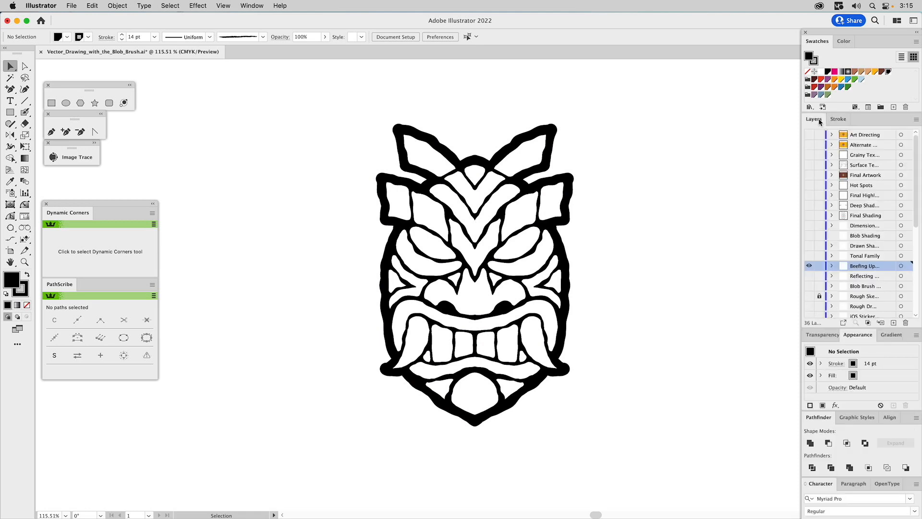
click(563, 131)
click(118, 5)
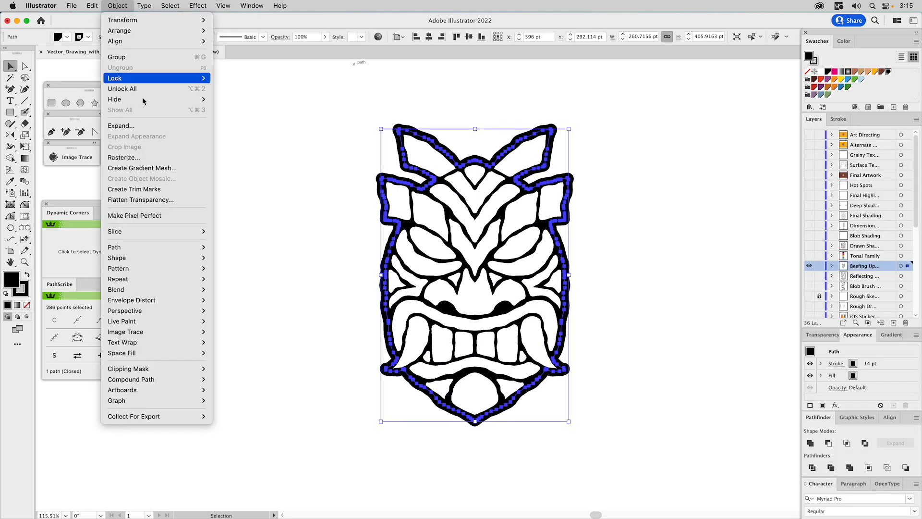
mouse_move(133, 247)
click(236, 285)
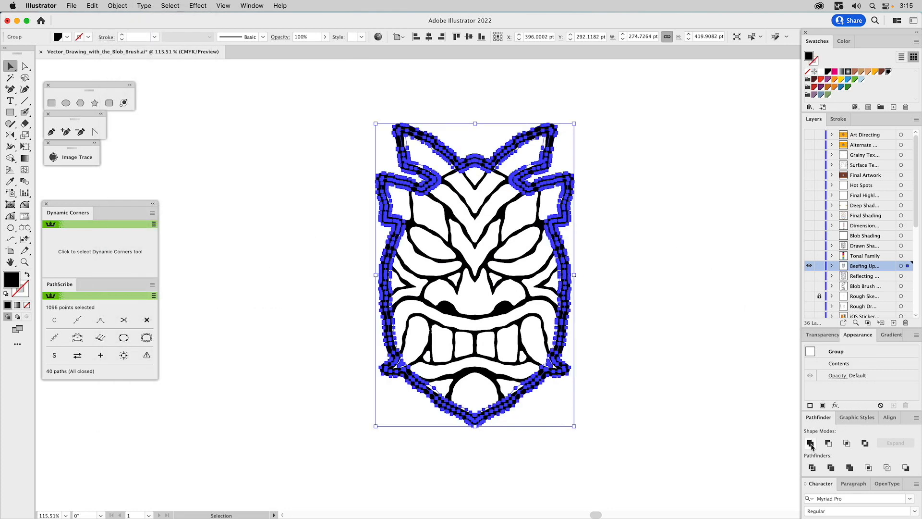
click(810, 443)
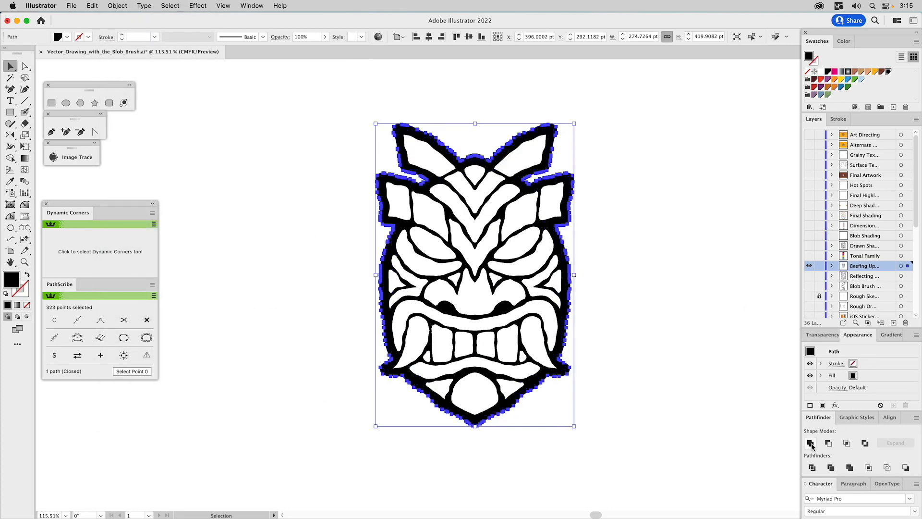
click(652, 265)
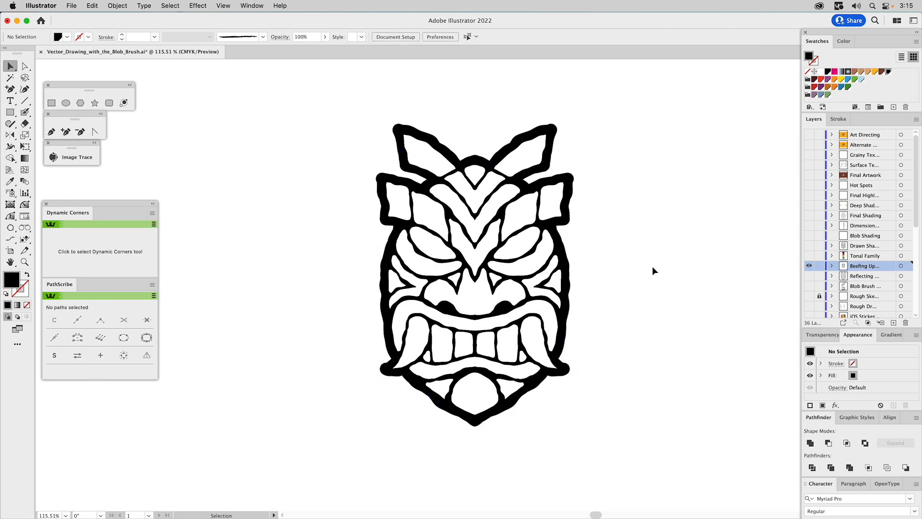
Check the drawn shading sketch over the mask, hide it again, and show the Tonal Family layer's color palette.
click(808, 246)
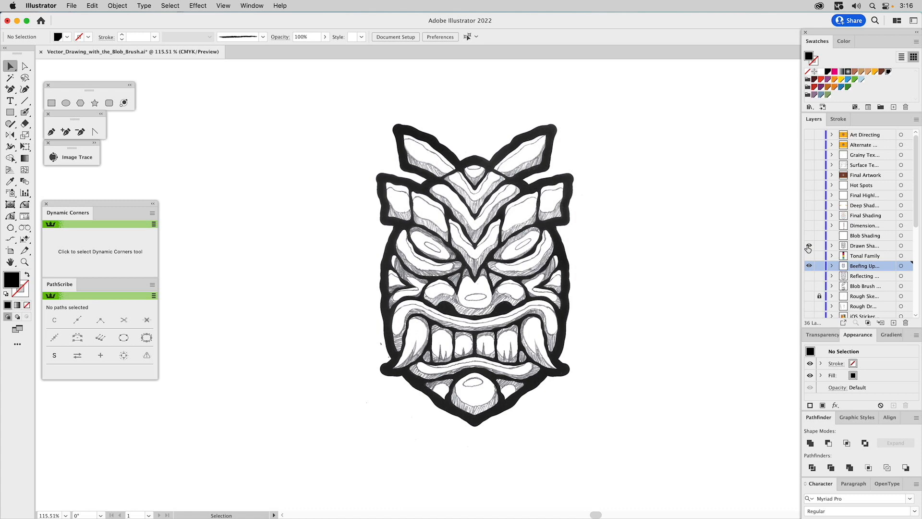
click(809, 246)
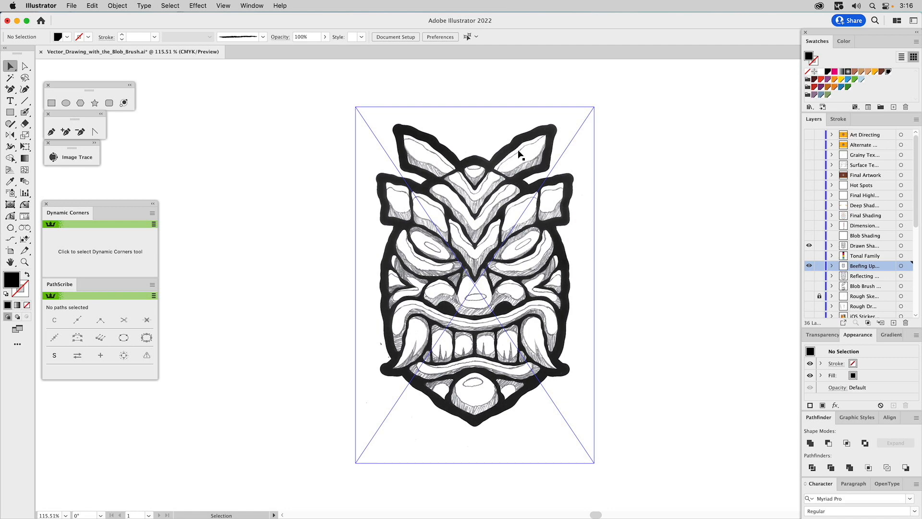
click(810, 246)
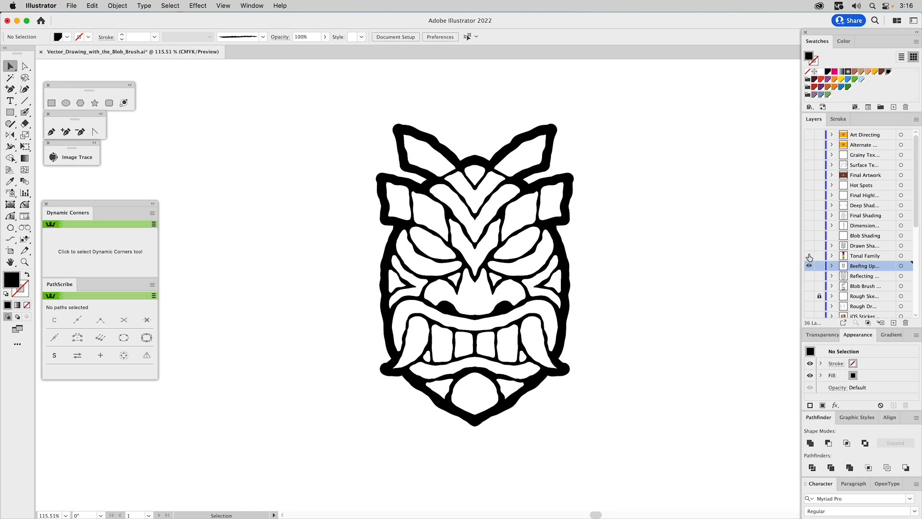
click(809, 256)
click(810, 266)
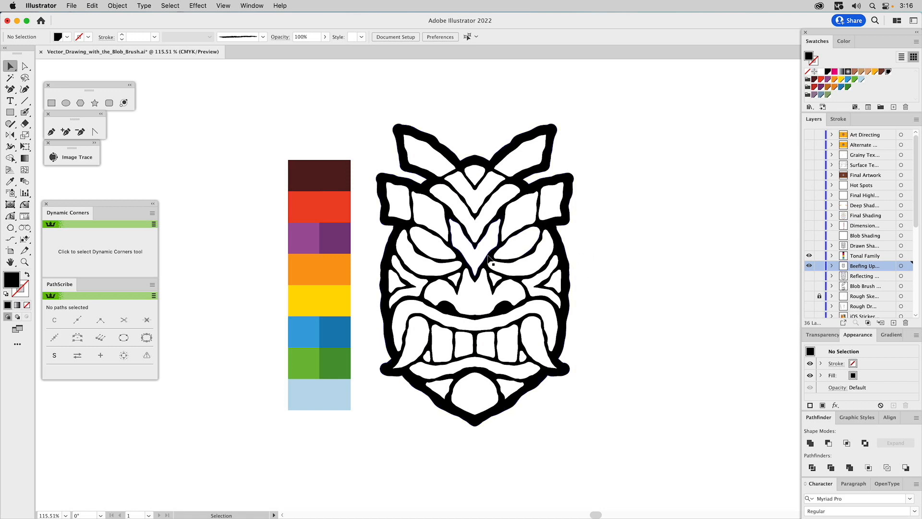
Fill the mask's nose with the palette's red using the Eyedropper.
click(468, 291)
key(i)
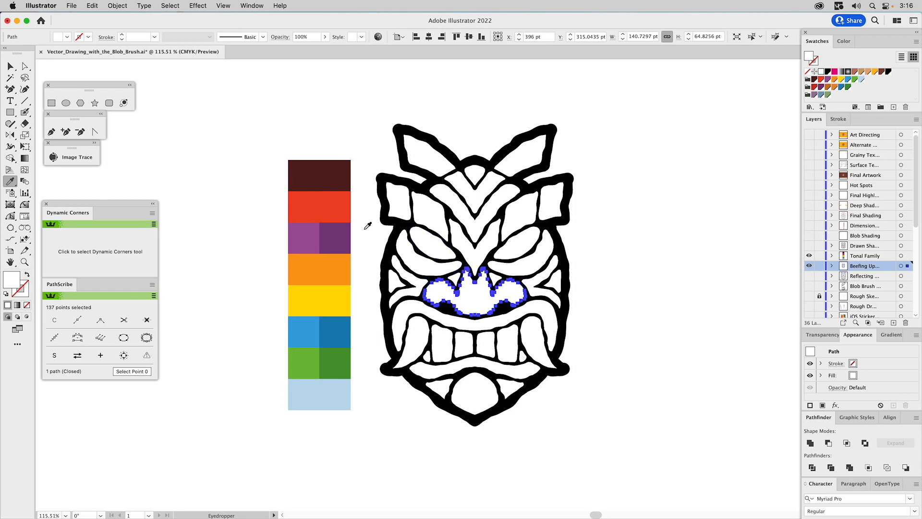
click(308, 202)
key(v)
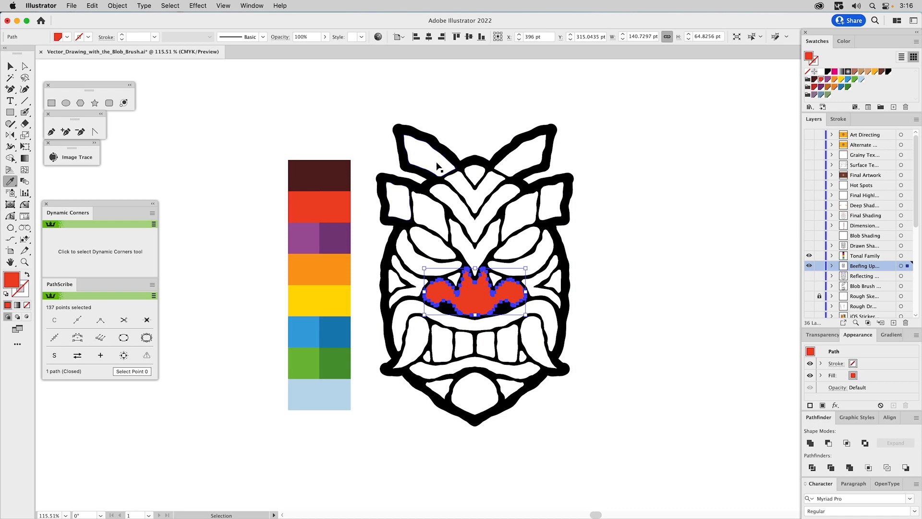
Fill the two horn shapes at the mask's top and the two outer cheek triangles with the palette's red.
click(421, 155)
shift+click(522, 152)
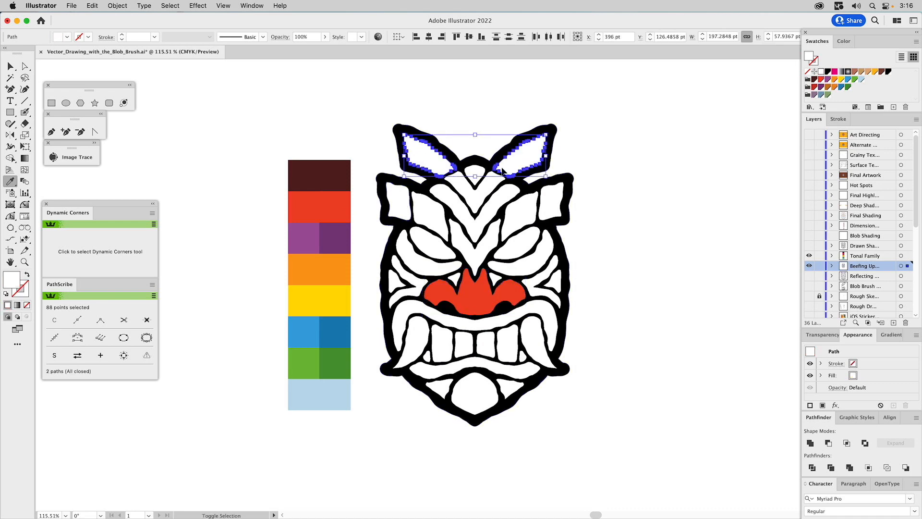
click(312, 201)
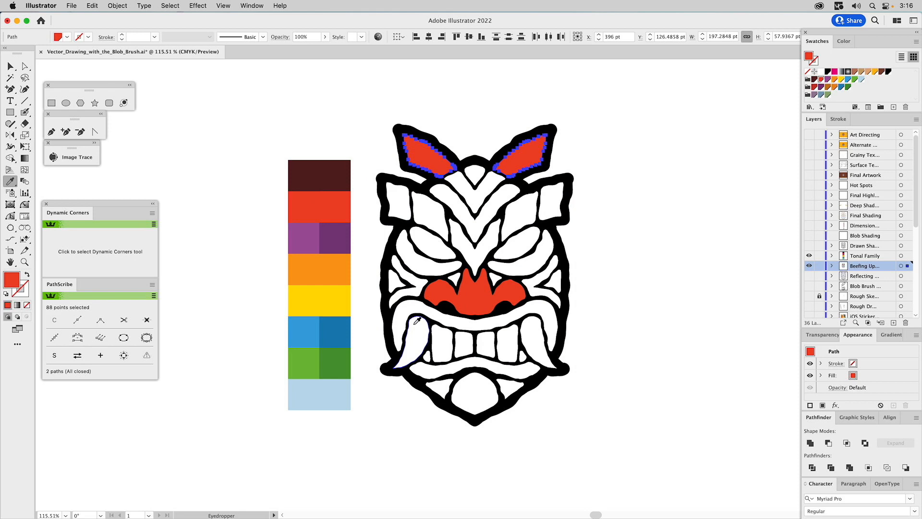
super+click(397, 286)
shift+super+click(555, 283)
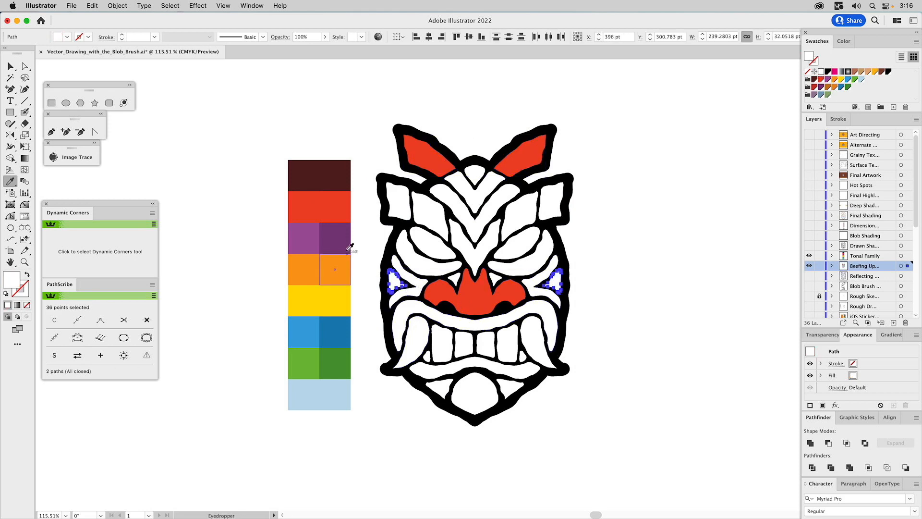
click(314, 205)
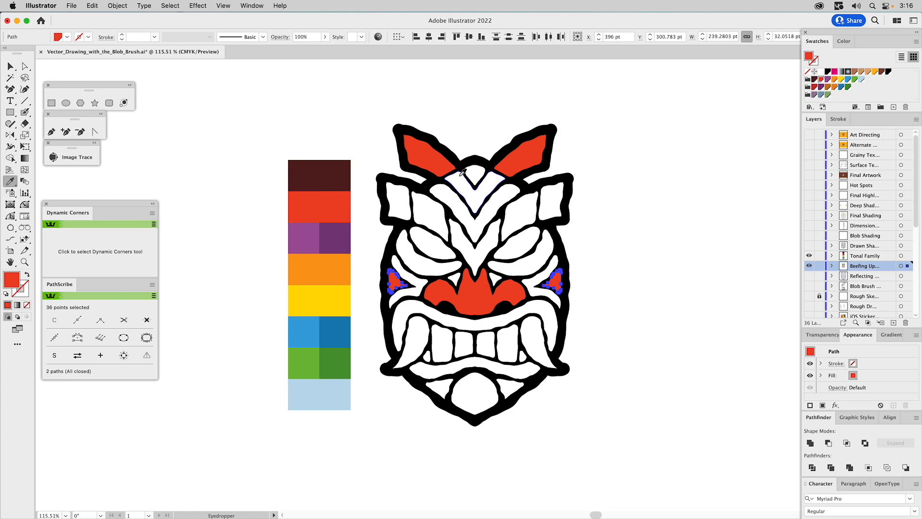
Fill the two brow diamonds, the crescents around the eyes and the two chin triangles with the lighter palette blue.
key(v)
super+click(428, 212)
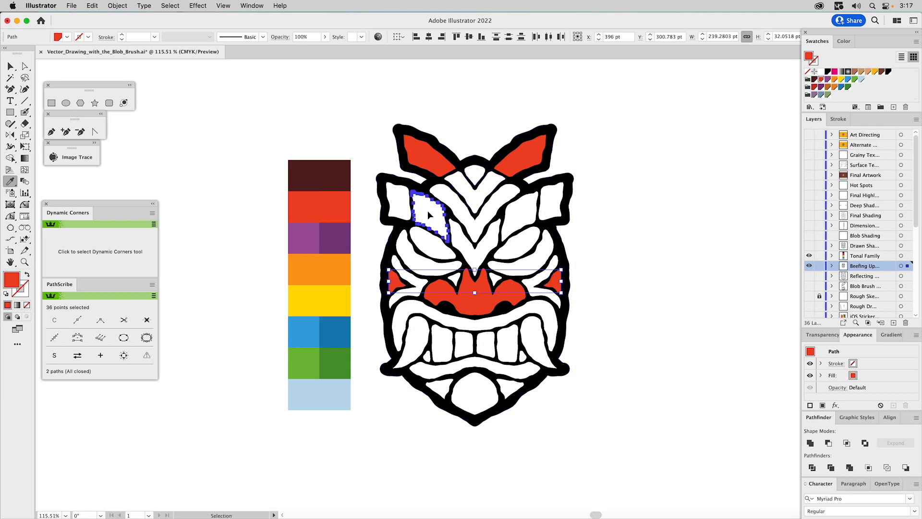
shift+super+click(512, 207)
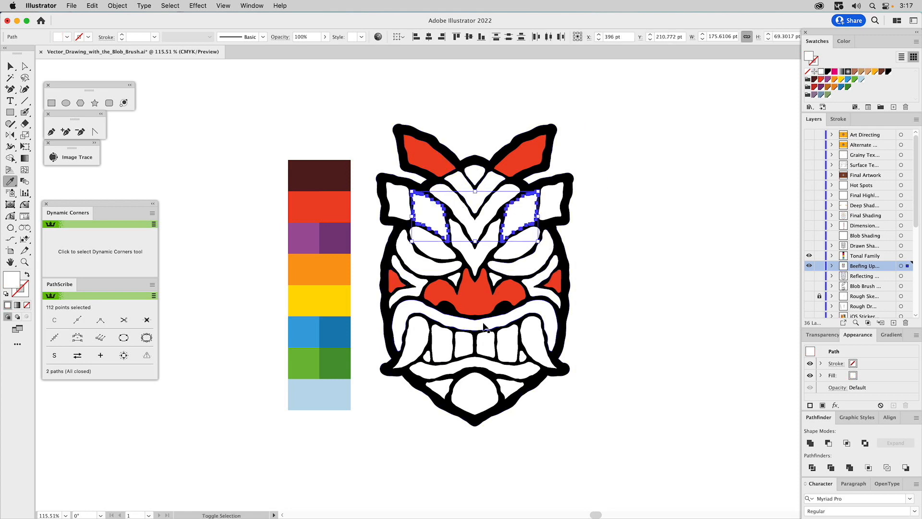
shift+super+click(421, 272)
shift+super+click(519, 272)
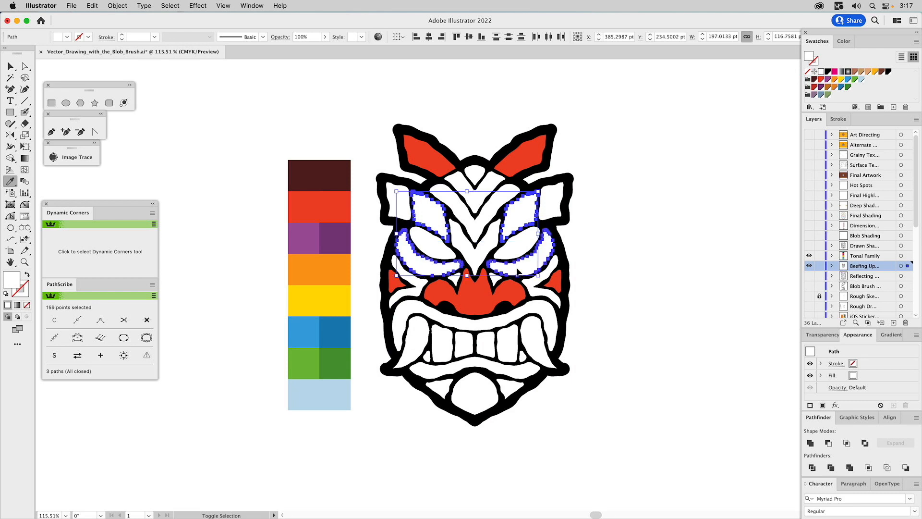
shift+super+click(439, 387)
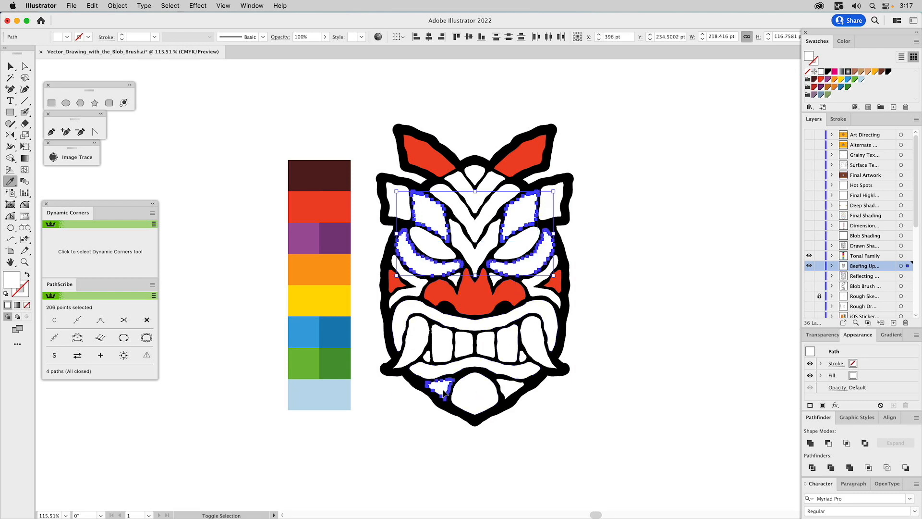
shift+super+click(509, 387)
click(312, 325)
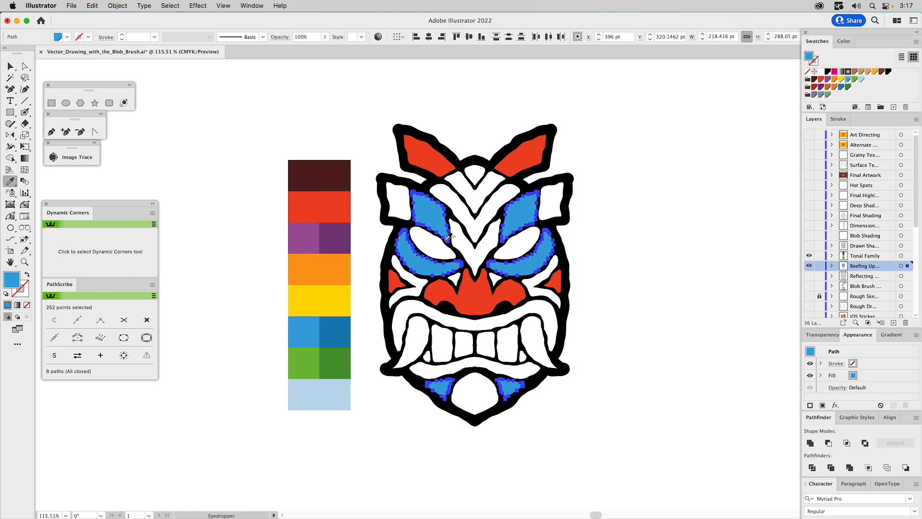
Fill the mask's upper and lower lips with the lighter palette purple.
key(v)
click(476, 331)
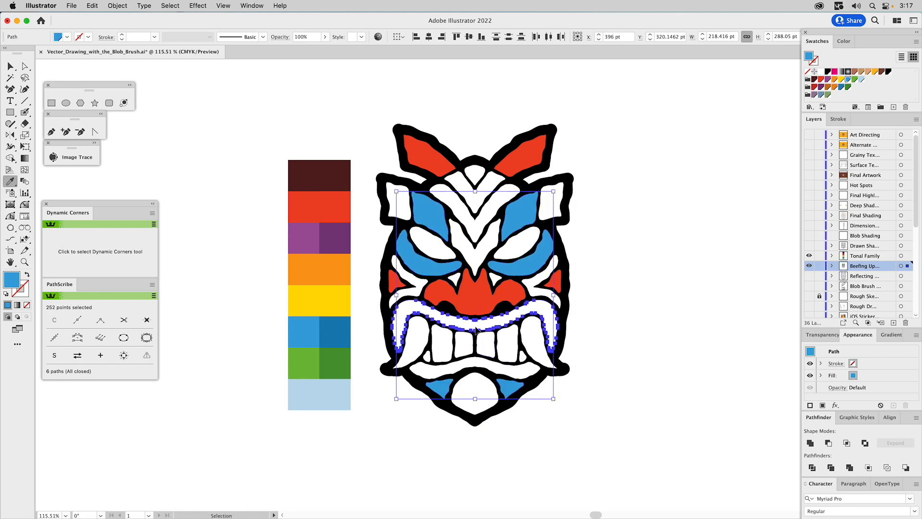
shift+click(485, 368)
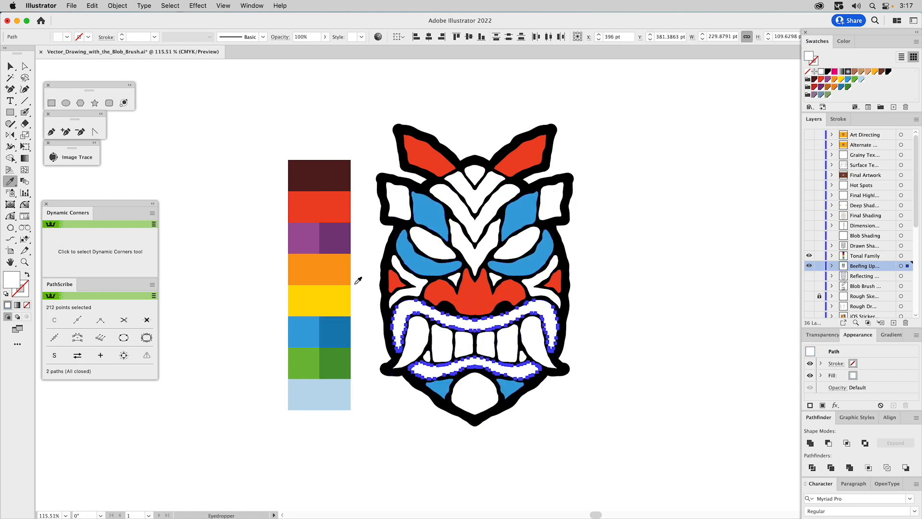
click(312, 238)
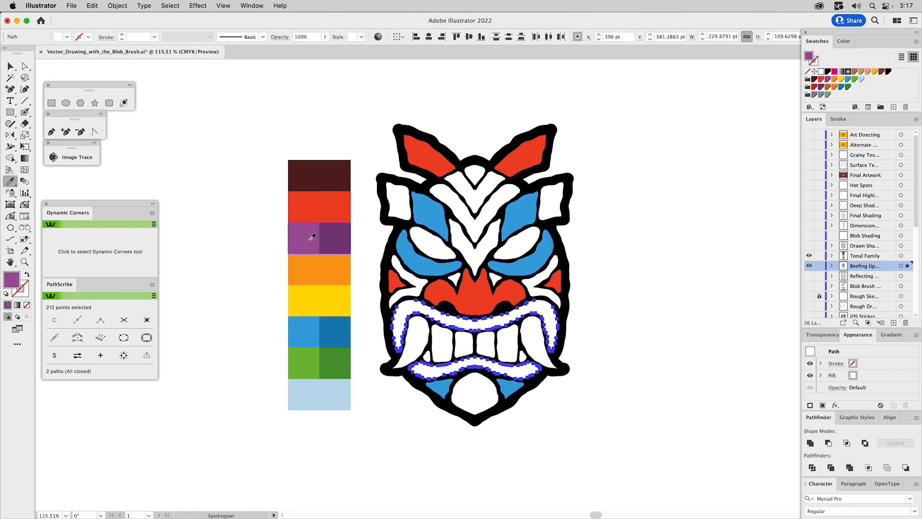
Fill the forked cheek shapes on both sides of the mask with the lighter palette green.
super+click(420, 283)
shift+super+click(540, 279)
click(302, 366)
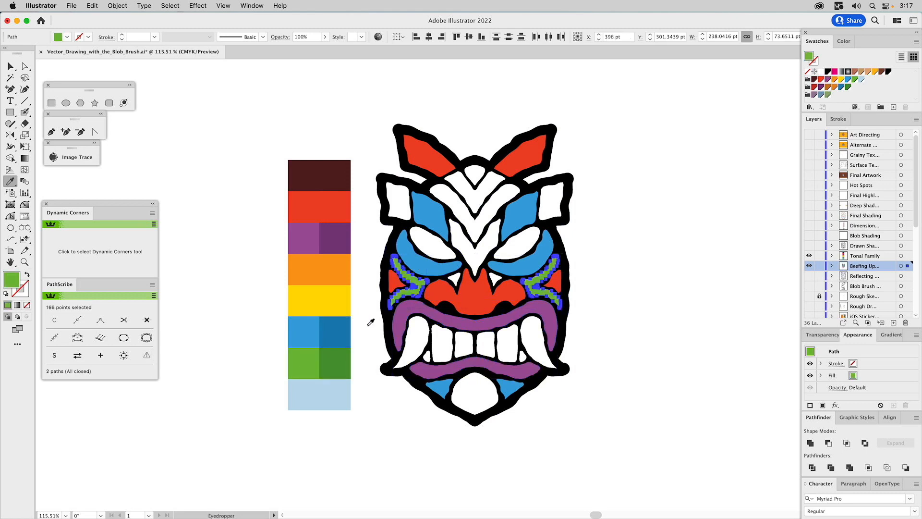
Fill the two small shapes beside the nose bridge and the middle forehead chevron with the palette's orange.
super+click(456, 282)
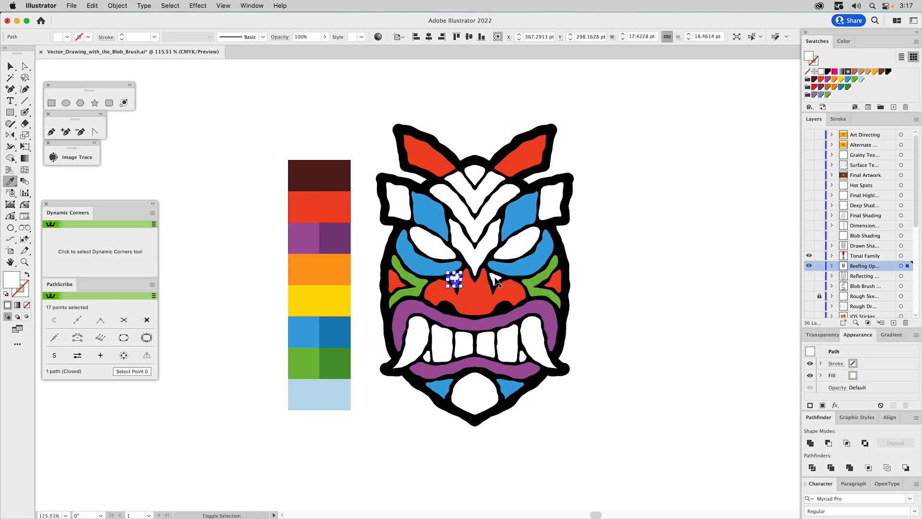
shift+super+click(491, 272)
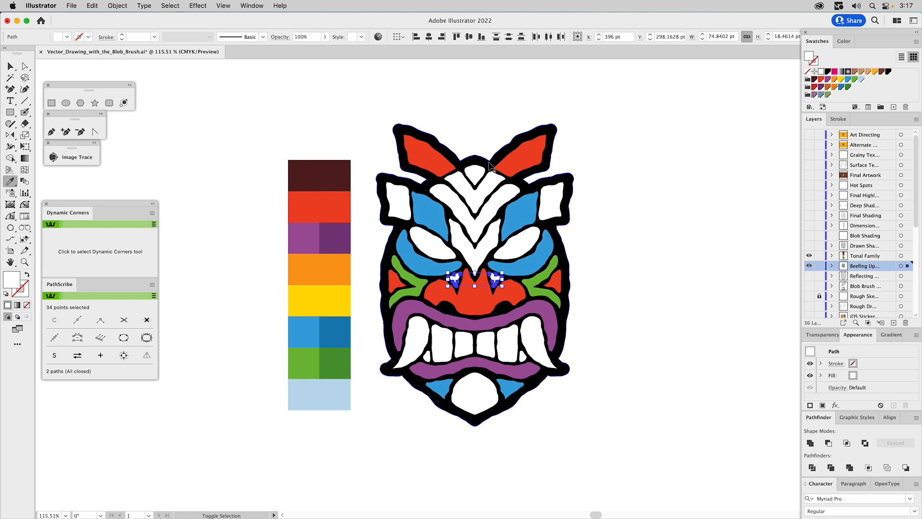
shift+super+click(507, 197)
click(318, 265)
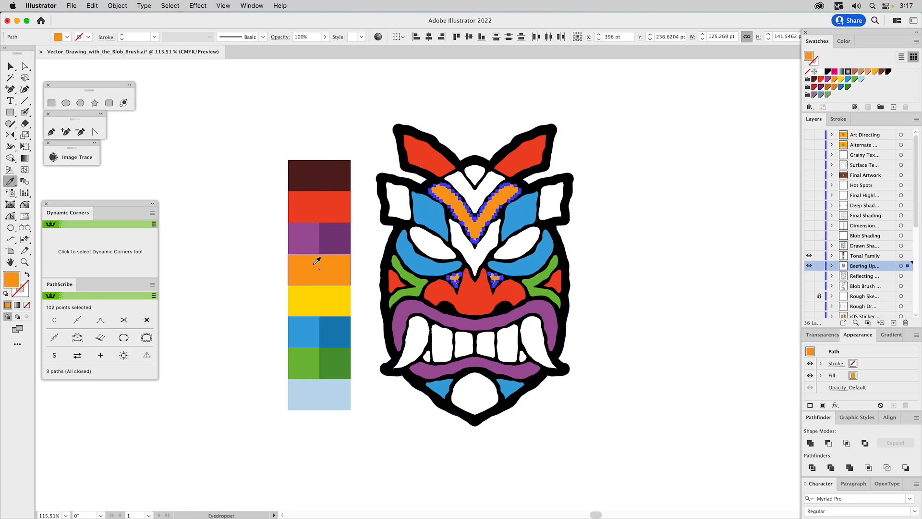
Fill the mask's upper forehead chevron with the lighter purple and the two ear blocks with the lighter green.
key(super)
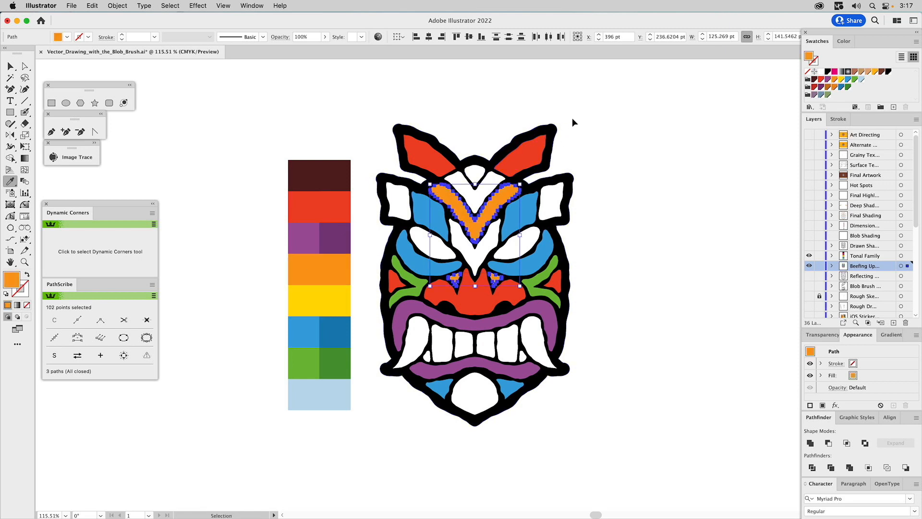
super+click(499, 186)
click(521, 311)
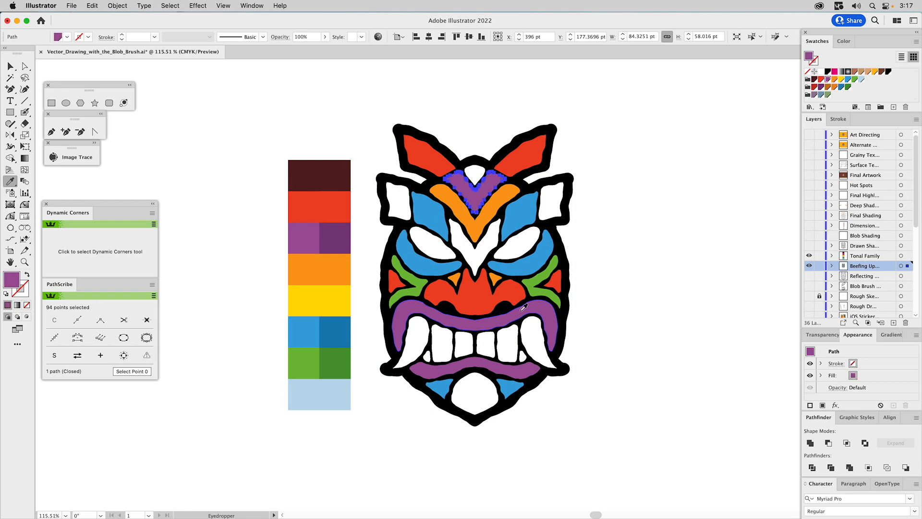
super+click(552, 200)
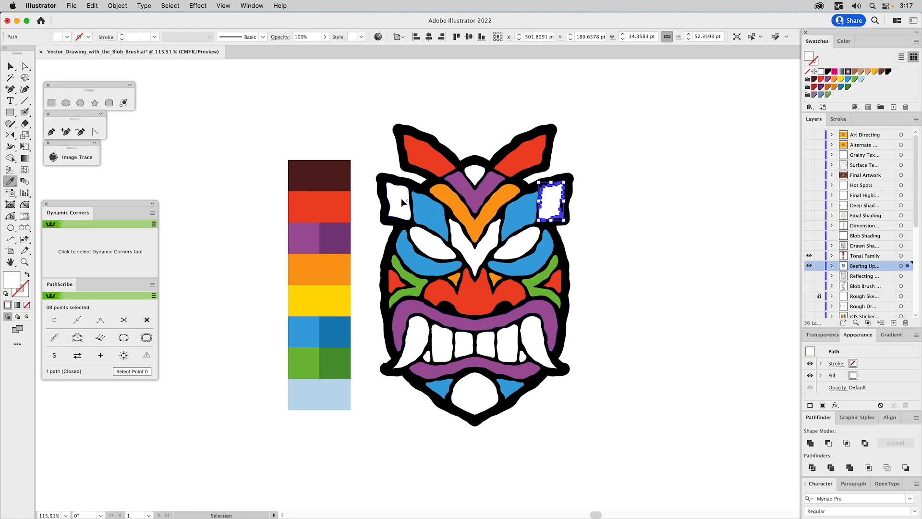
shift+super+click(401, 198)
click(408, 269)
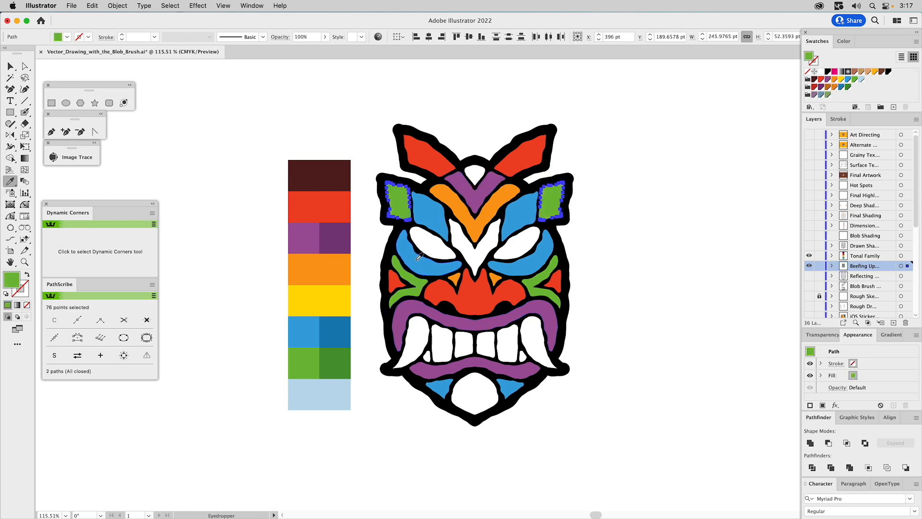
Fill the chevron between the eyes with the lighter purple and the small shape at the forehead's peak with the lighter green.
super+click(462, 242)
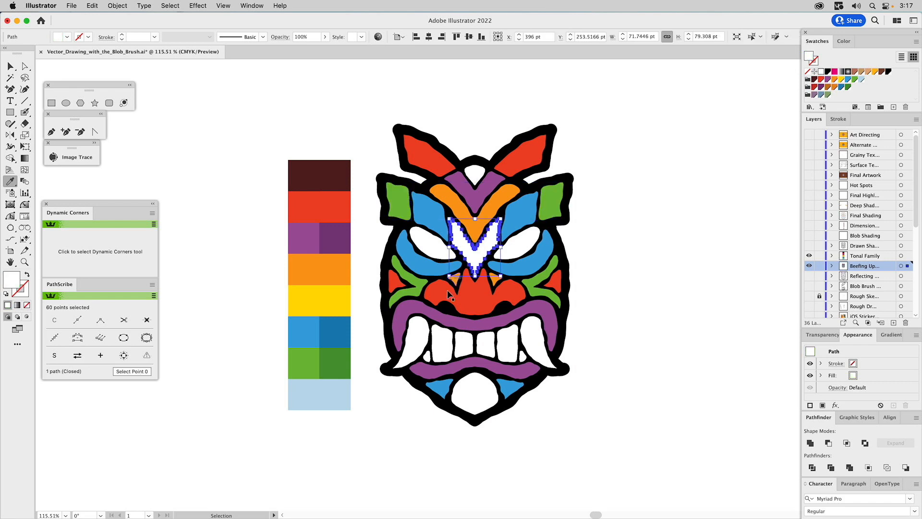
click(413, 313)
super+click(600, 286)
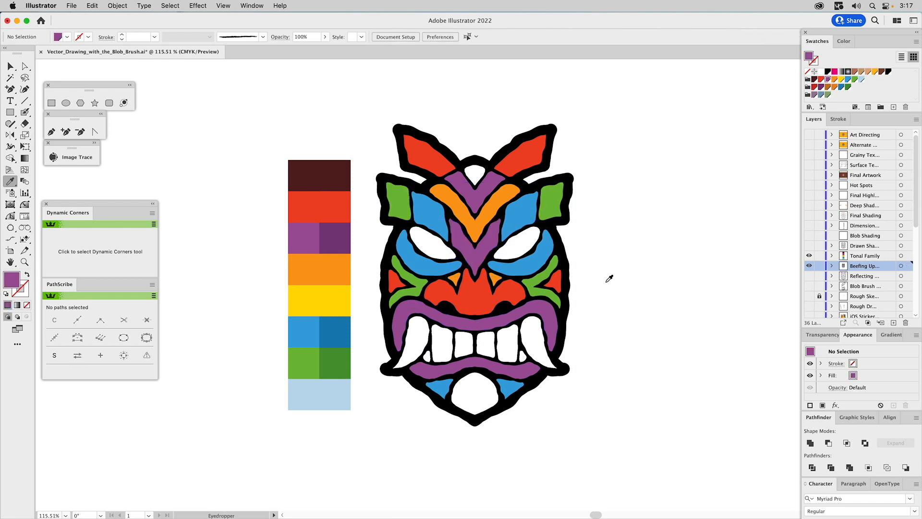
super+click(478, 174)
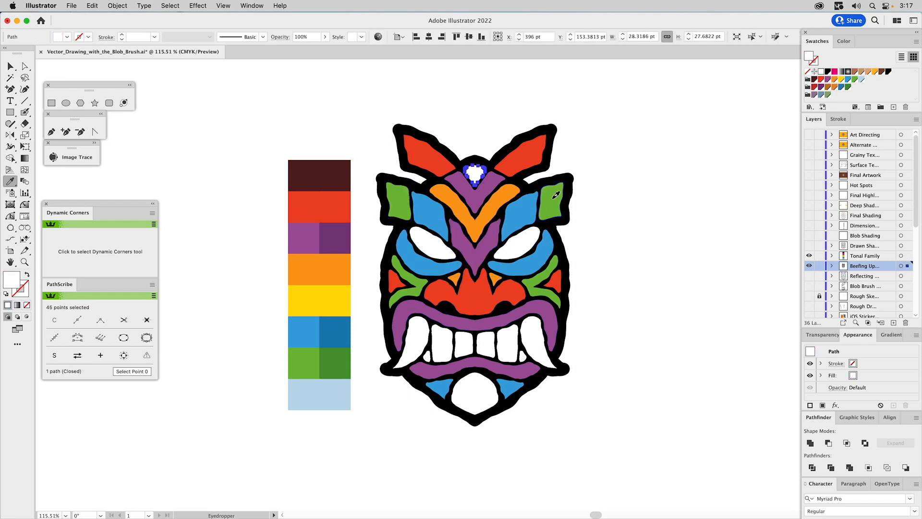
click(557, 192)
Fill the round chin shape with the mask's orange and both eyes with the palette's yellow.
super+click(477, 391)
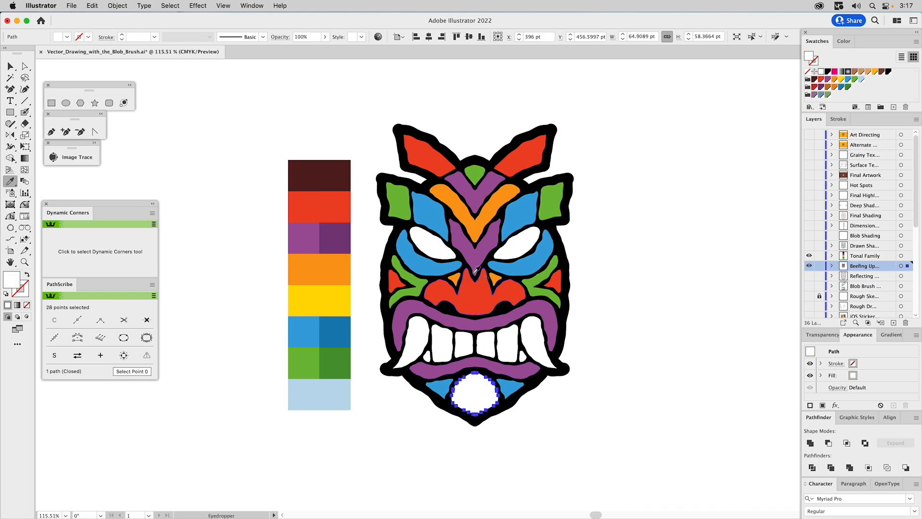
click(474, 230)
super+click(646, 244)
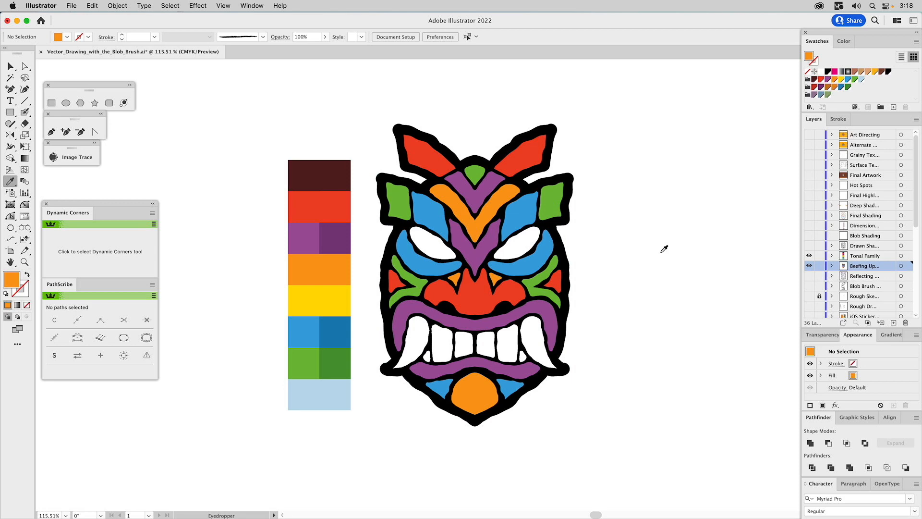
super+click(437, 243)
super+click(521, 247)
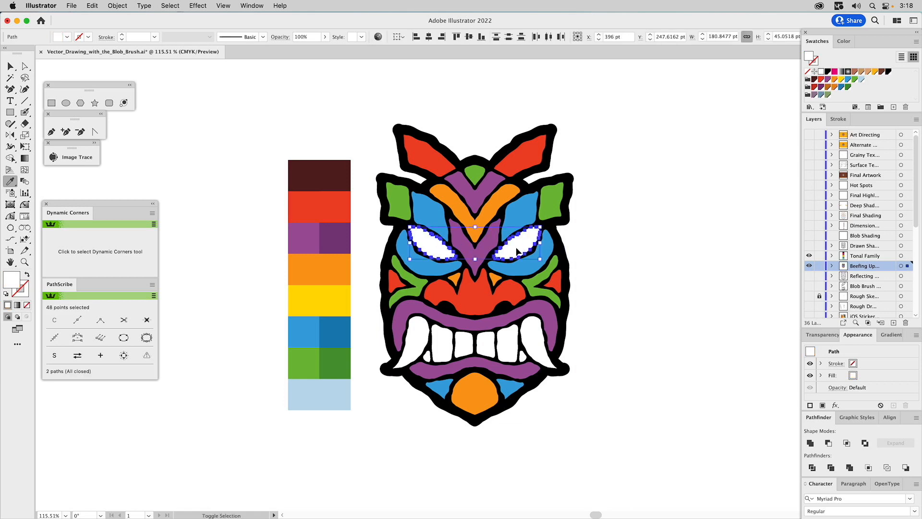
click(313, 297)
super+click(633, 253)
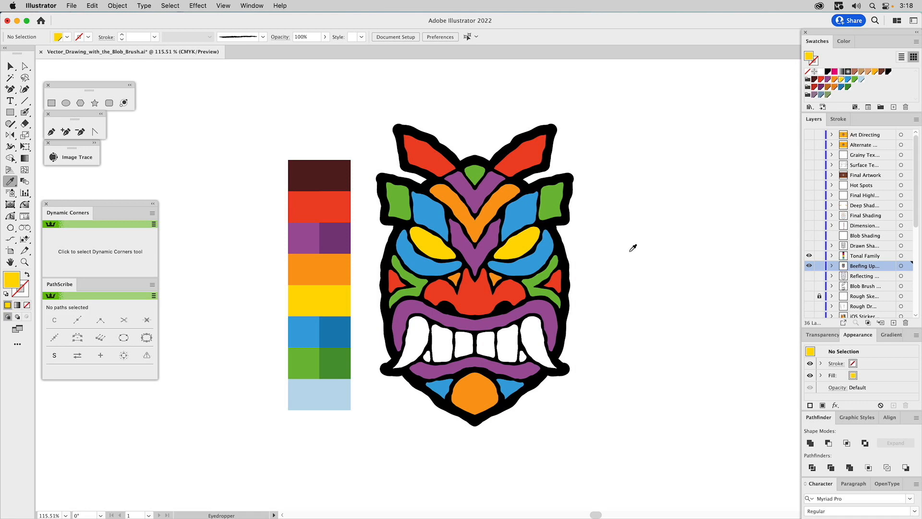
super+click(330, 241)
super+click(334, 330)
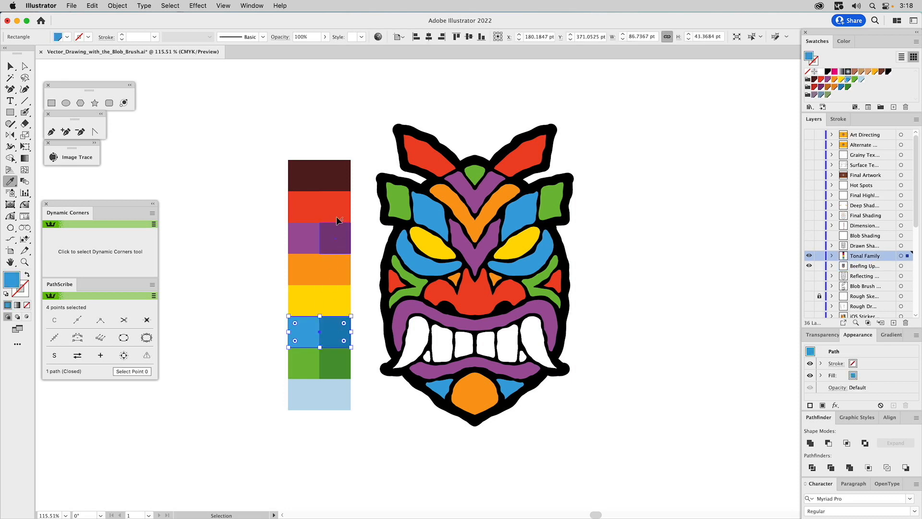
super+click(304, 205)
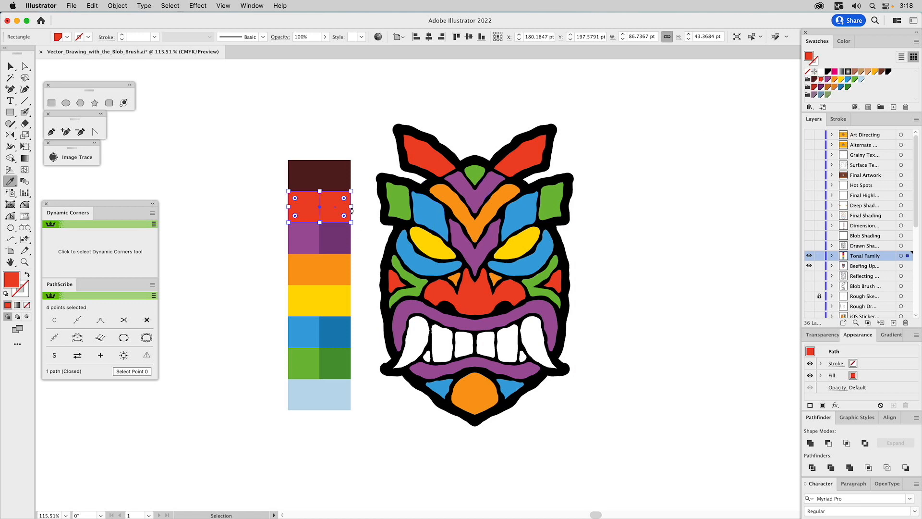
super+click(346, 112)
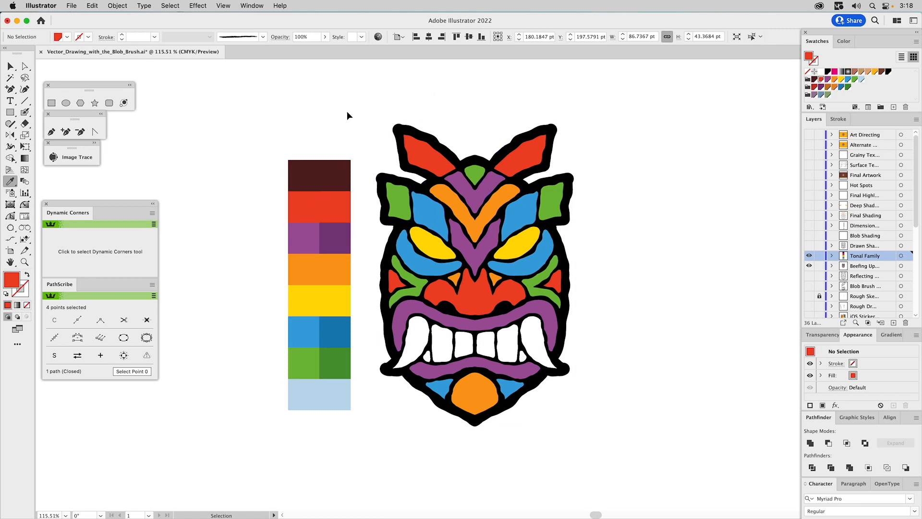
Convert the fill of the square over the red palette bar to editable CMYK and set it to M 42, Y 47, K 25.
super+click(328, 216)
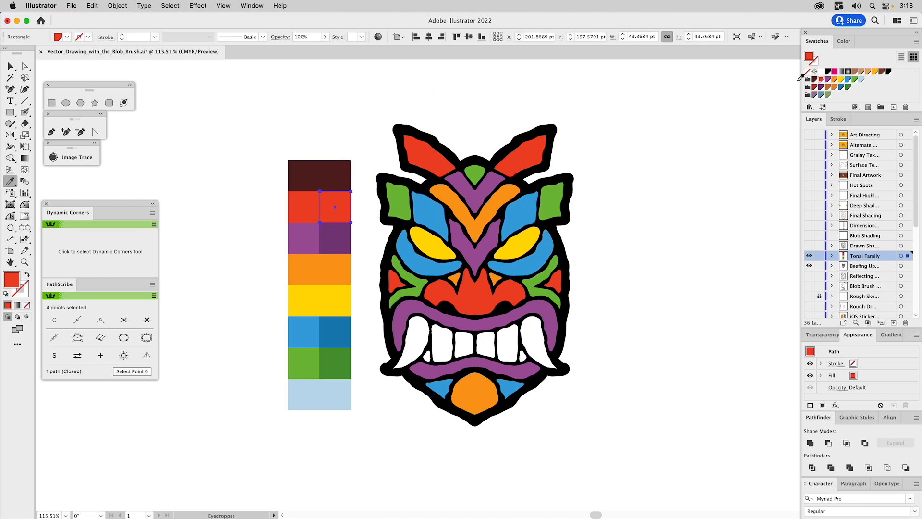
click(845, 43)
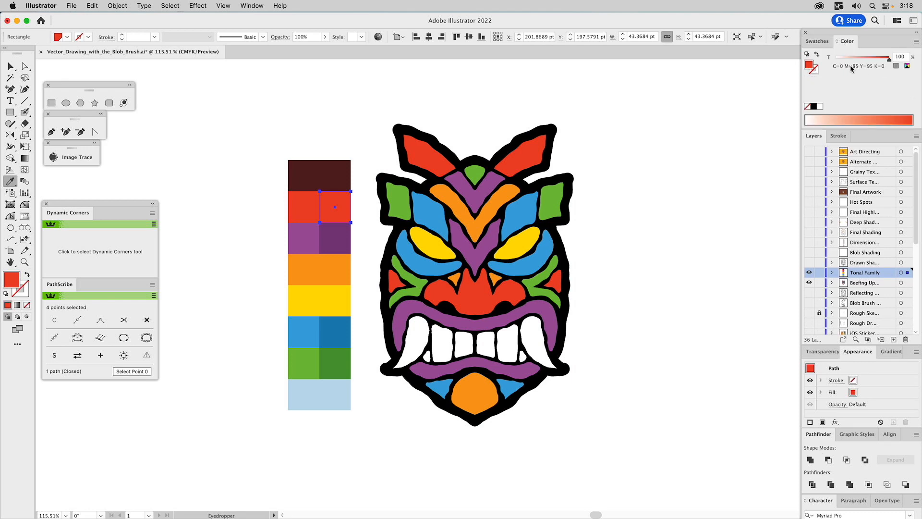
super+click(311, 205)
super+click(335, 211)
click(907, 67)
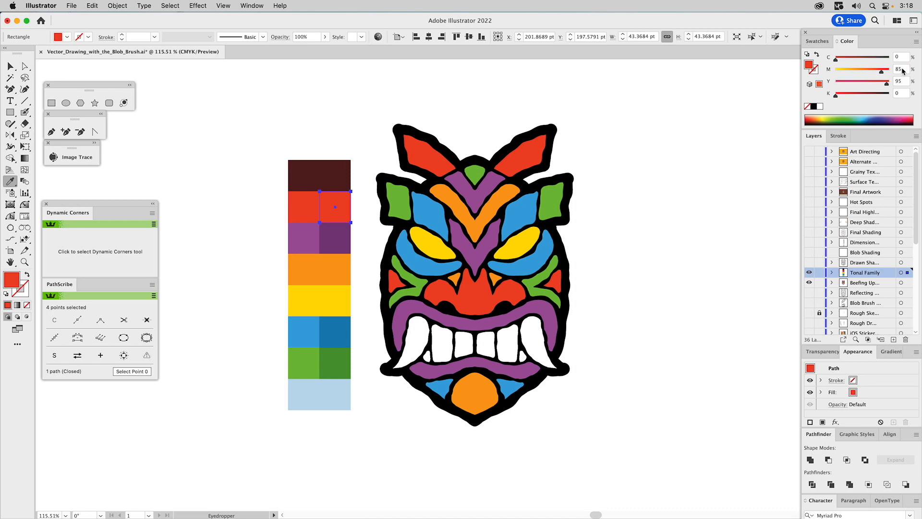
click(903, 69)
text(42)
click(900, 81)
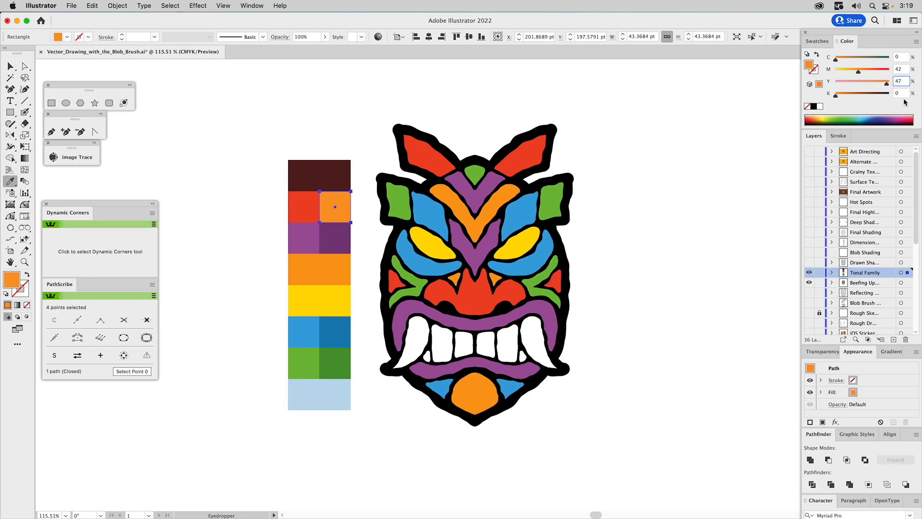
click(901, 93)
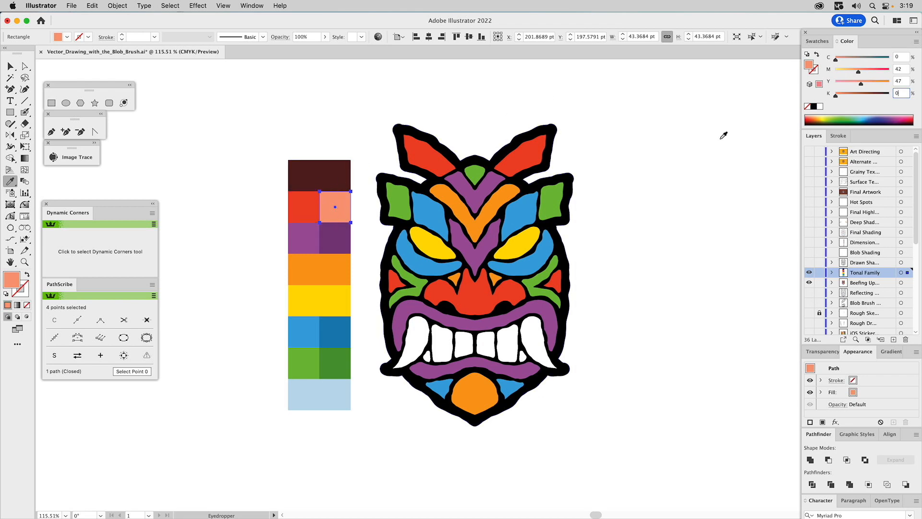
drag(902, 93, 893, 95)
text(25)
click(905, 80)
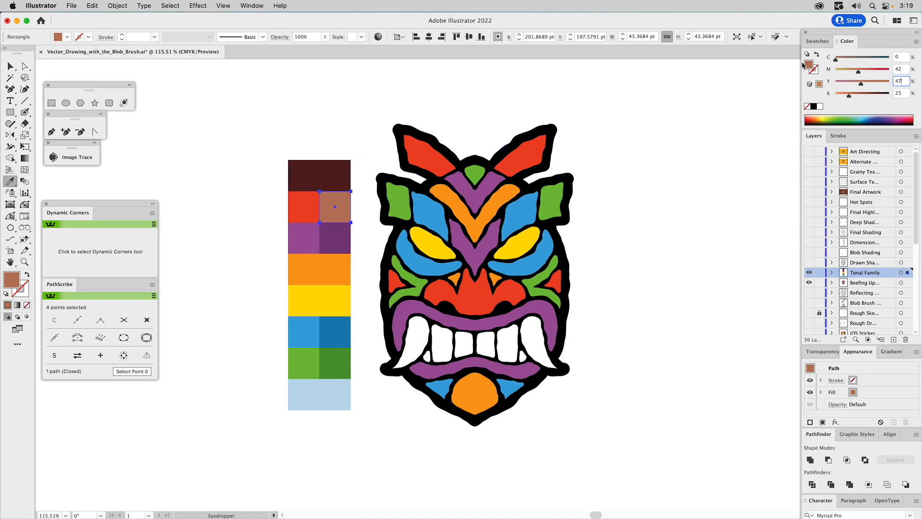
Save the square's brown fill as a swatch in the last color group and make it a global color.
click(817, 41)
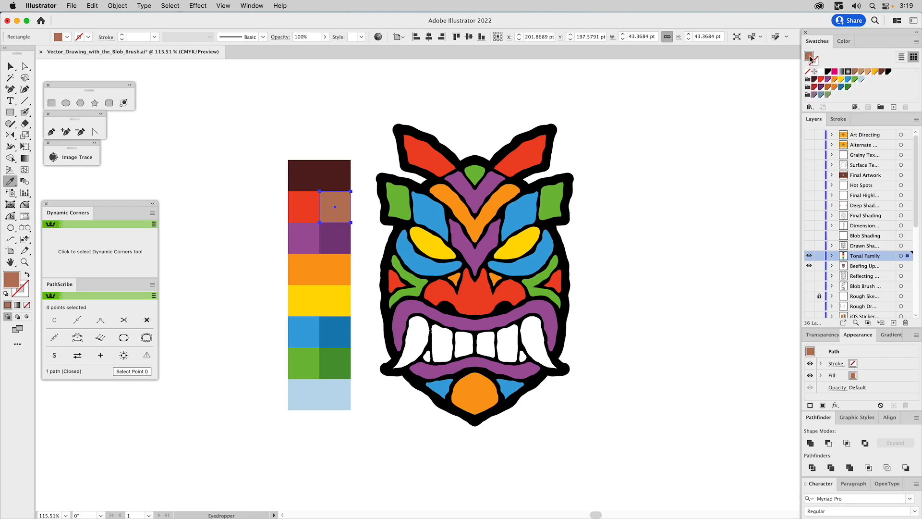
drag(812, 59, 830, 96)
double_click(835, 97)
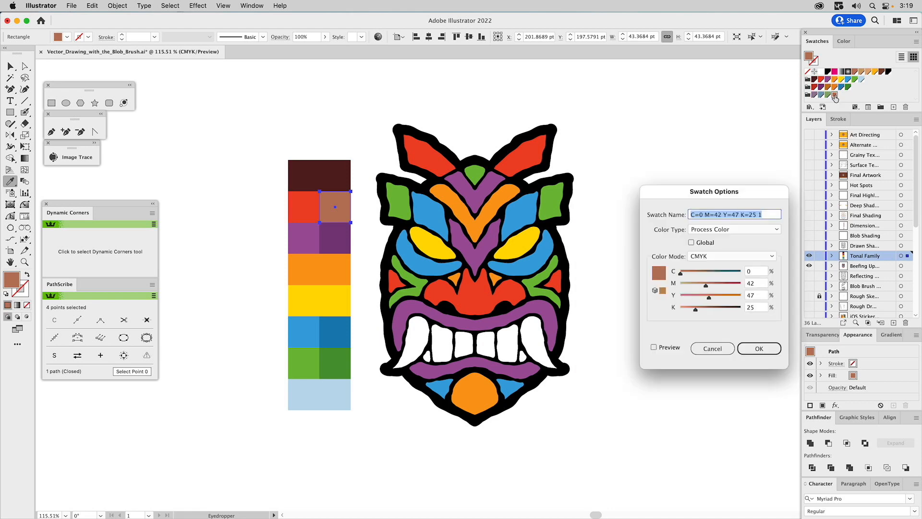
click(707, 244)
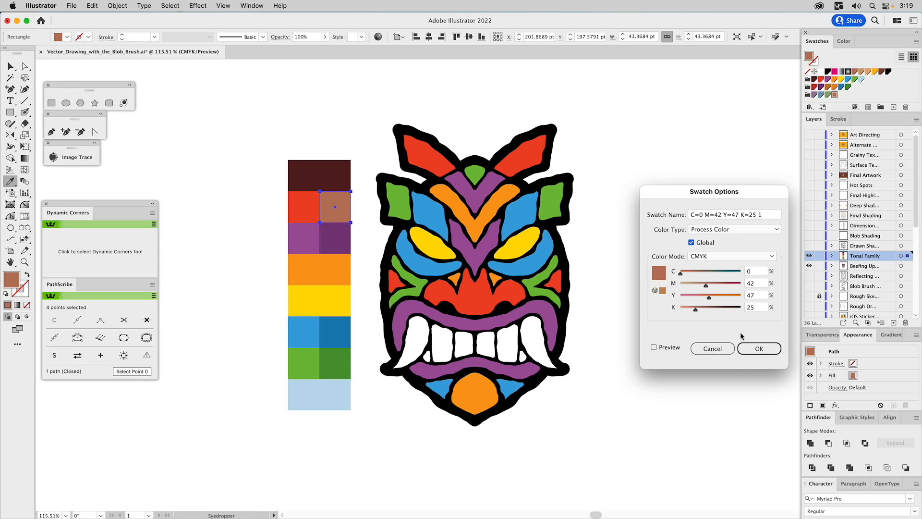
click(759, 348)
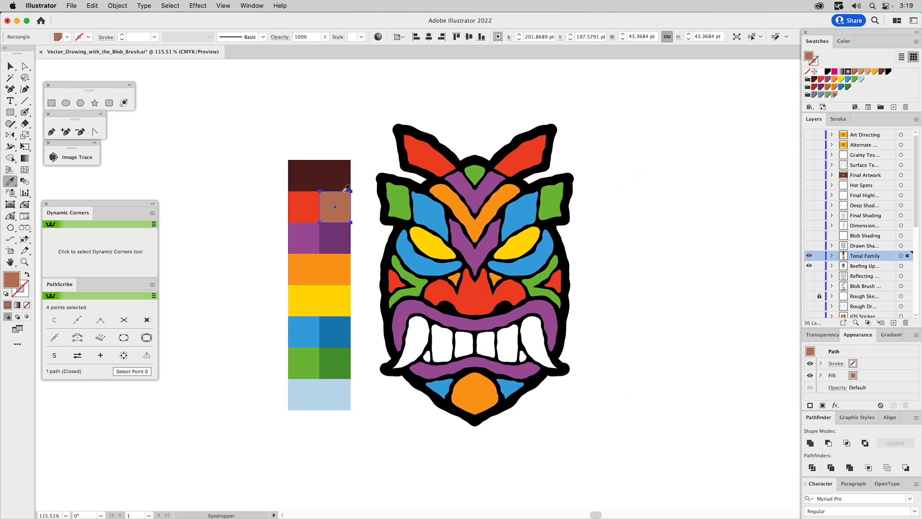
Set the brown square over the red palette bar to the Multiply blend mode at 70% opacity and deselect it.
key(v)
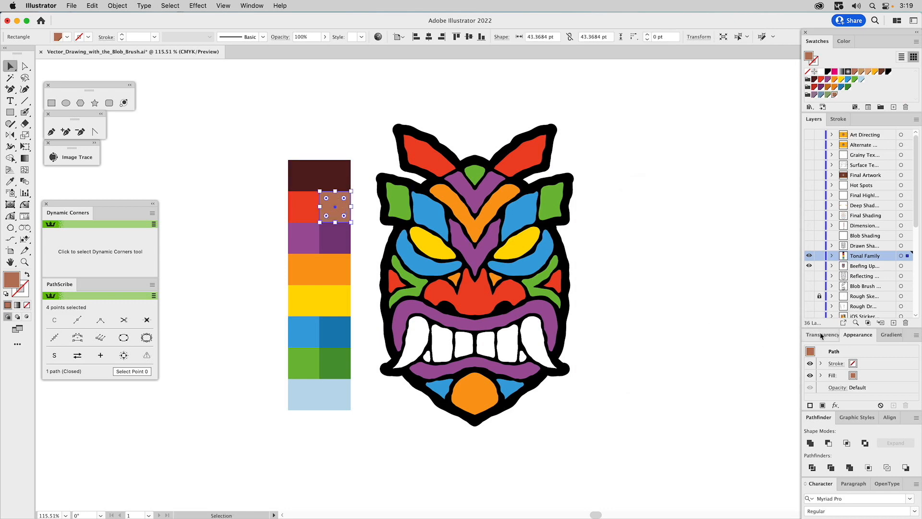
click(821, 334)
click(828, 348)
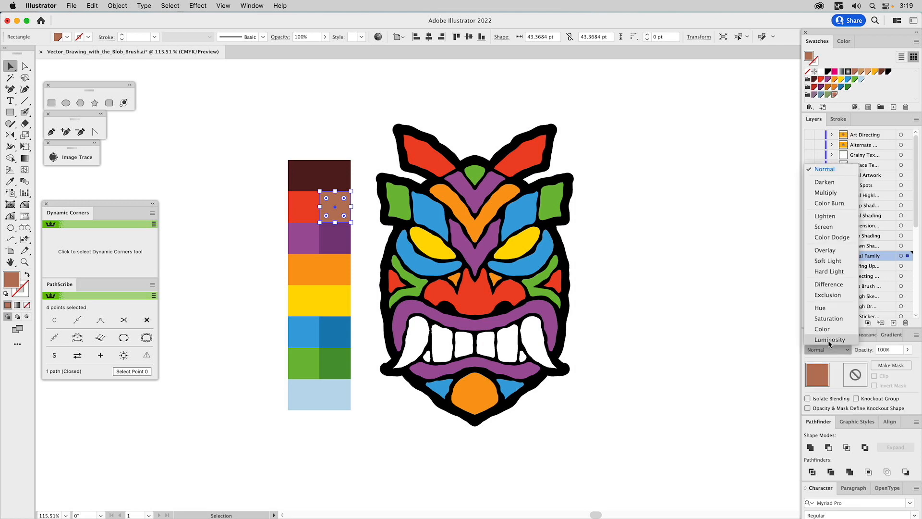
click(827, 193)
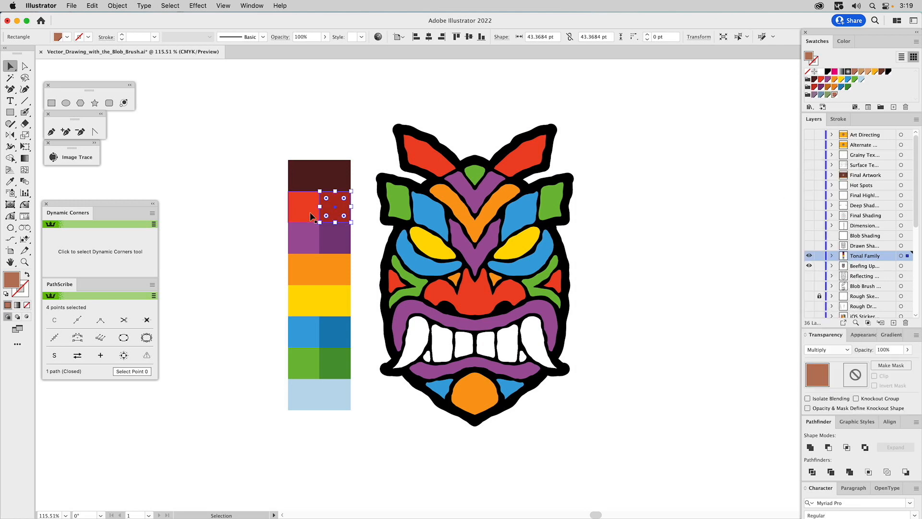
click(876, 349)
text(70)
key(Return)
click(632, 198)
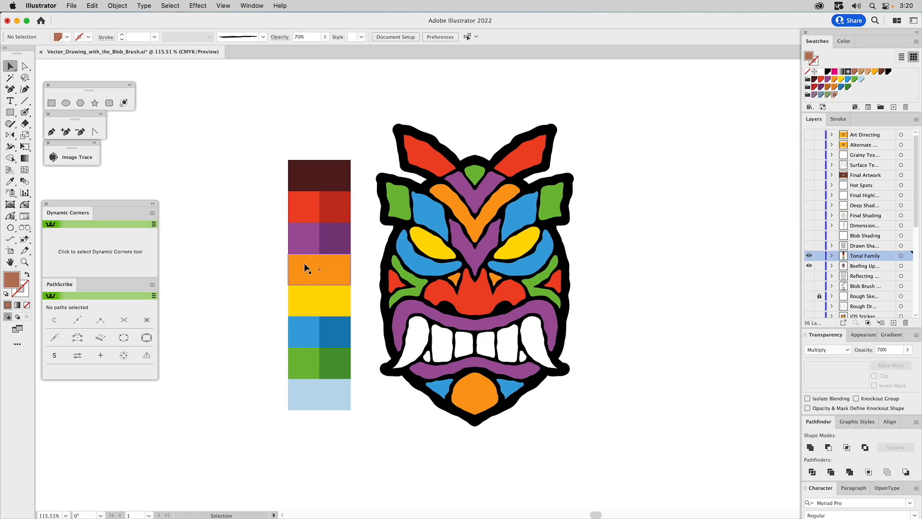
Set the fill of the square over the orange palette bar to M 20, Y 50, K 20.
click(328, 263)
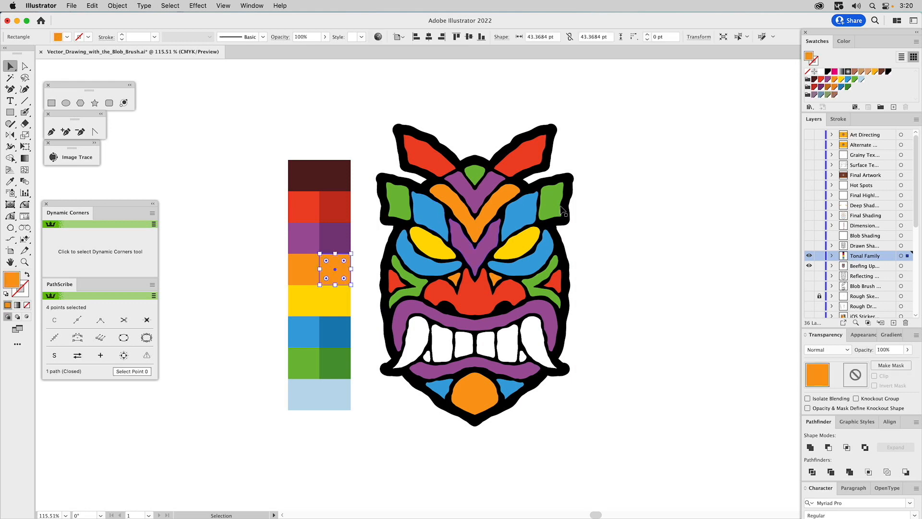
click(844, 42)
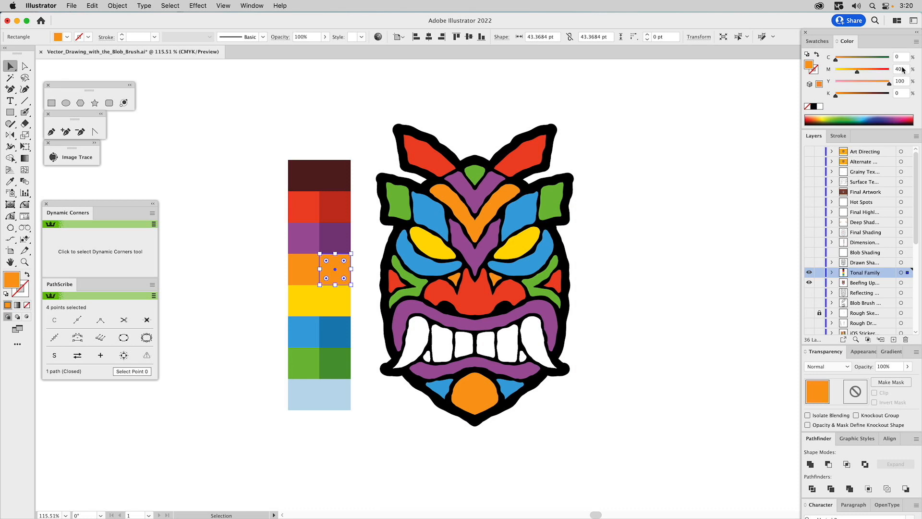
double_click(898, 69)
text(20)
click(899, 81)
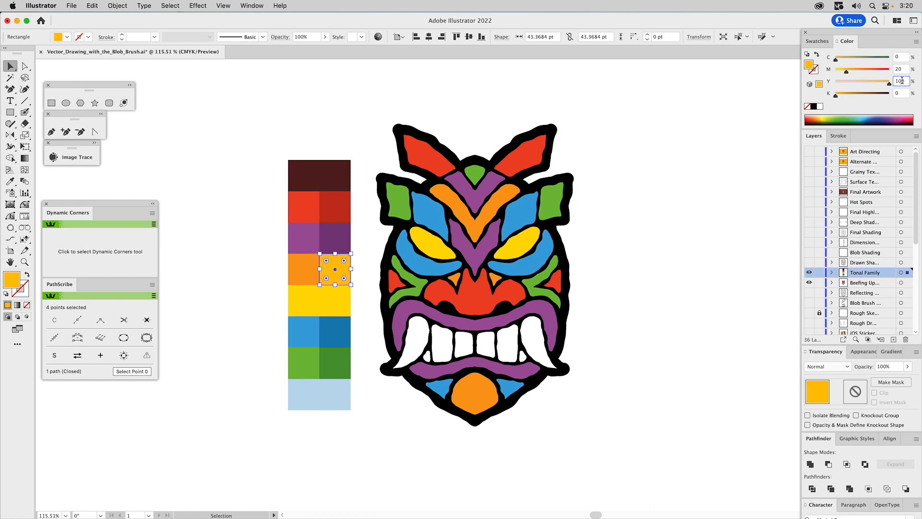
double_click(902, 81)
text(50)
double_click(899, 93)
text(20)
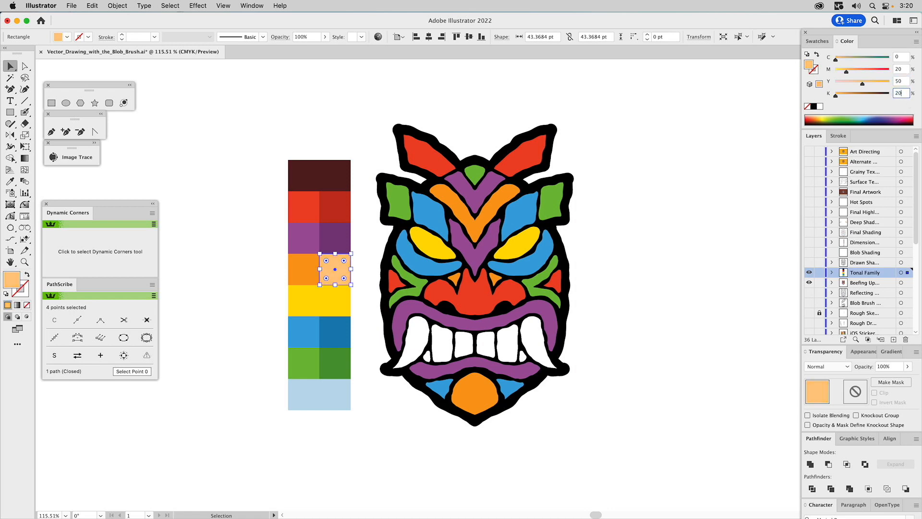
click(904, 84)
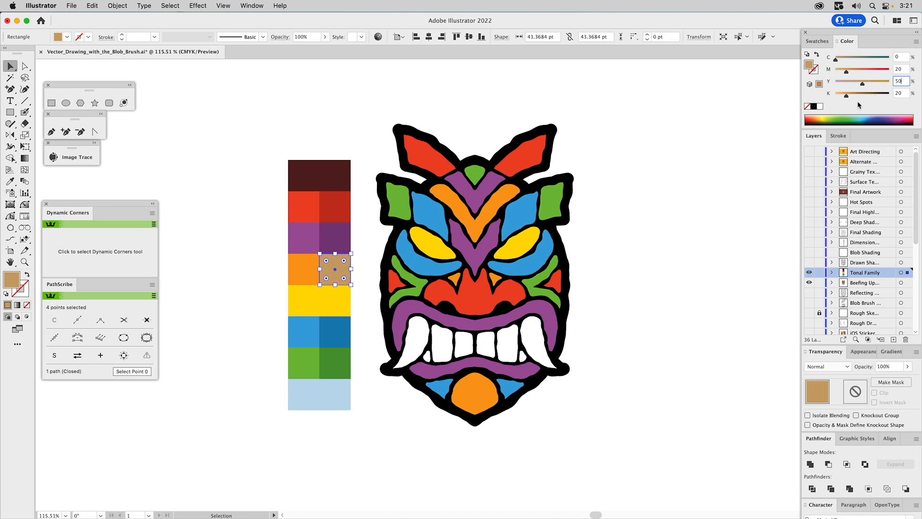
Save the orange bar square's tan fill as a swatch in the last color group and make it a global color.
click(824, 41)
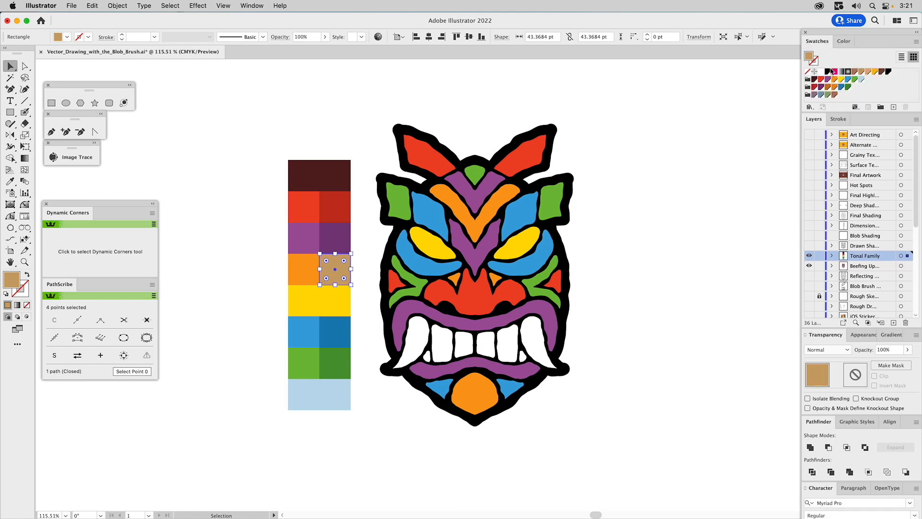
drag(811, 58, 841, 96)
double_click(840, 96)
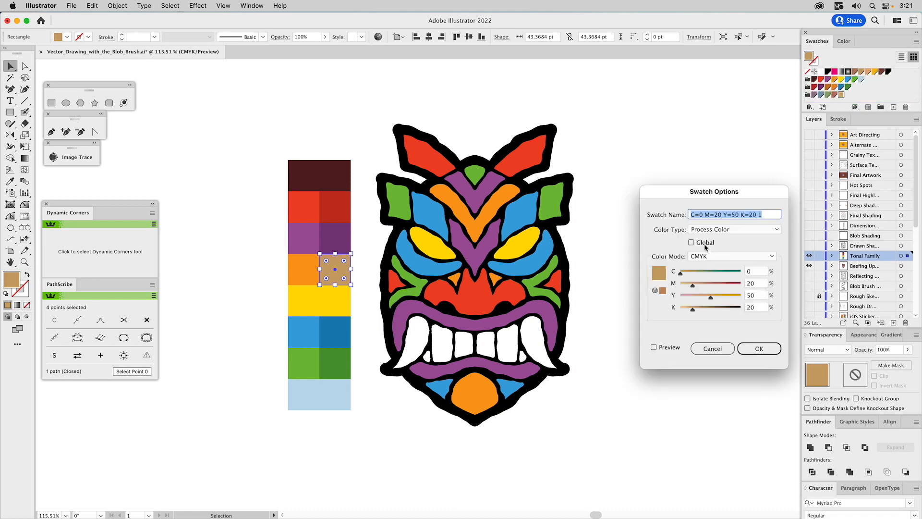
click(759, 348)
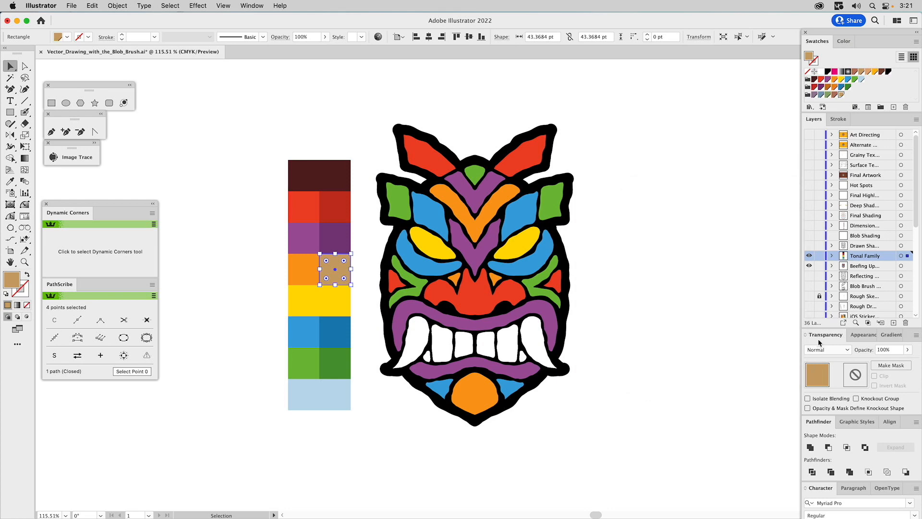
Set the tan square over the orange palette bar to the Multiply blend mode at 50% opacity and deselect it.
click(823, 351)
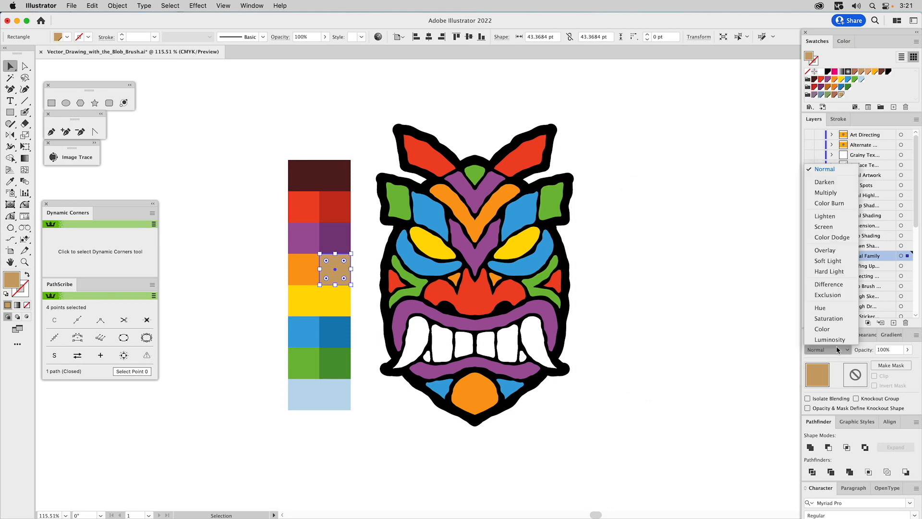
click(829, 197)
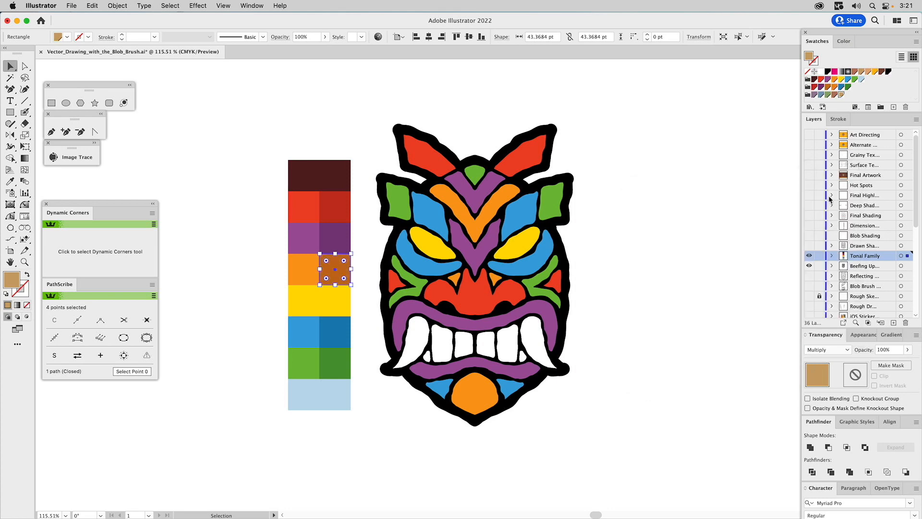
click(887, 348)
text(50%)
key(Return)
click(654, 229)
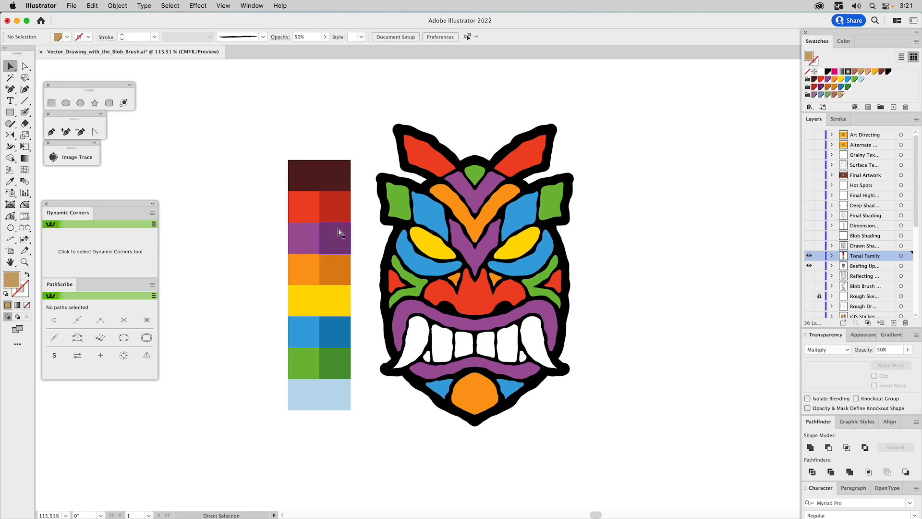
Convert the fill of the square over the yellow palette bar to editable CMYK and set it to M 26, Y 45, K 10.
click(334, 297)
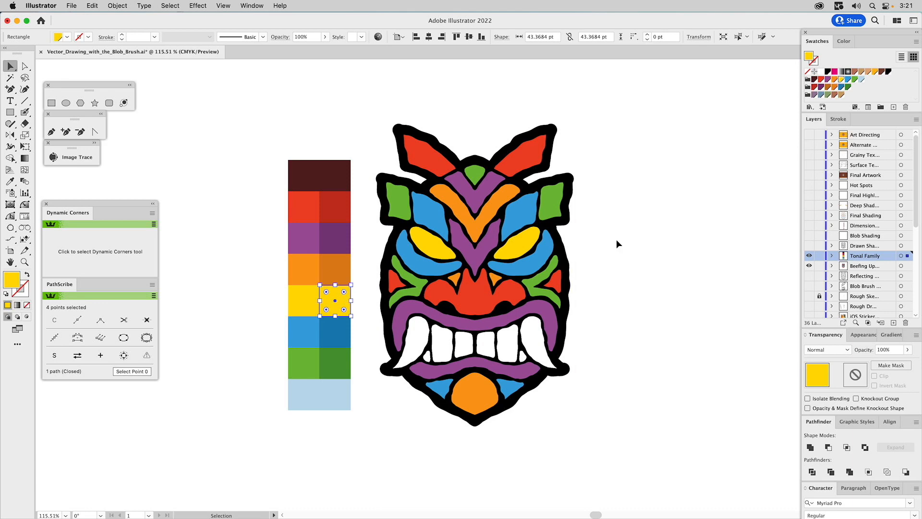
click(843, 41)
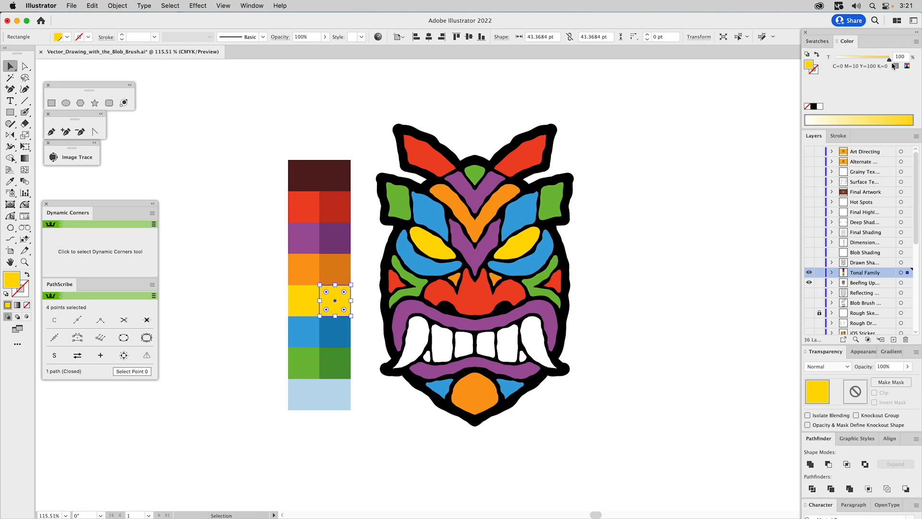
click(907, 66)
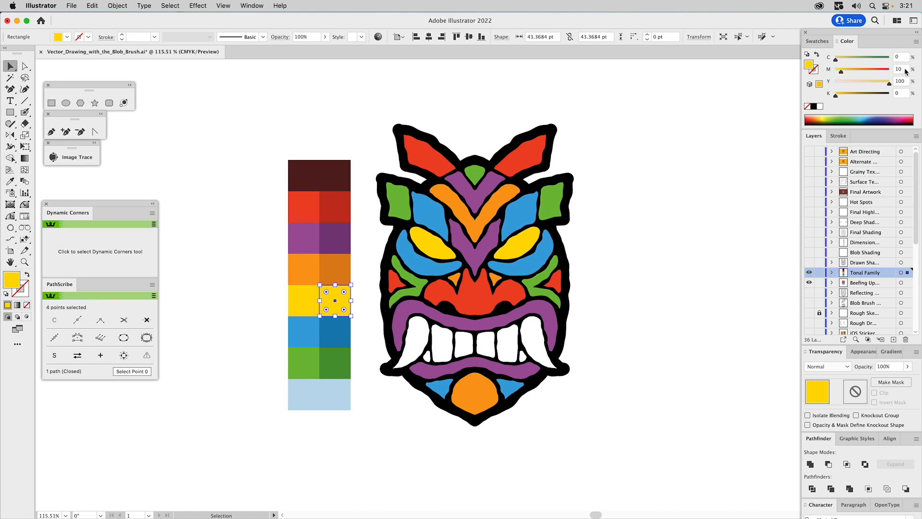
click(904, 70)
text(26)
click(901, 81)
text(45)
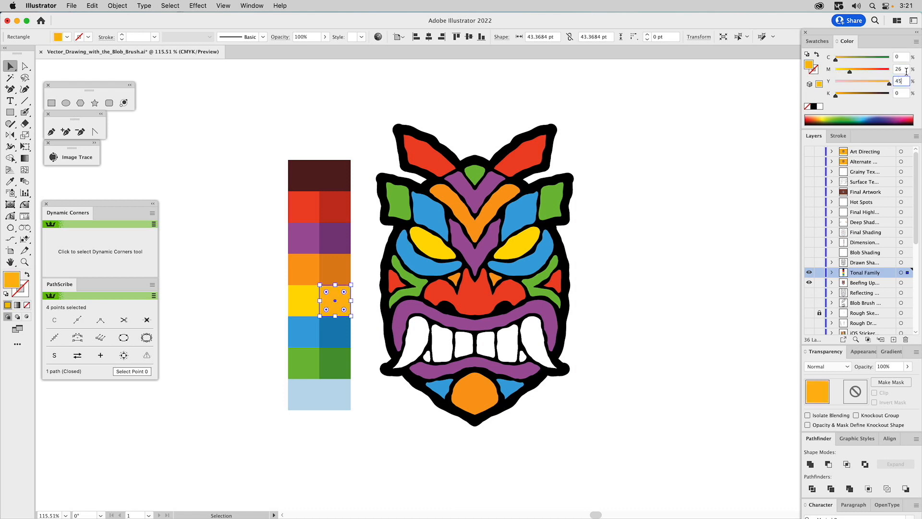
click(903, 93)
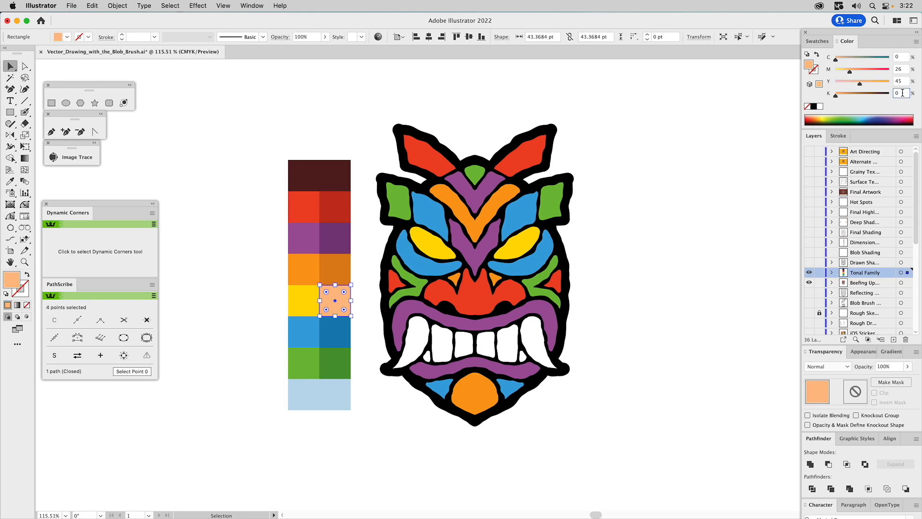
drag(903, 92, 889, 94)
text(10)
click(904, 81)
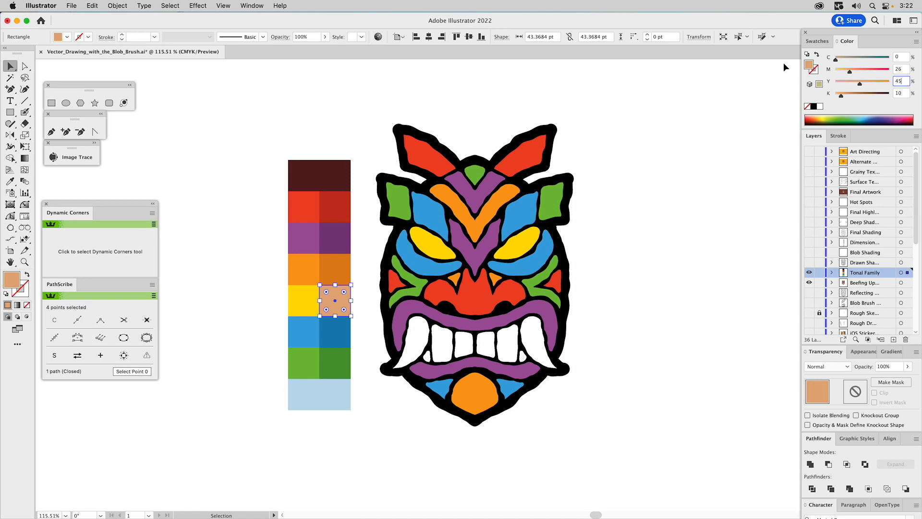
Save the yellow bar square's new fill as a swatch in the last color group and make it a global color.
click(820, 42)
drag(809, 58, 848, 94)
double_click(848, 95)
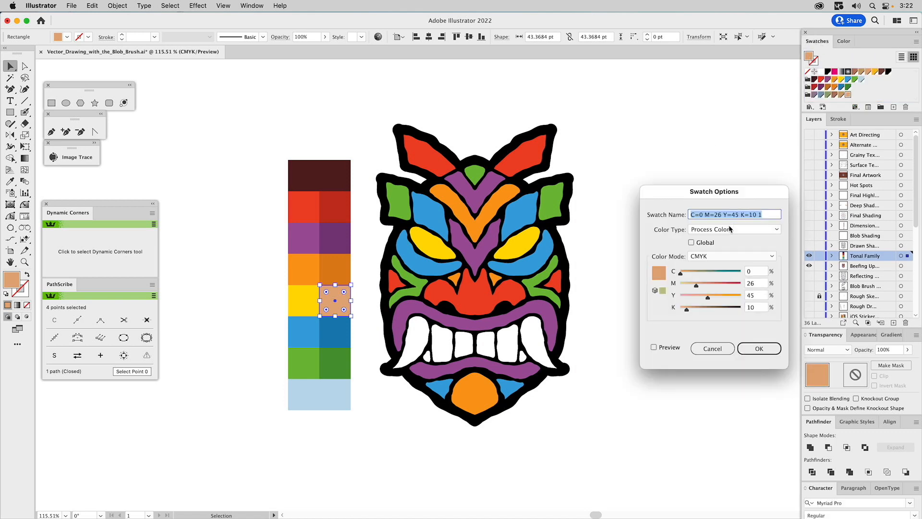
click(707, 243)
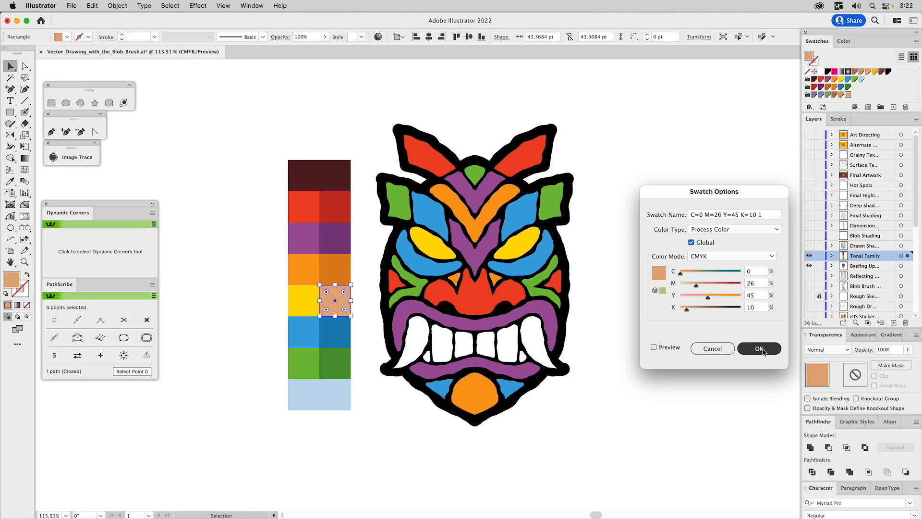
click(759, 349)
Set the square over the yellow palette bar to the Multiply blend mode at 30% opacity and deselect it.
click(823, 347)
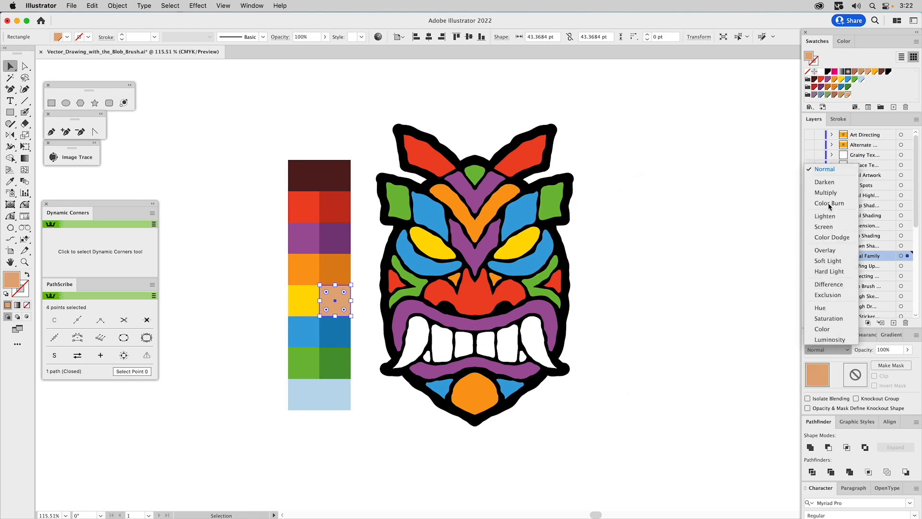
click(826, 192)
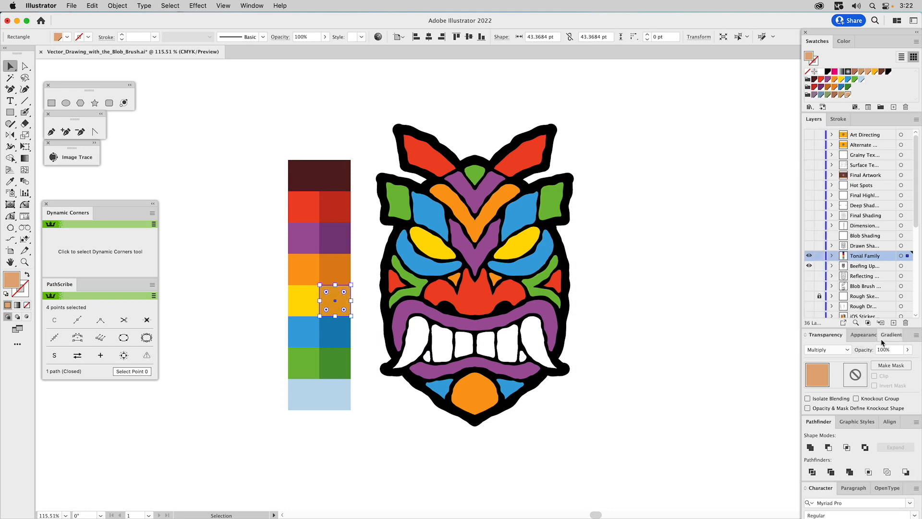
drag(883, 348, 860, 350)
text(3)
key(Return)
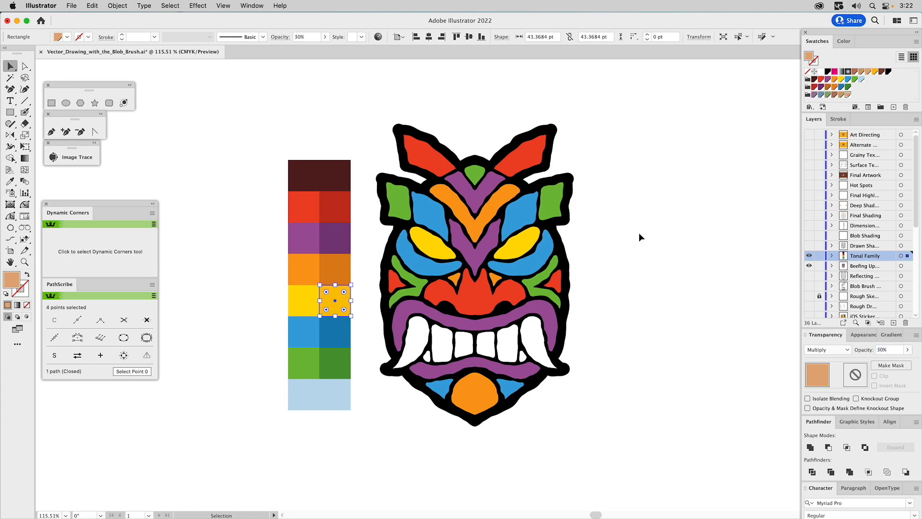
click(639, 232)
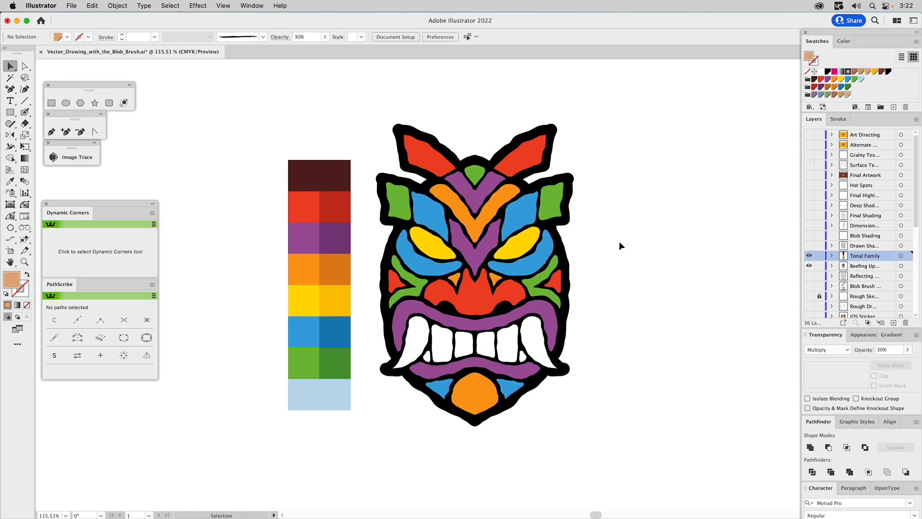
Set the opacity of the shading square over the yellow palette bar to 35% and deselect it.
click(330, 297)
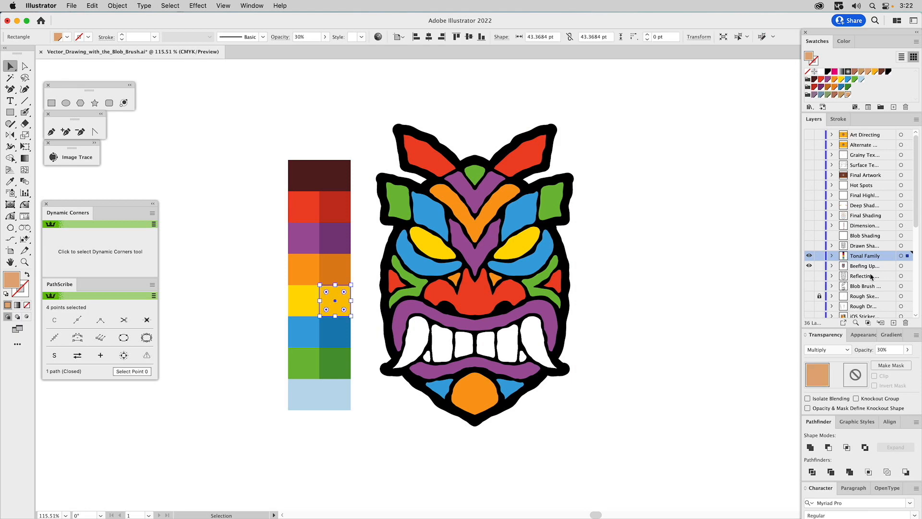
click(882, 350)
text(35)
key(Return)
click(667, 234)
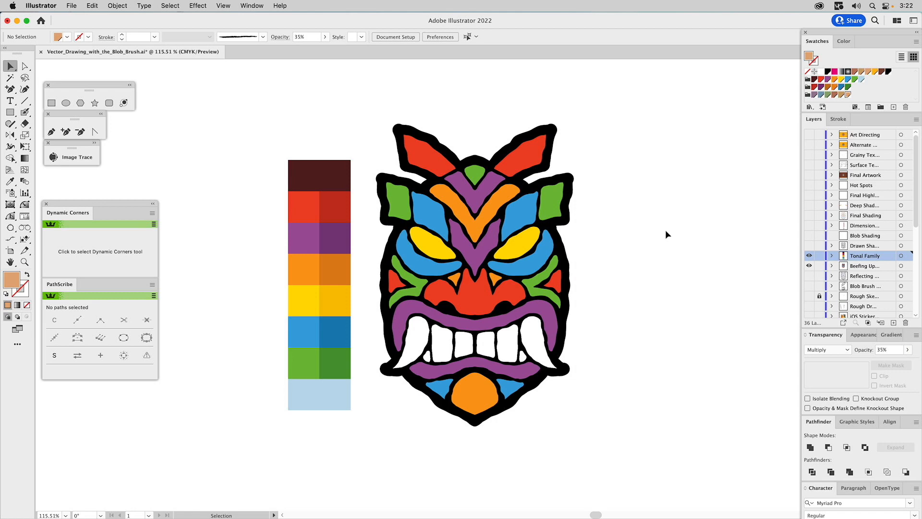
Compare the CMYK values of the blue palette bar with those of its shading square.
click(303, 326)
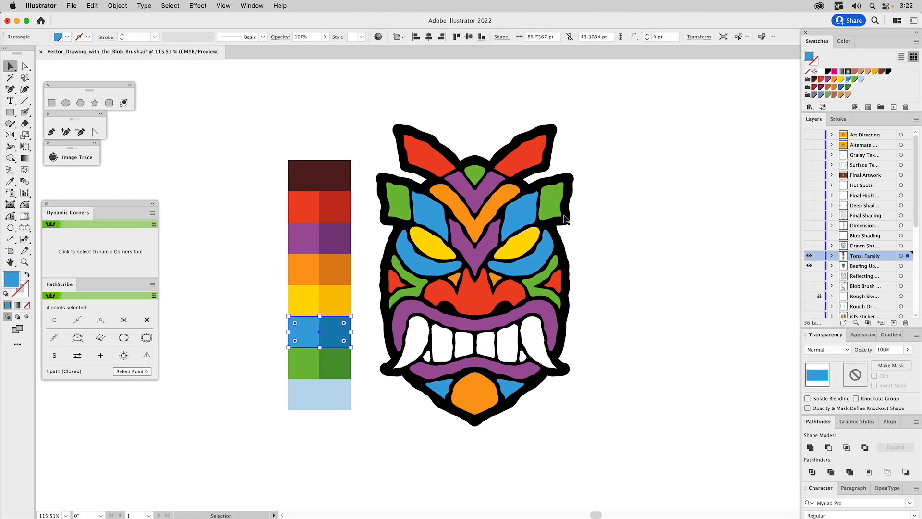
click(845, 42)
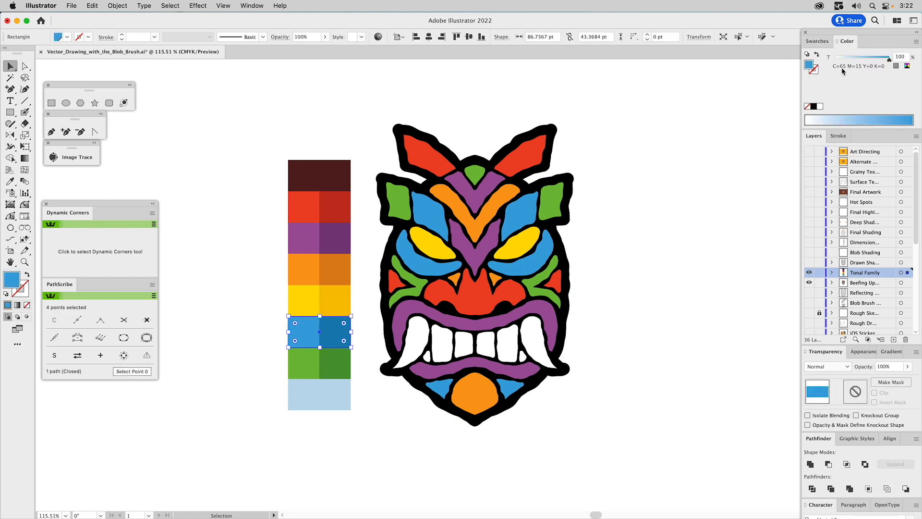
click(338, 328)
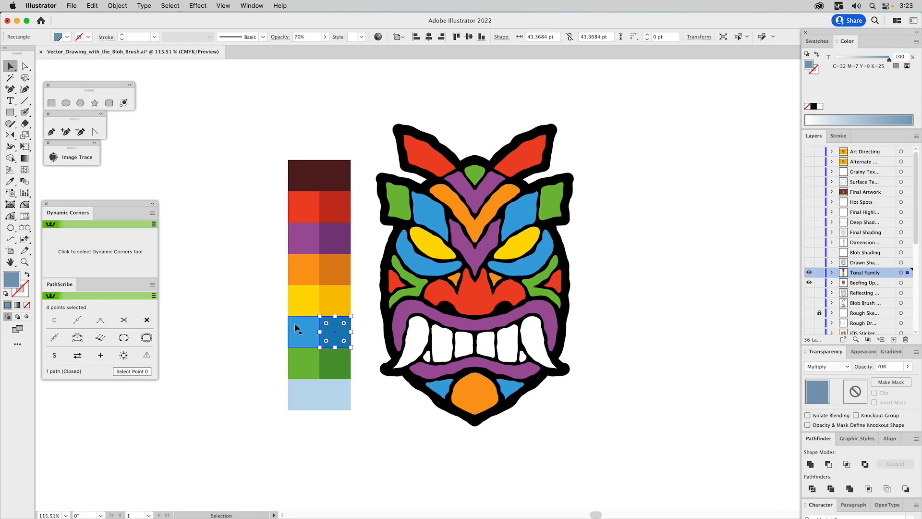
click(305, 329)
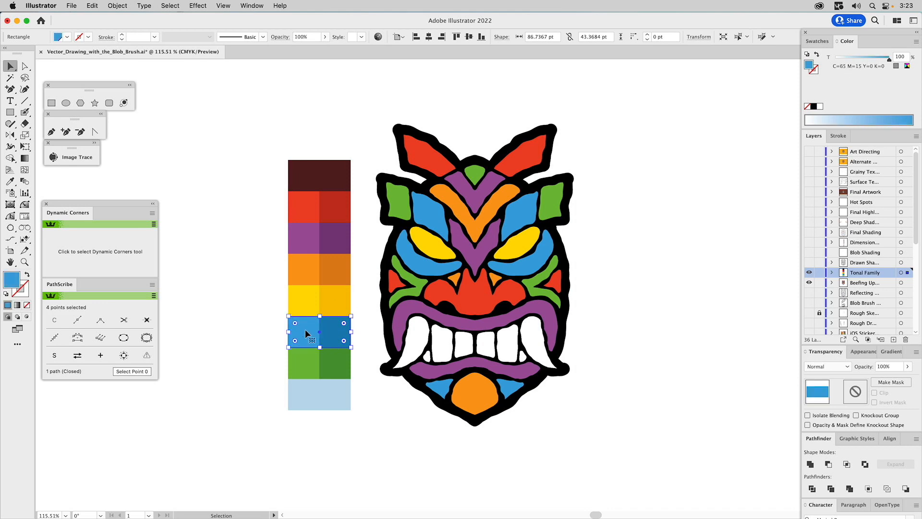
click(325, 327)
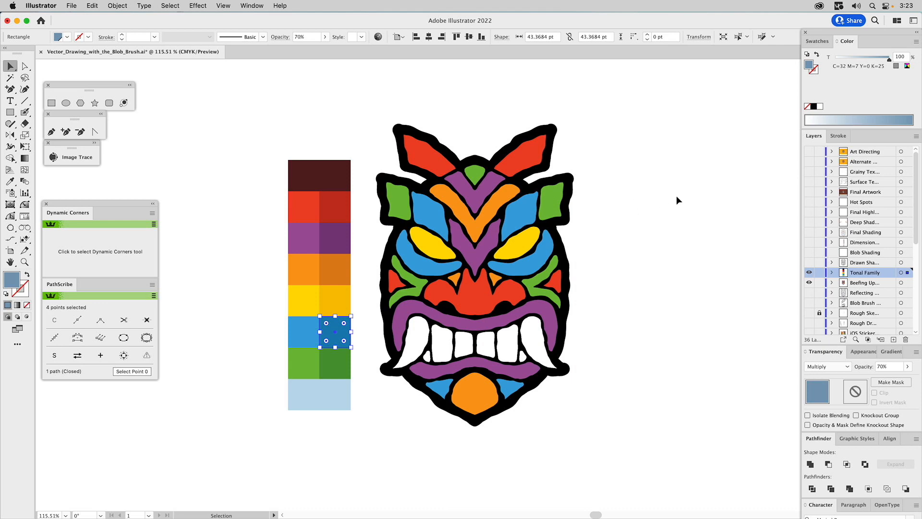
click(667, 208)
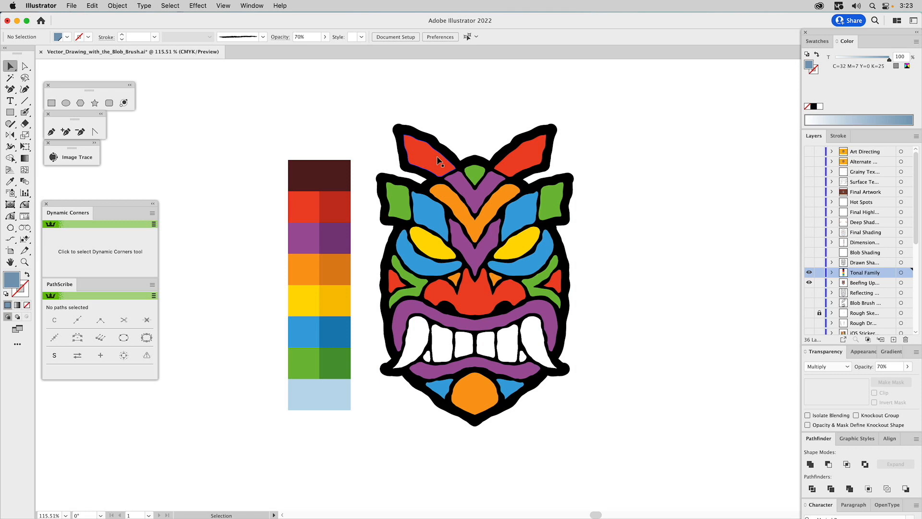
Show the Drawn Shading layer over the colored mask, toggling its visibility to compare it with the flat artwork.
click(810, 263)
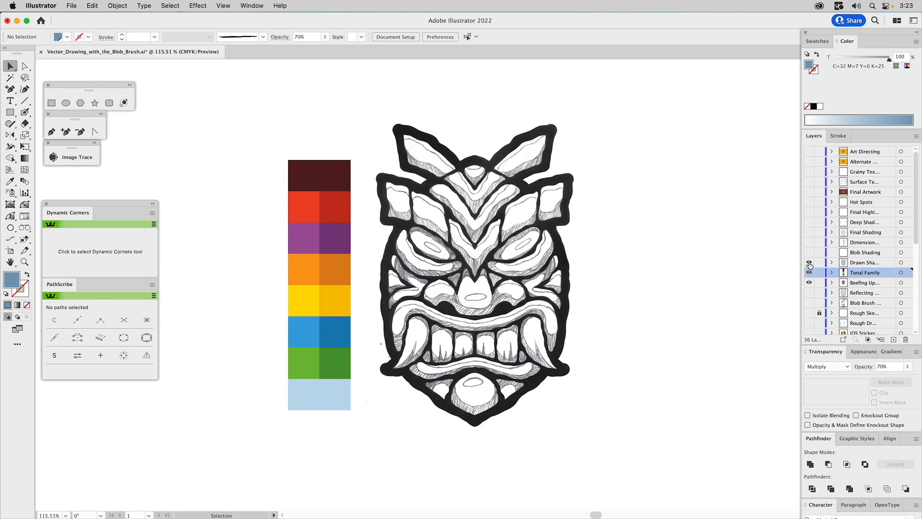
click(809, 263)
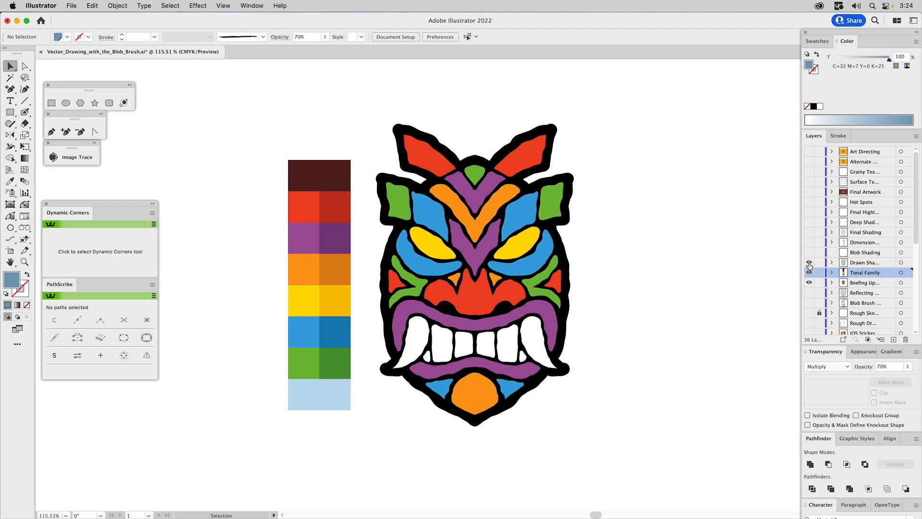
click(809, 262)
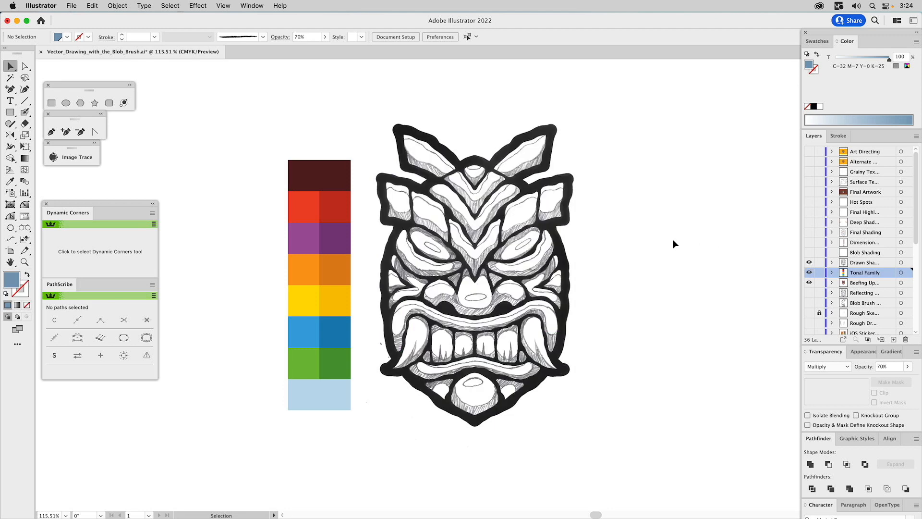
Set the linked Drawn_Shading.tif sketch over the mask to 40% opacity and the Multiply blend mode.
click(522, 213)
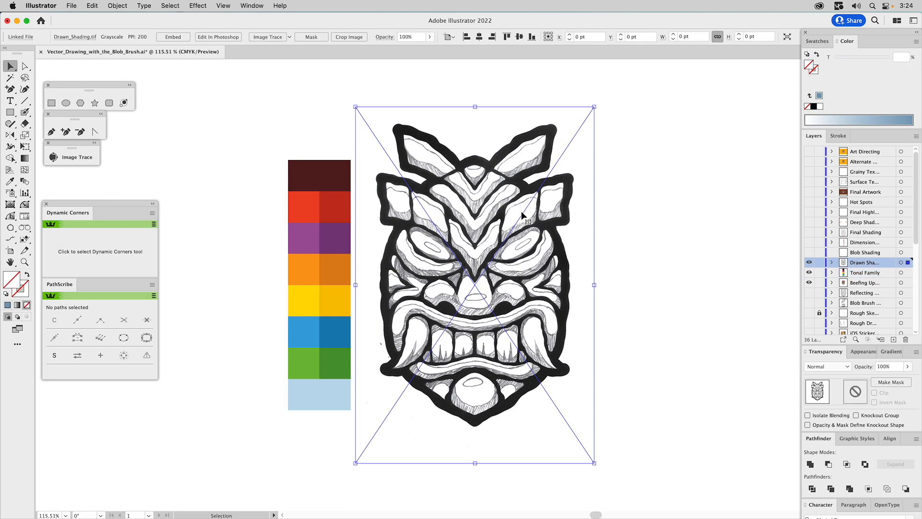
double_click(883, 366)
text(40)
key(Return)
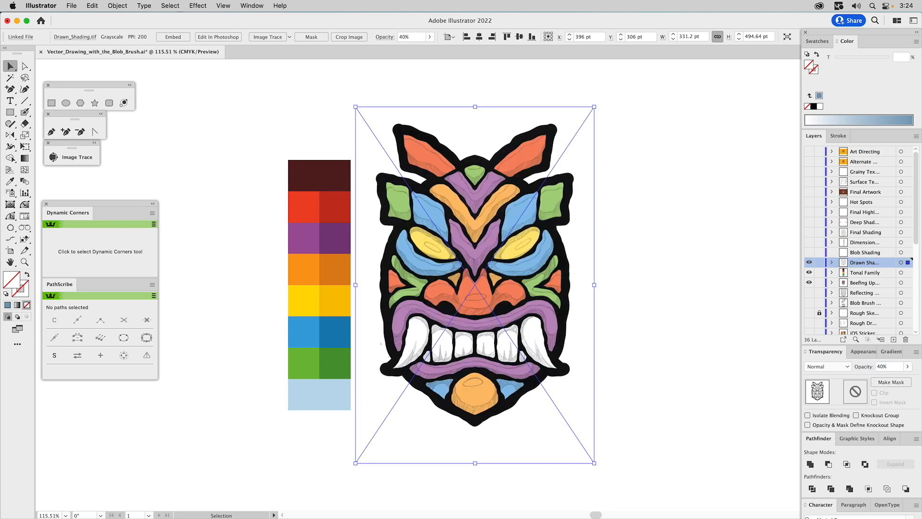
click(831, 366)
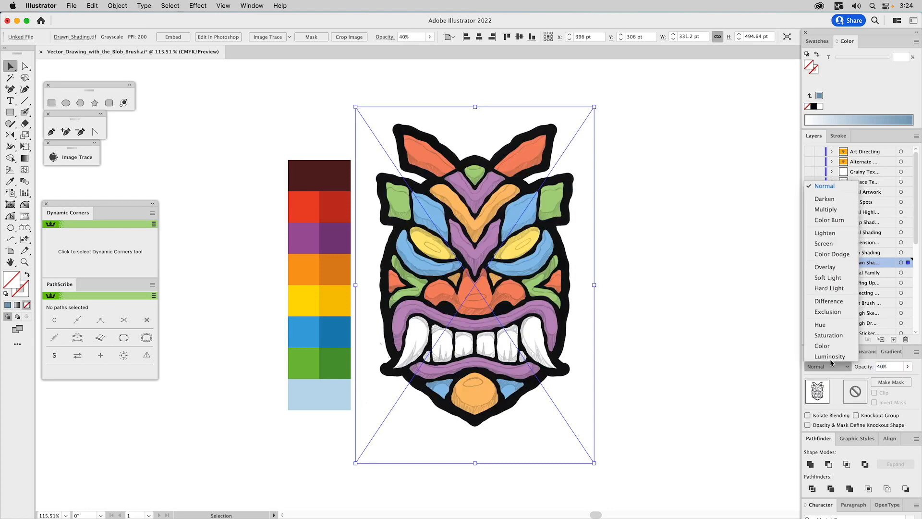
click(832, 210)
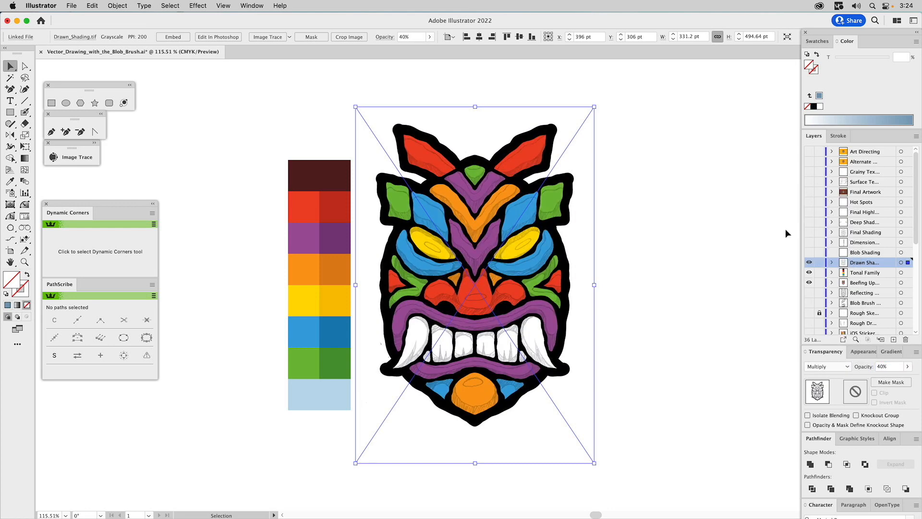
Lock the Drawn Shading layer, then show the Blob Shading layer and make it the active layer.
click(819, 263)
click(809, 252)
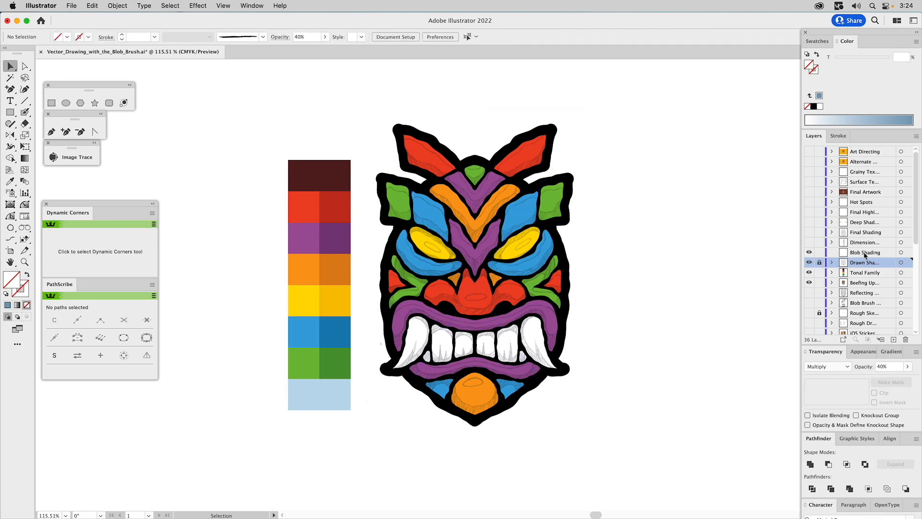
click(865, 253)
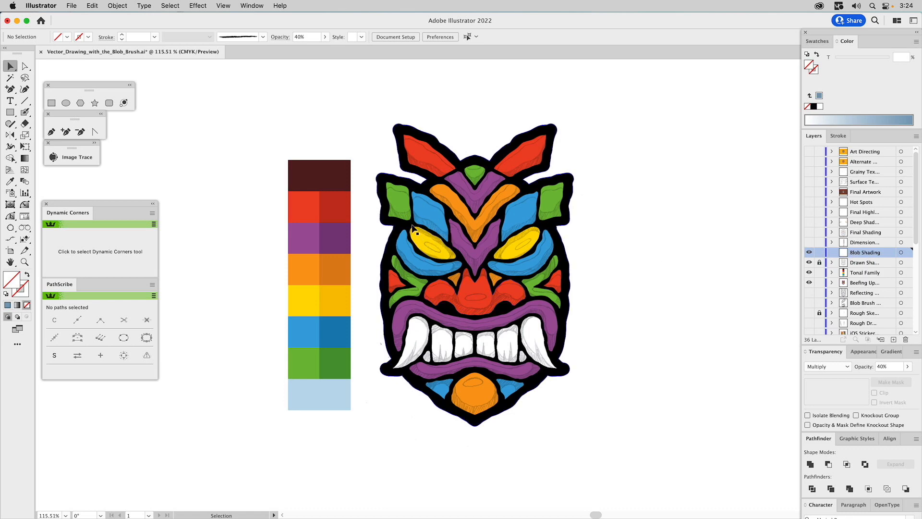
Ready the Blob Brush with the blue shading square's color and make Blob Shading the active layer.
key(z)
drag(388, 222, 500, 298)
drag(478, 264, 580, 198)
alt+click(518, 266)
alt+click(521, 267)
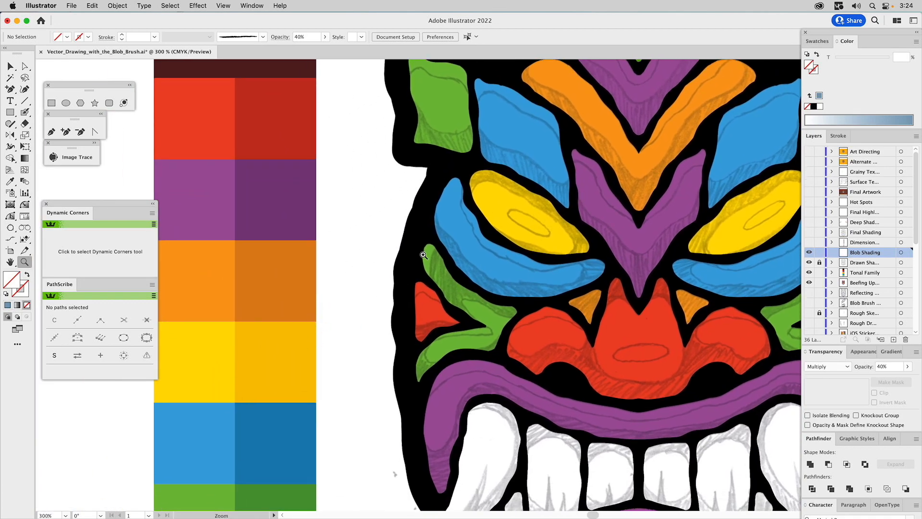
click(25, 112)
key(v)
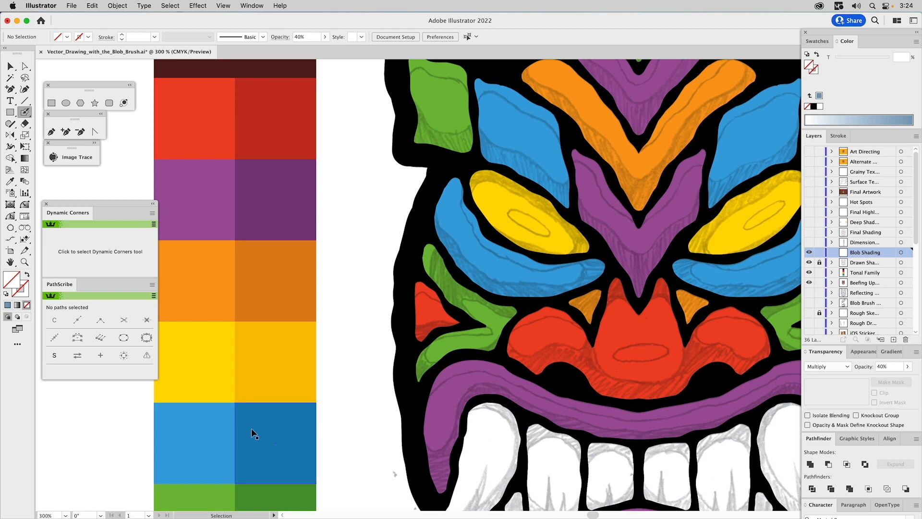
super+click(253, 426)
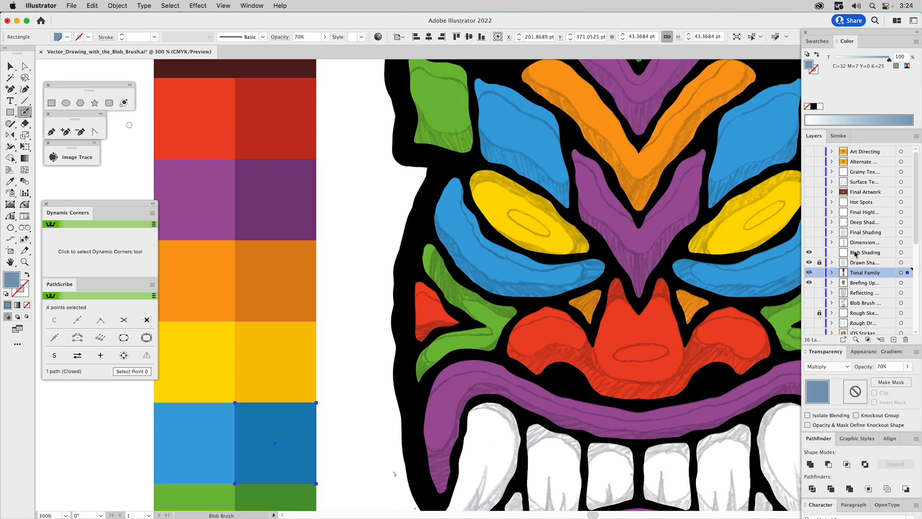
click(858, 255)
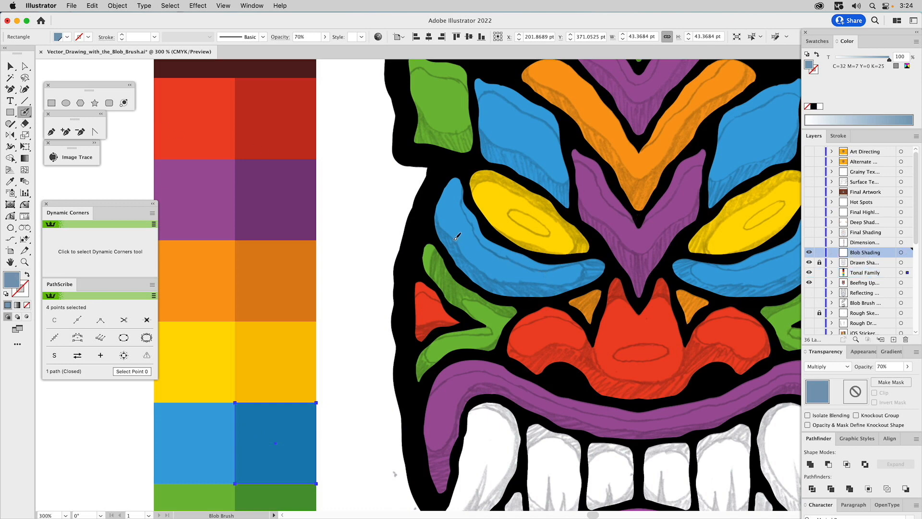
Paint a closed Blob Brush outline around the sketched shading under the left eye's blue shape and delete its inner path for a solid fill.
mouse_move(432, 207)
mouse_down()
mouse_move(493, 282)
mouse_move(566, 286)
mouse_move(588, 271)
mouse_move(582, 256)
mouse_move(618, 262)
mouse_move(601, 290)
mouse_move(541, 312)
mouse_move(481, 298)
mouse_move(436, 258)
mouse_move(421, 231)
mouse_move(433, 209)
mouse_up()
key(a)
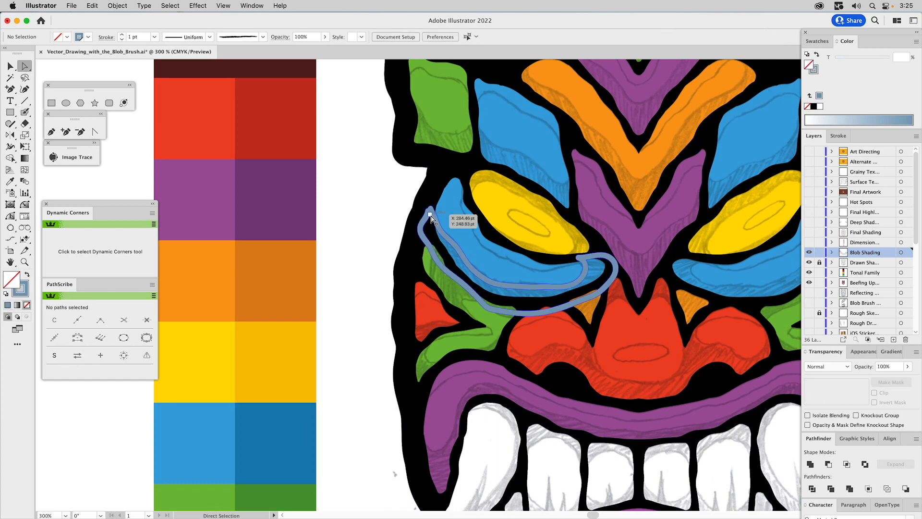
click(431, 215)
key(Delete)
key(Delete)
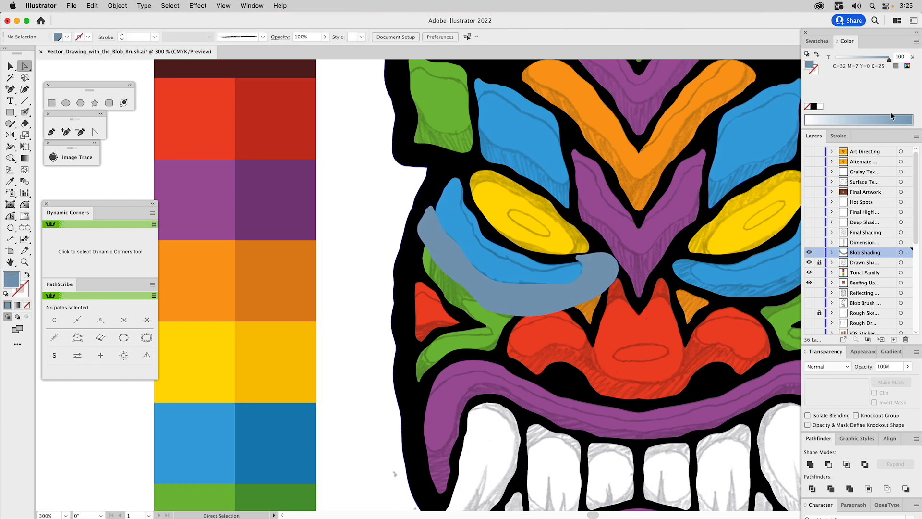
Paint a white Blob Brush highlight outline along the upper edge of the left blue under-eye shape and delete its inner path to fill it.
click(817, 41)
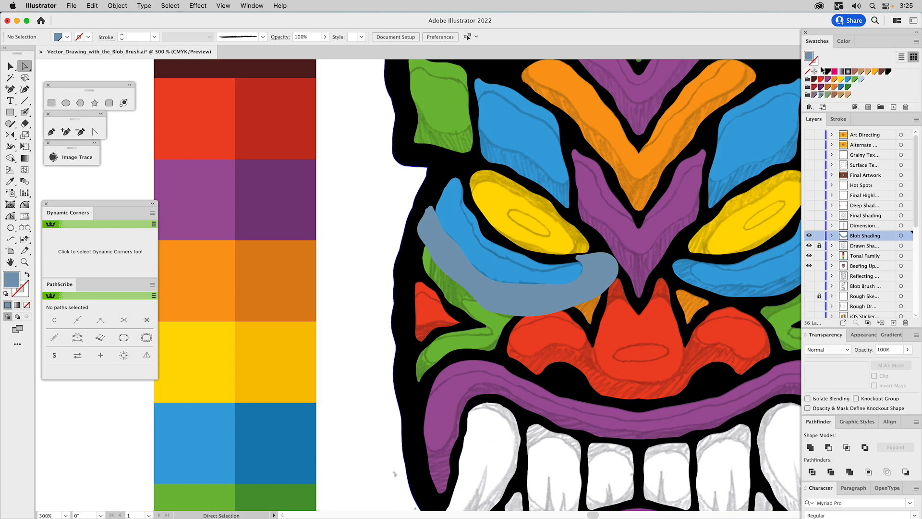
click(821, 71)
click(27, 116)
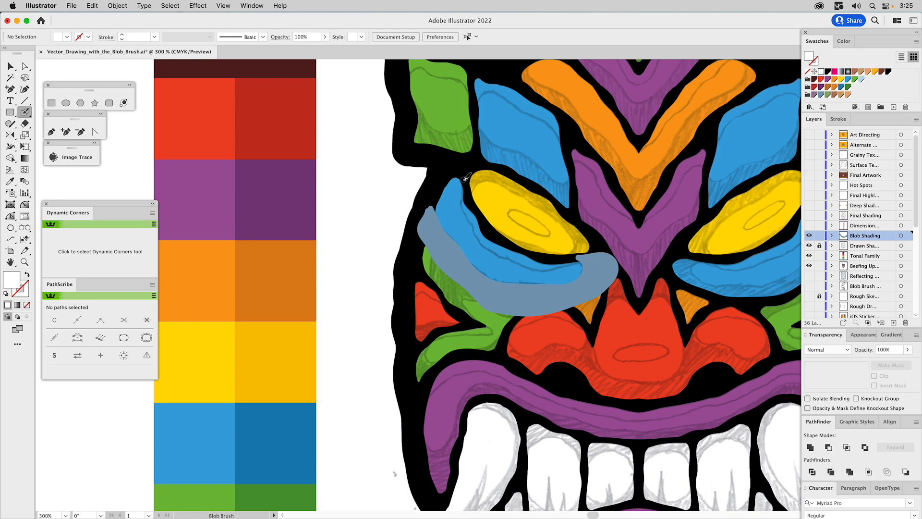
mouse_move(464, 180)
mouse_down()
mouse_move(490, 252)
mouse_move(548, 268)
mouse_move(574, 258)
mouse_move(506, 222)
mouse_move(464, 178)
mouse_up()
key(a)
click(465, 201)
key(Delete)
key(Delete)
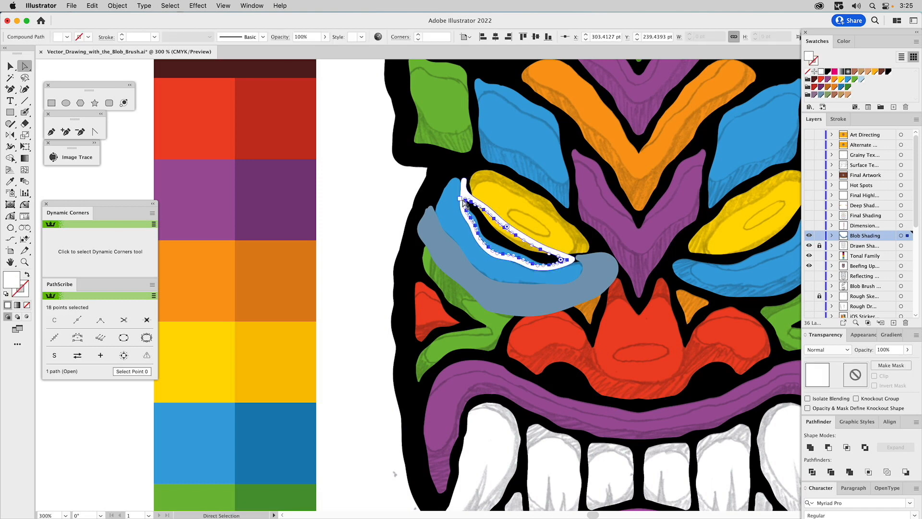
Trim the white highlight and the blue-gray shading to copies of the blue under-eye shape using the Pathfinder Intersect operation.
key(c)
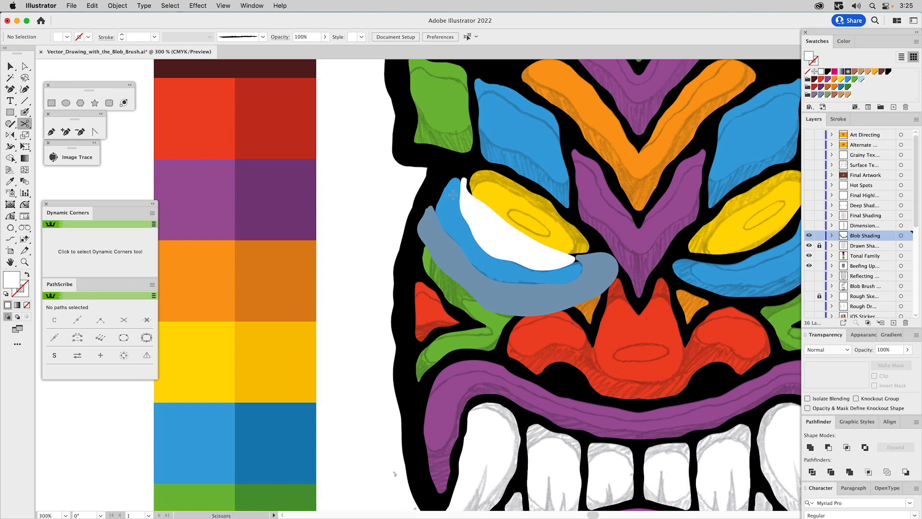
key(v)
click(449, 195)
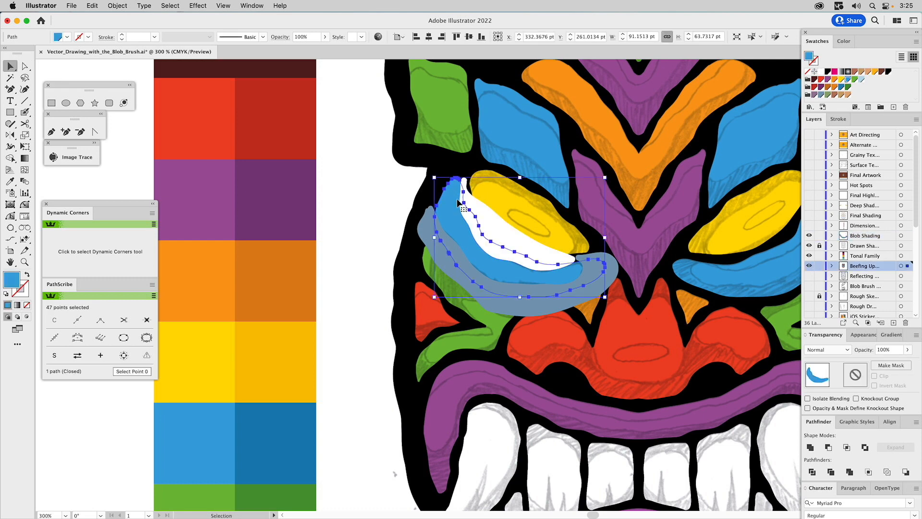
shift+click(494, 222)
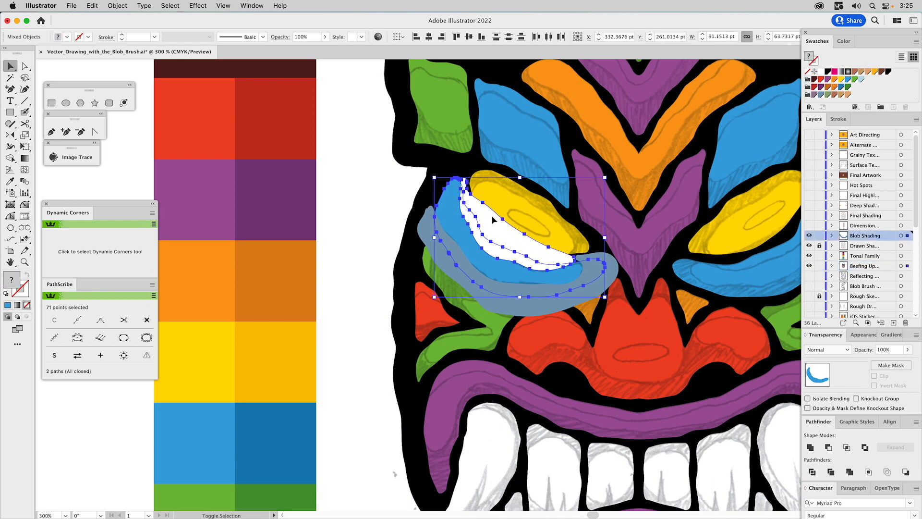
click(847, 448)
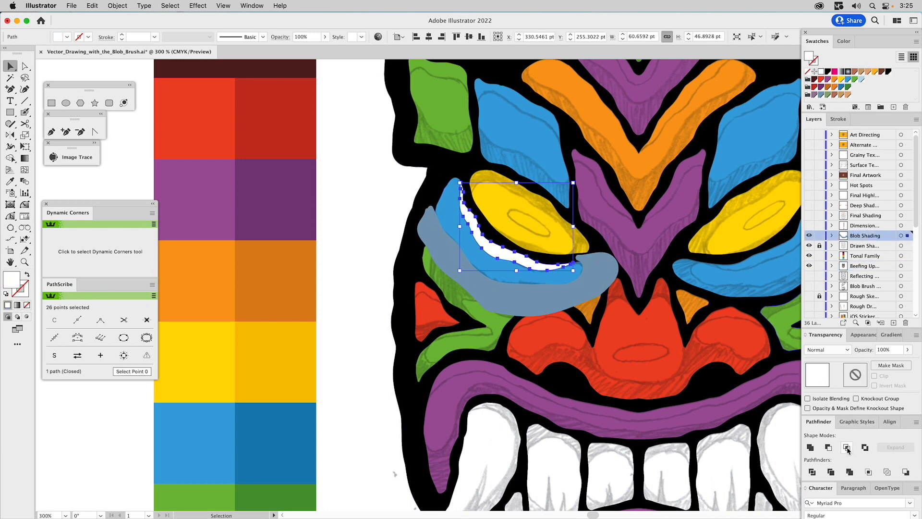
click(449, 217)
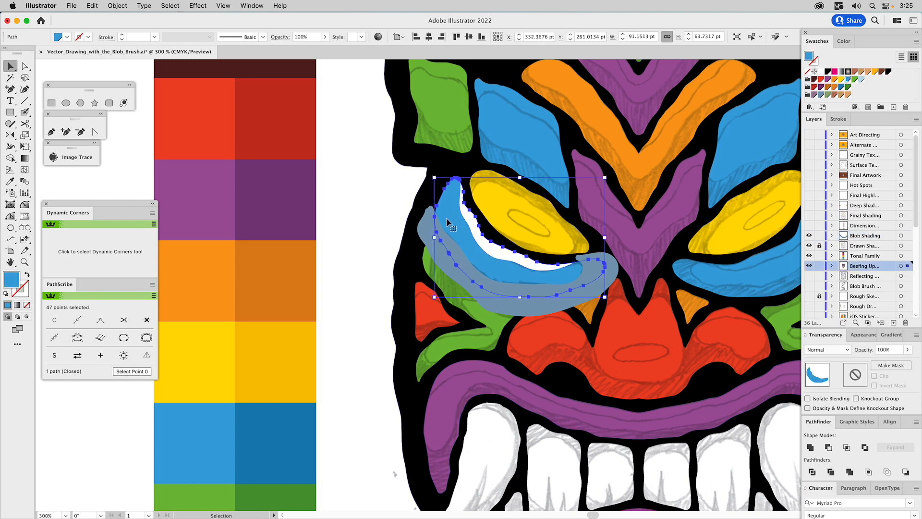
click(848, 447)
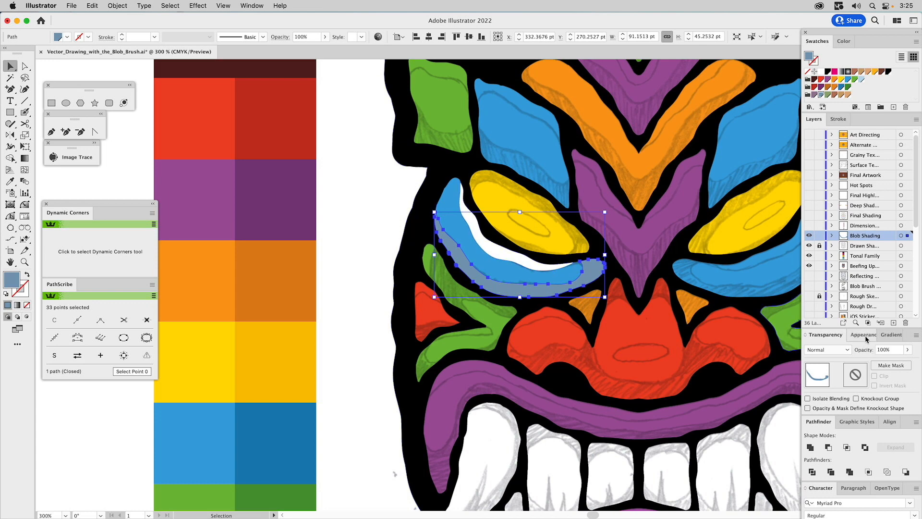
Set the trimmed under-eye shading to Multiply at 70% opacity and hide the Drawn Shading layer.
click(824, 350)
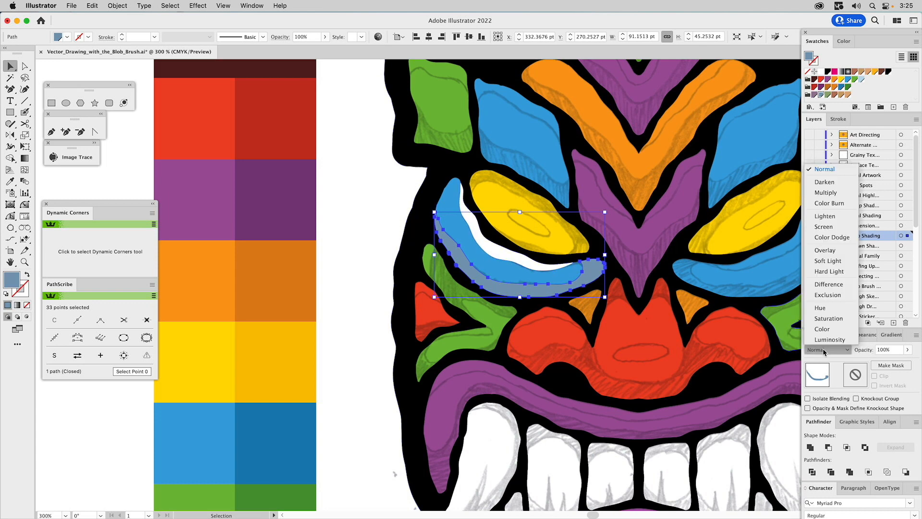
click(834, 193)
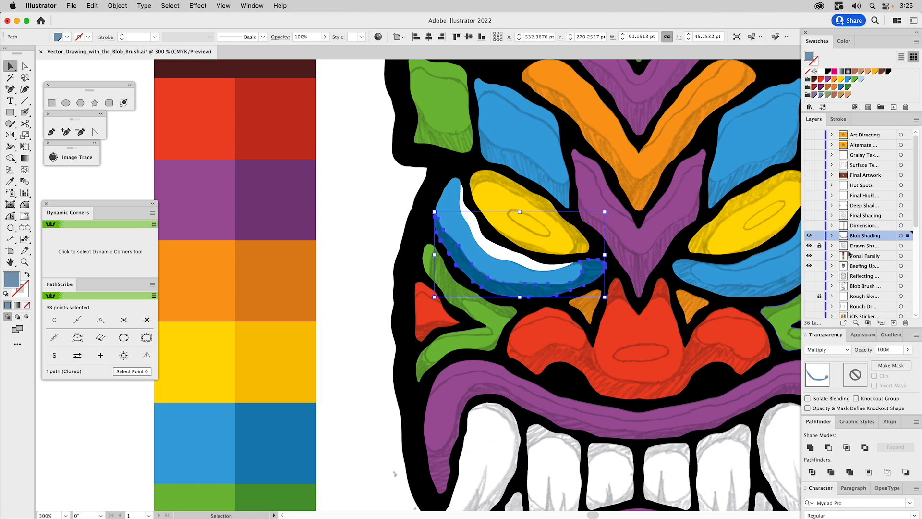
click(809, 246)
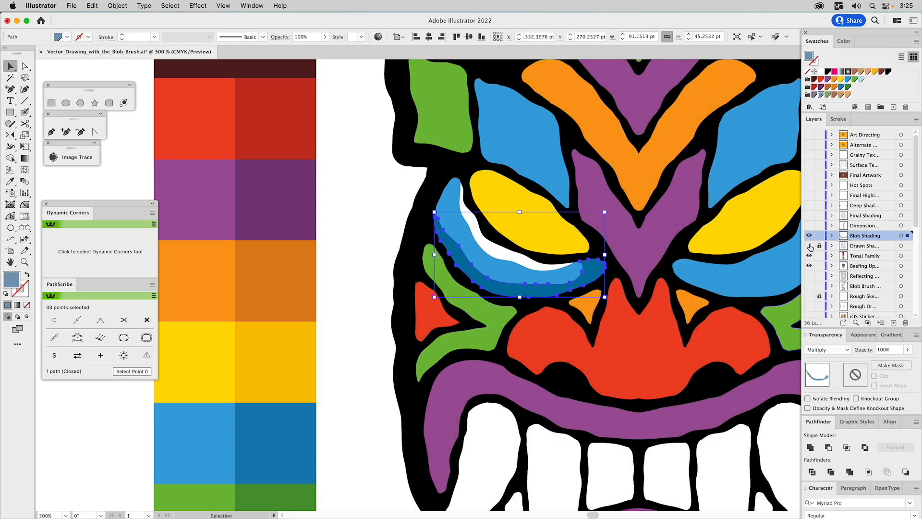
click(879, 349)
text(70)
key(Return)
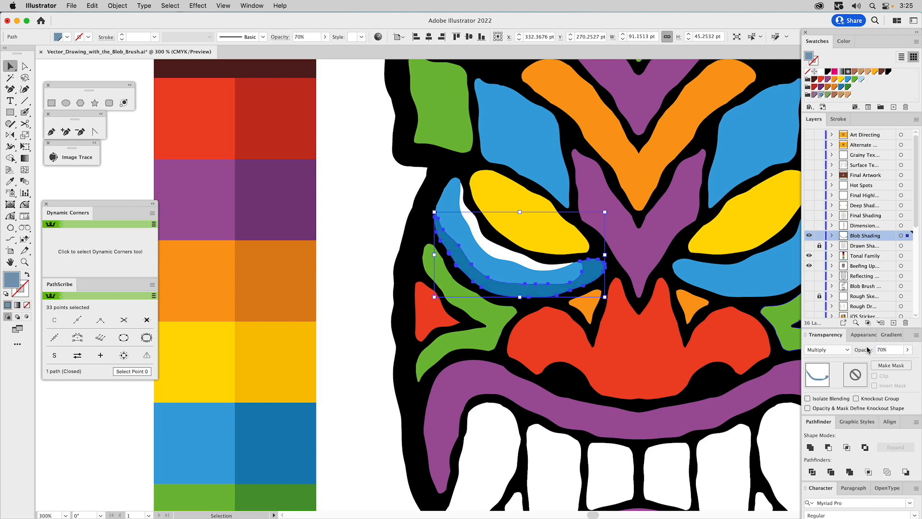
Reduce the white under-eye highlight's opacity to 50% and deselect it.
click(506, 257)
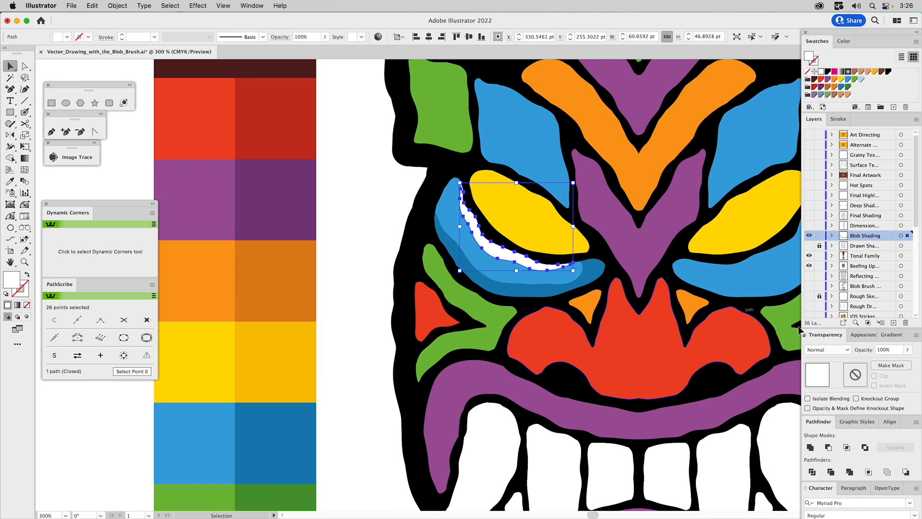
double_click(884, 352)
text(50)
key(Return)
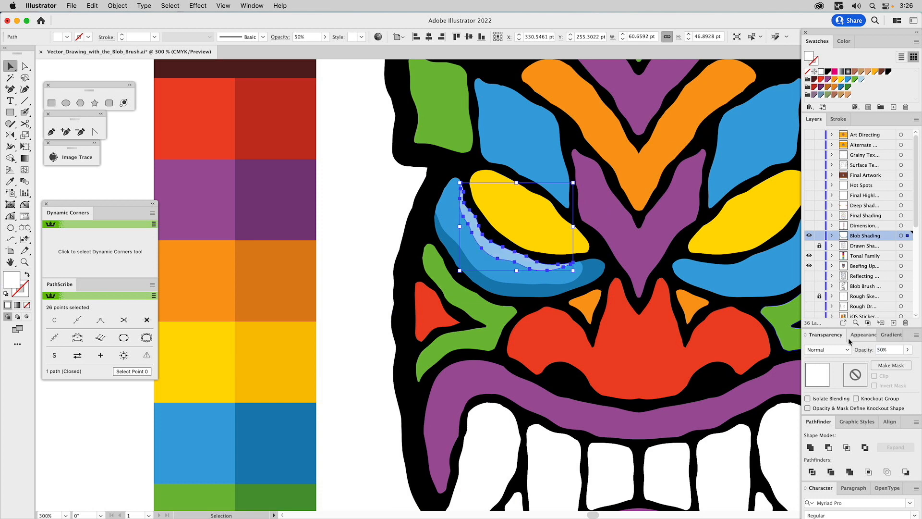
click(360, 180)
drag(596, 228, 564, 235)
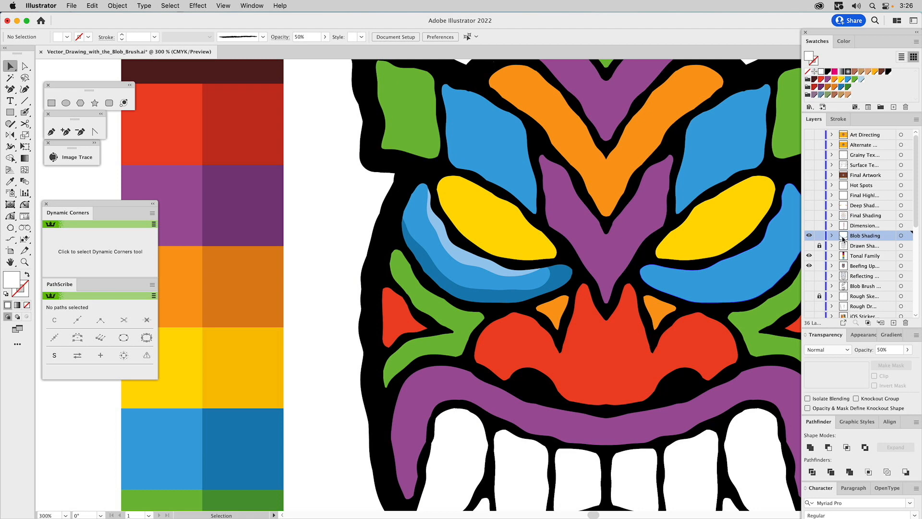
Reset the under-eye shading shape to the Normal blend mode at 100% opacity.
key(a)
click(500, 292)
click(817, 349)
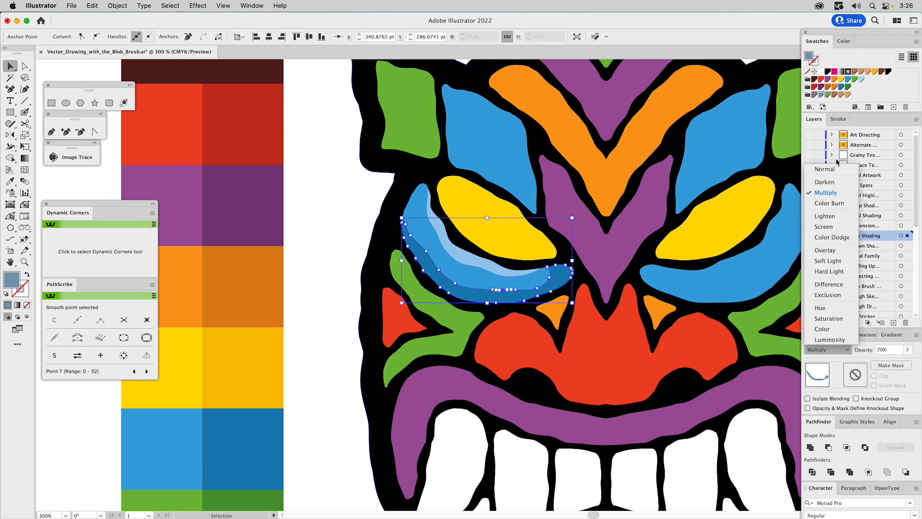
click(831, 169)
click(906, 351)
drag(897, 362, 921, 366)
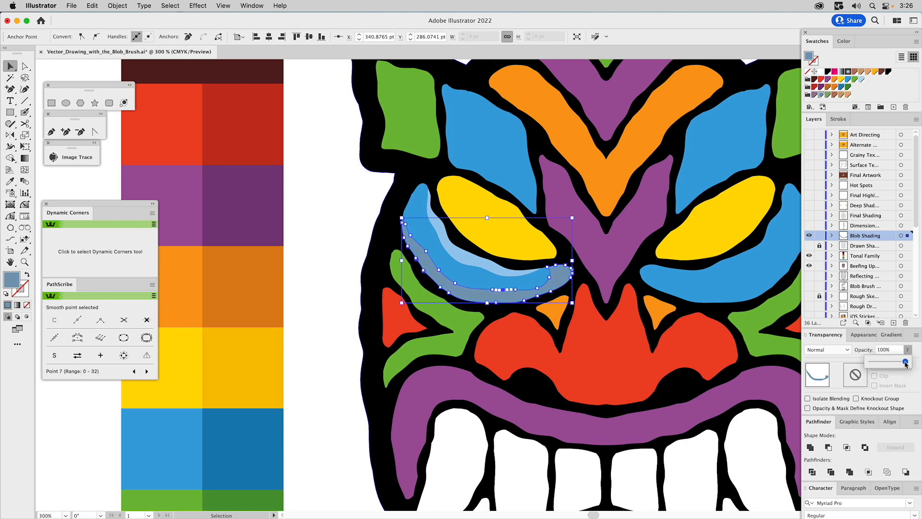
super+click(344, 327)
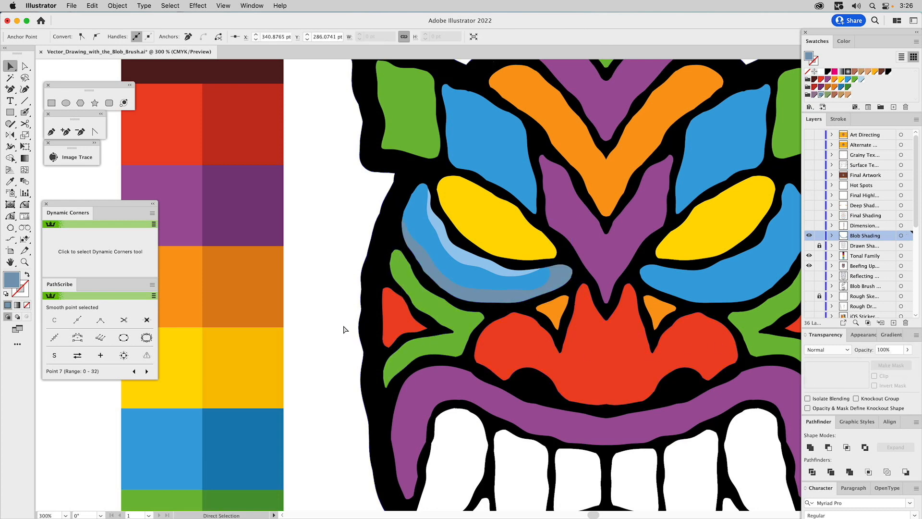
Copy the blue shading square's Multiply, 70% opacity appearance onto the under-eye shading shape with the Eyedropper.
click(440, 284)
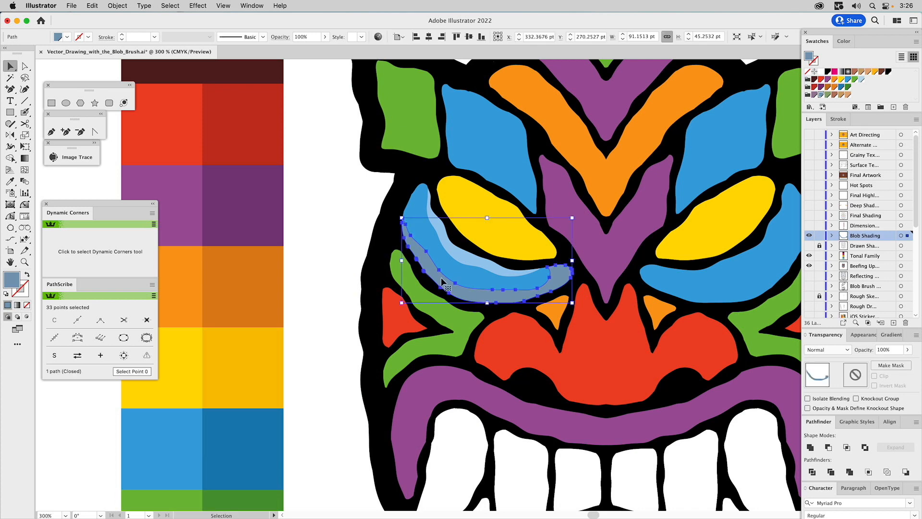
key(i)
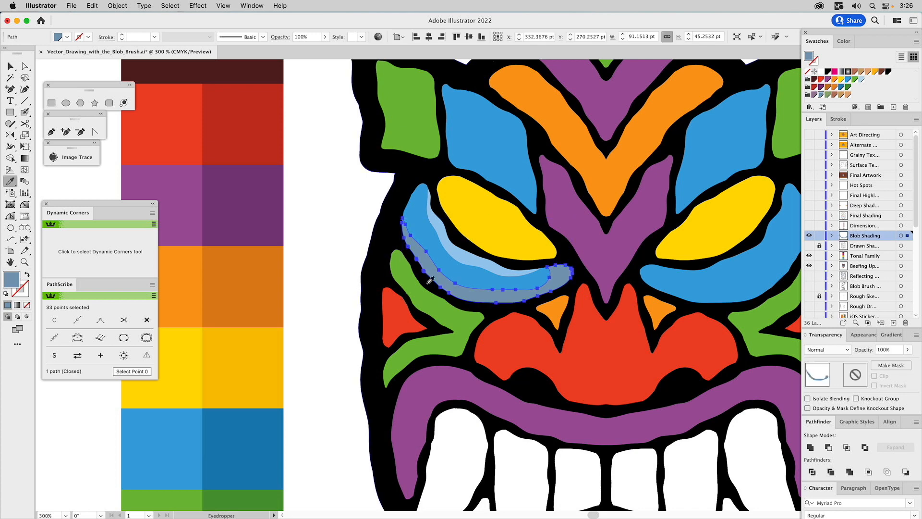
super+click(240, 432)
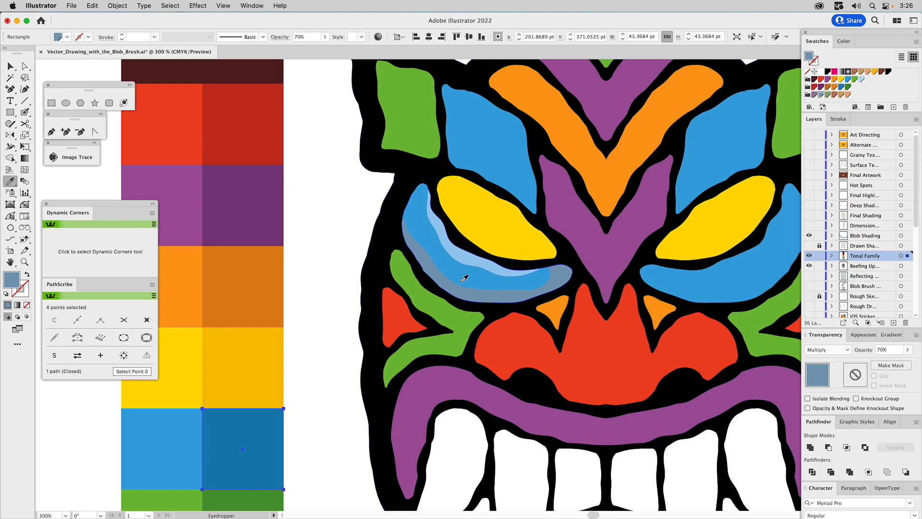
key(super)
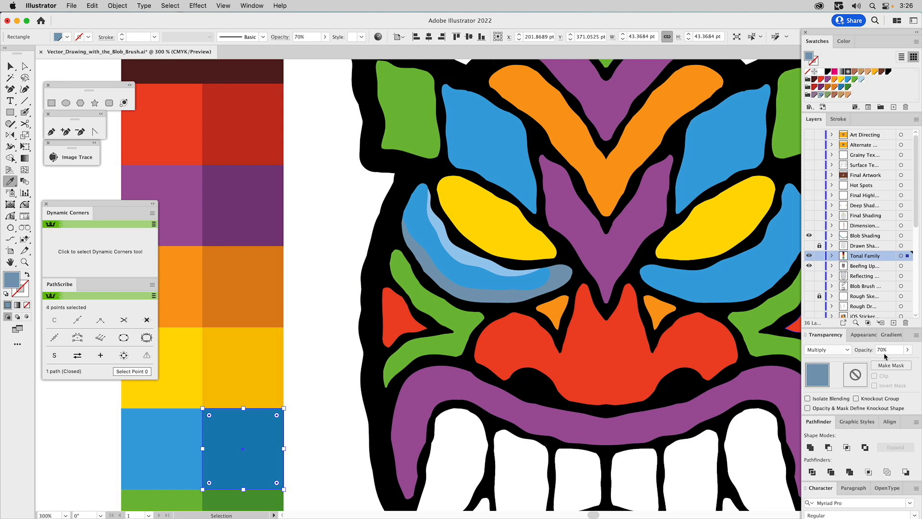
super+click(509, 299)
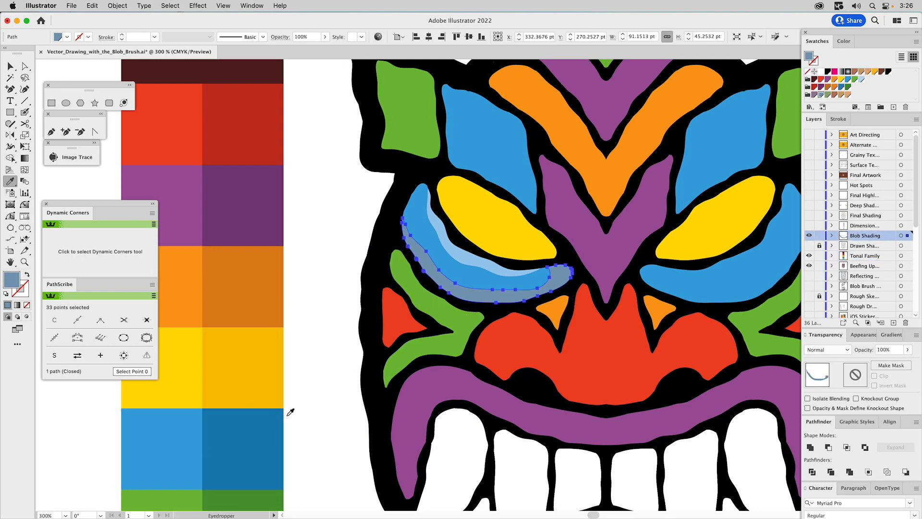
click(244, 431)
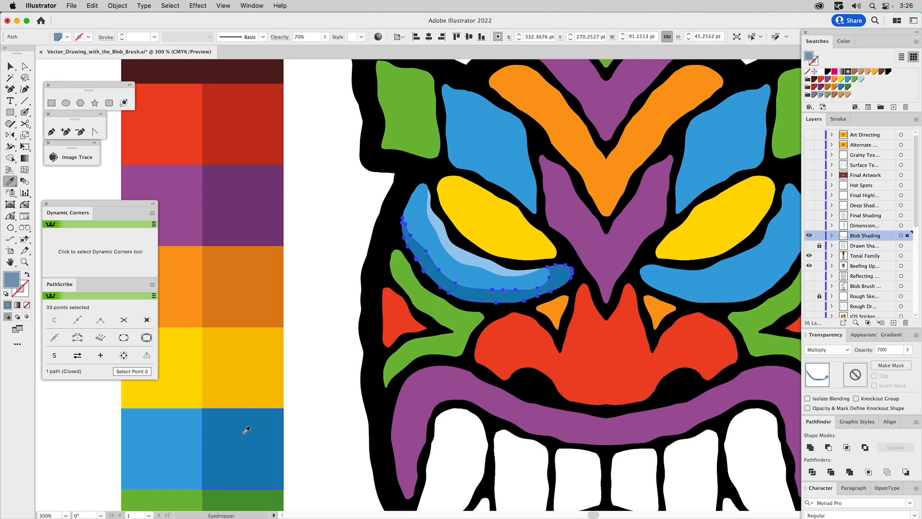
super+click(308, 248)
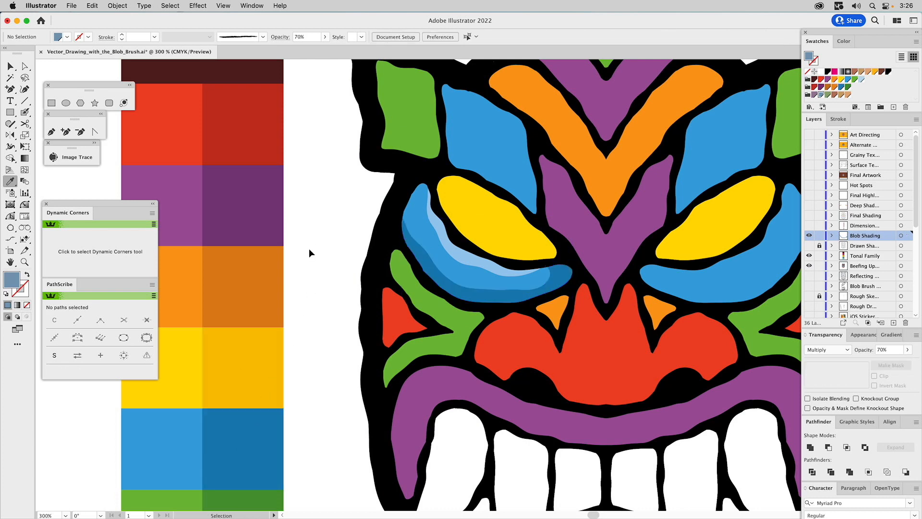
Show the Drawn Shading layer and outline the left yellow eye's upper and lower shading with the Blob Brush in the yellow shading square's color.
click(809, 245)
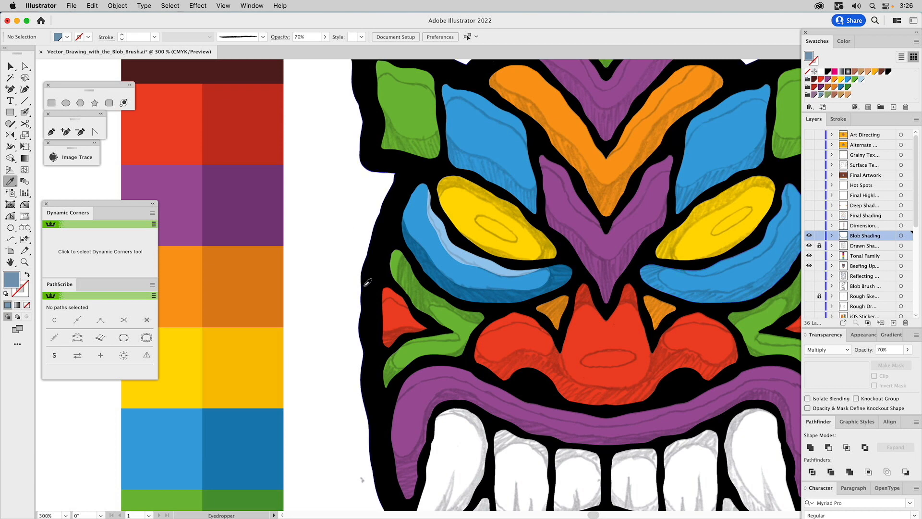
key(v)
super+click(211, 356)
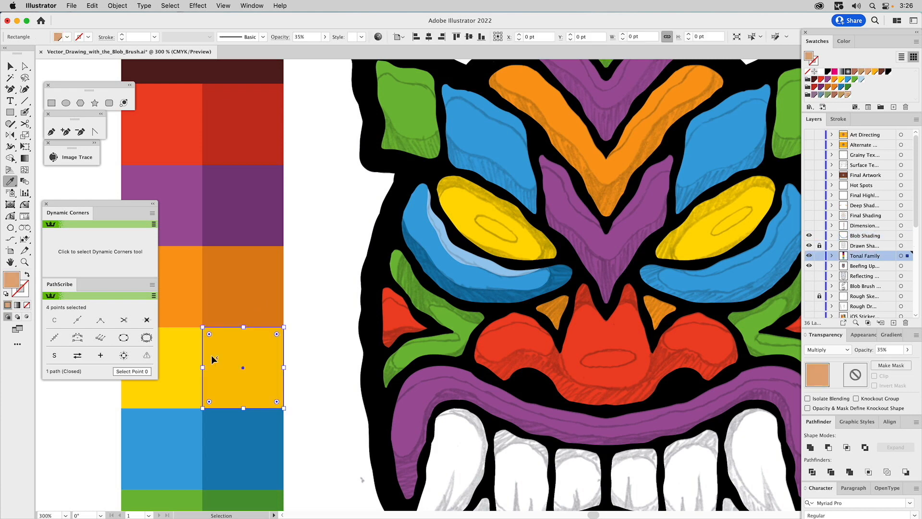
click(25, 112)
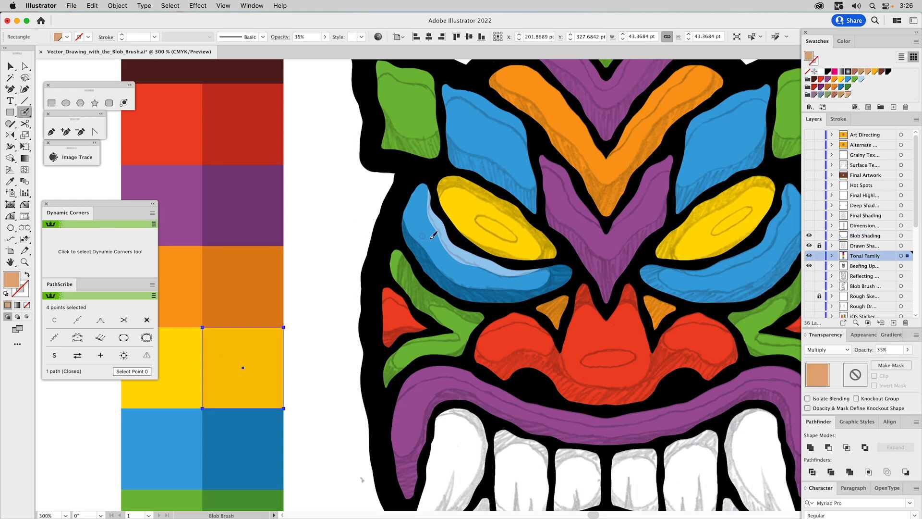
mouse_move(437, 197)
mouse_down()
mouse_move(460, 184)
mouse_move(516, 215)
mouse_move(543, 245)
mouse_move(535, 264)
mouse_move(569, 256)
mouse_move(542, 212)
mouse_move(486, 167)
mouse_move(446, 168)
mouse_move(436, 200)
mouse_up()
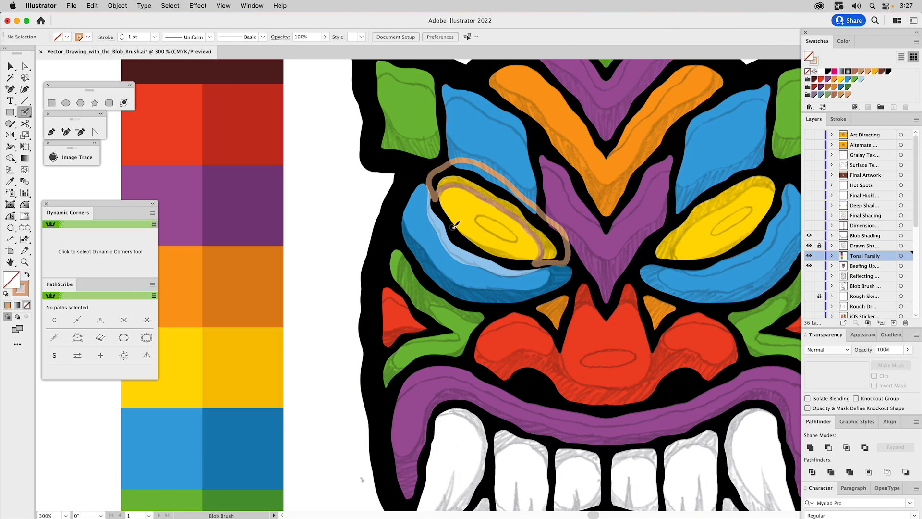
mouse_move(452, 224)
mouse_down()
mouse_move(523, 262)
mouse_move(450, 226)
mouse_up()
Hide the Drawn Shading layer and delete the inner path of the upper eye shading outline to make it solid.
key(v)
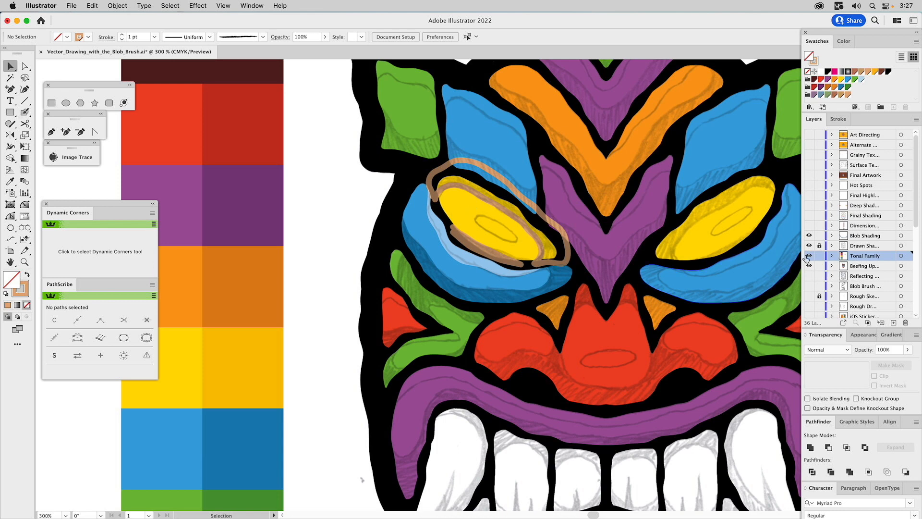
click(810, 246)
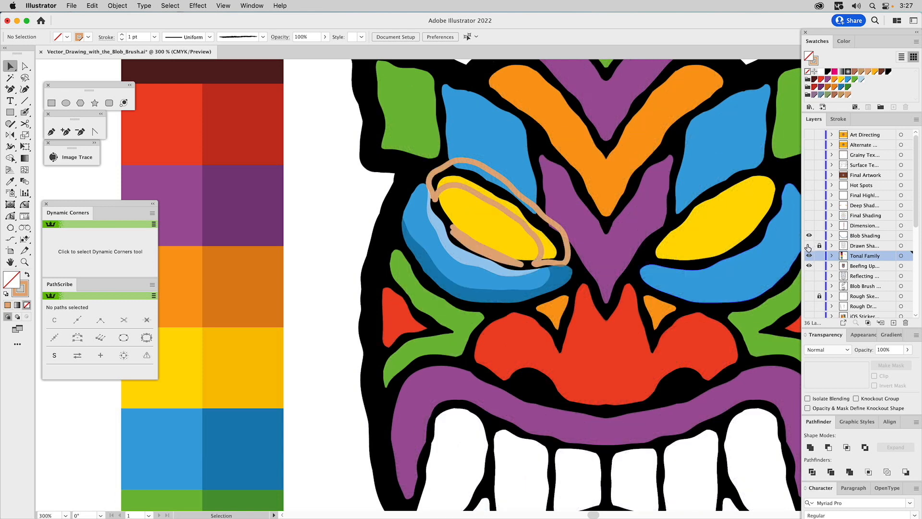
key(a)
click(502, 207)
key(Delete)
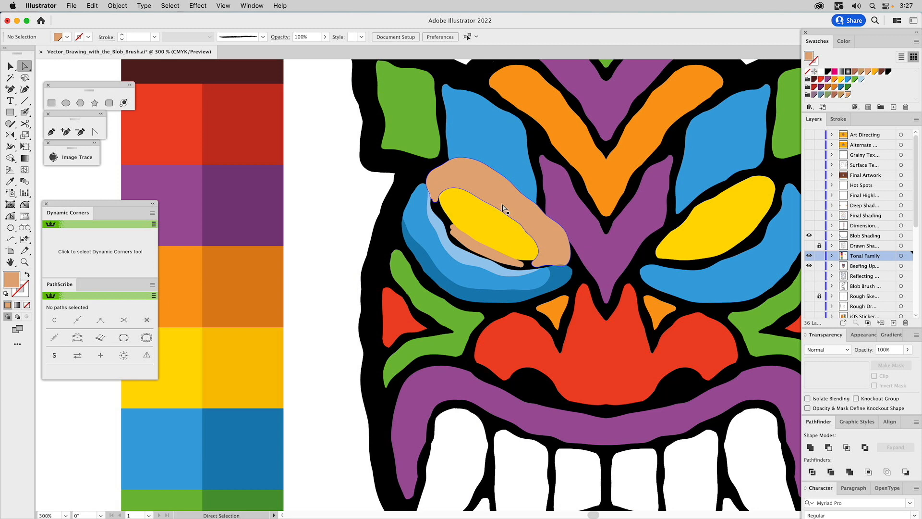
Trim the upper and lower shading shapes to the left yellow eye's outline with Pathfinder Intersect.
key(v)
click(487, 212)
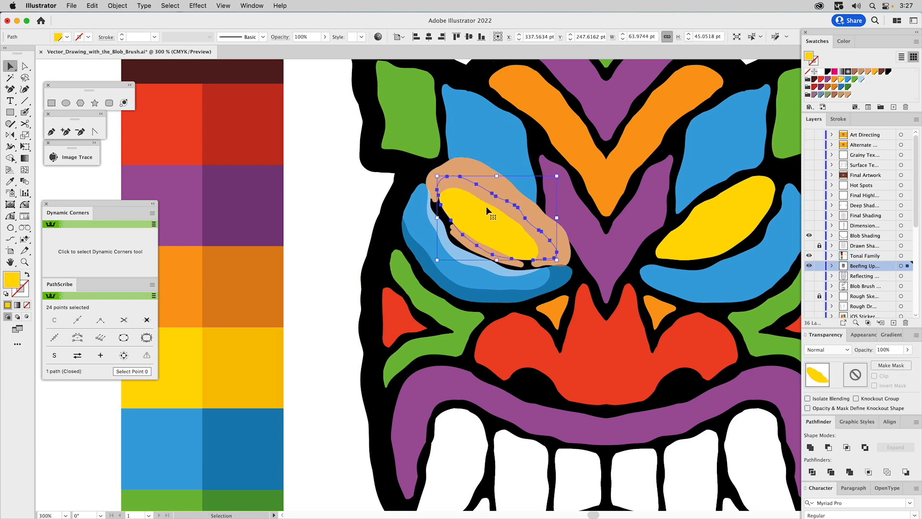
shift+click(480, 176)
click(846, 445)
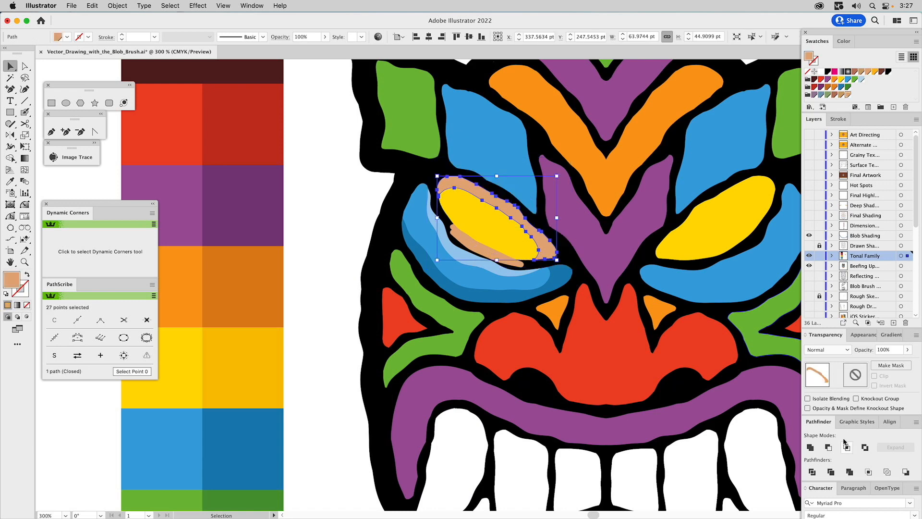
click(474, 234)
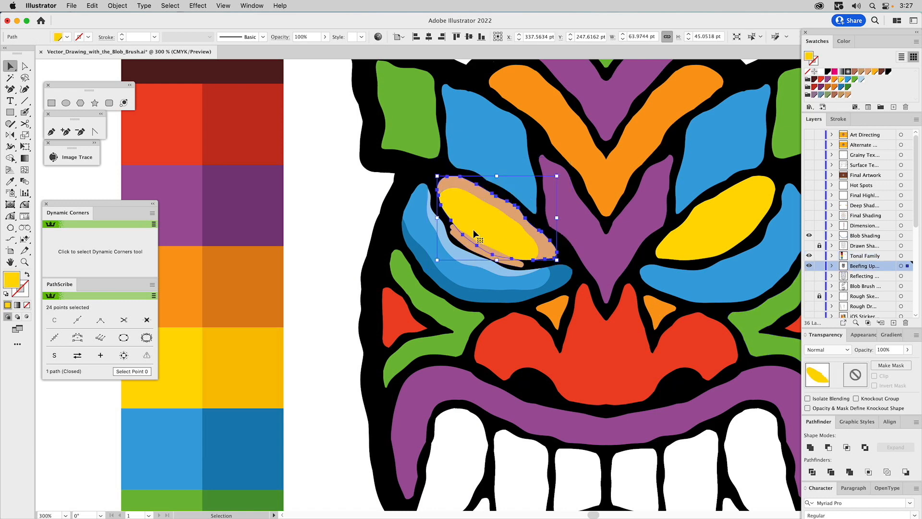
shift+click(453, 230)
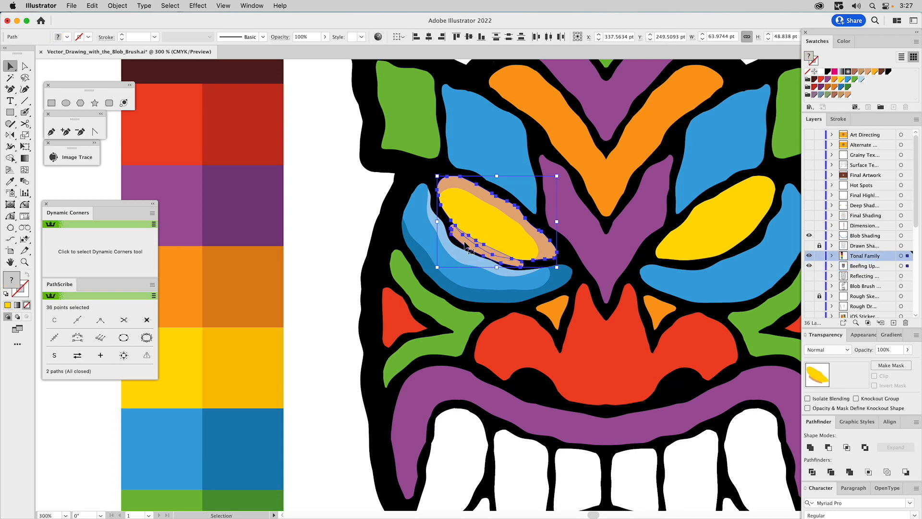
click(847, 447)
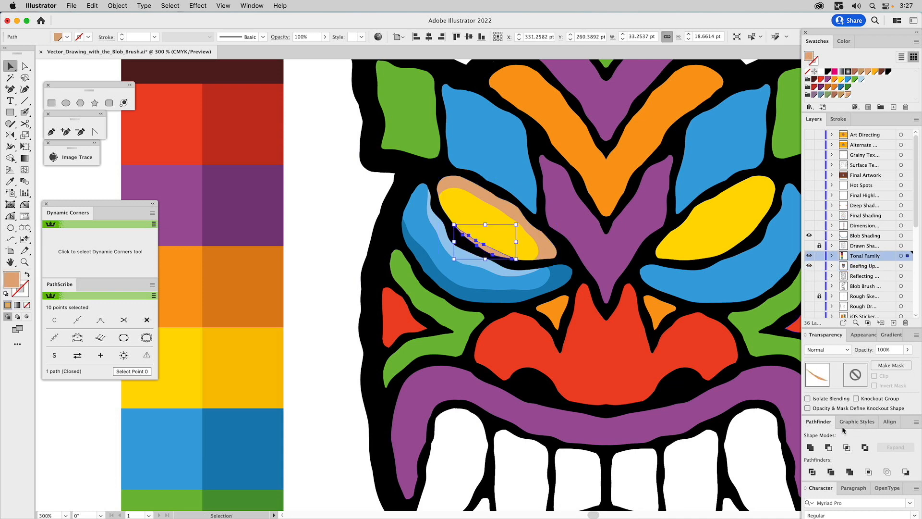
Copy the yellow shading square's Multiply, 35% opacity appearance onto both eye shading shapes with the Eyedropper and deselect them.
shift+click(515, 214)
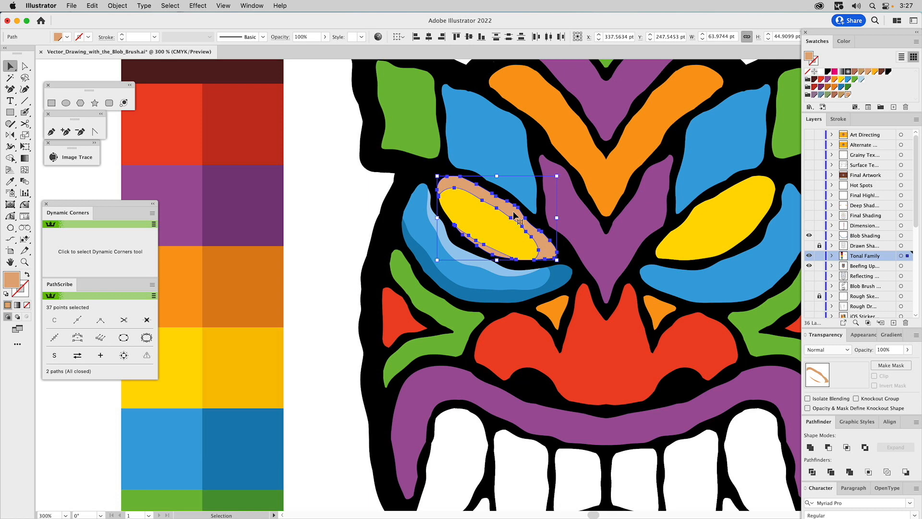
key(i)
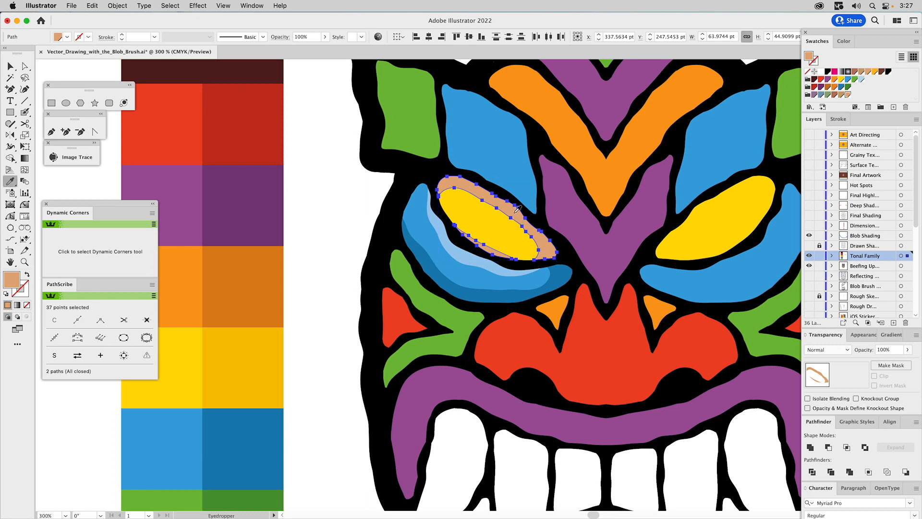
click(242, 360)
key(super+shift+a)
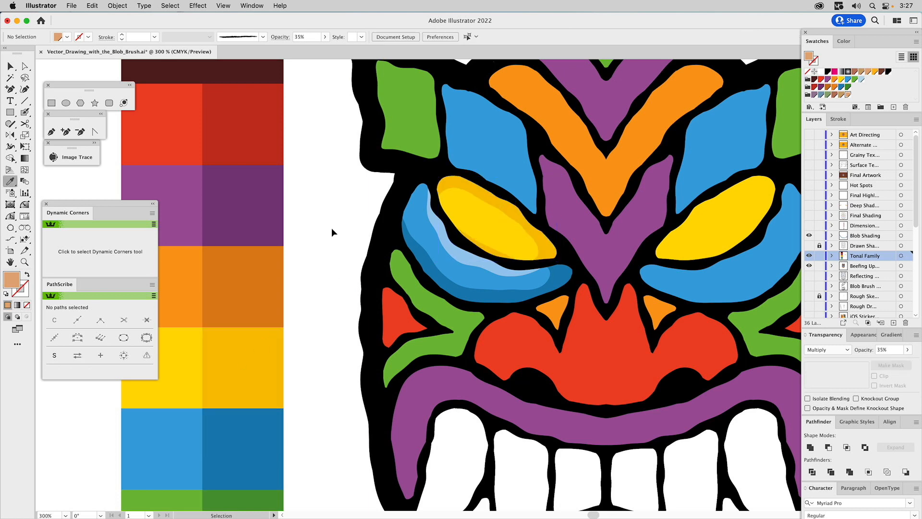
Set the opacity of both yellow eye shading shapes to 55% and deselect them.
super+click(471, 188)
super+click(479, 247)
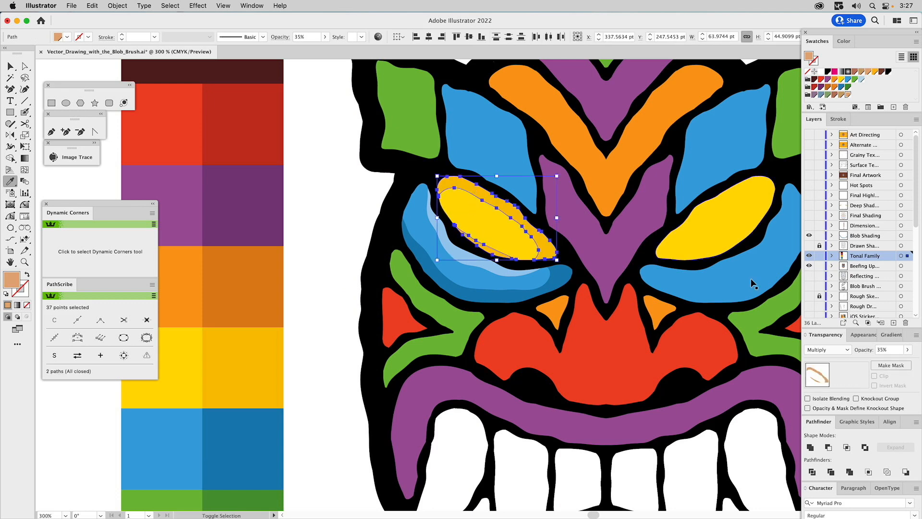
click(869, 350)
text(5)
key(Return)
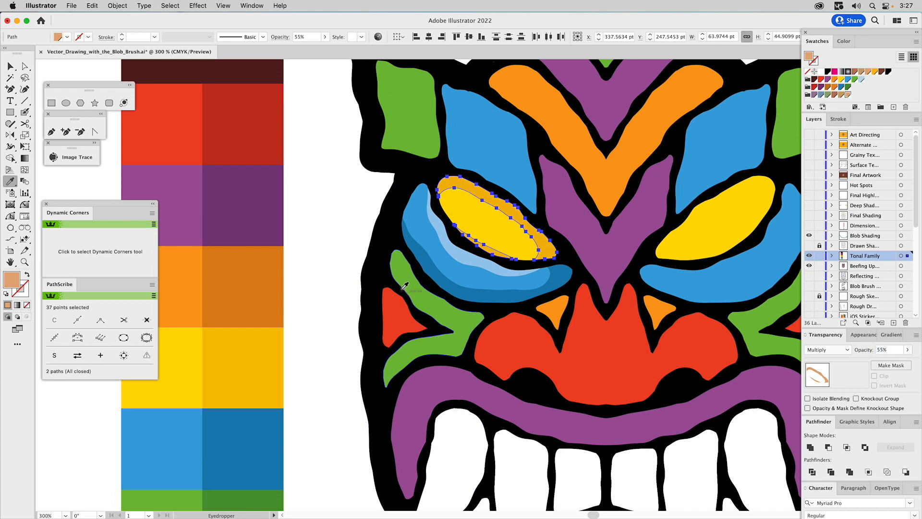
super+click(329, 223)
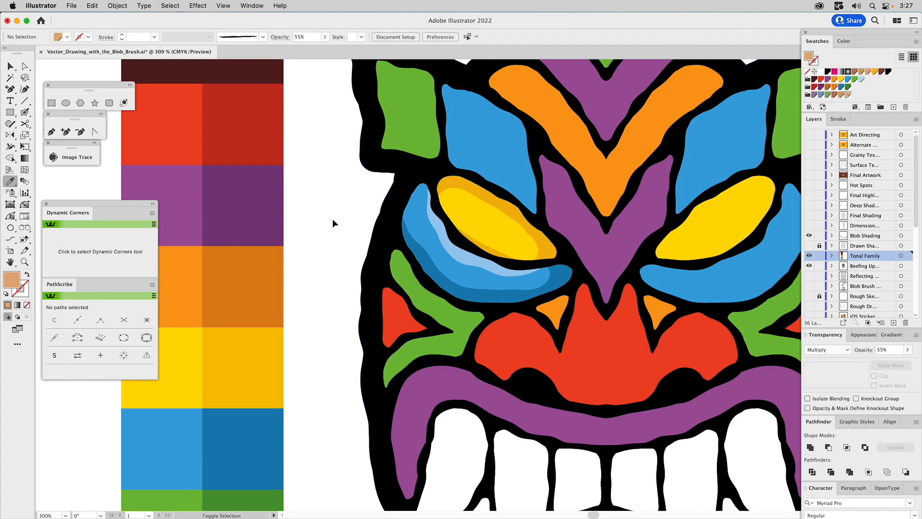
Move the yellow eye's shading shapes from the Tonal Family layer to the Blob Shading layer.
key(super+0)
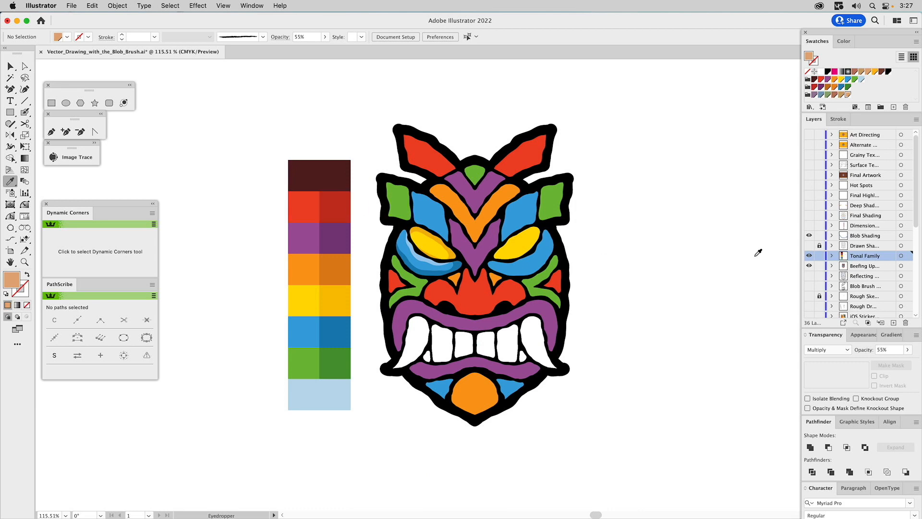
click(809, 237)
key(v)
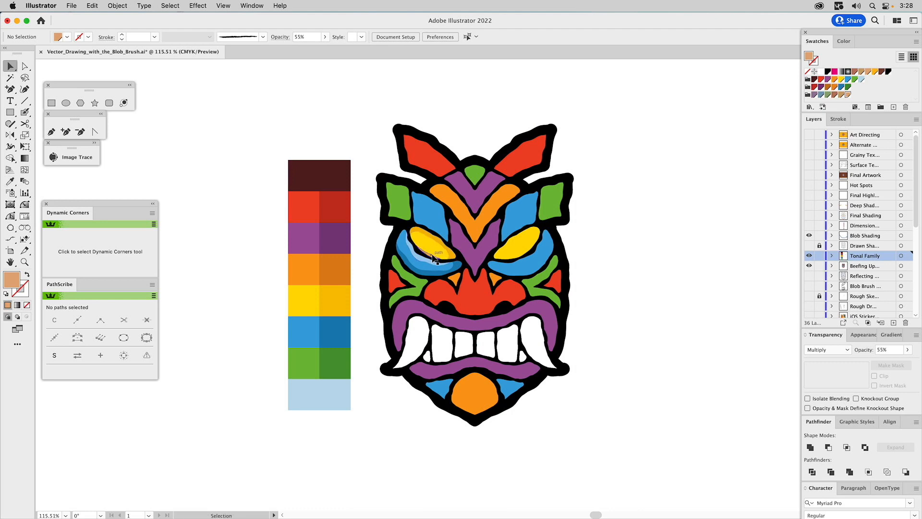
click(436, 258)
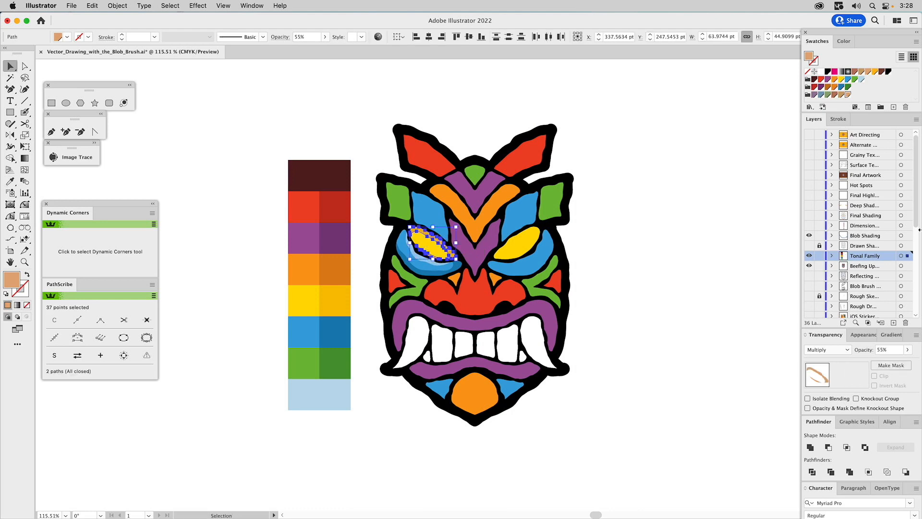
drag(907, 258, 908, 238)
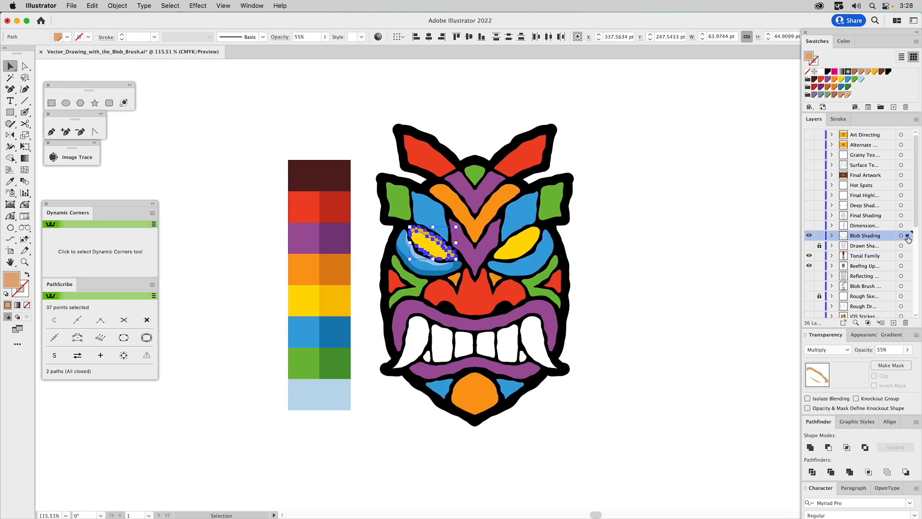
Hide the Blob Shading and Tonal Family layers and show the Final Shading layer over the base mask.
click(809, 236)
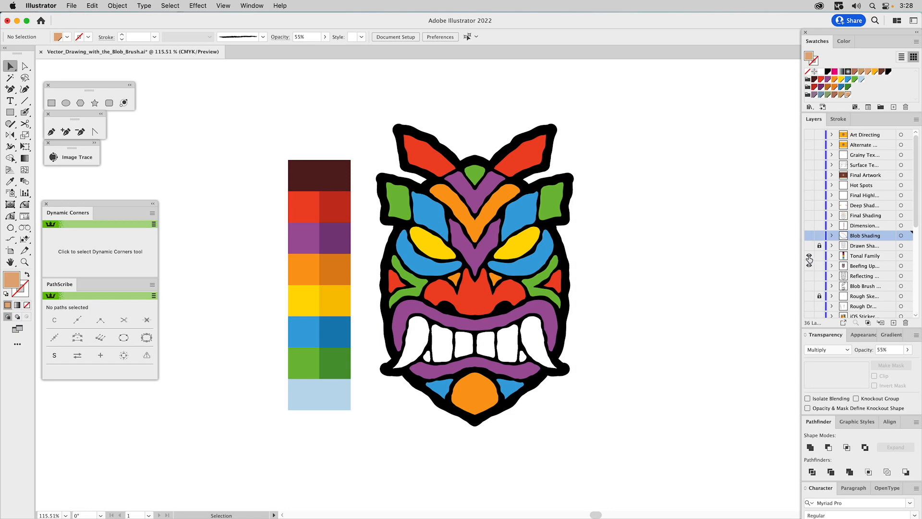
click(810, 265)
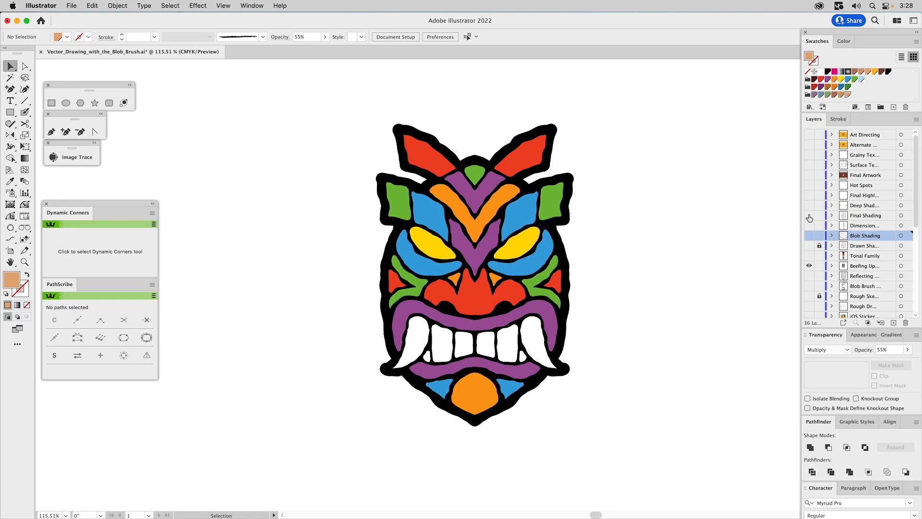
click(810, 217)
click(810, 217)
click(810, 217)
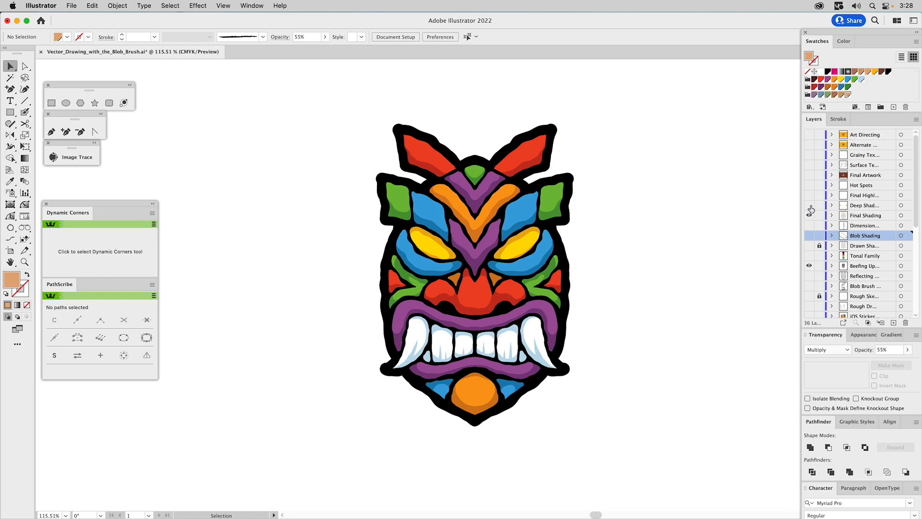
Move the shading of the small orange shape beside the nose off the mask and undo the move.
mouse_move(498, 279)
mouse_down()
mouse_move(521, 271)
mouse_move(633, 281)
mouse_up()
key(super+z)
click(671, 260)
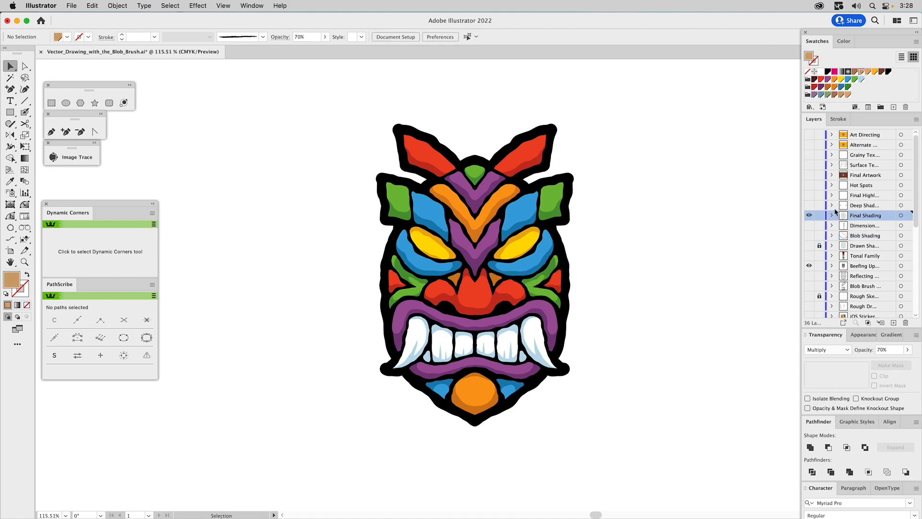
Toggle the deep shading and final highlights layers to compare their effect on the mask, leaving both shown.
click(809, 206)
click(809, 205)
click(809, 205)
click(809, 206)
click(809, 206)
click(809, 195)
click(809, 195)
click(809, 195)
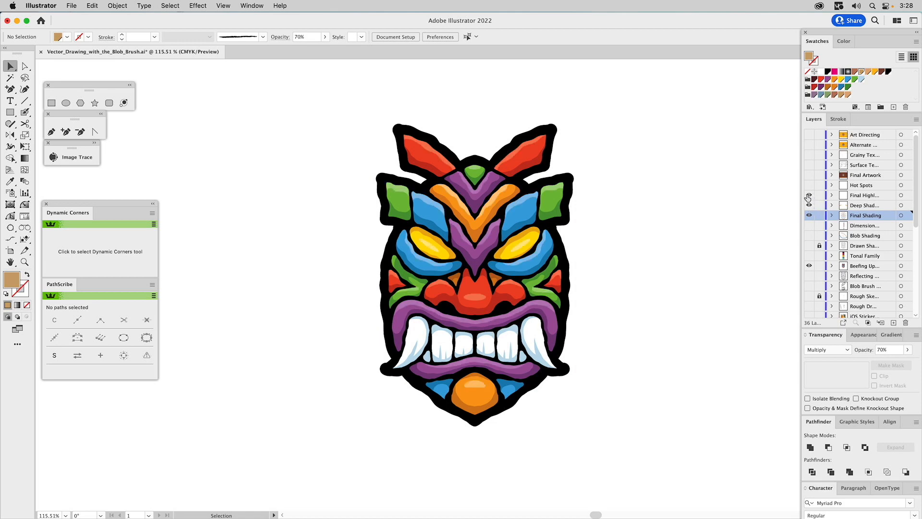
click(808, 196)
click(809, 196)
Show the Hot Spots layer and briefly preview the Final Artwork layer for comparison.
click(808, 187)
click(809, 187)
click(808, 186)
click(809, 194)
click(809, 176)
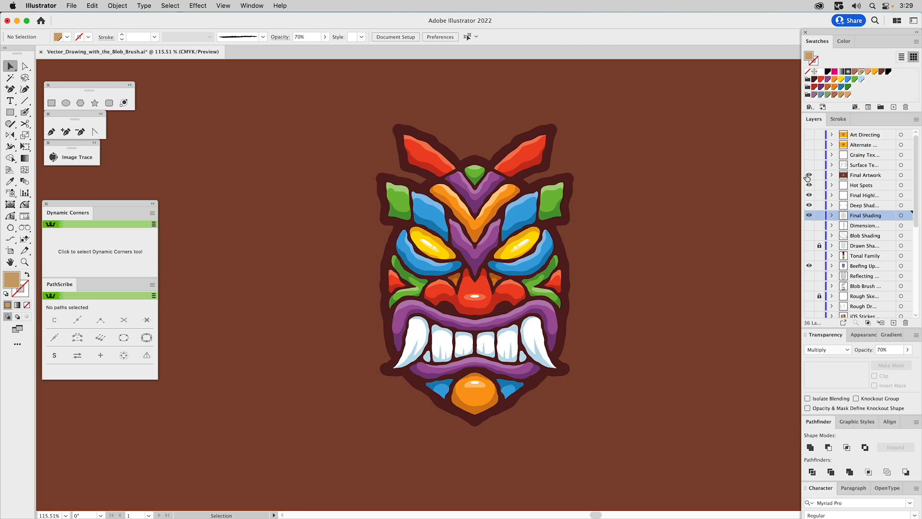
click(808, 176)
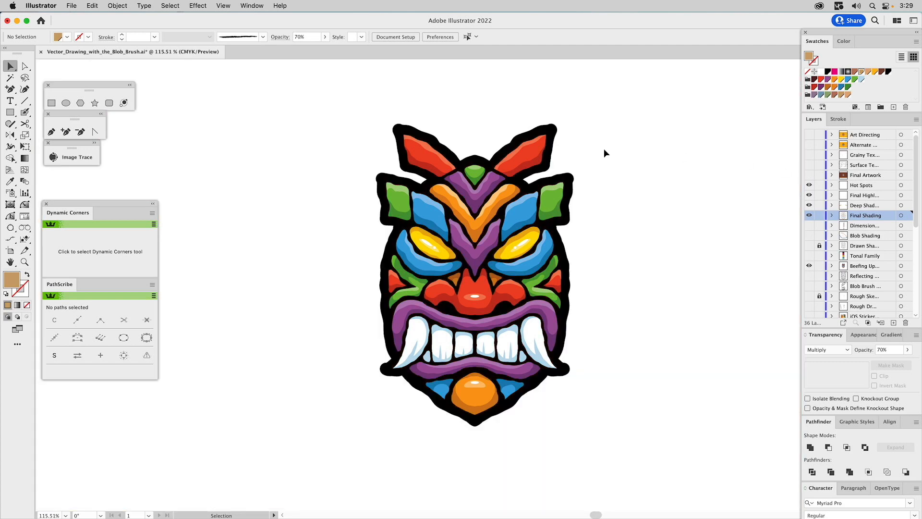
Recolor the black base shape of the mask with the dark brown swatch and deselect it.
click(543, 130)
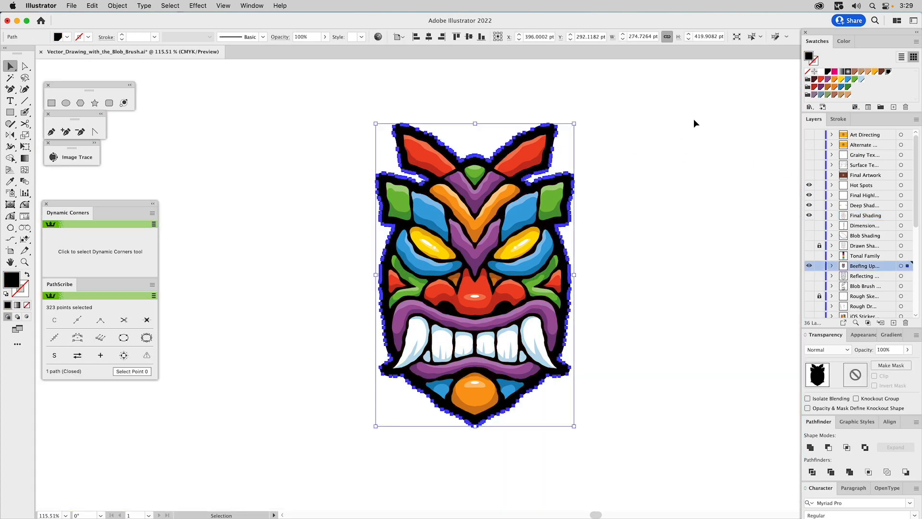
click(815, 81)
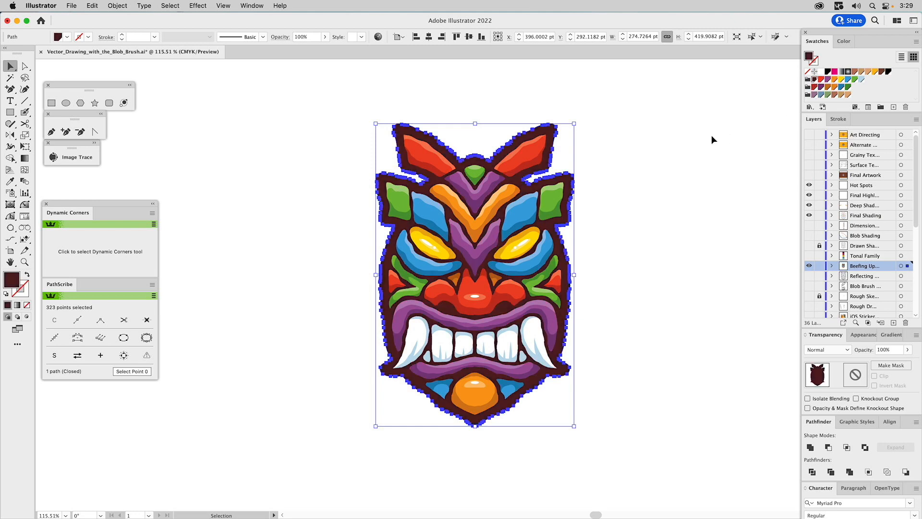
click(710, 164)
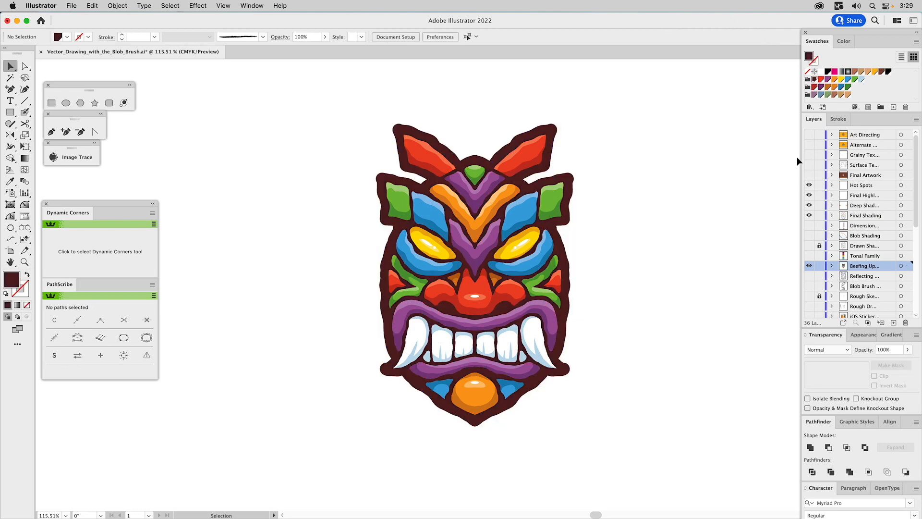
Show the Final Artwork layer and hide the separate hot spot, highlight, shading and base mask layers.
drag(809, 176, 808, 216)
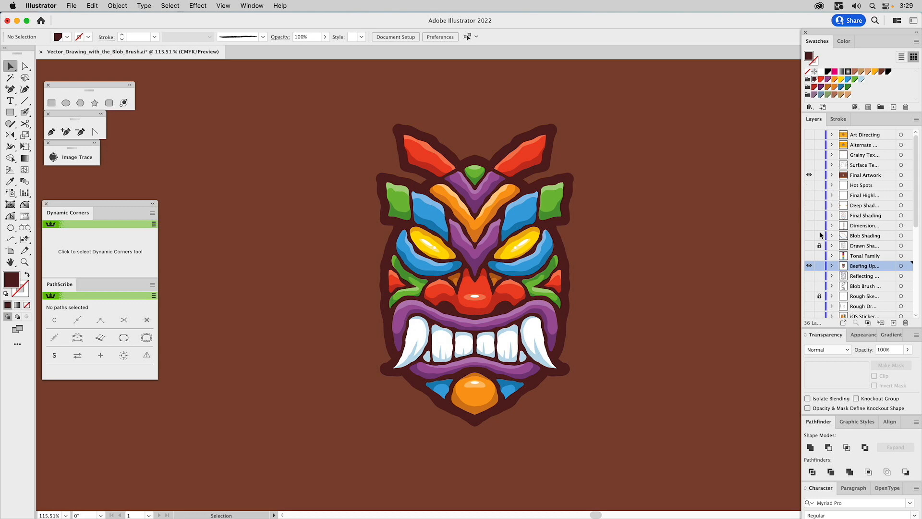
click(809, 266)
Show the surface texture layer, select its Retro_Surface.tif image and recolor it with the dark brown swatch.
click(809, 165)
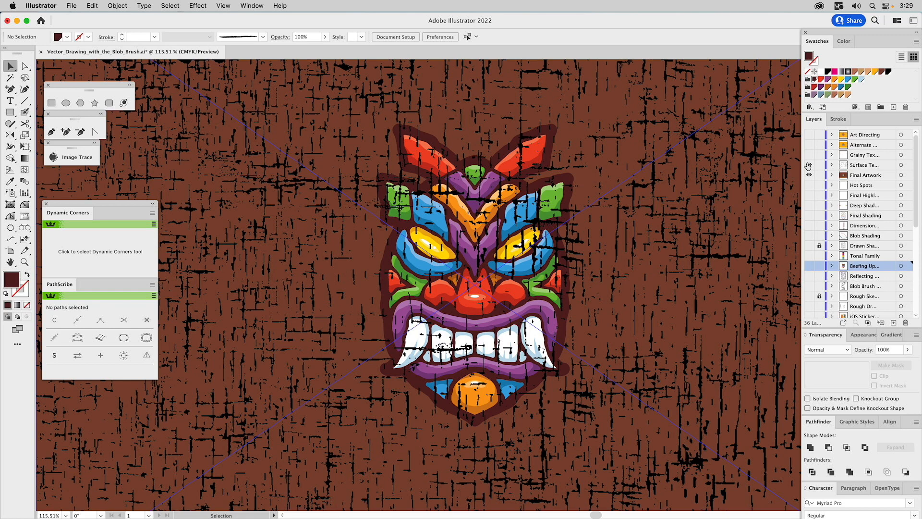
click(809, 165)
click(742, 136)
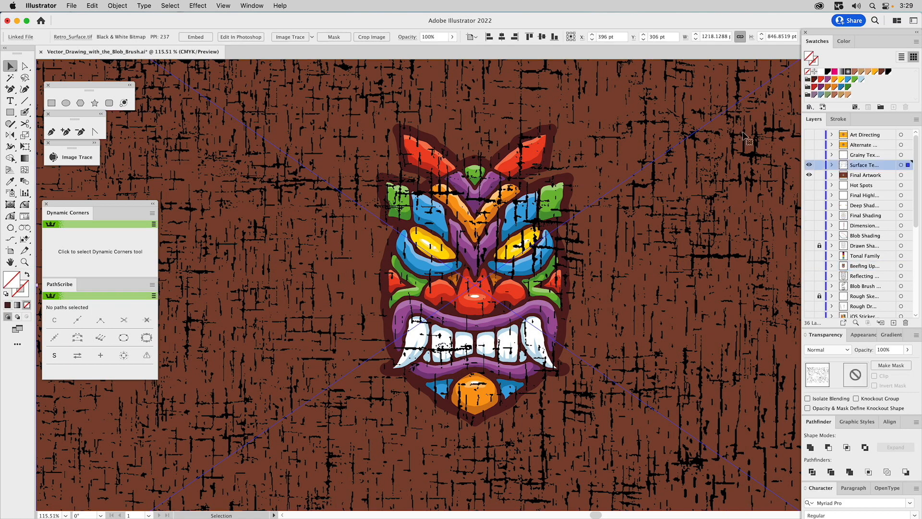
click(815, 83)
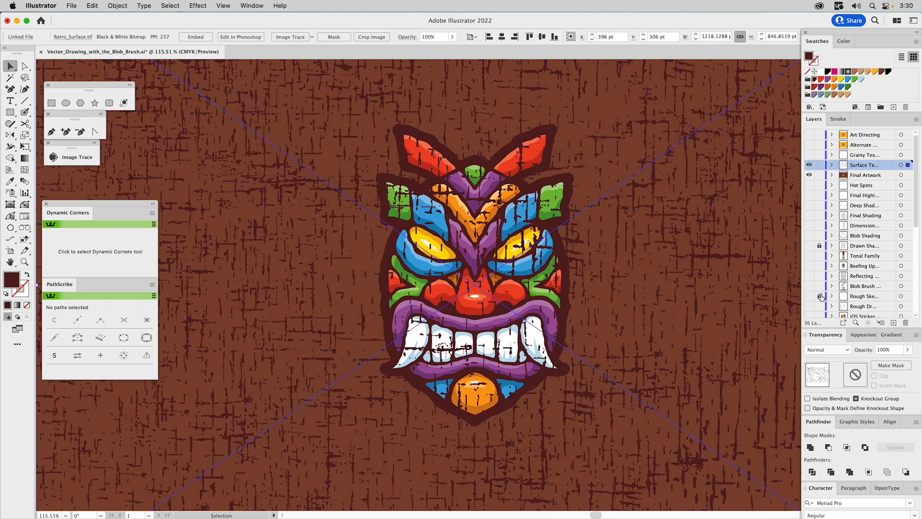
Set the surface texture's blending mode to Multiply and its opacity to 35%.
click(824, 351)
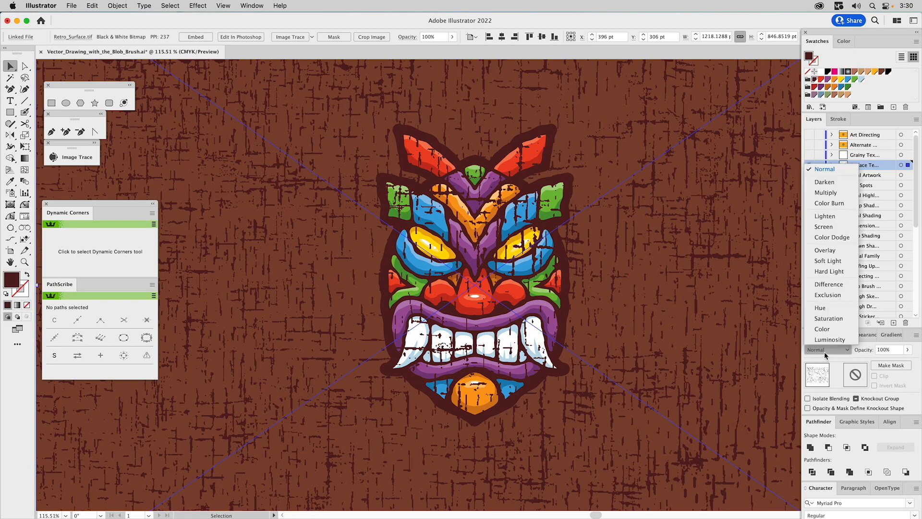
click(828, 194)
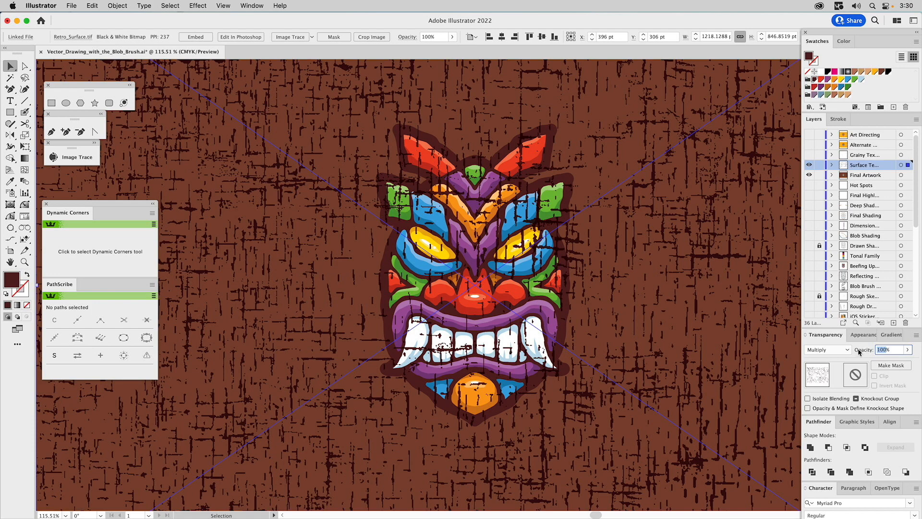
text(35)
key(Return)
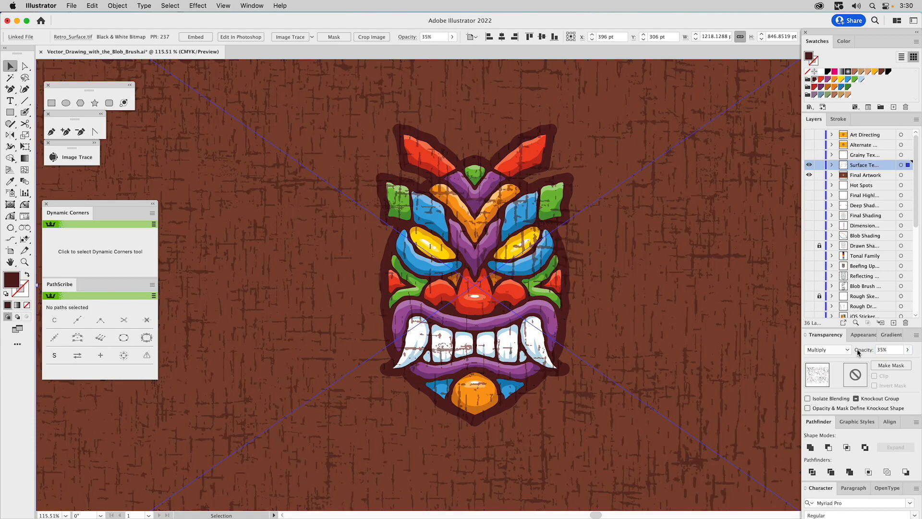
Move the surface texture behind the mask group in the Final Artwork layer so it covers only the background, and deselect it.
key(Delete)
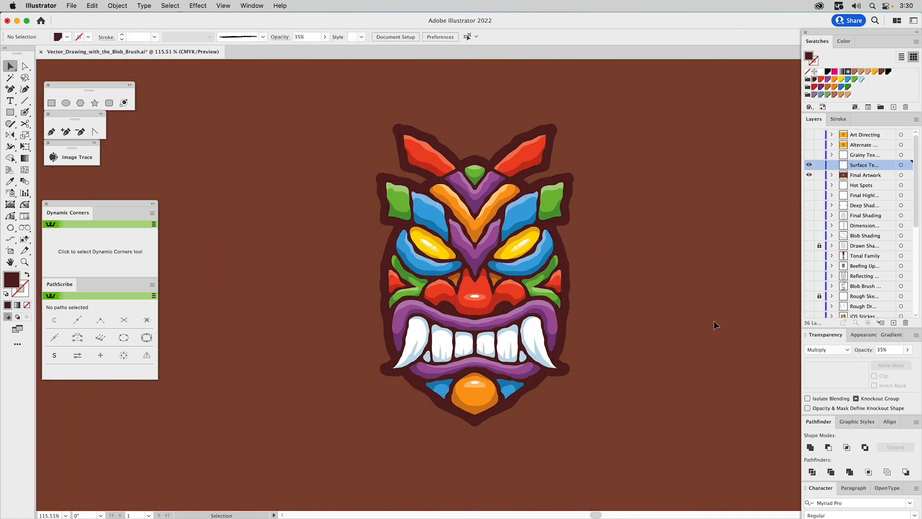
click(570, 179)
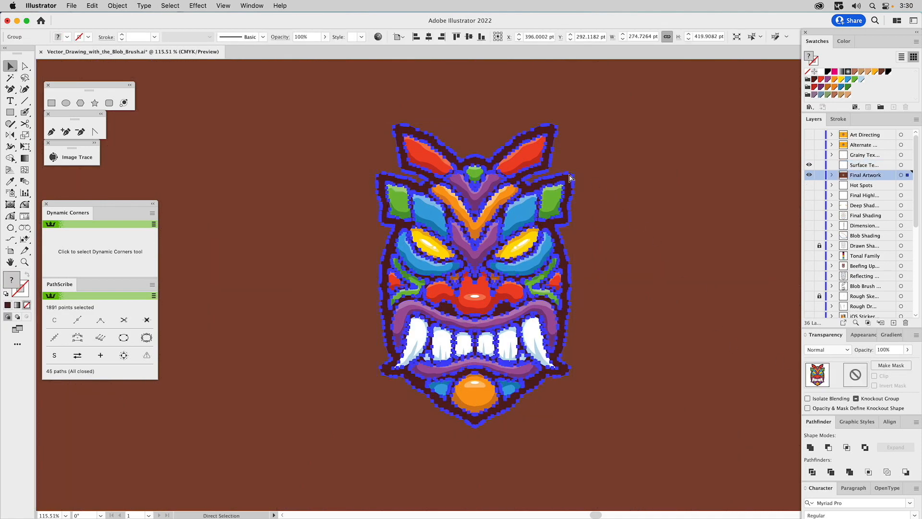
key(super+z)
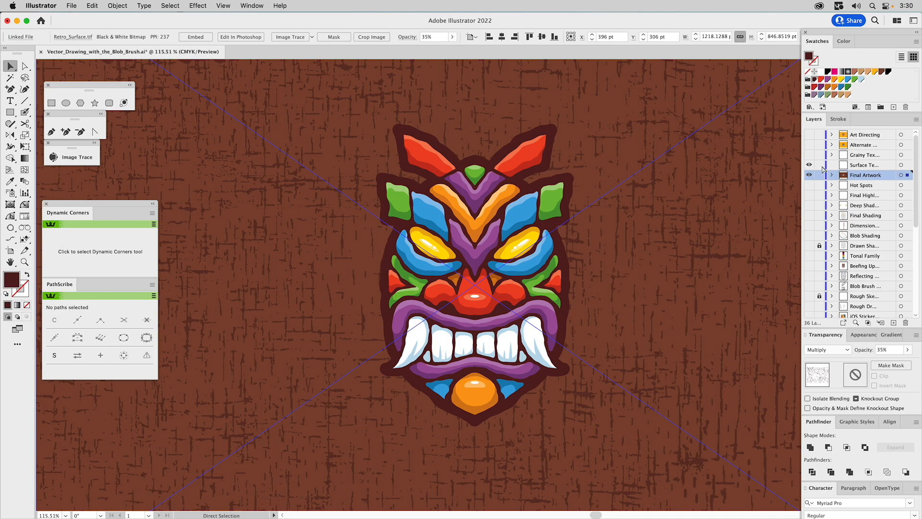
key(super+shift+a)
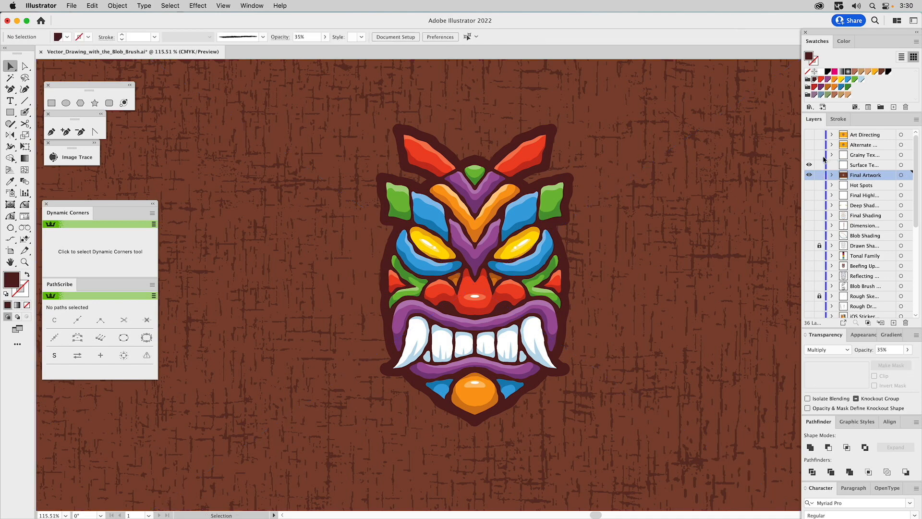
Show the grainy texture layer and recolor its Grainy_Compiled.tif image, trying a light brown swatch before applying the background brown.
click(809, 155)
click(656, 168)
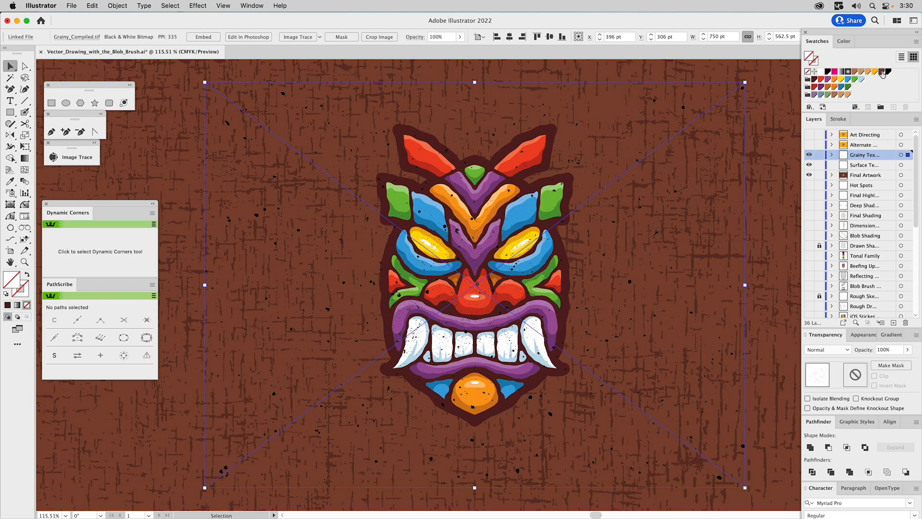
click(855, 73)
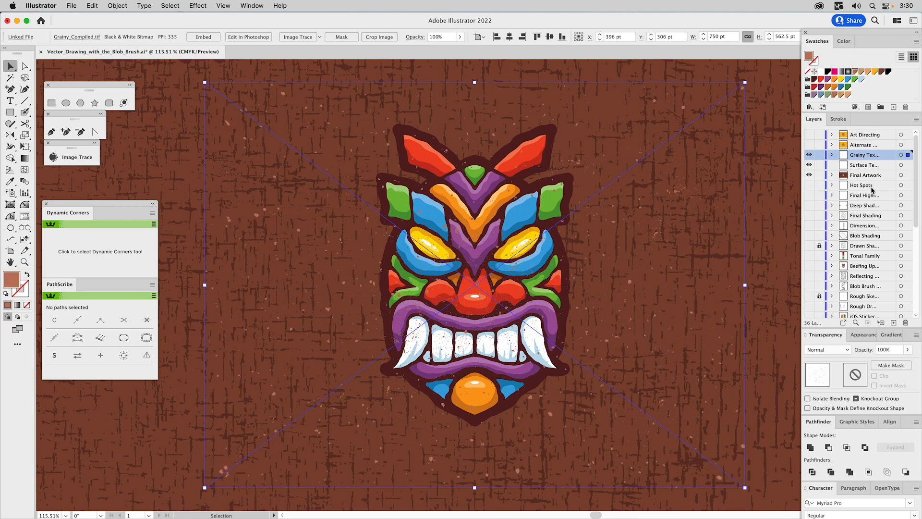
click(881, 72)
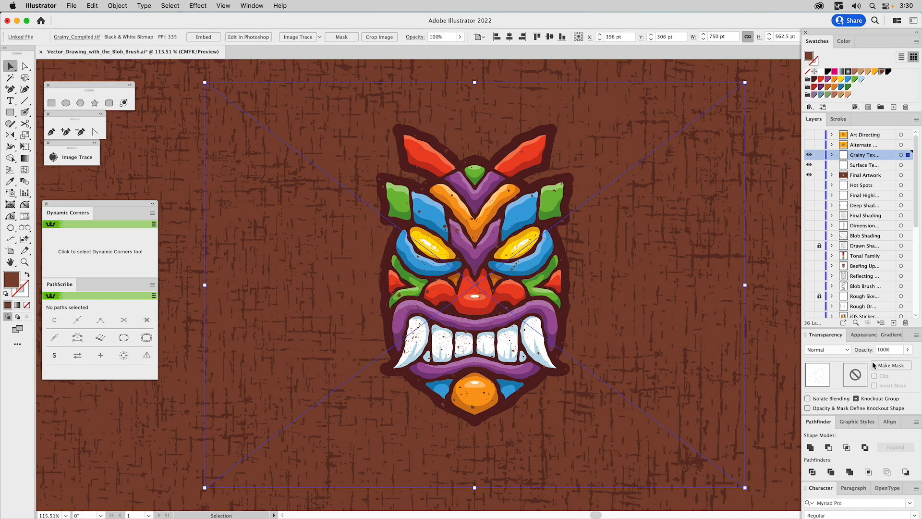
Blend the grainy texture with Multiply at 70% opacity and lock its layer.
click(883, 350)
text(10)
key(Return)
click(881, 349)
text(70)
key(Return)
click(835, 347)
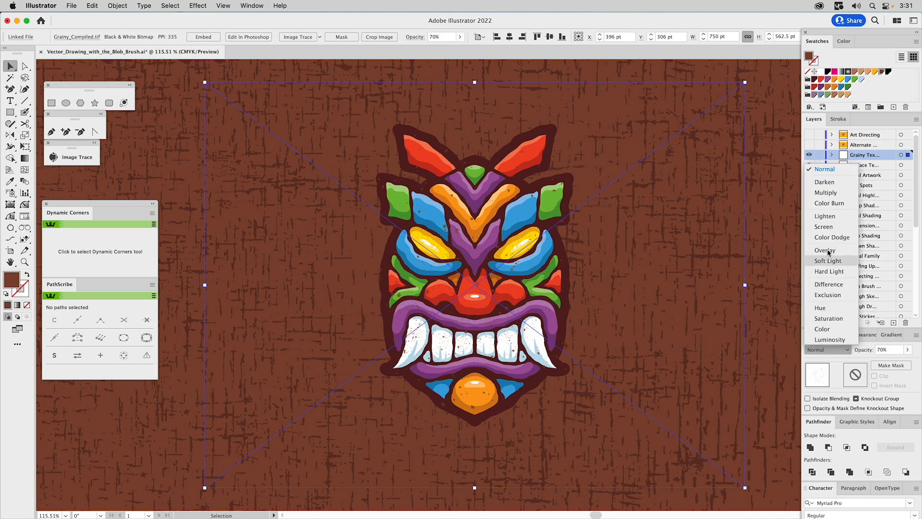
click(824, 194)
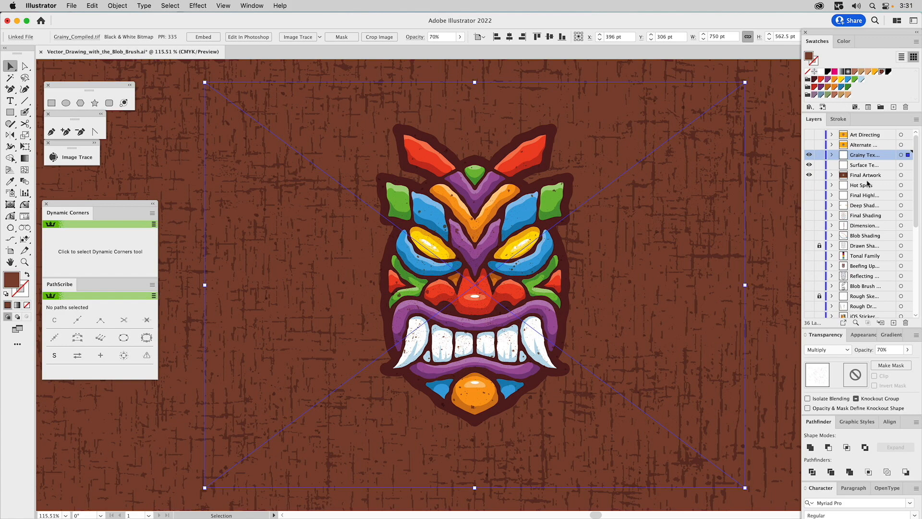
click(819, 154)
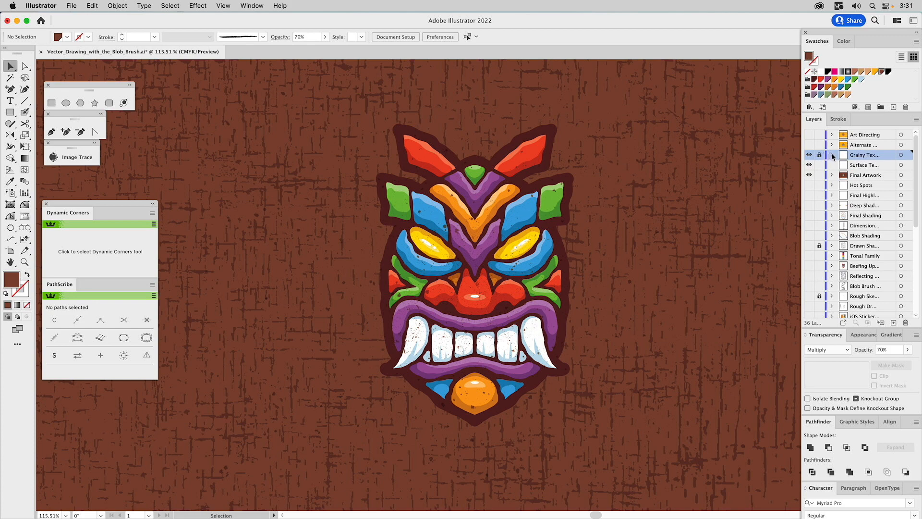
Preview the Alternate layer without the texture and Final Artwork layers, and leave only the Art Directing layer shown and selected.
click(810, 145)
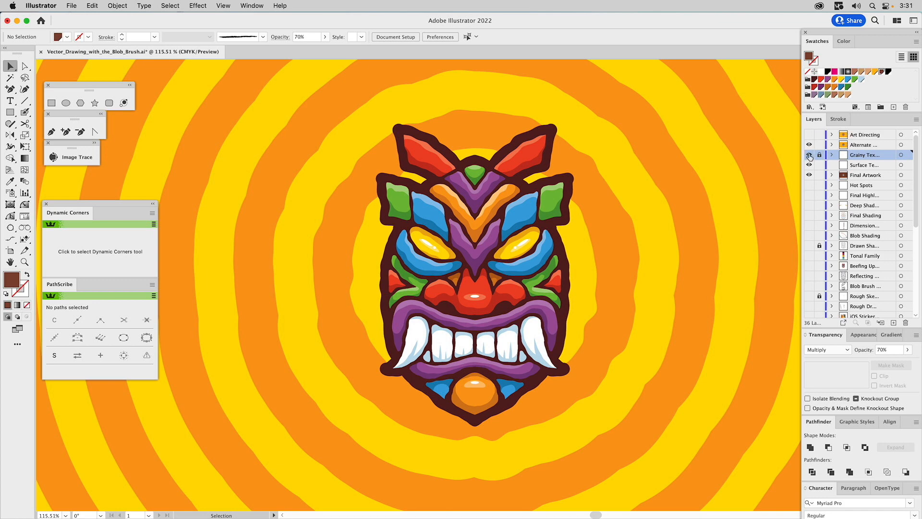
drag(809, 157, 808, 176)
click(810, 135)
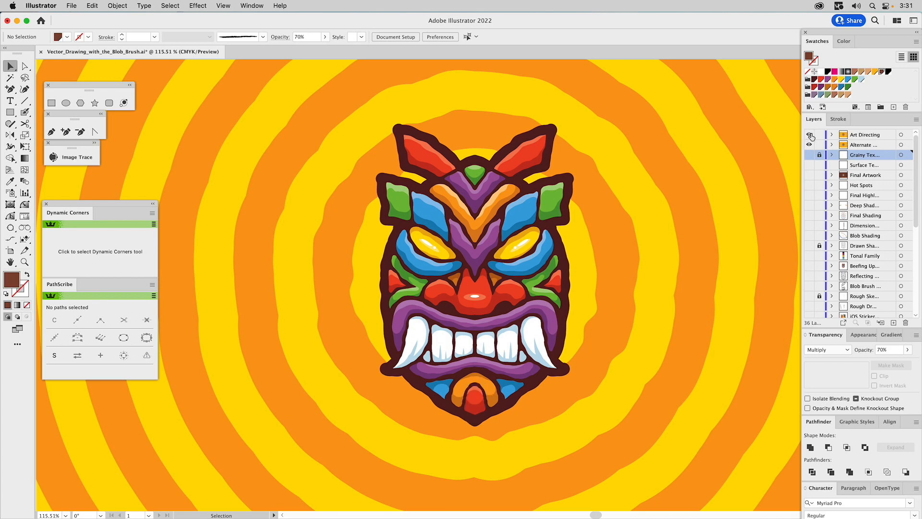
click(810, 145)
click(866, 135)
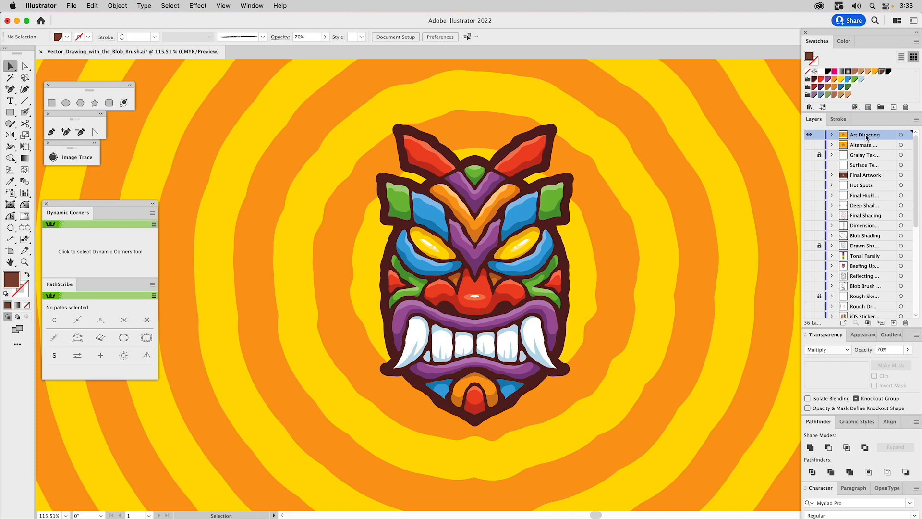
key(super)
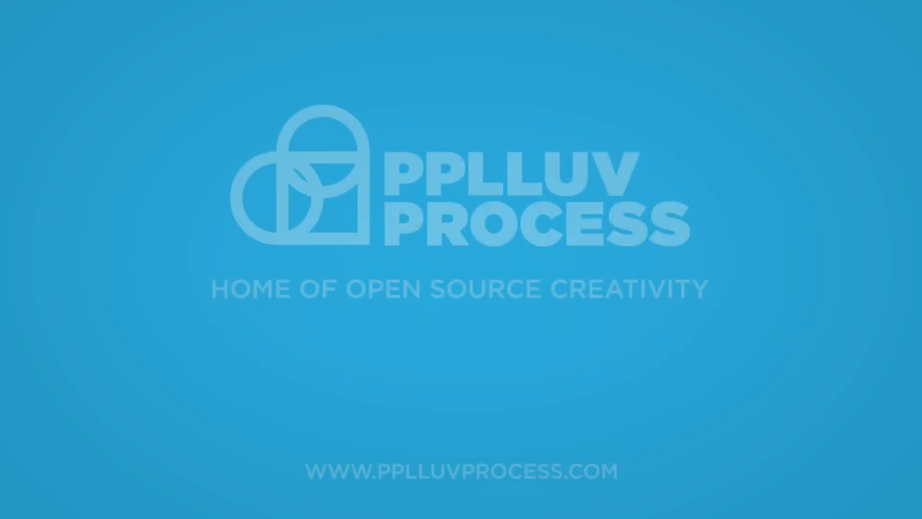